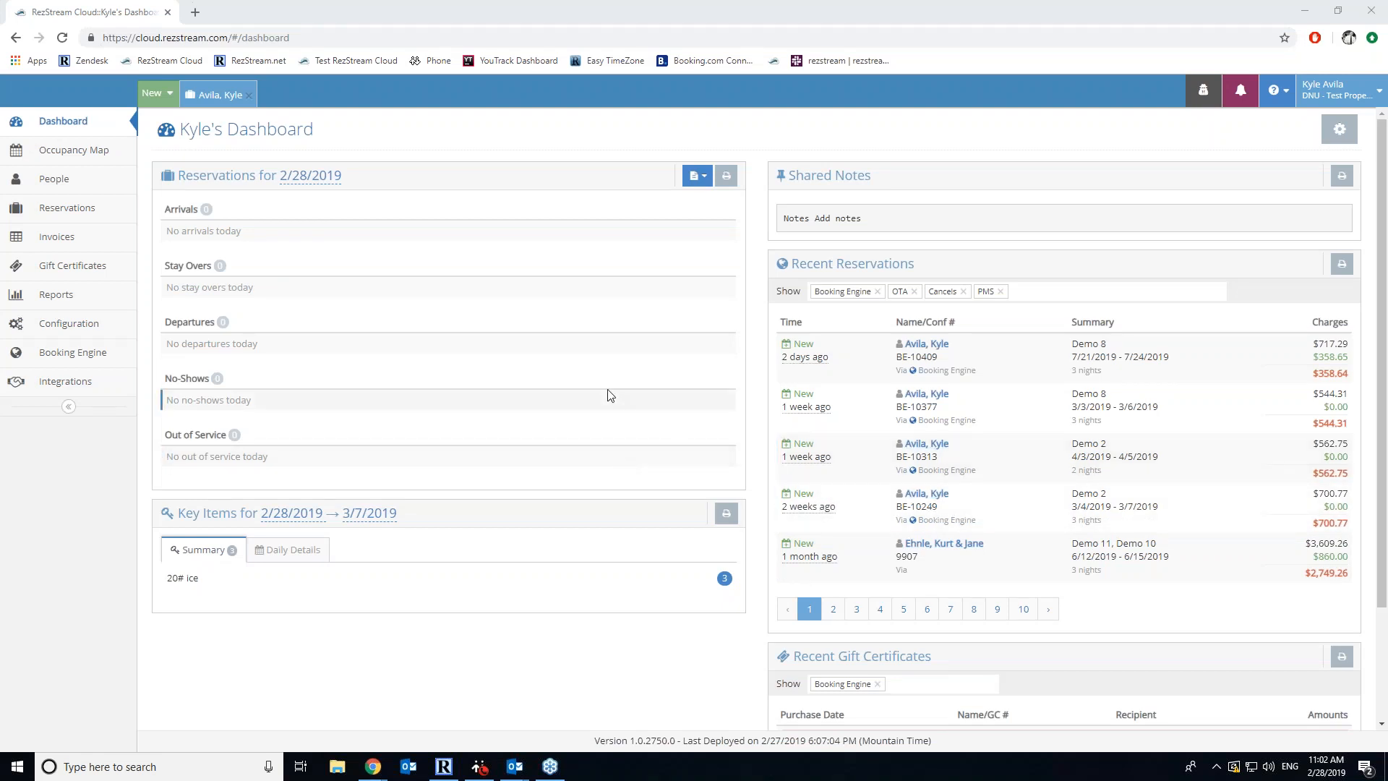
Create and save a new revenue account named "New Account" in the Rates and Taxes configuration
left_click(63, 326)
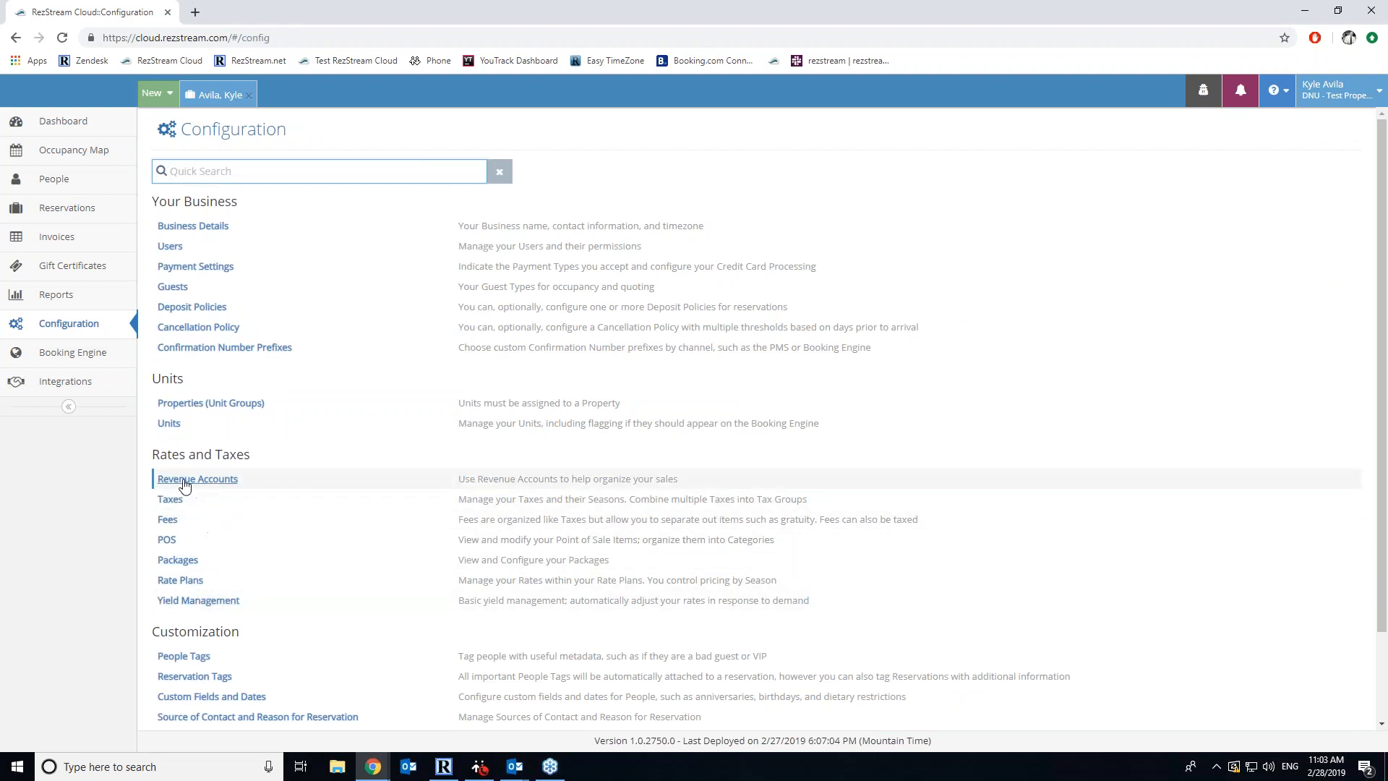
left_click(200, 483)
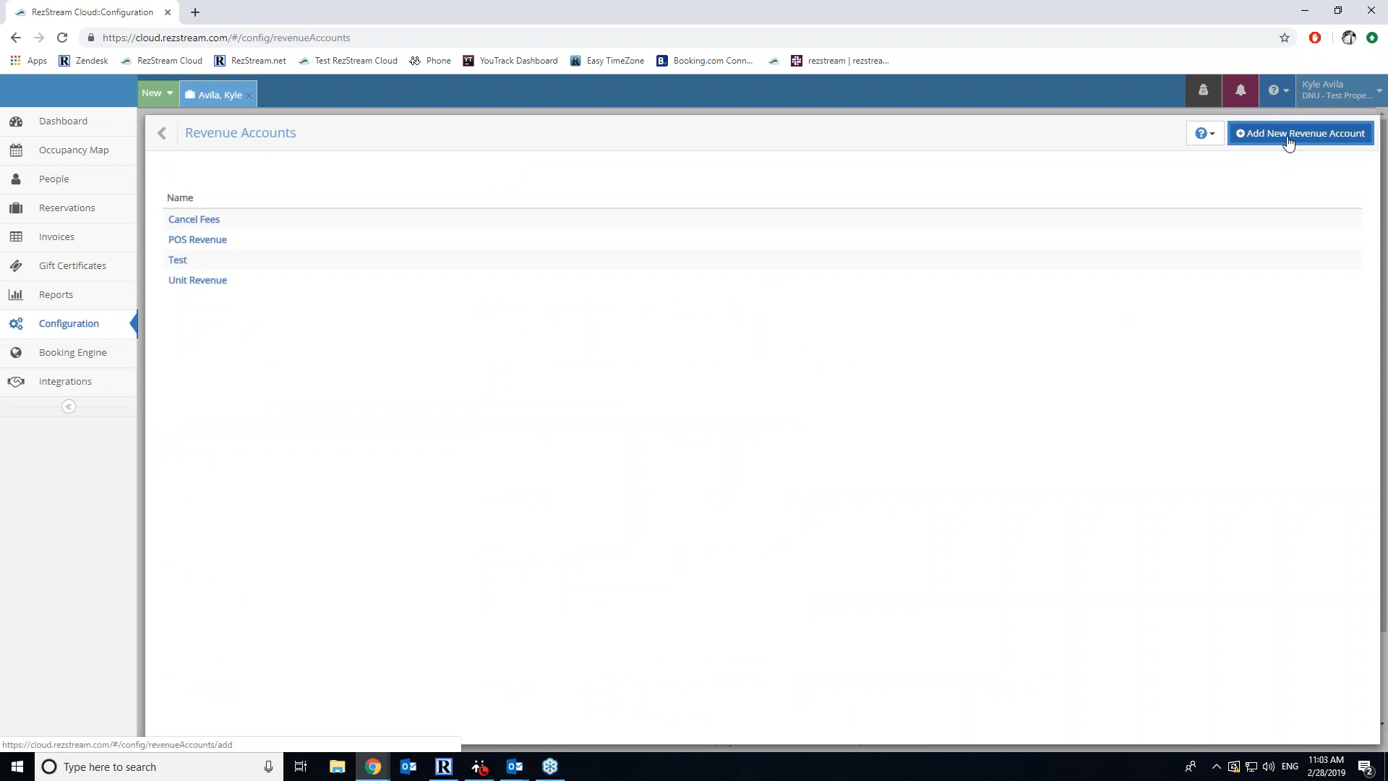
left_click(1288, 137)
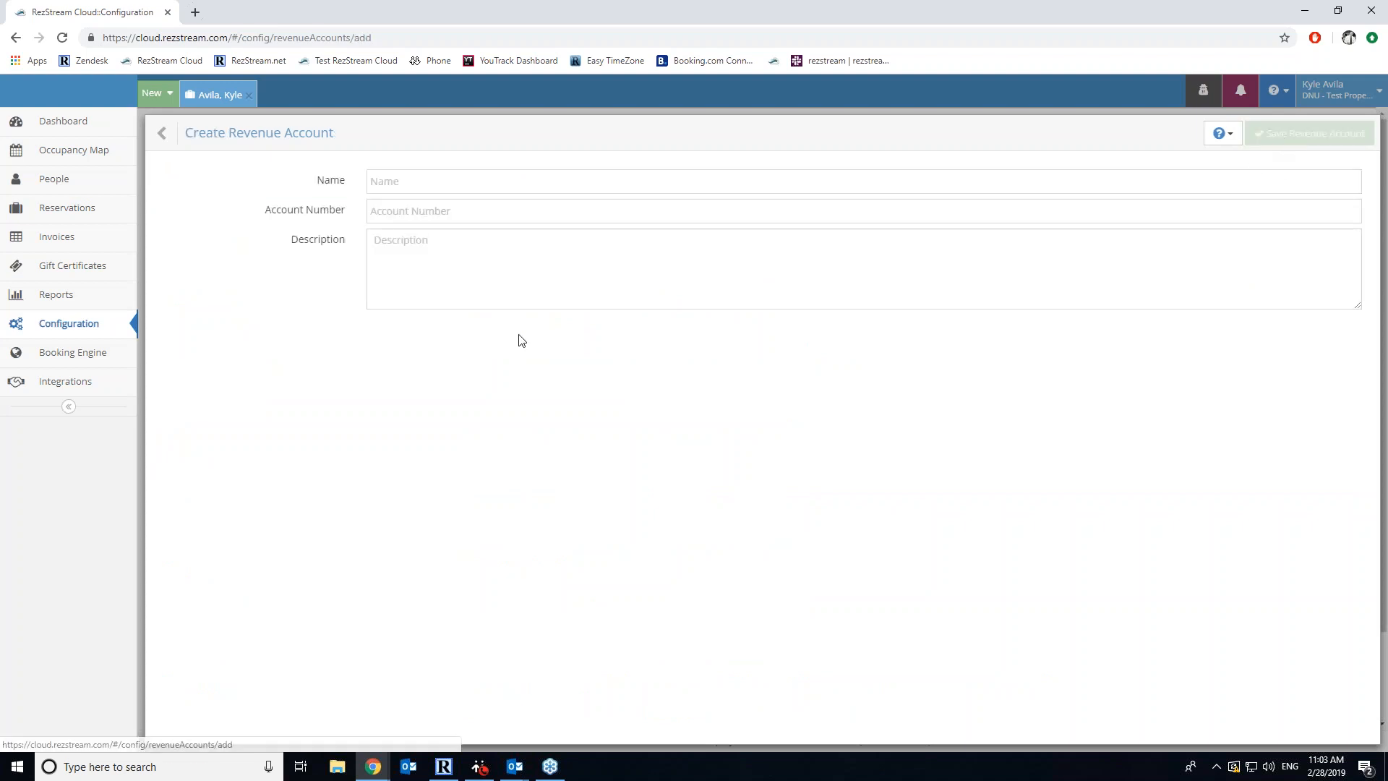
left_click(500, 181)
type("Ne")
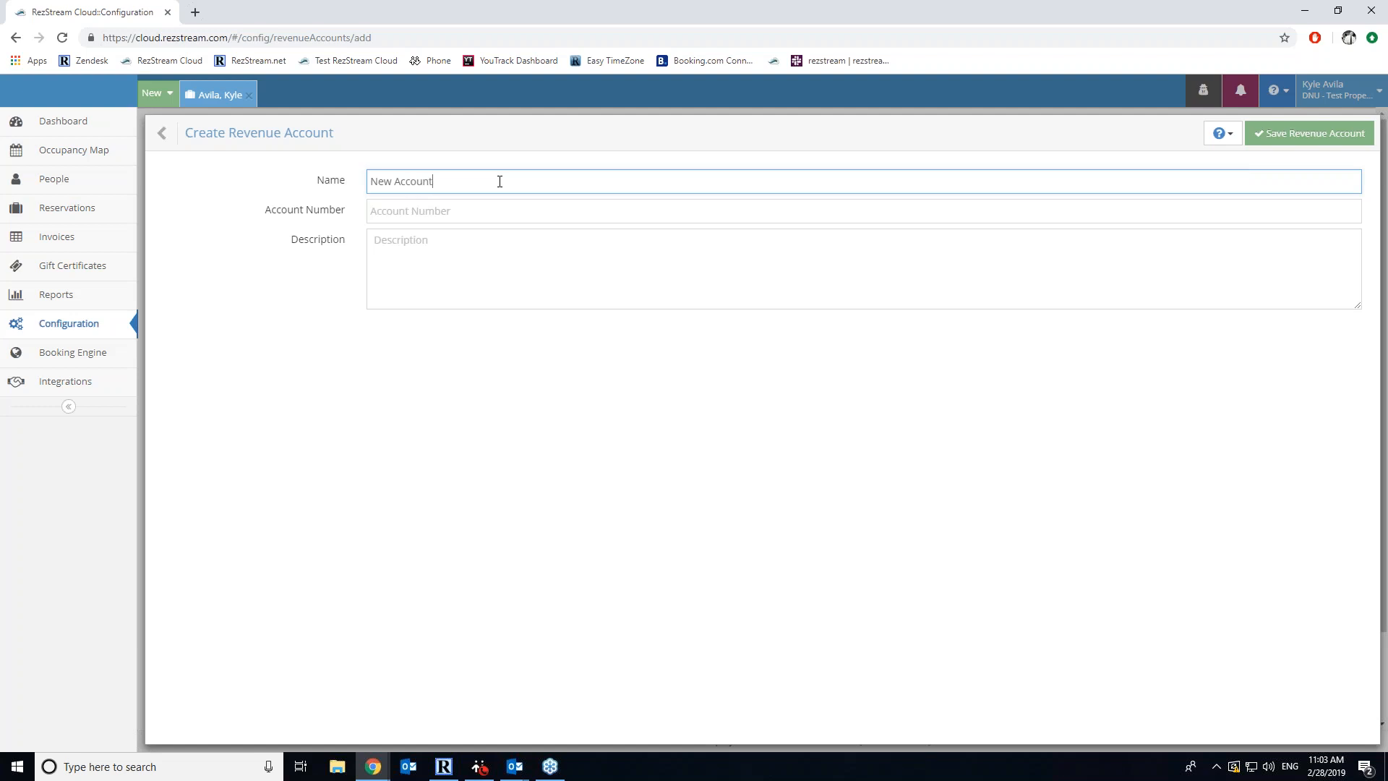
type("w Account")
left_click(1352, 136)
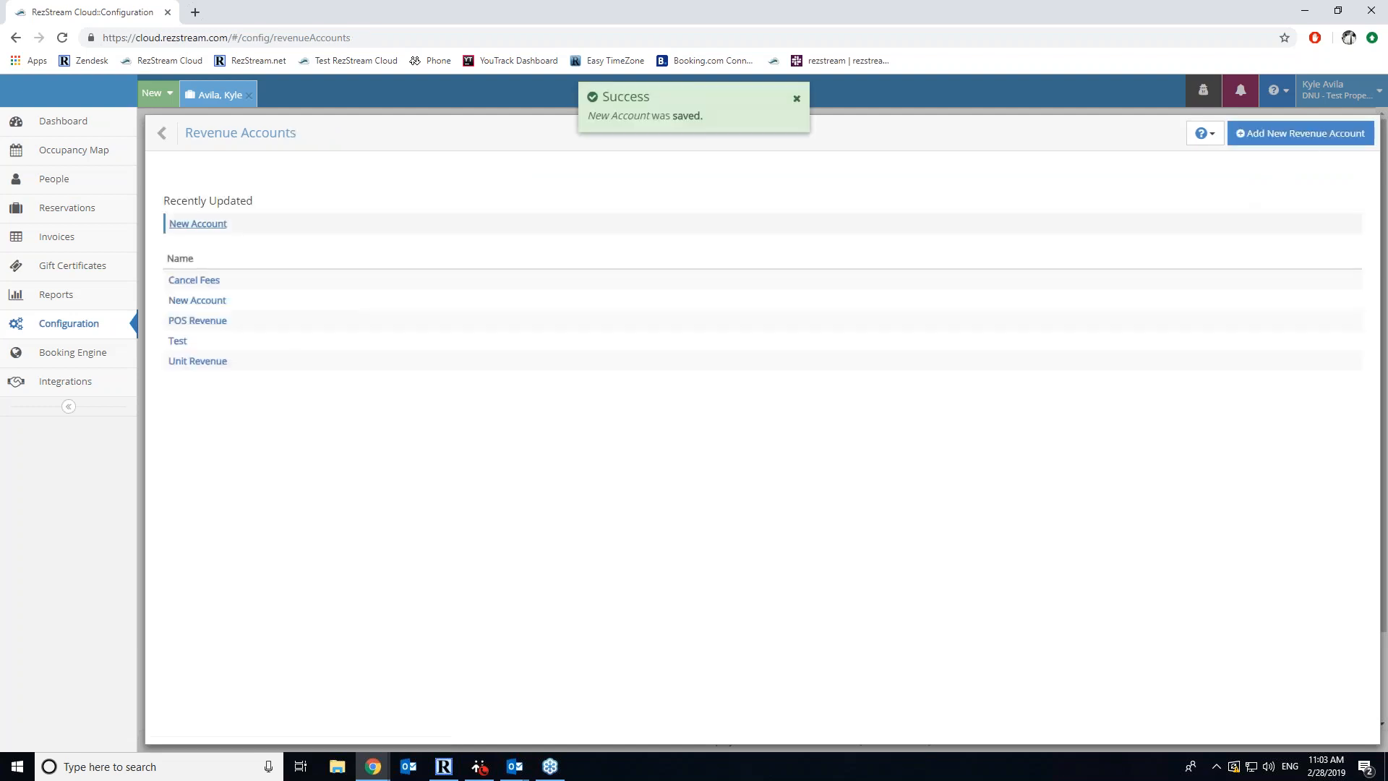
Review the State tax's settings in the tax configuration, including the available tax types
left_click(90, 327)
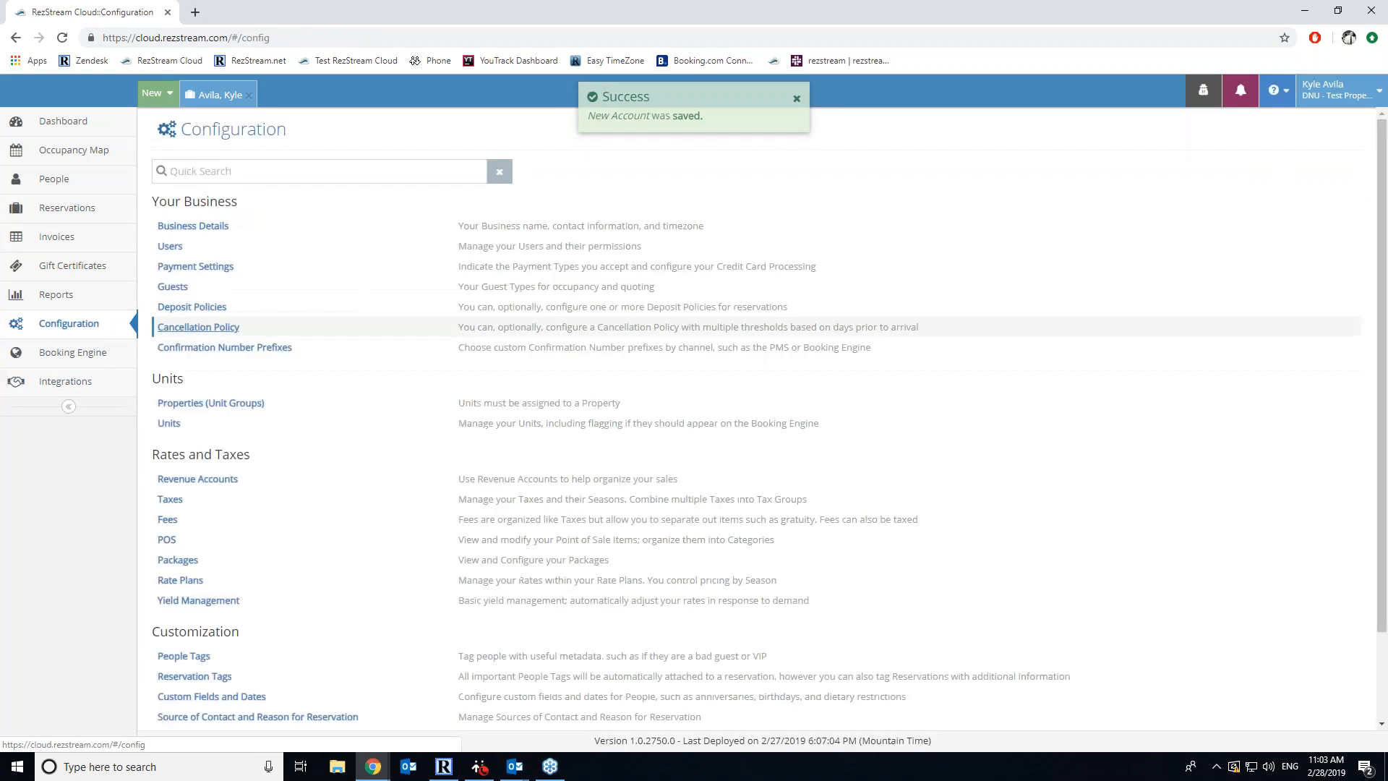
left_click(170, 500)
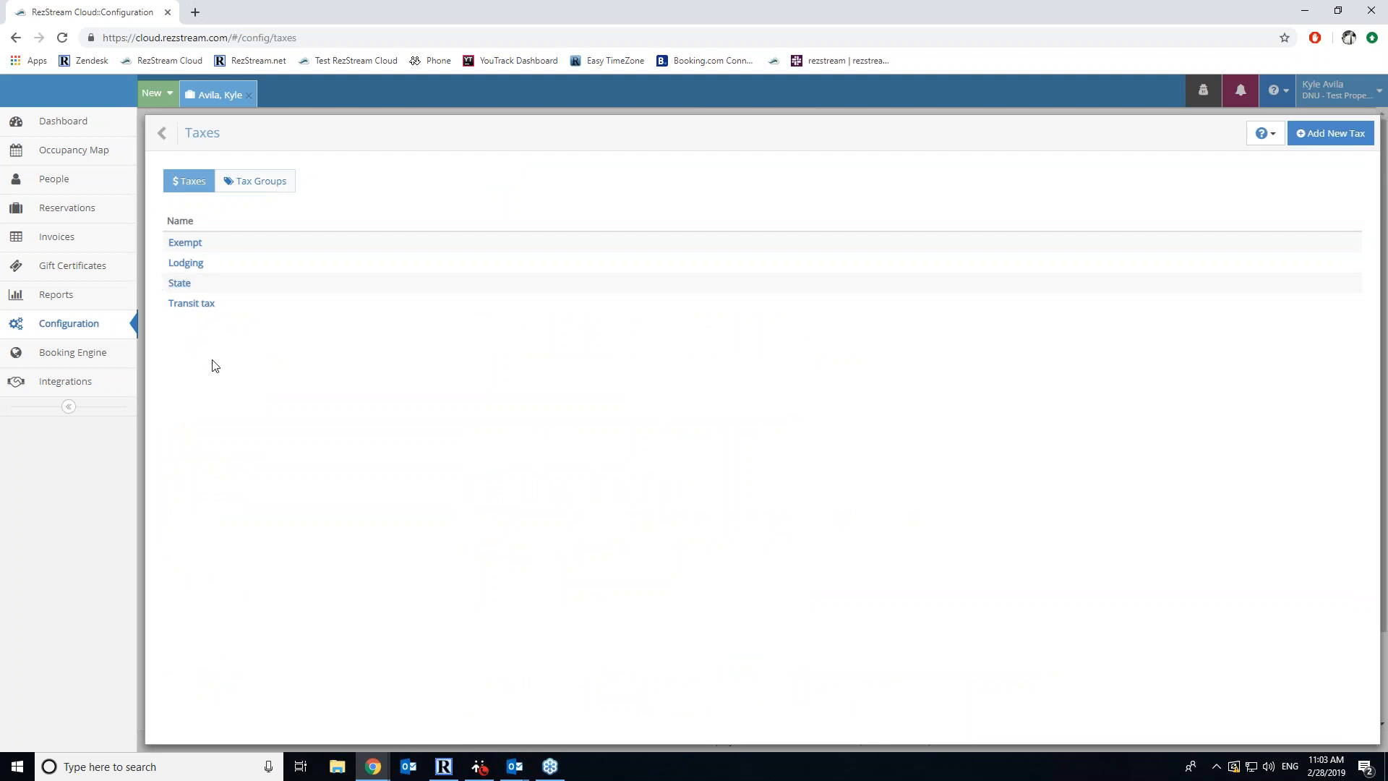
left_click(179, 284)
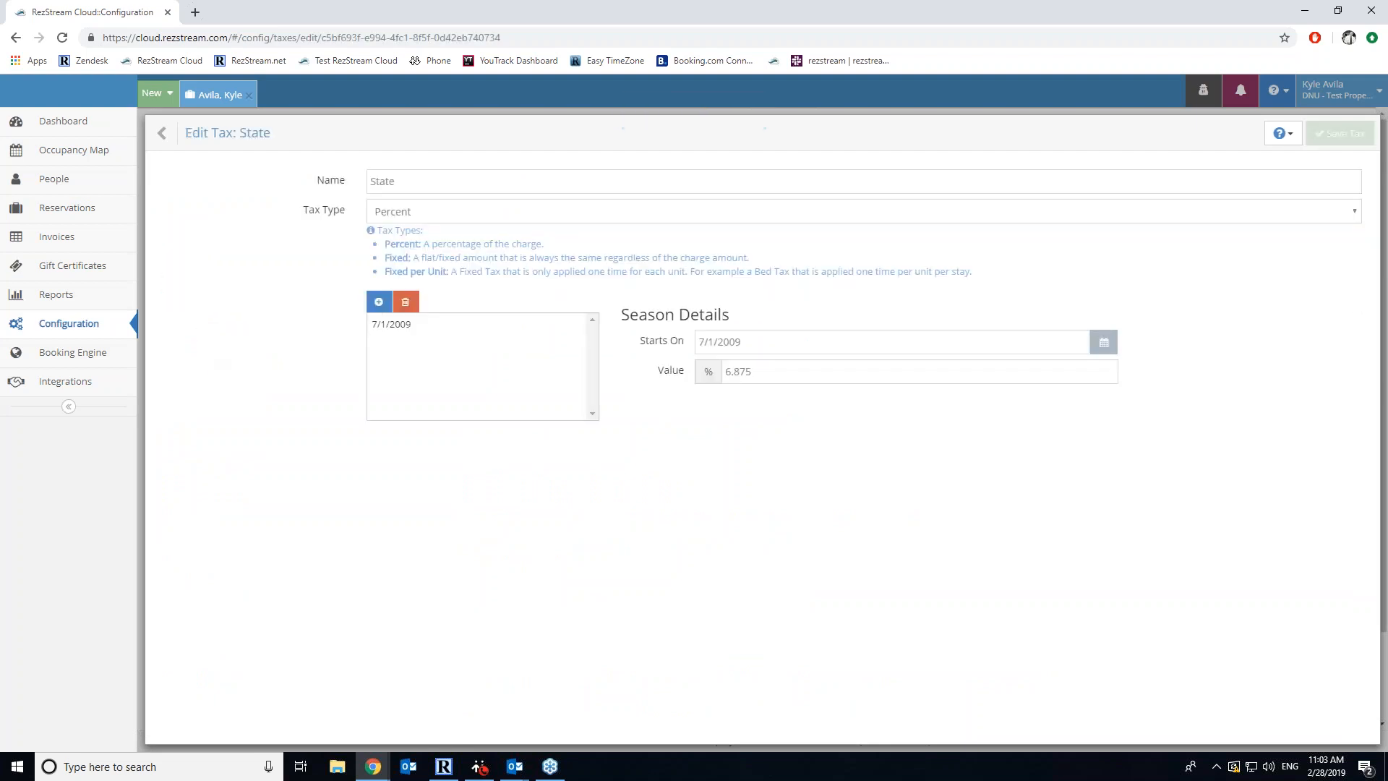
left_click(399, 180)
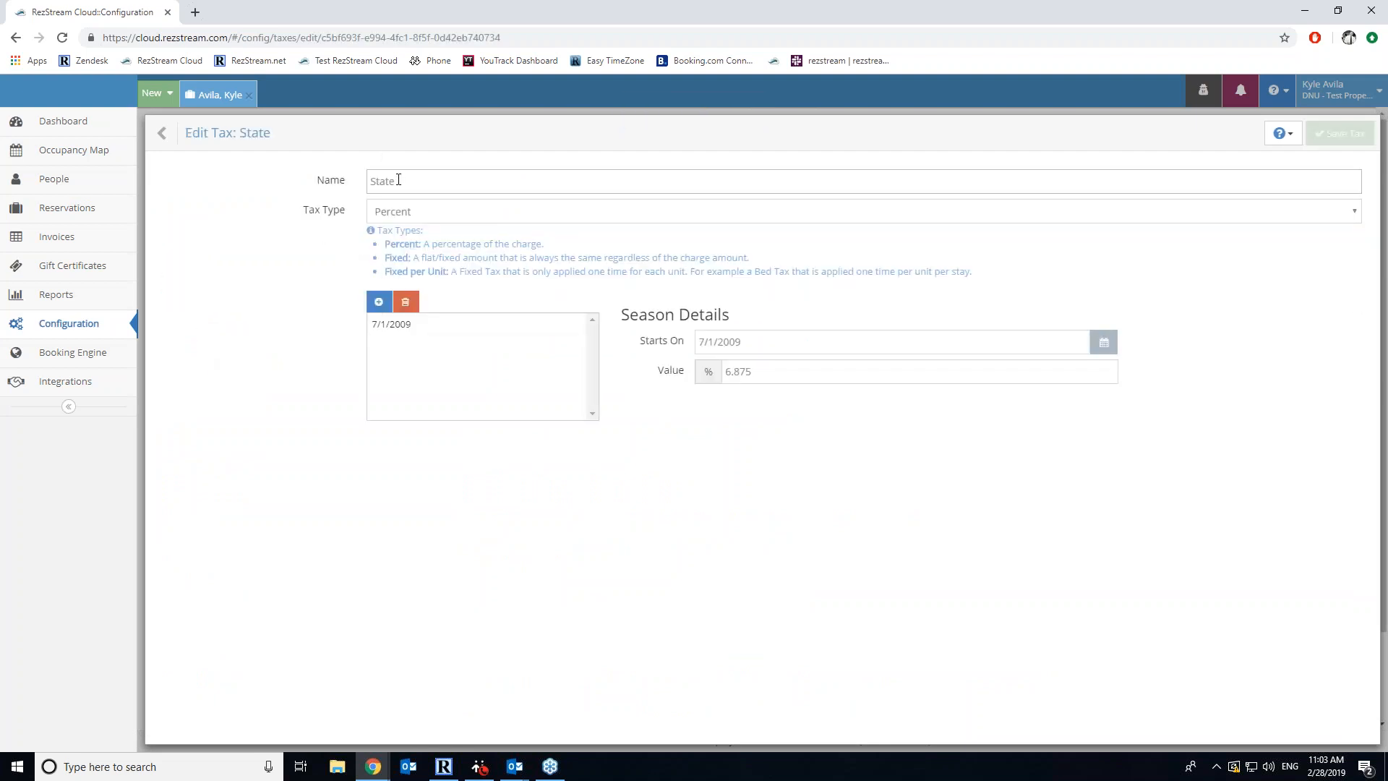
left_click(442, 213)
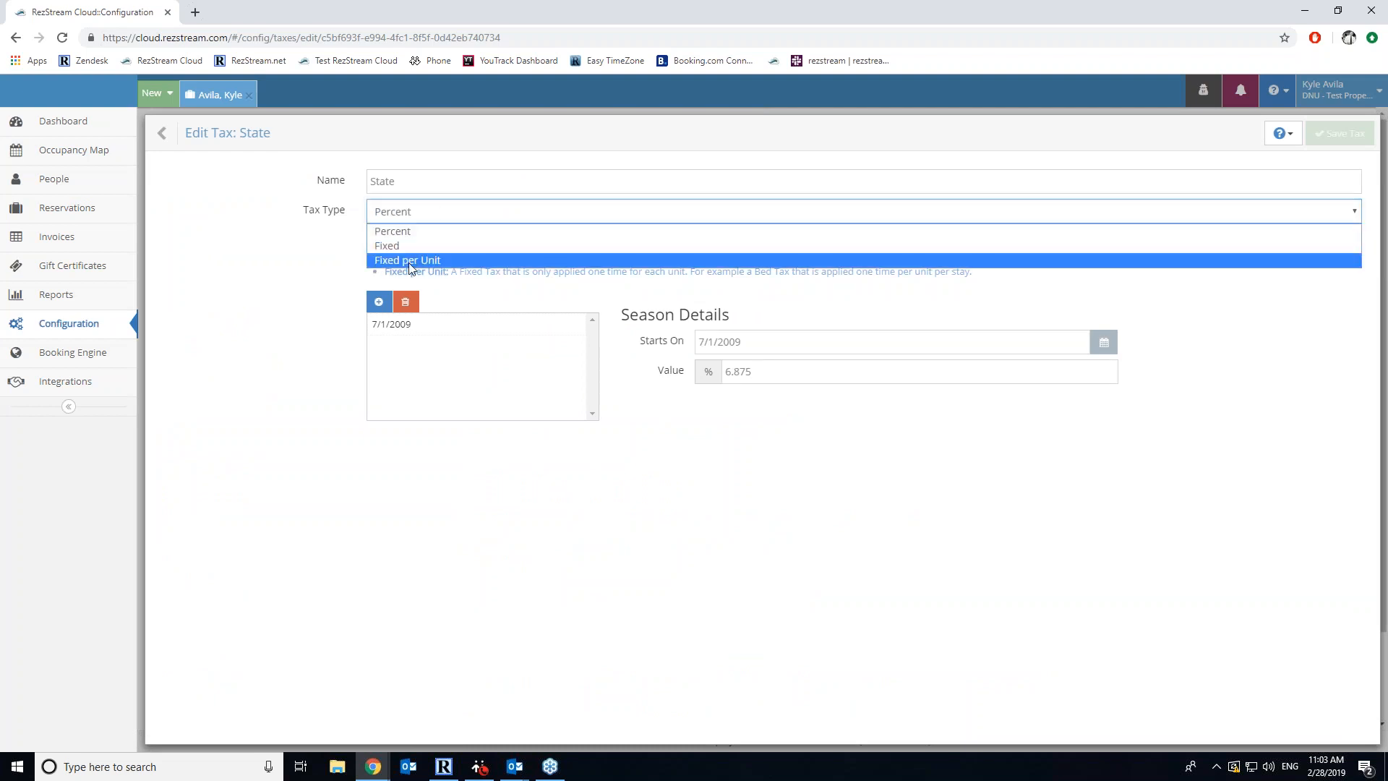
left_click(448, 212)
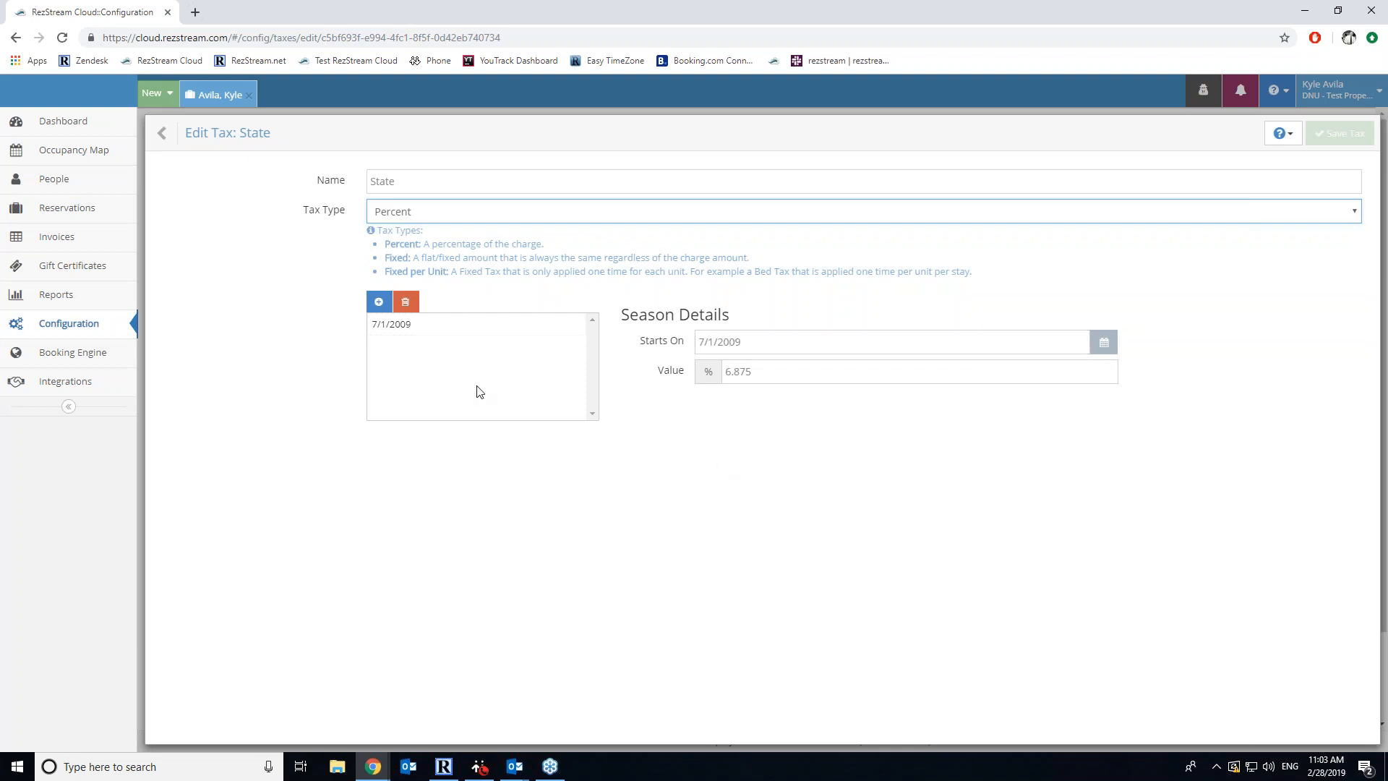
left_click(163, 134)
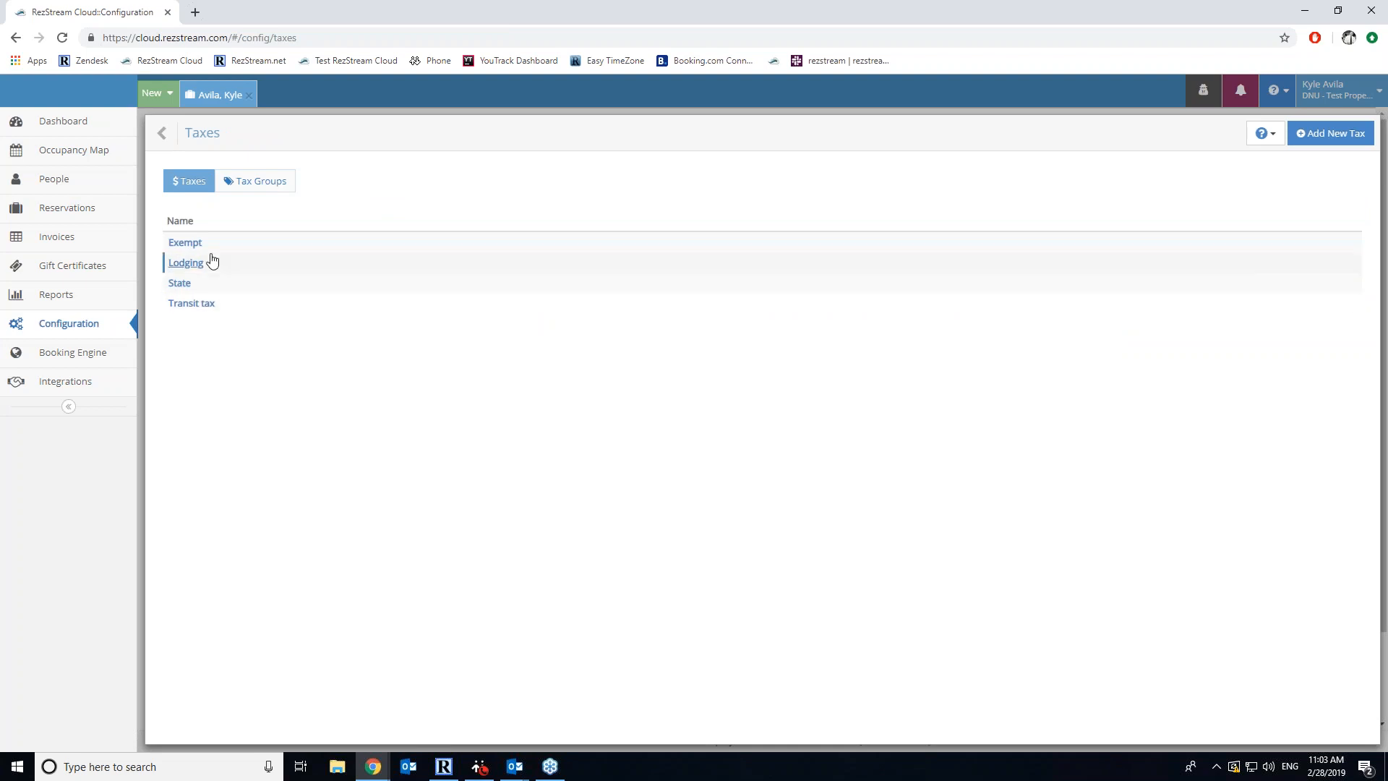
Review which taxes are associated with the Lodging tax group, and return to the configuration overview
left_click(246, 184)
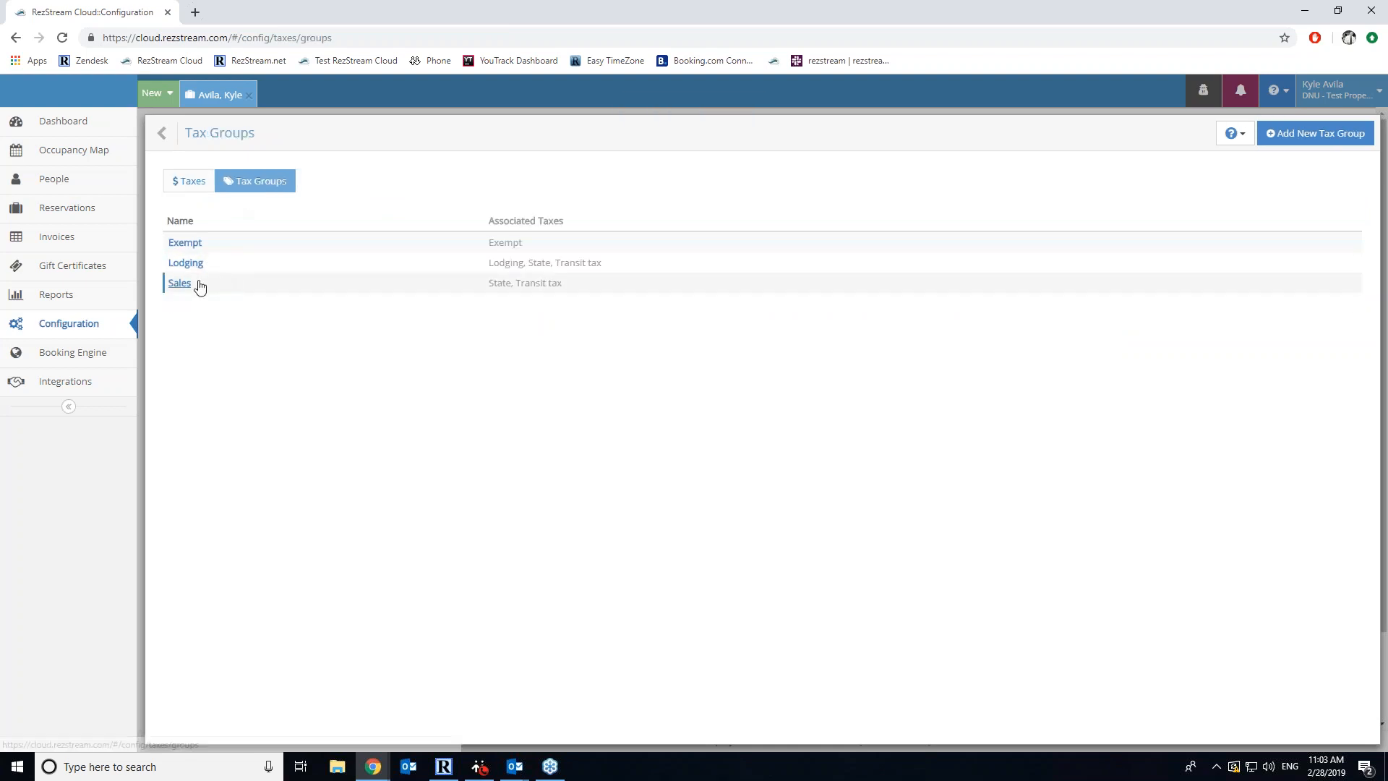
left_click(187, 264)
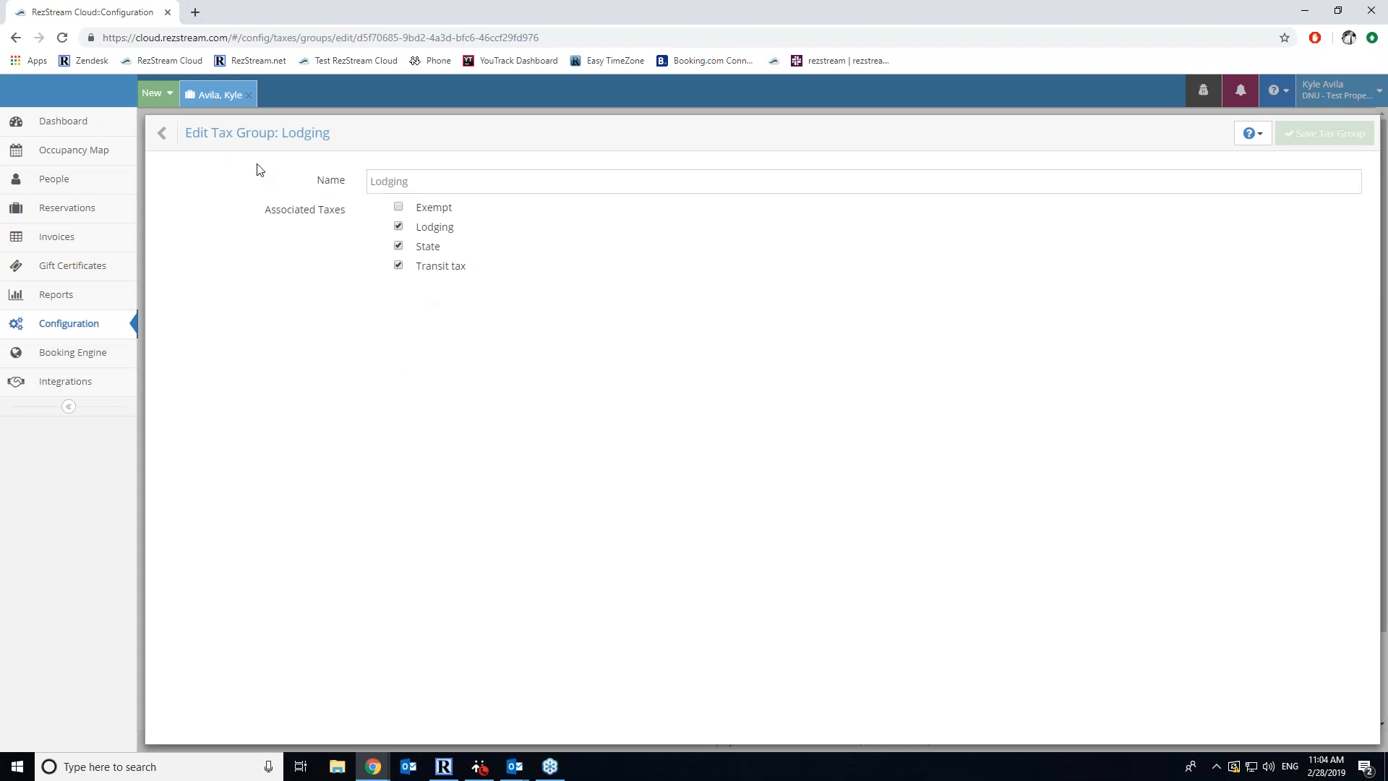
left_click(161, 132)
left_click(163, 131)
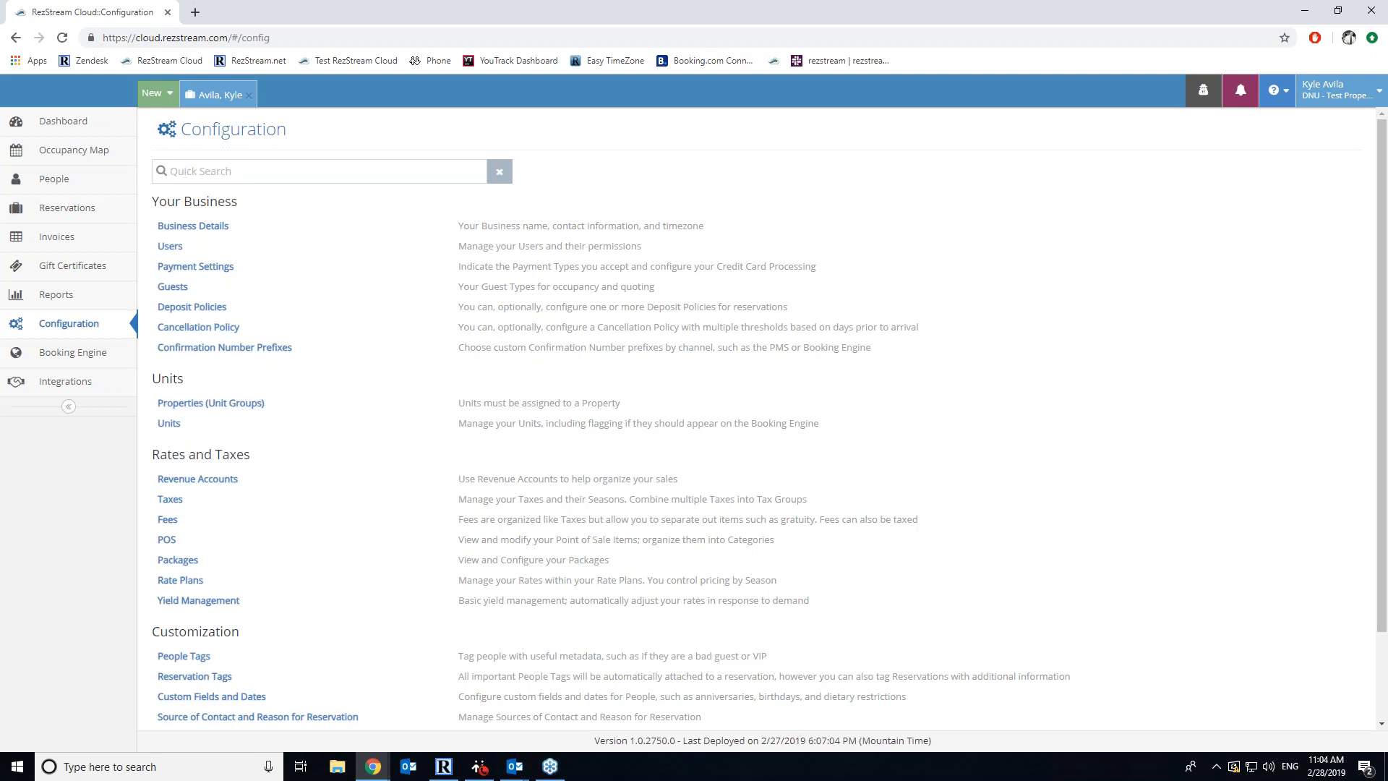
Review the configured fees and fee groups, including the tax group, type and season settings of the fee named Fee
left_click(171, 520)
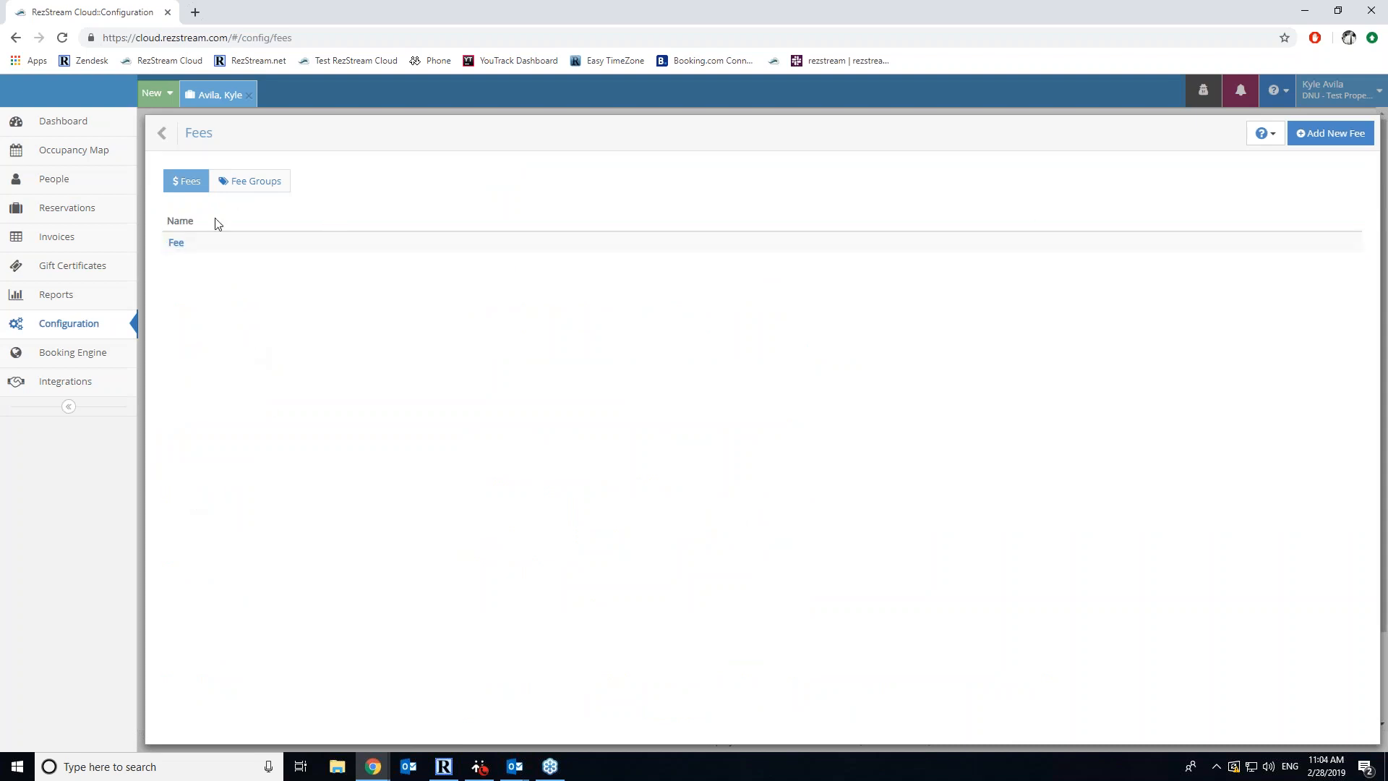
left_click(251, 184)
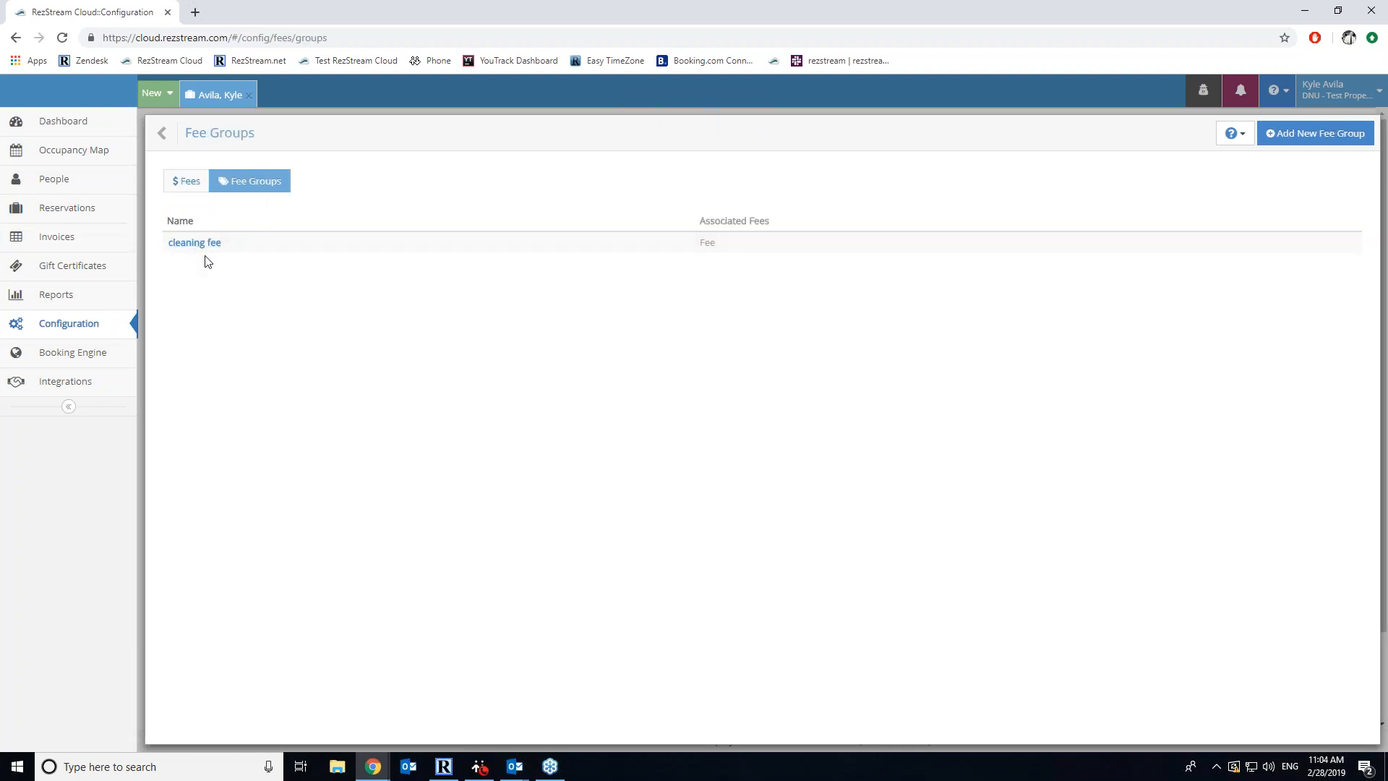
left_click(186, 180)
left_click(178, 242)
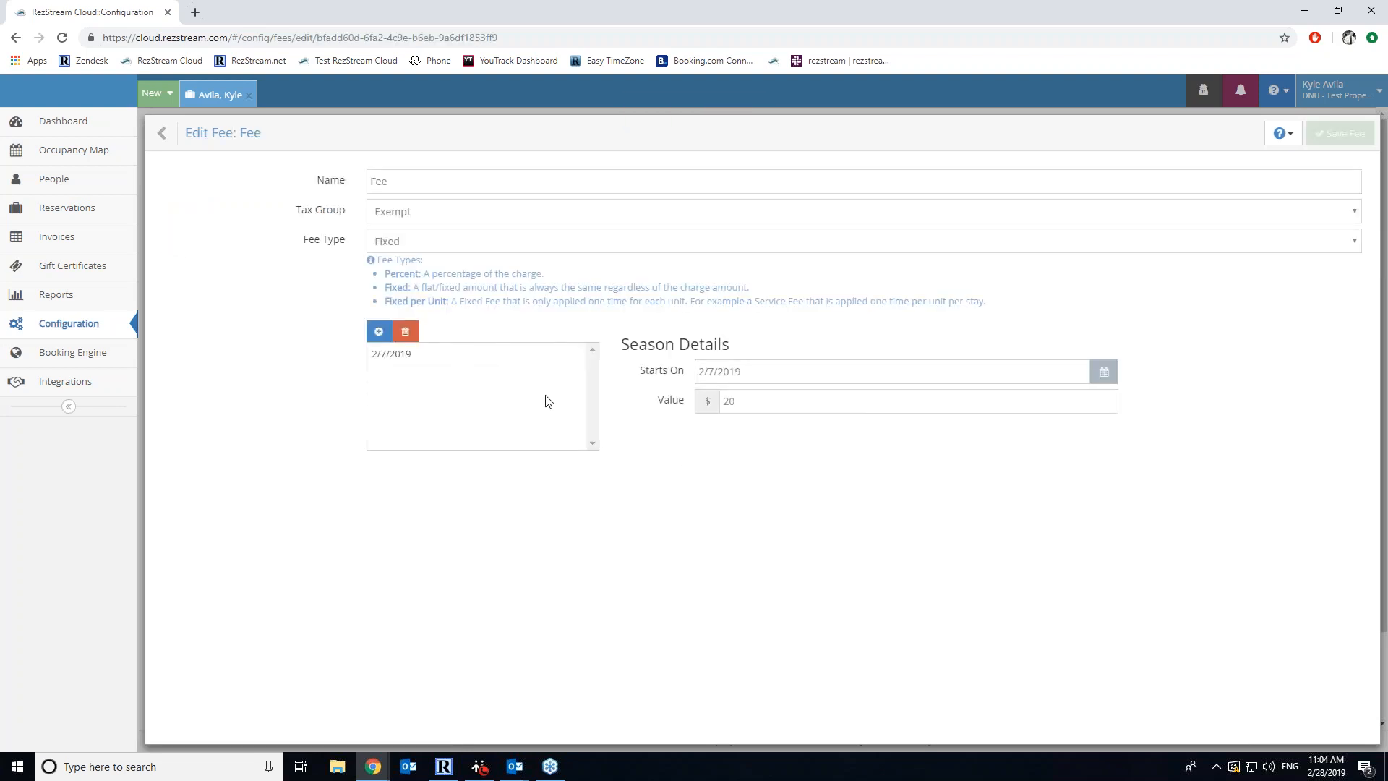
left_click(164, 134)
Review which fees belong to the cleaning fee group, and return to the configuration overview
left_click(216, 179)
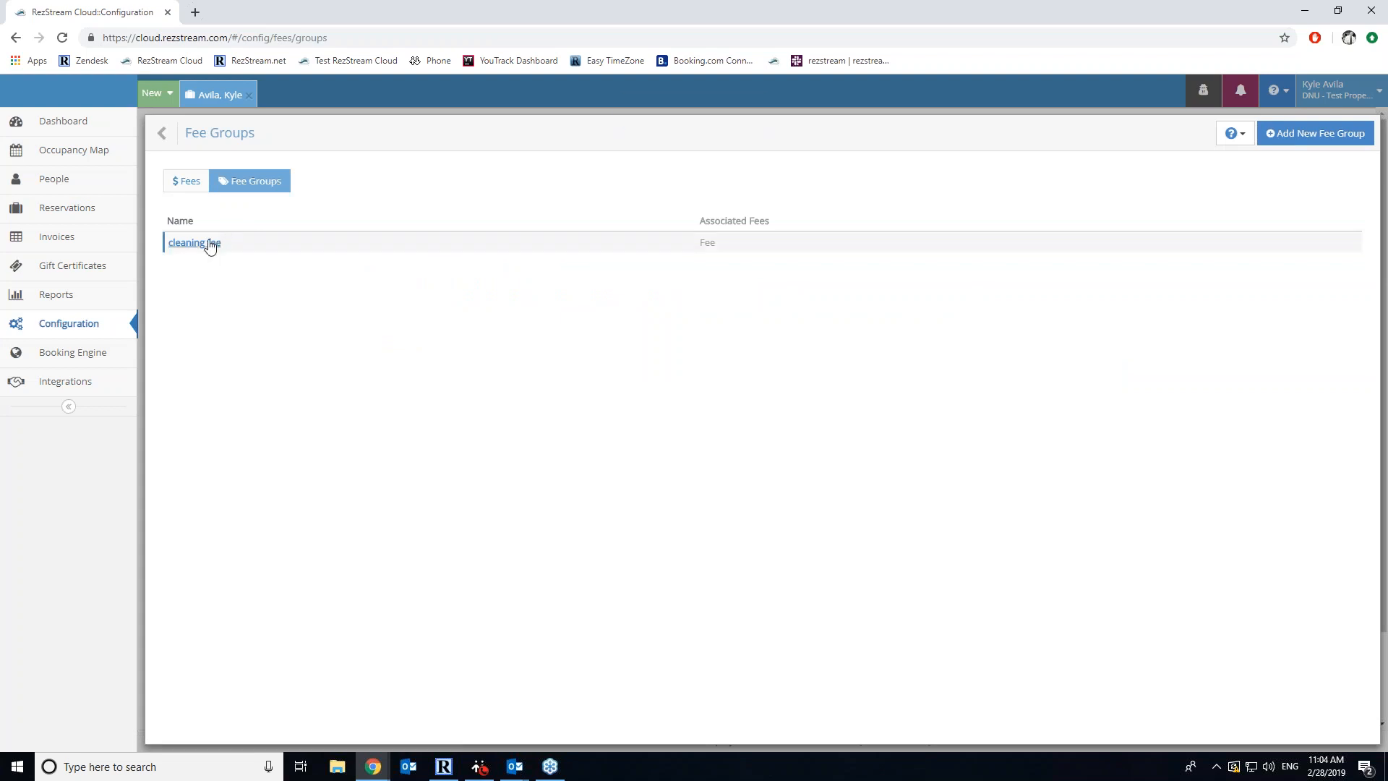
left_click(205, 241)
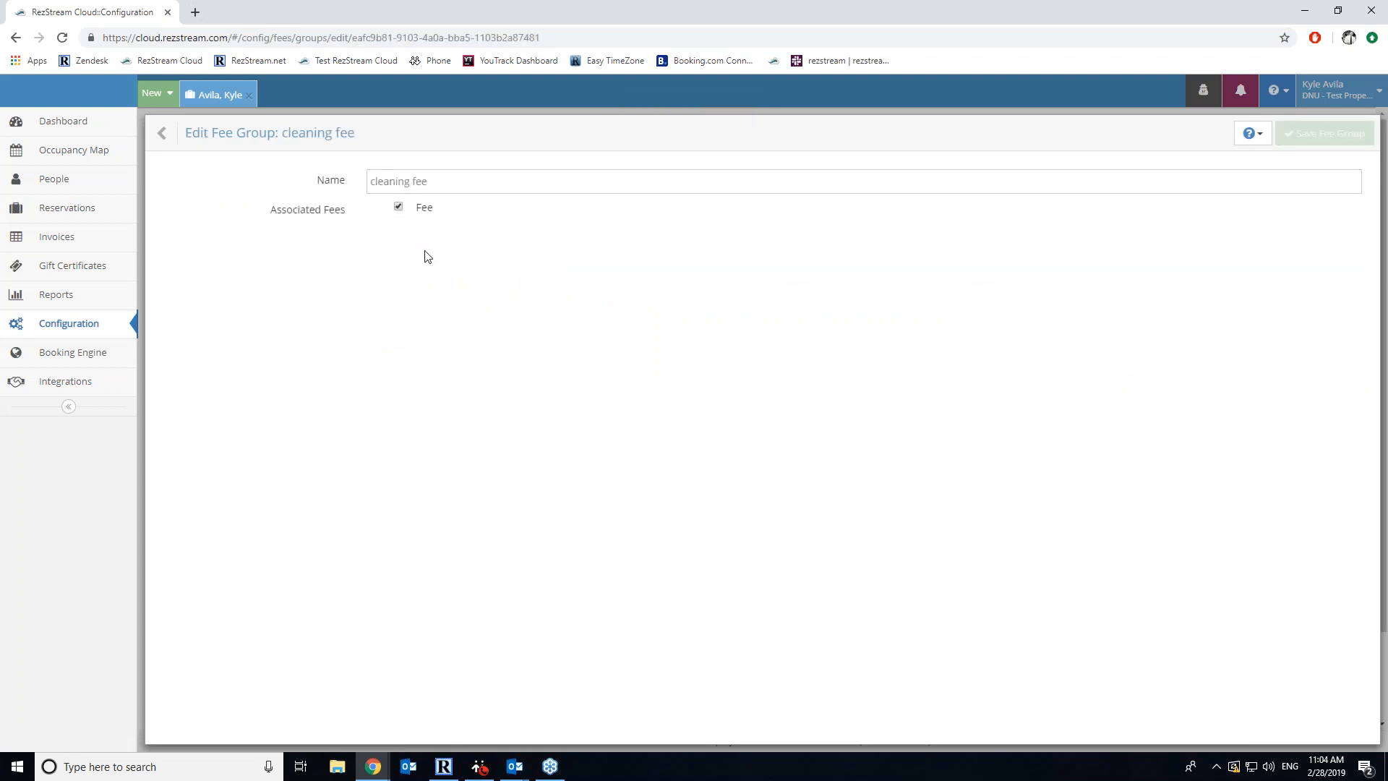
left_click(162, 132)
left_click(169, 133)
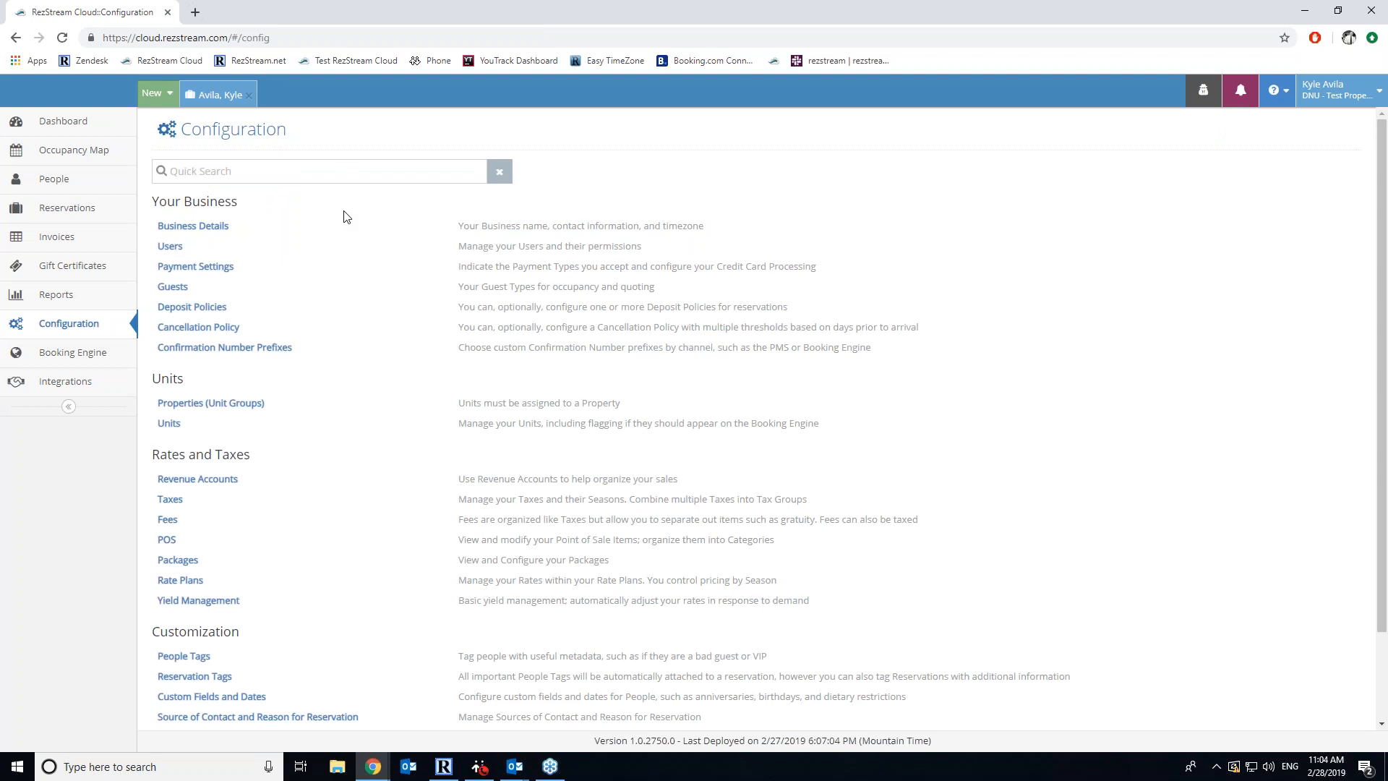
Look over the POS items list, and examine the blank new package form with its selectable POS items without saving
left_click(166, 543)
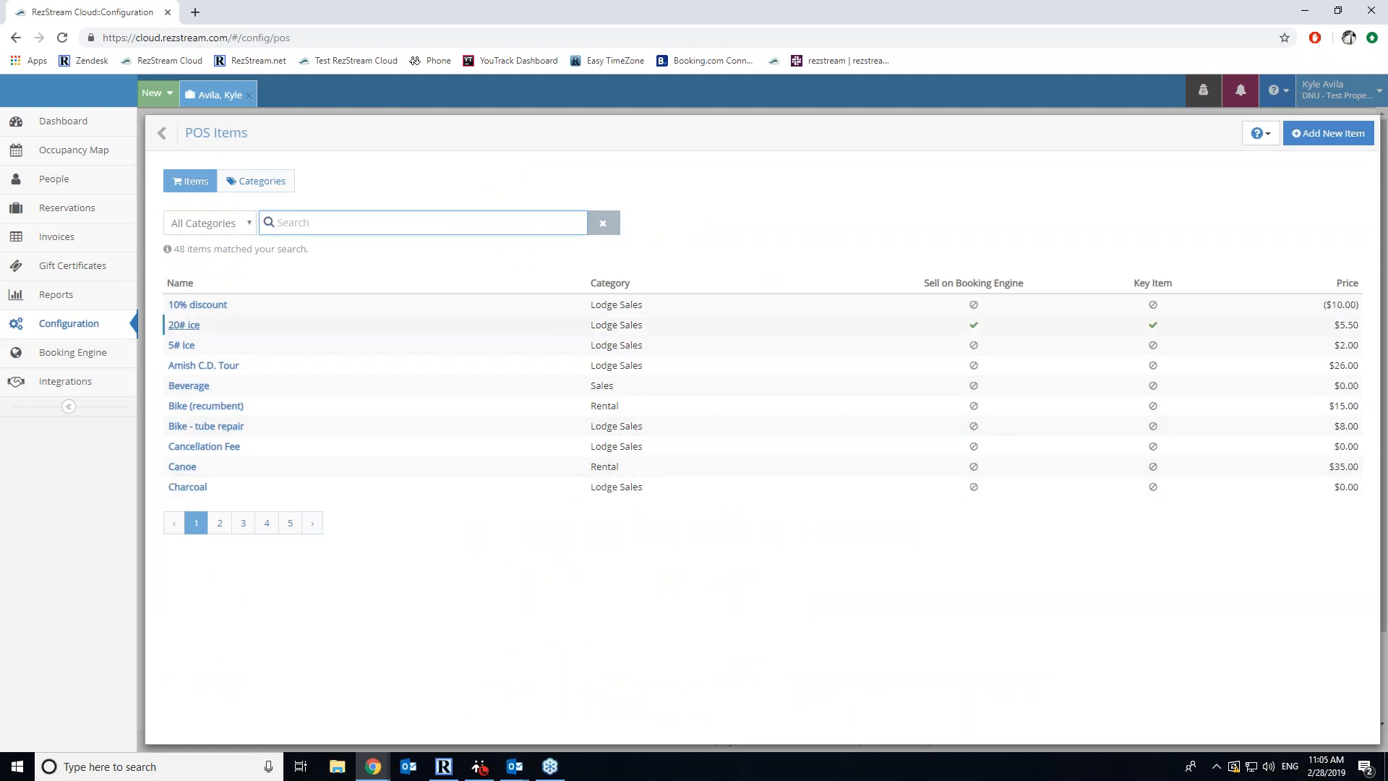
left_click(166, 137)
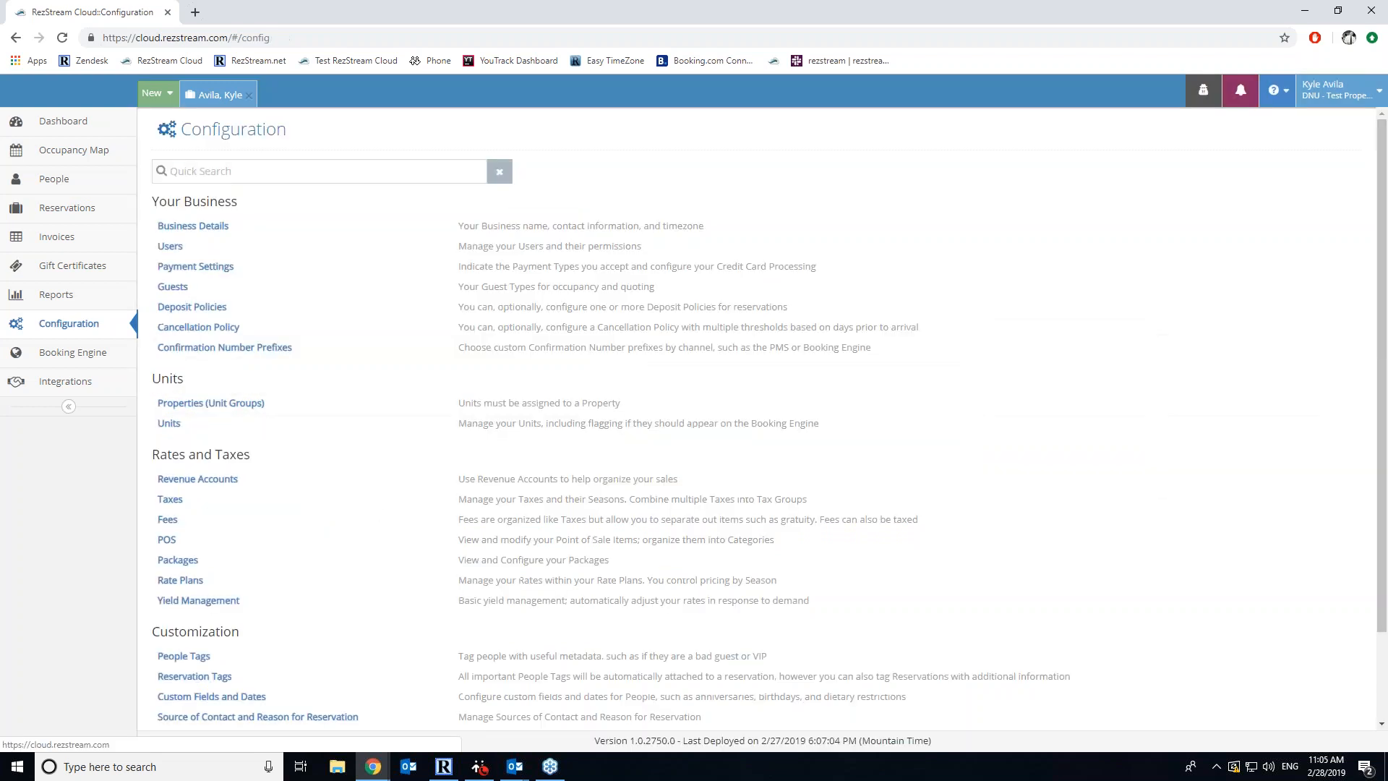
left_click(179, 561)
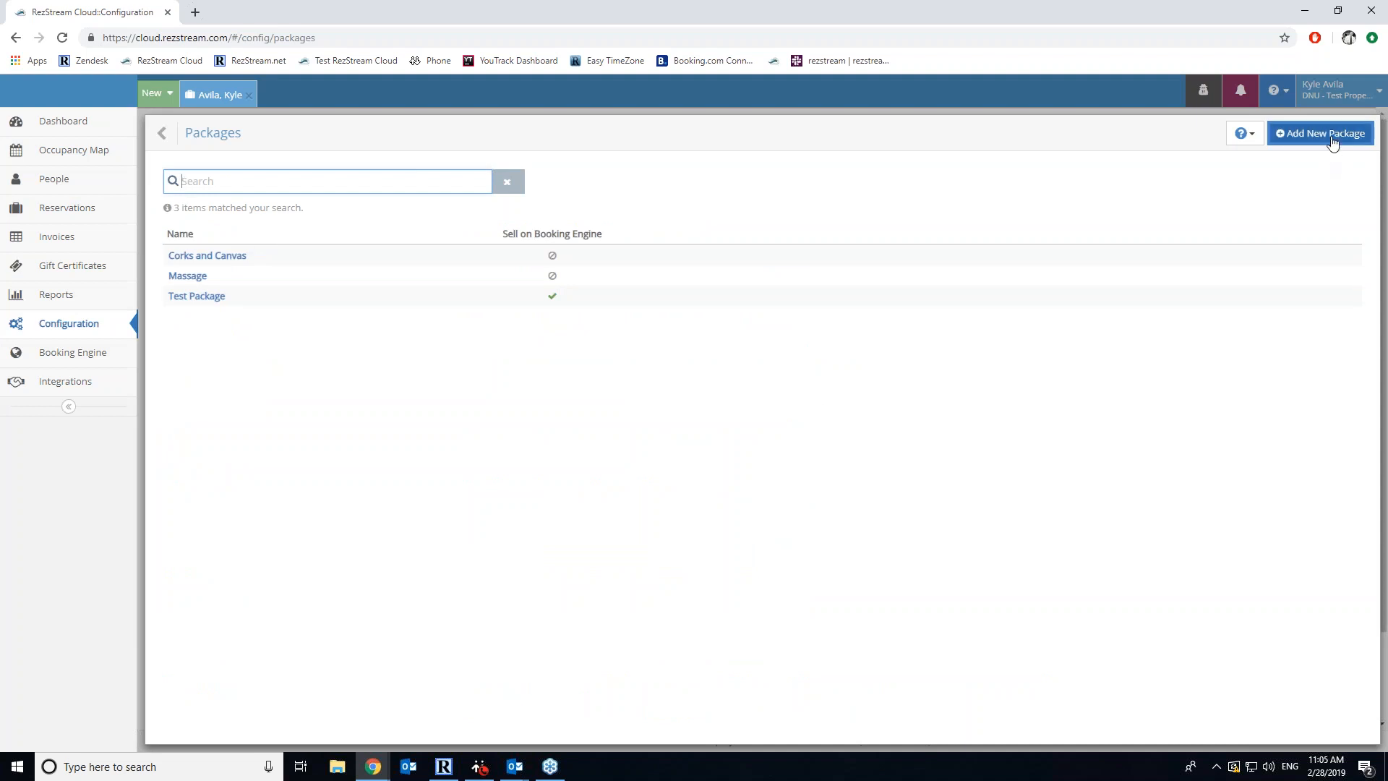
left_click(1334, 137)
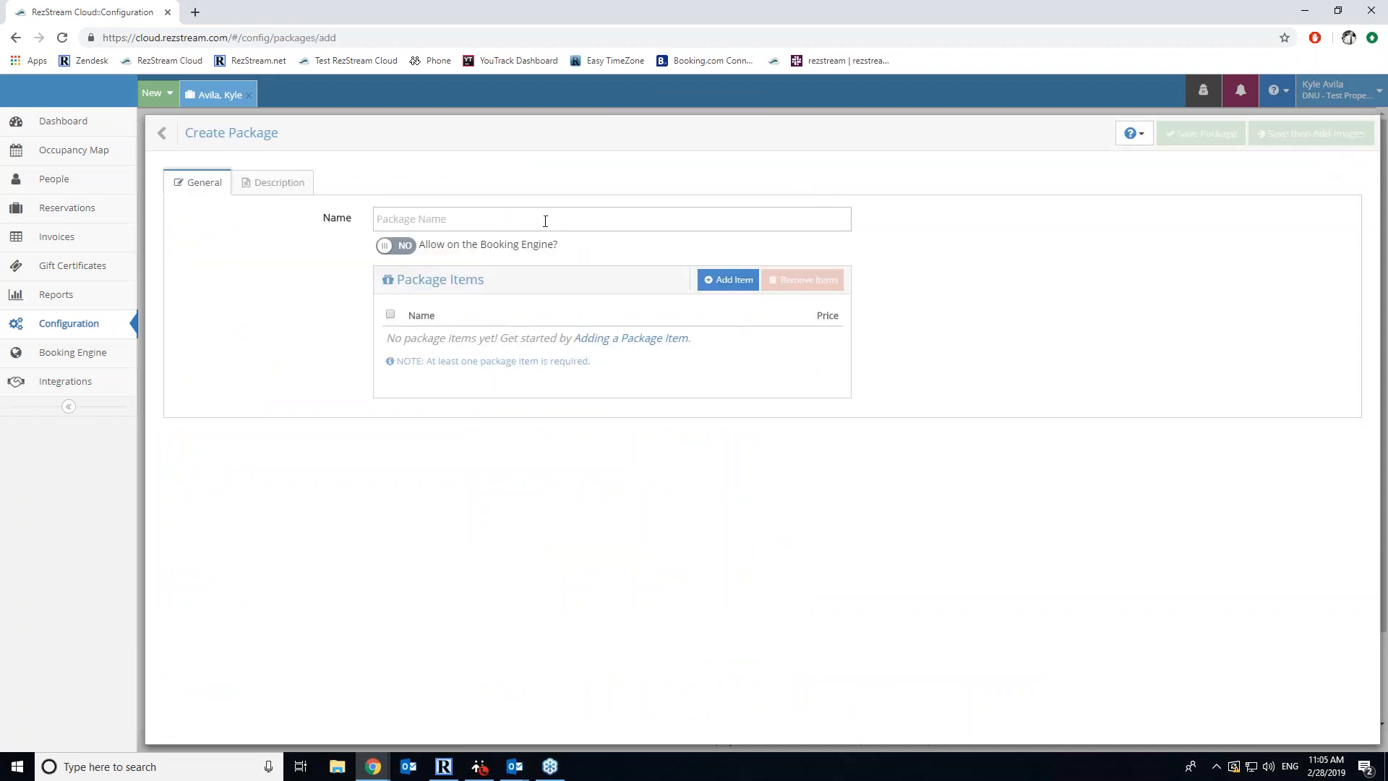
left_click(414, 212)
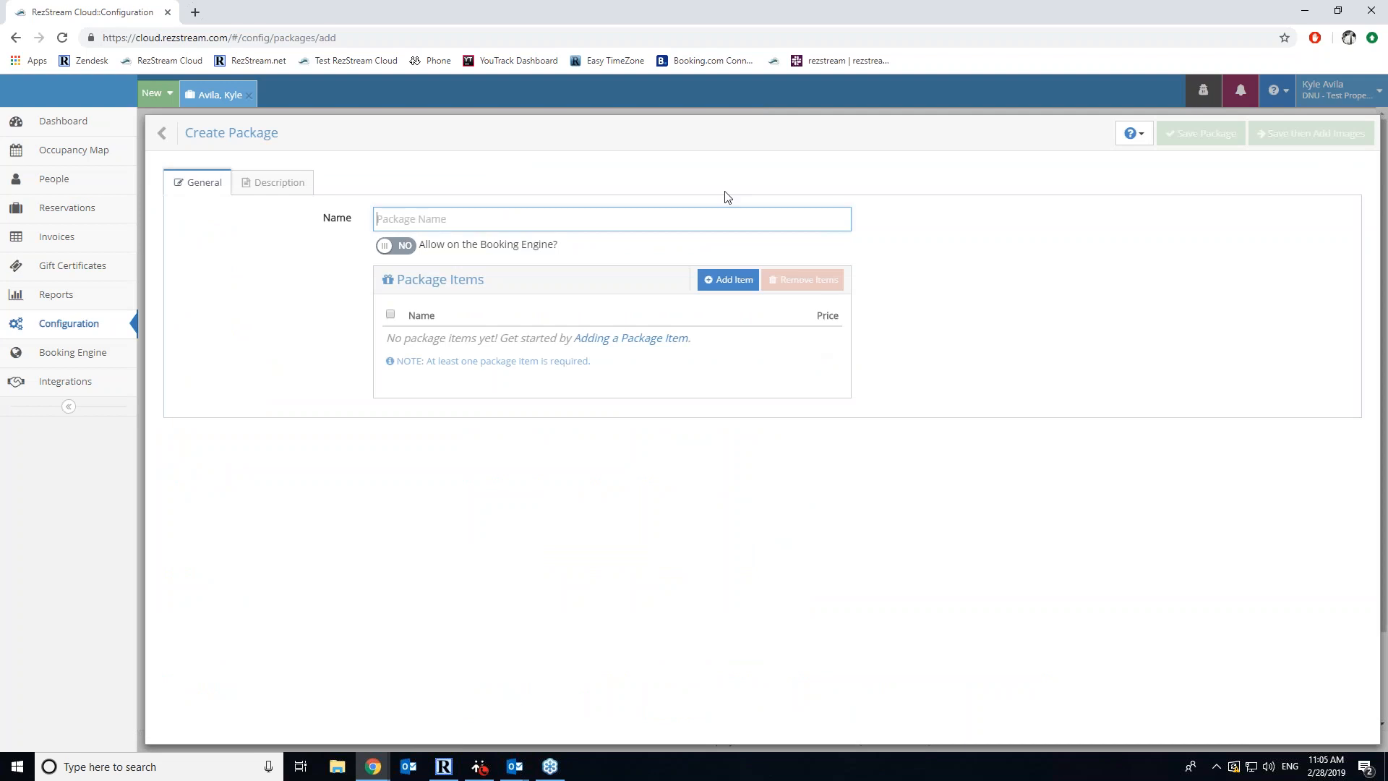
left_click(706, 291)
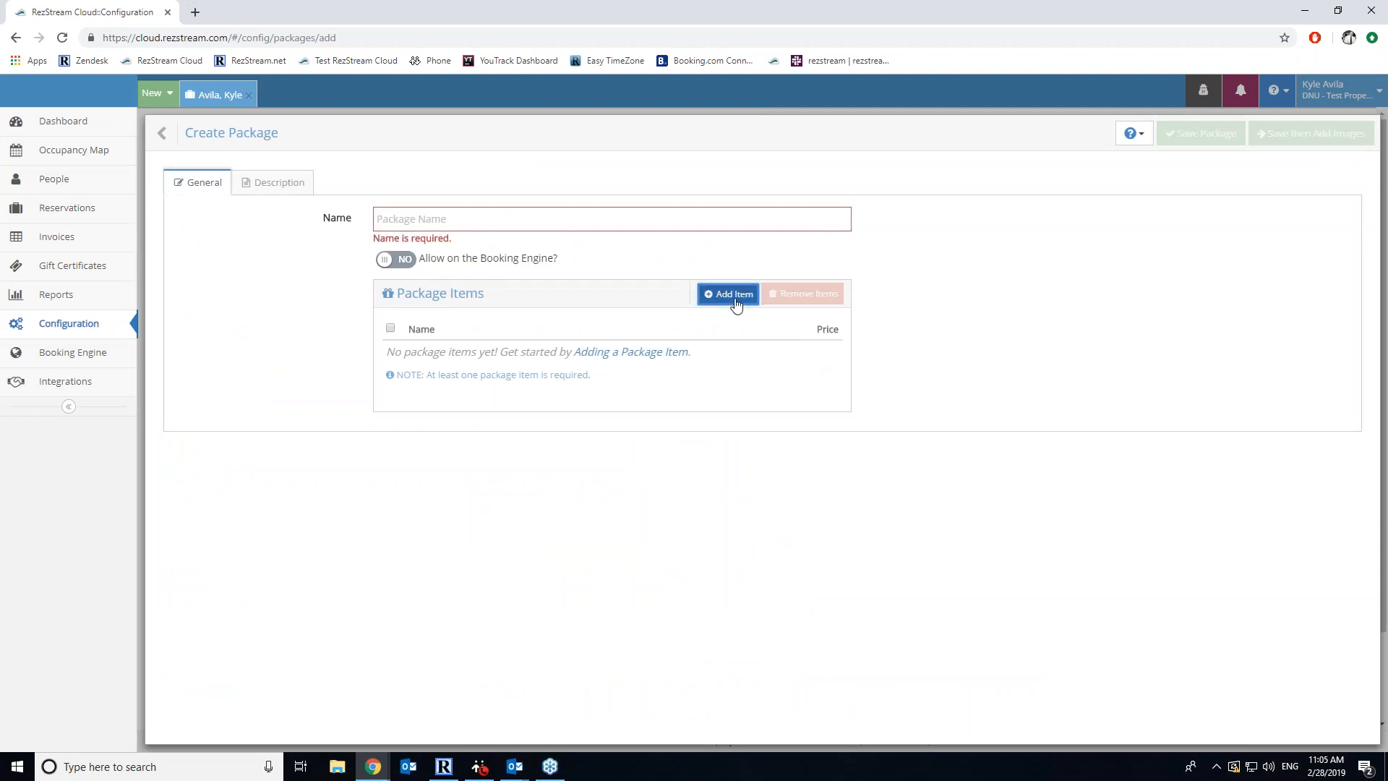
left_click(730, 296)
left_click(445, 172)
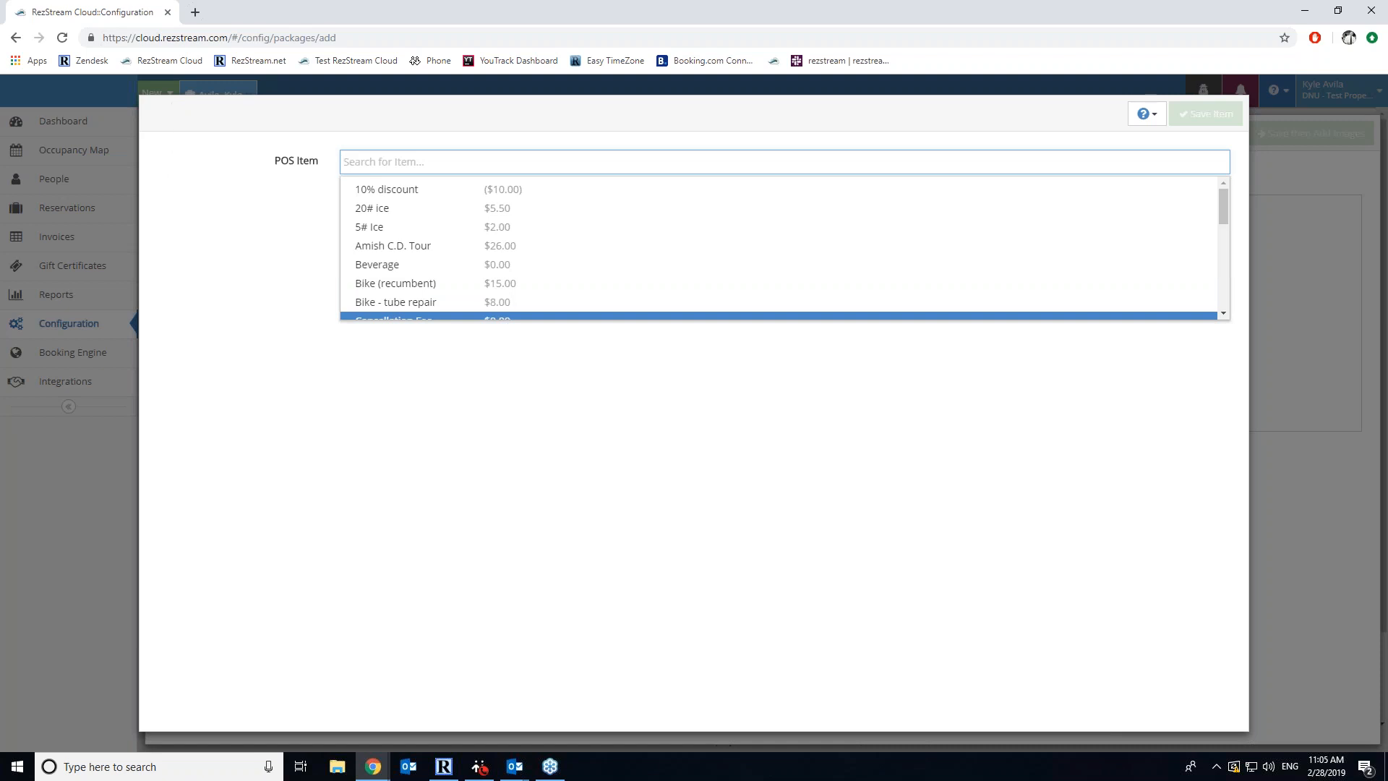
left_click(156, 116)
left_click(166, 133)
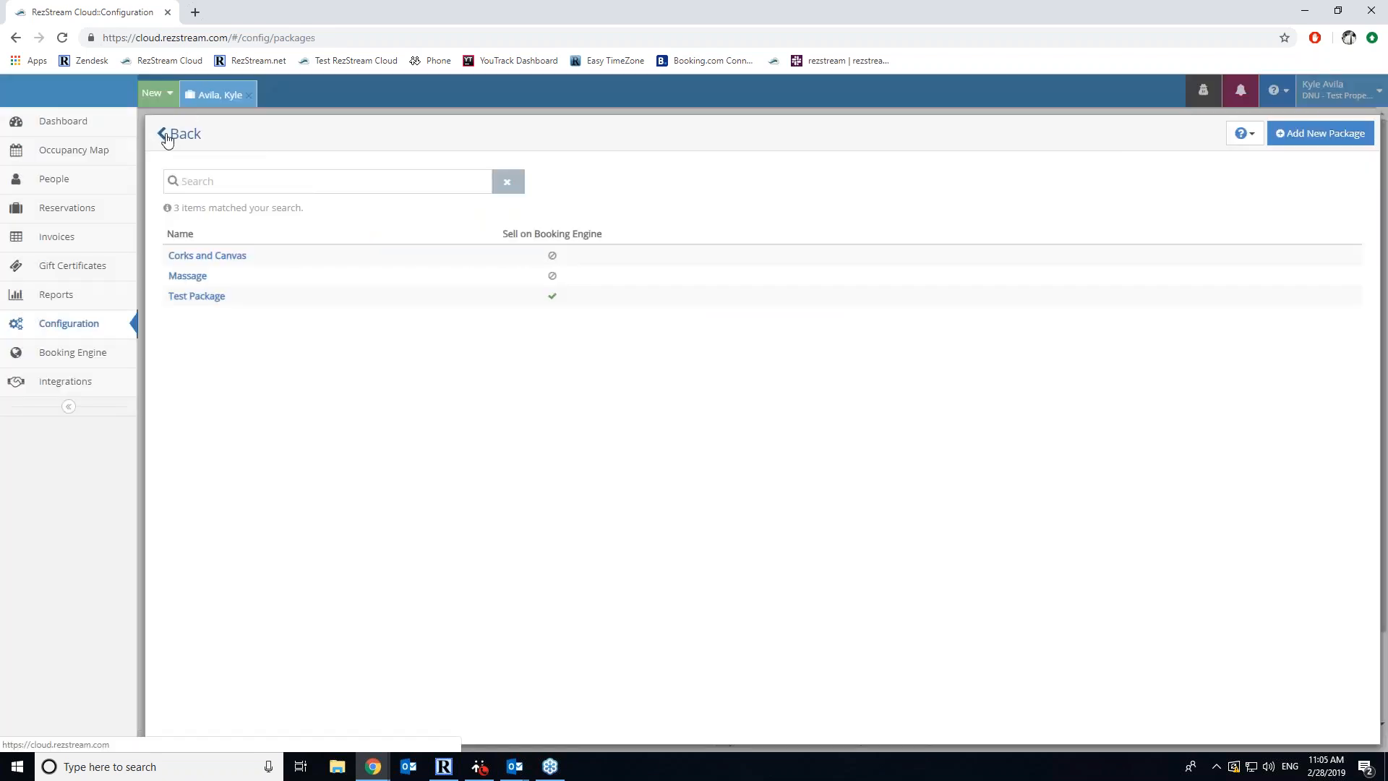
left_click(170, 134)
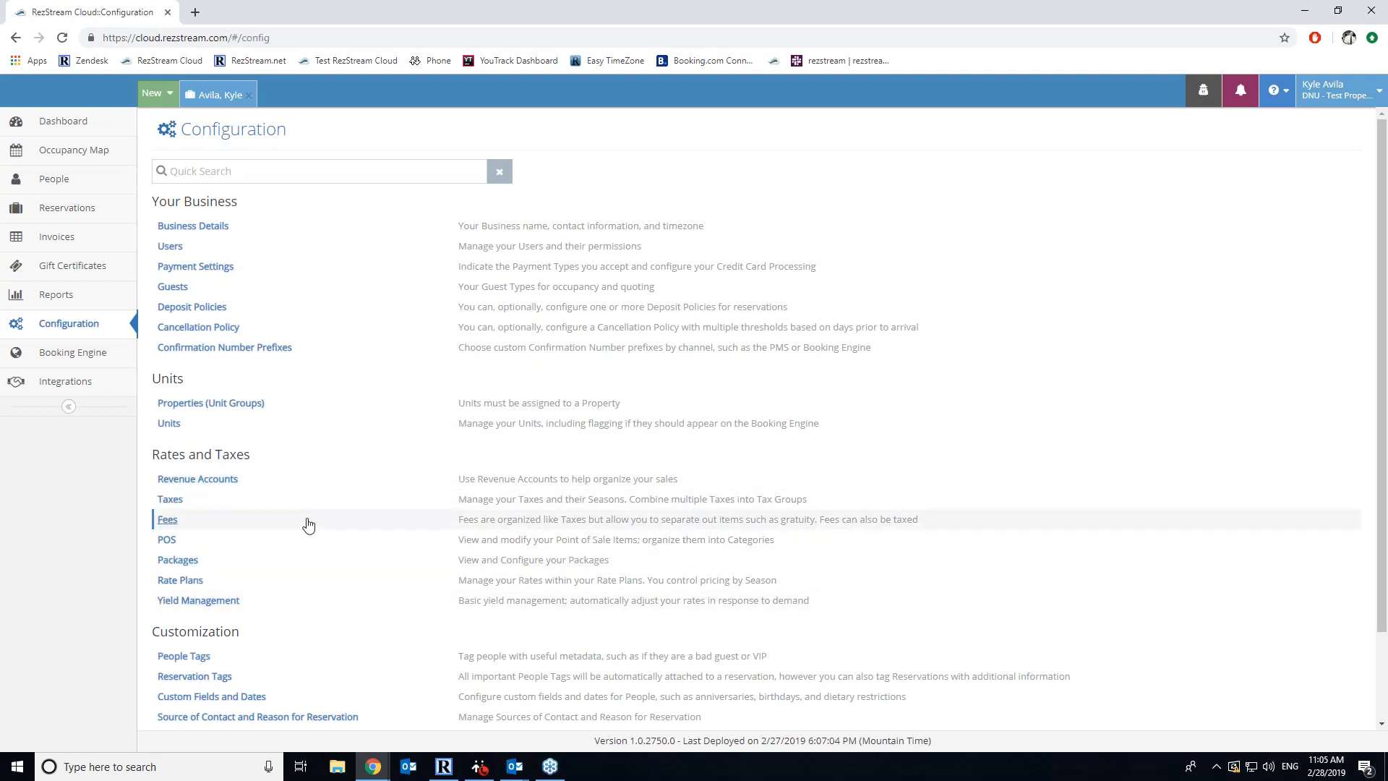
Start a new rate plan and name it King Rooms
left_click(191, 584)
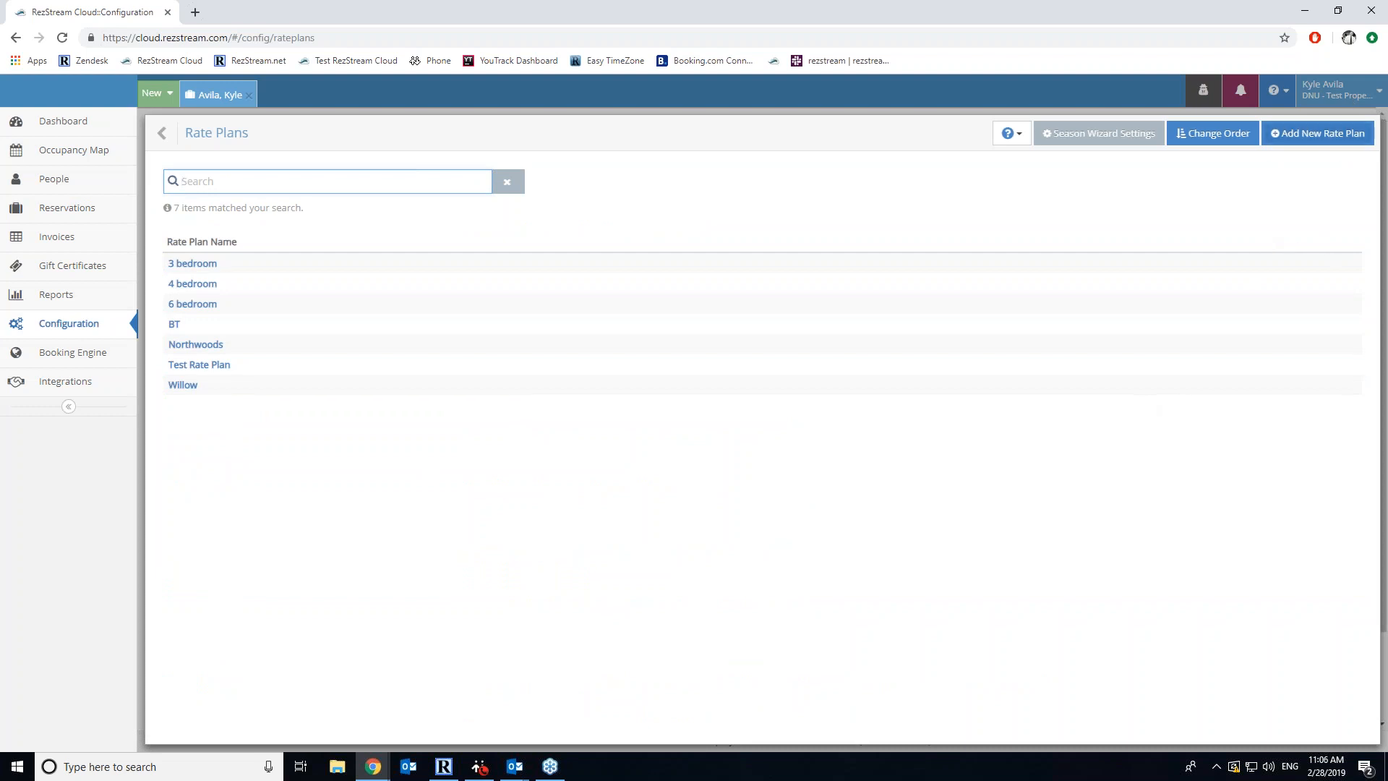
left_click(1327, 141)
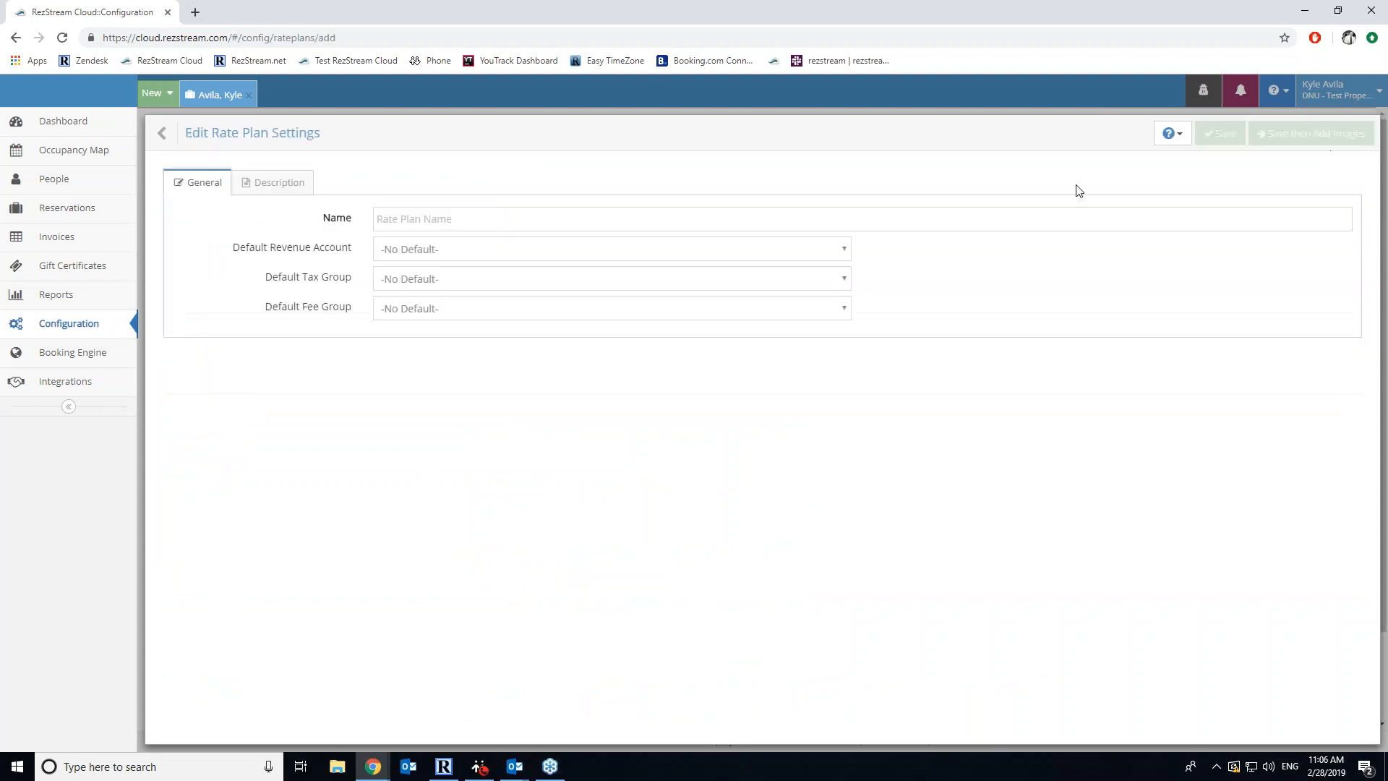
left_click(435, 215)
type("Kin")
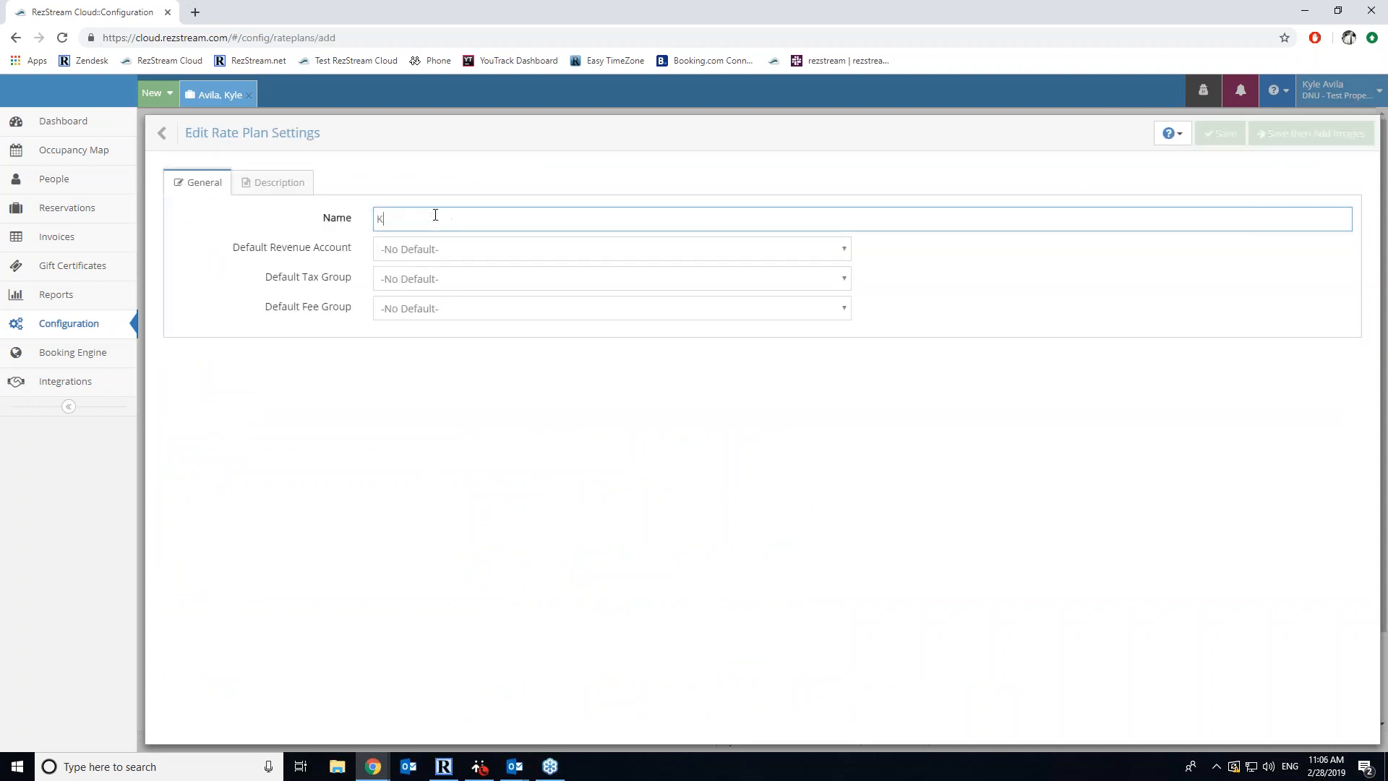
type("ooms")
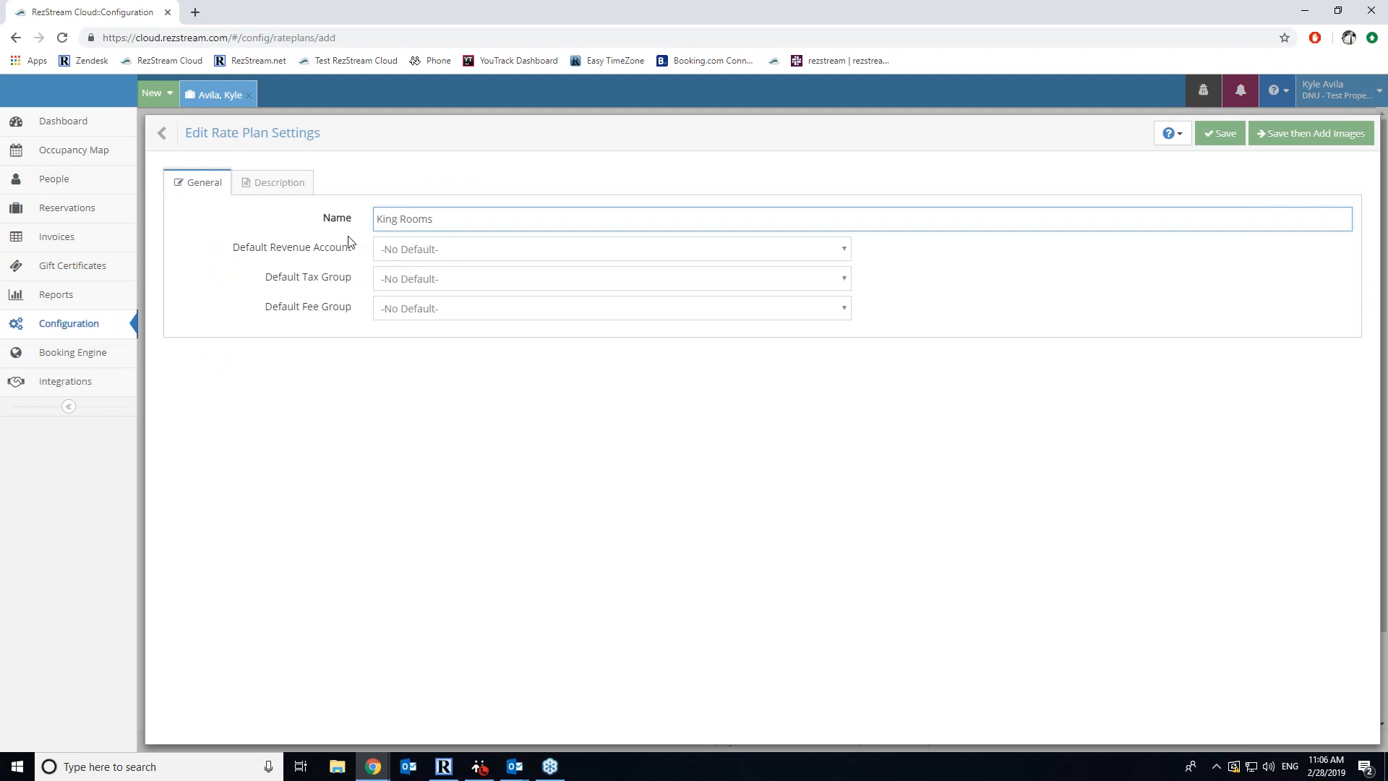
Set the rate plan's default revenue account to Unit Revenue and default tax group to Lodging, with no default fee group
left_click(457, 250)
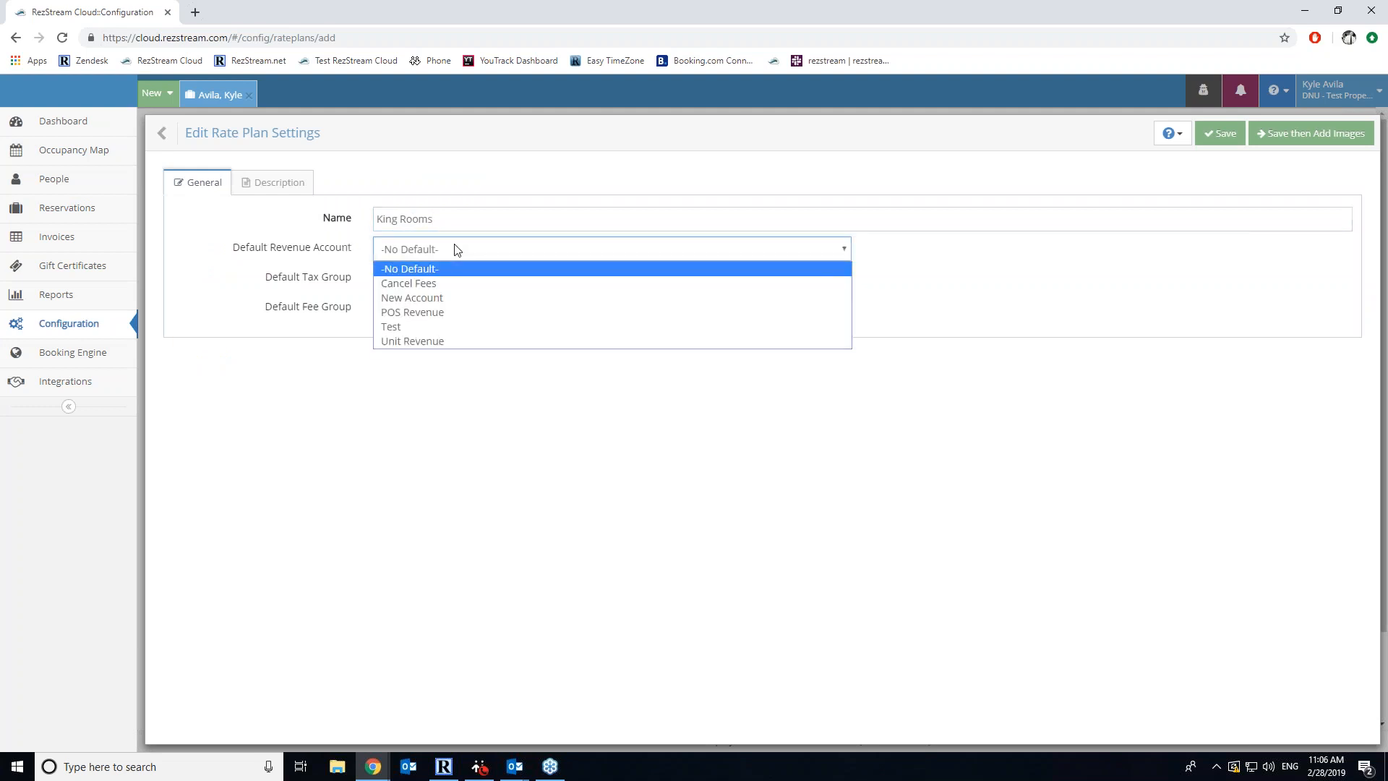
left_click(427, 340)
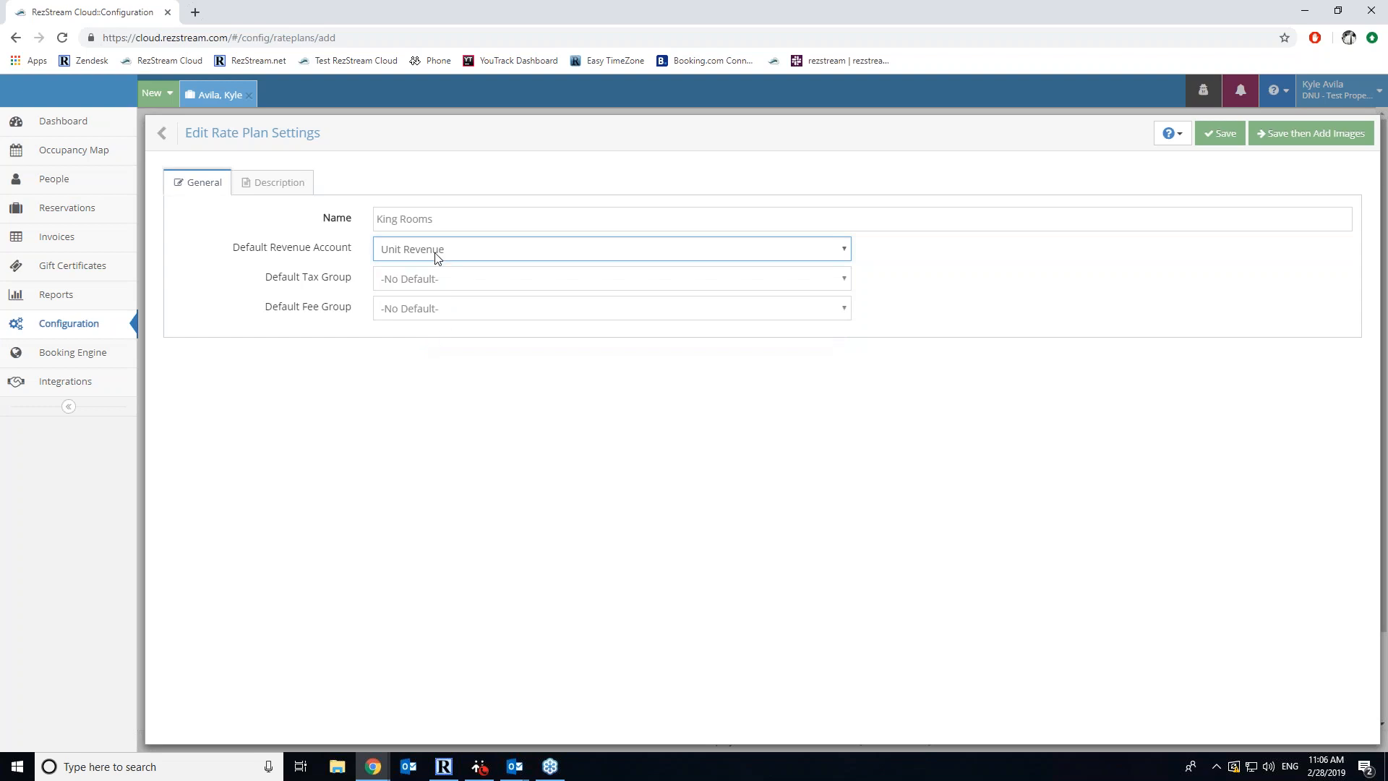
left_click(455, 279)
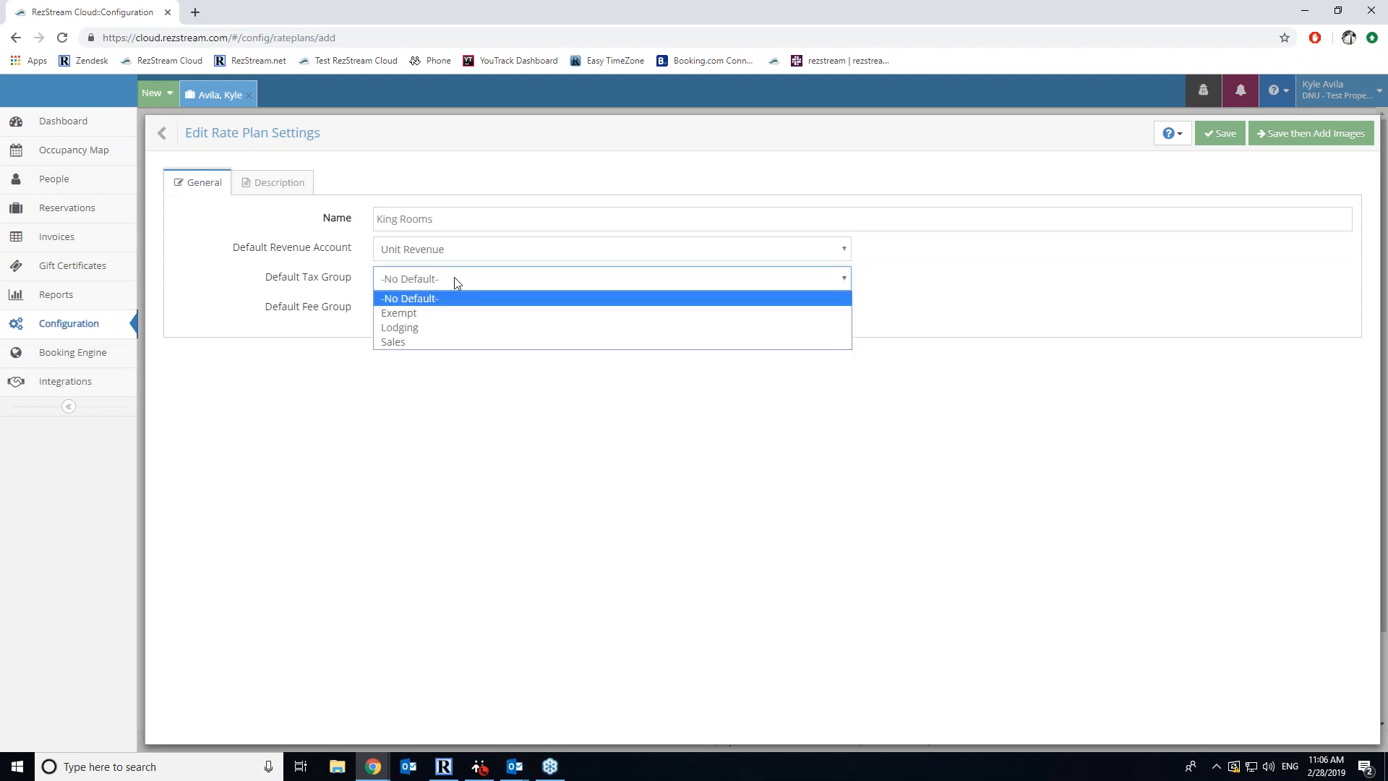
left_click(433, 331)
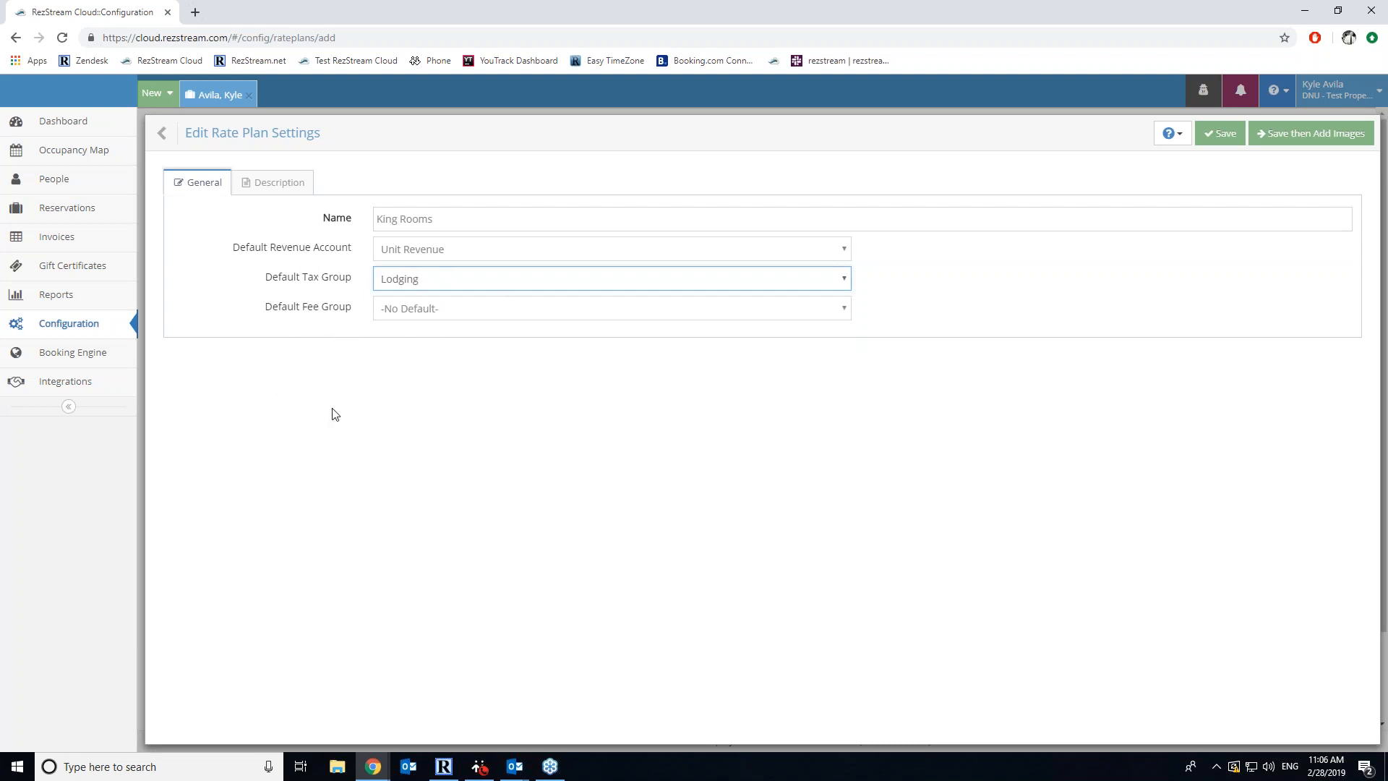
left_click(462, 309)
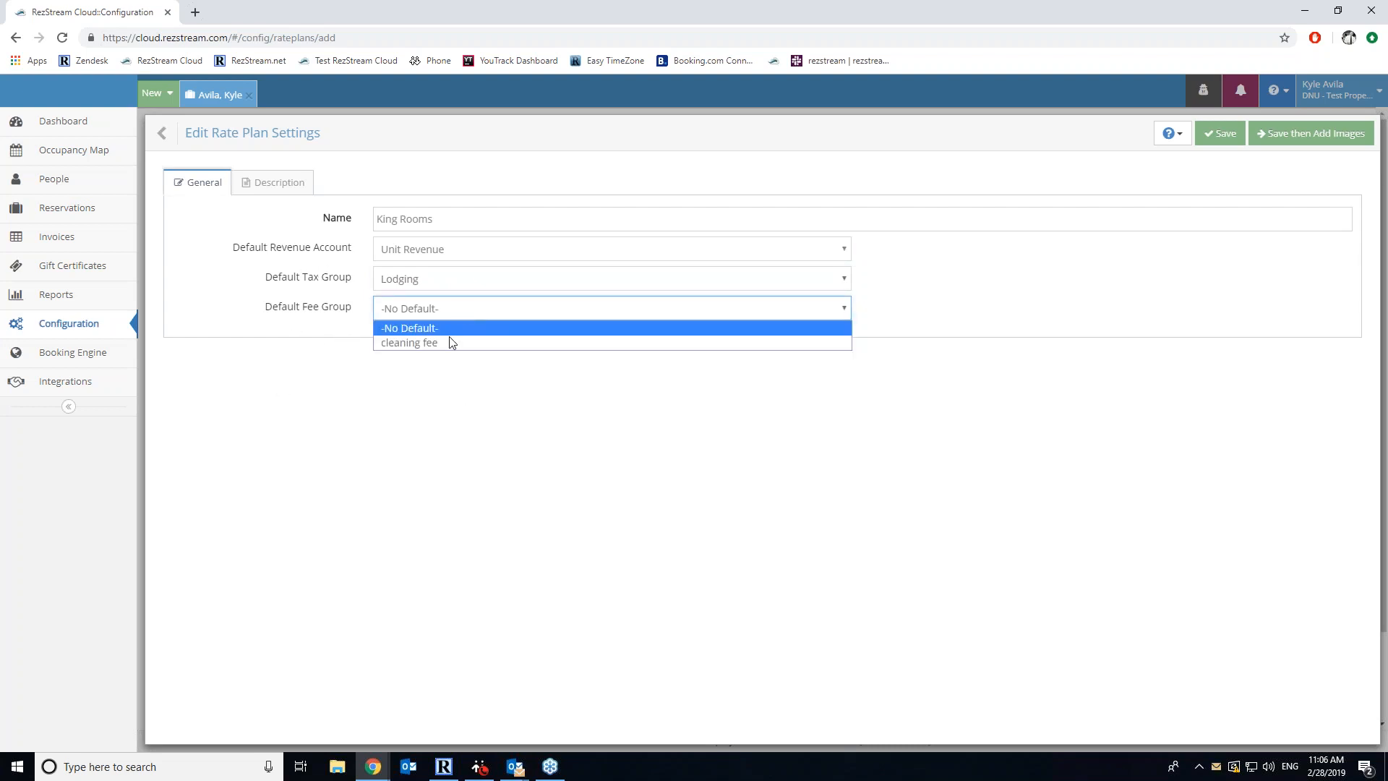
left_click(267, 318)
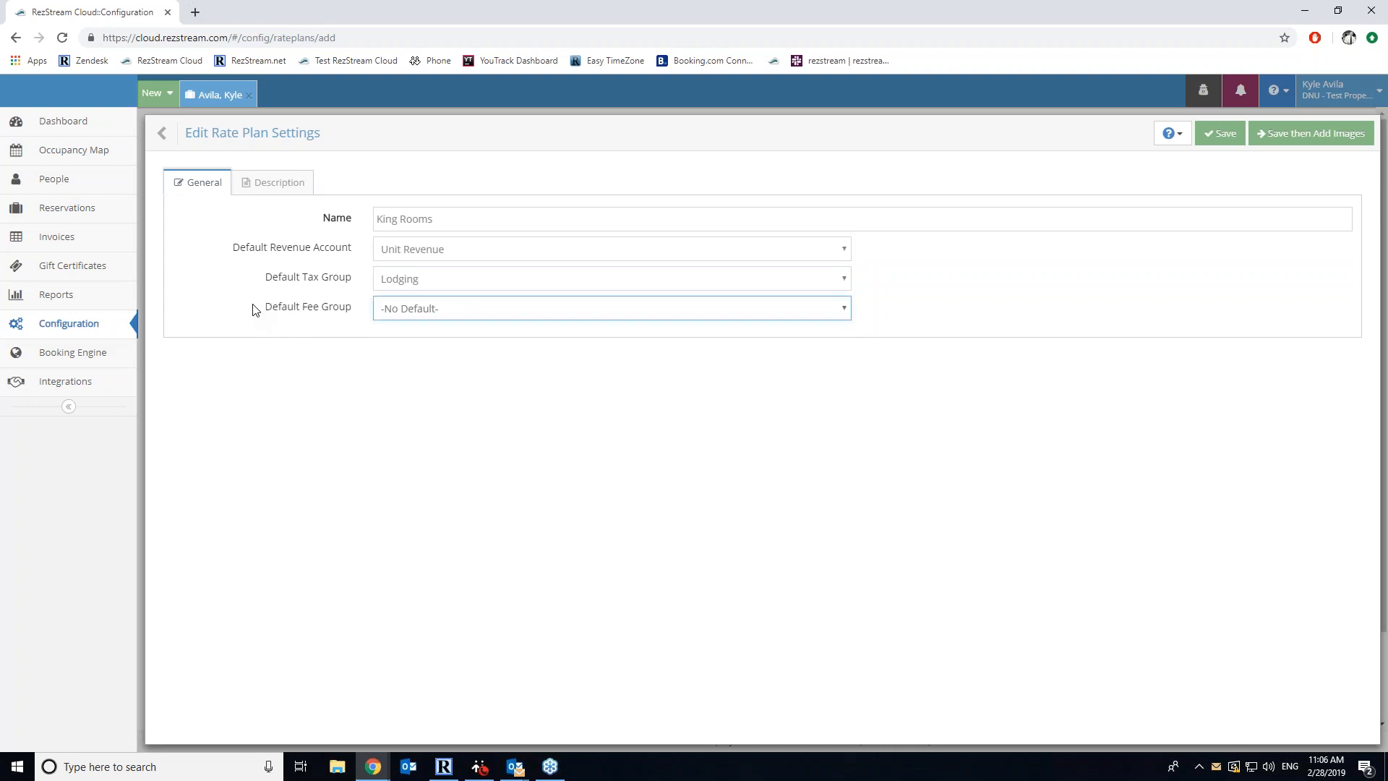
Enter "King Room" as the rate plan's rich description, and save the plan to continue with its images
left_click(293, 185)
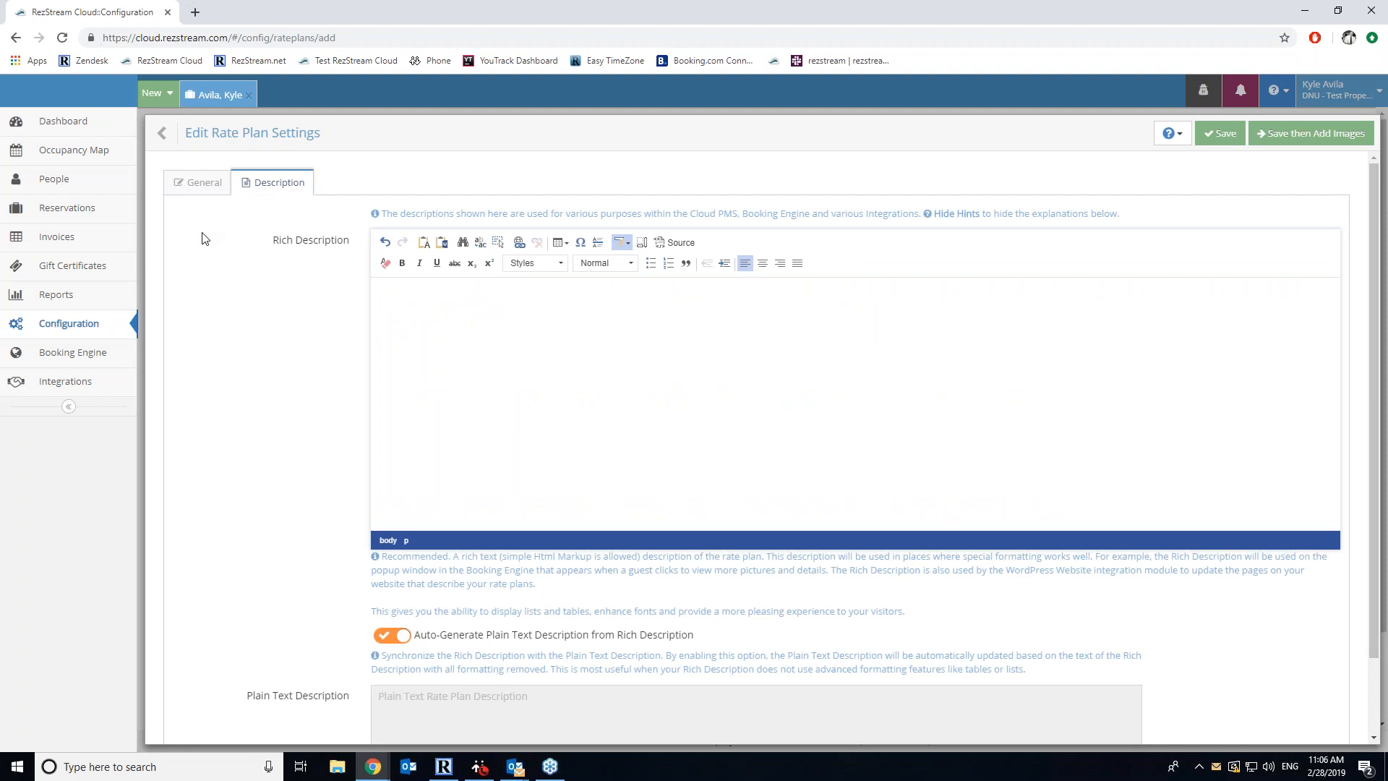
left_click(610, 325)
type("King Room")
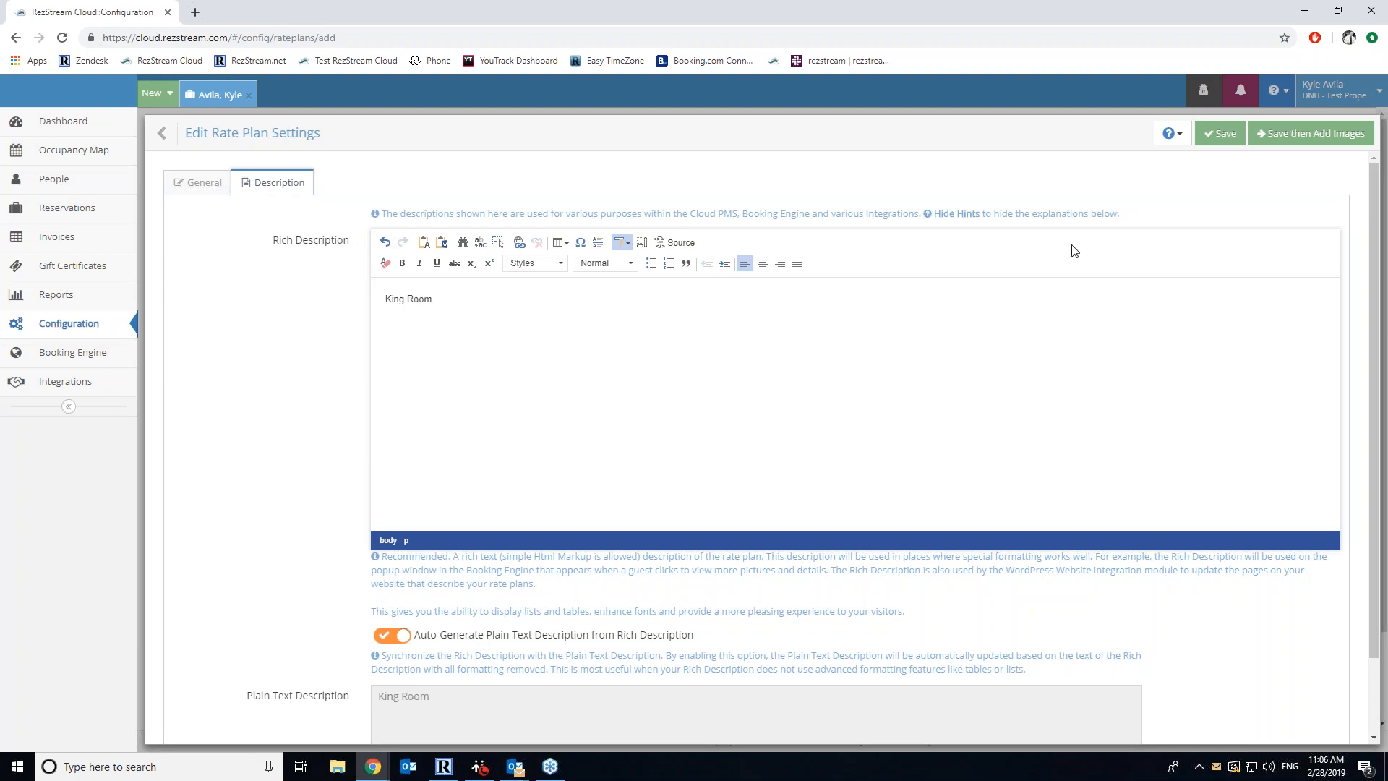
left_click(1223, 139)
left_click(1316, 147)
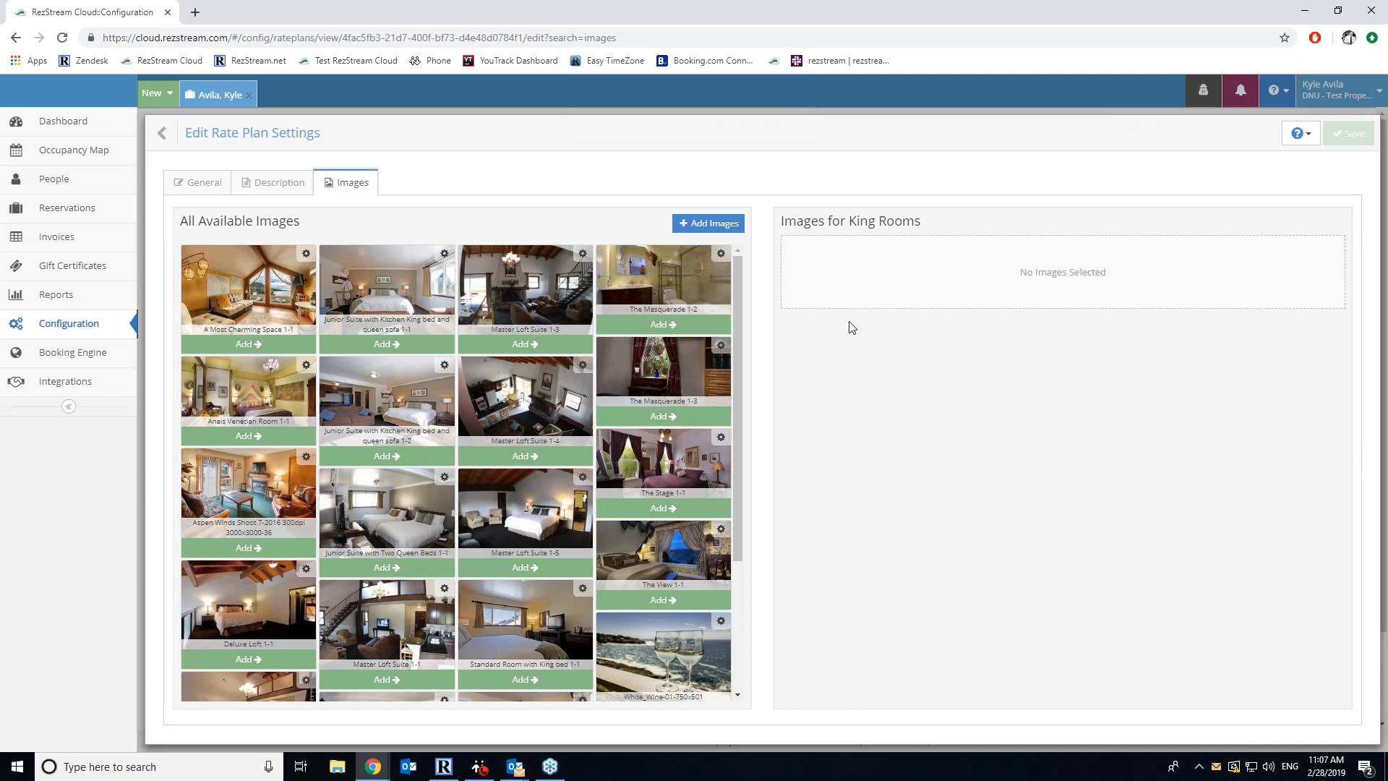
Try to upload the picture The Masquerade 1-2 from the Noes Nest folder and assign it to King Rooms
left_click(731, 230)
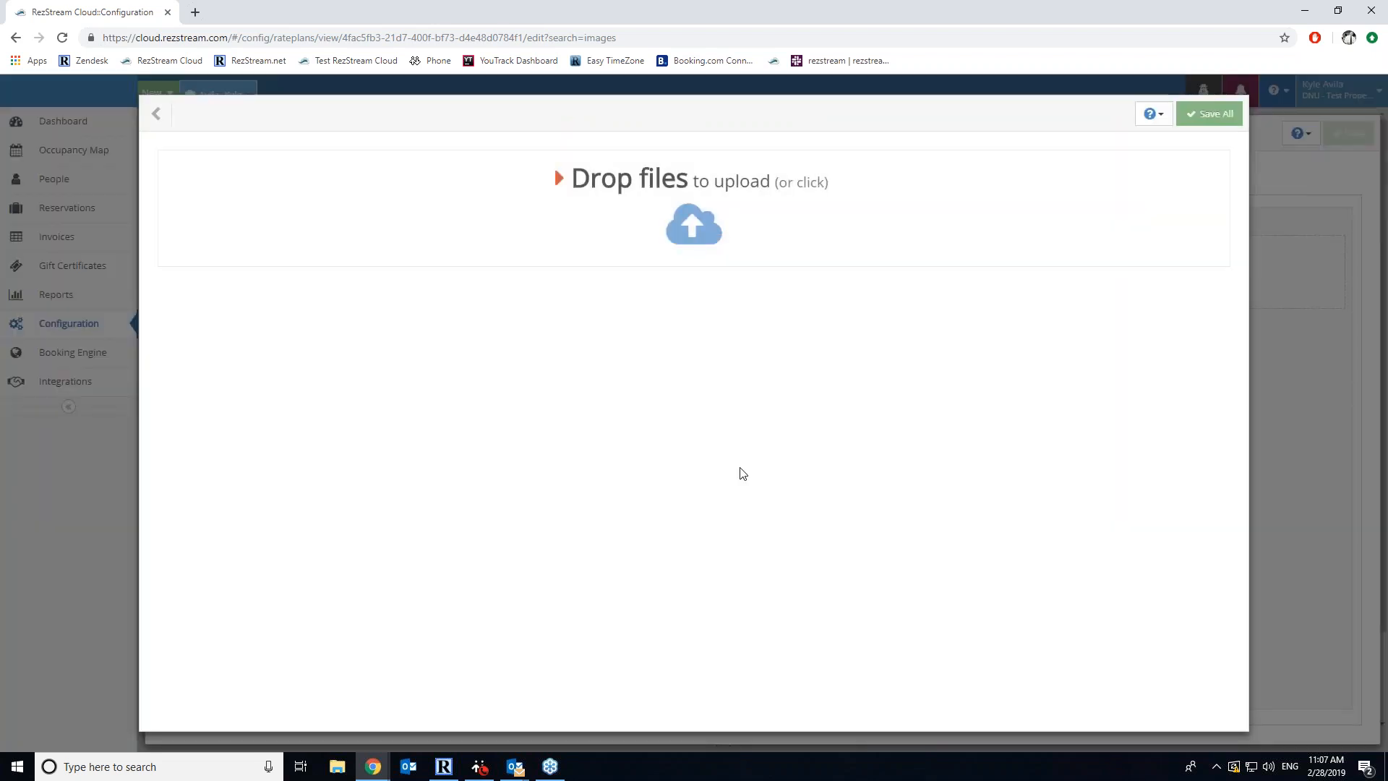
left_click(339, 766)
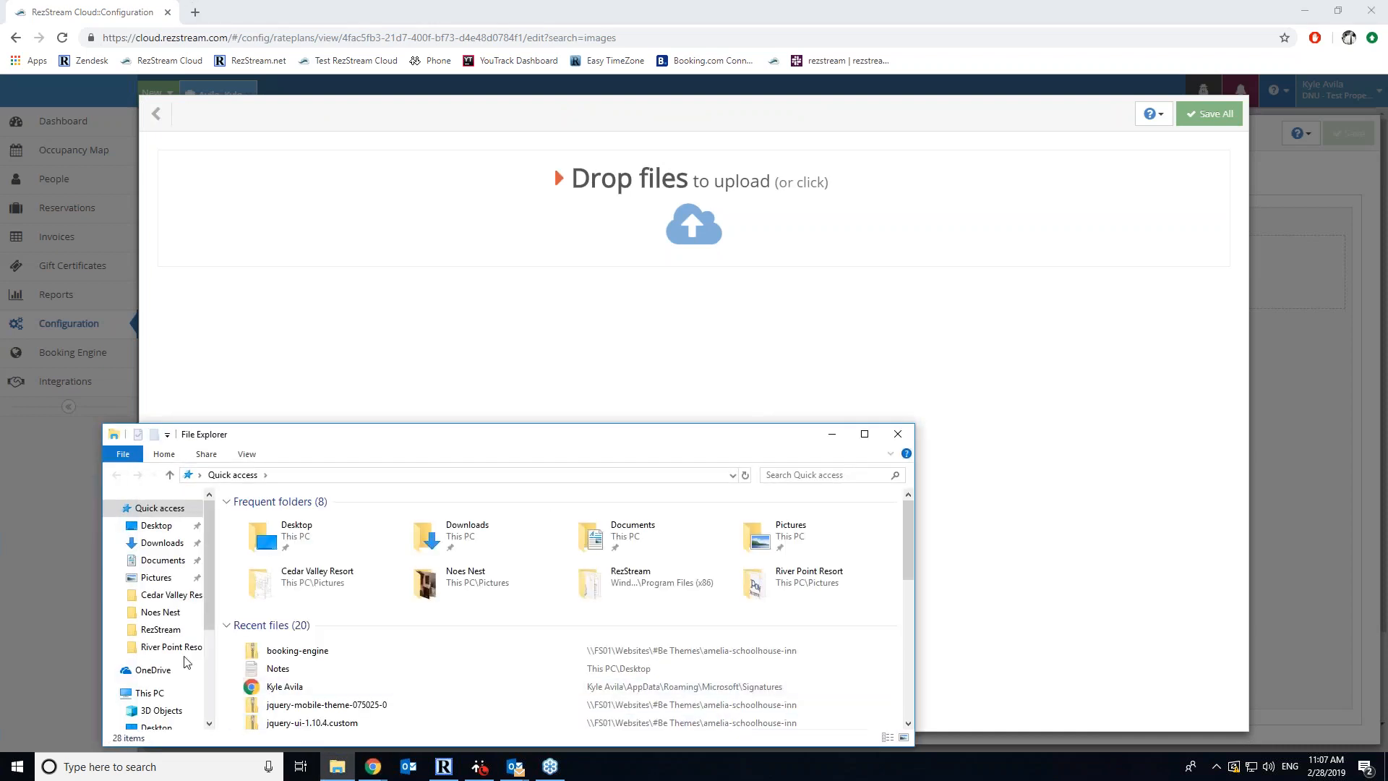
left_click(161, 616)
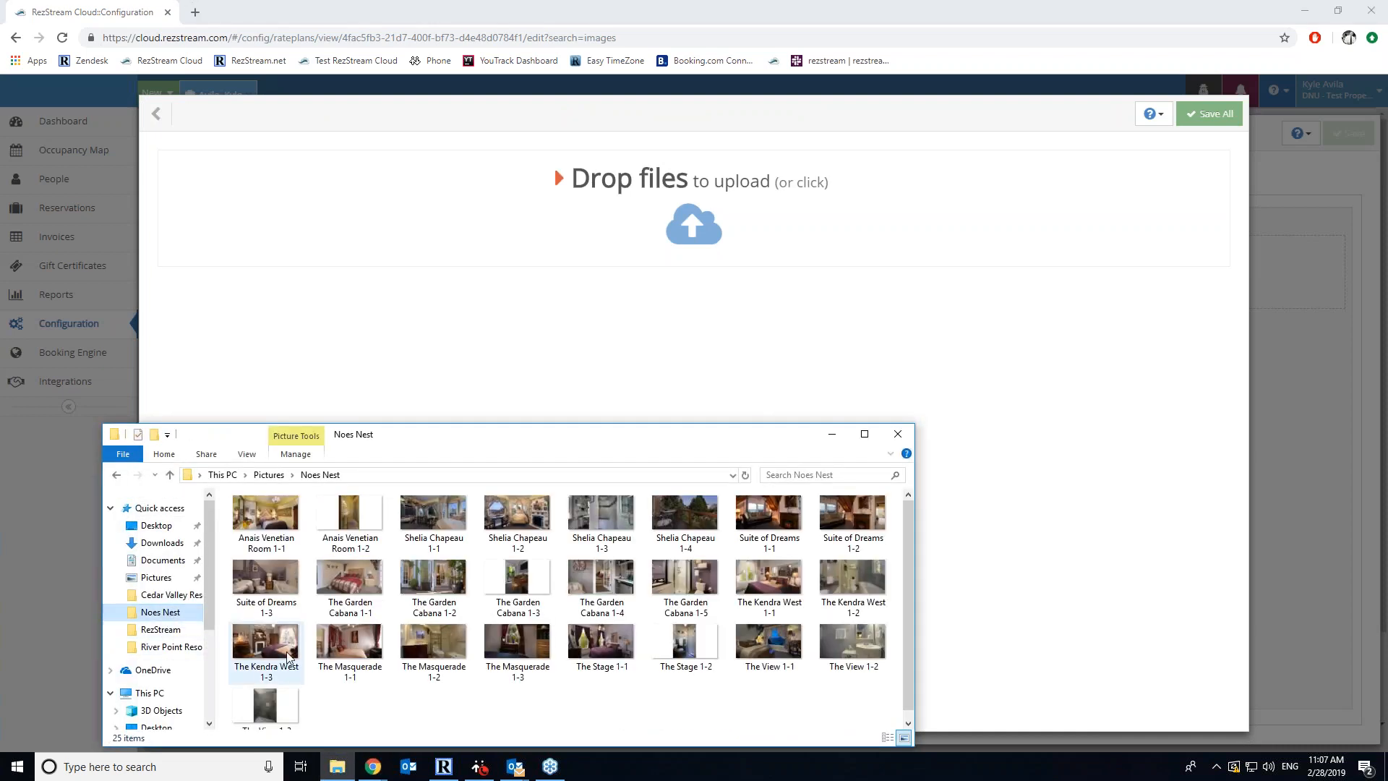
left_click(434, 658)
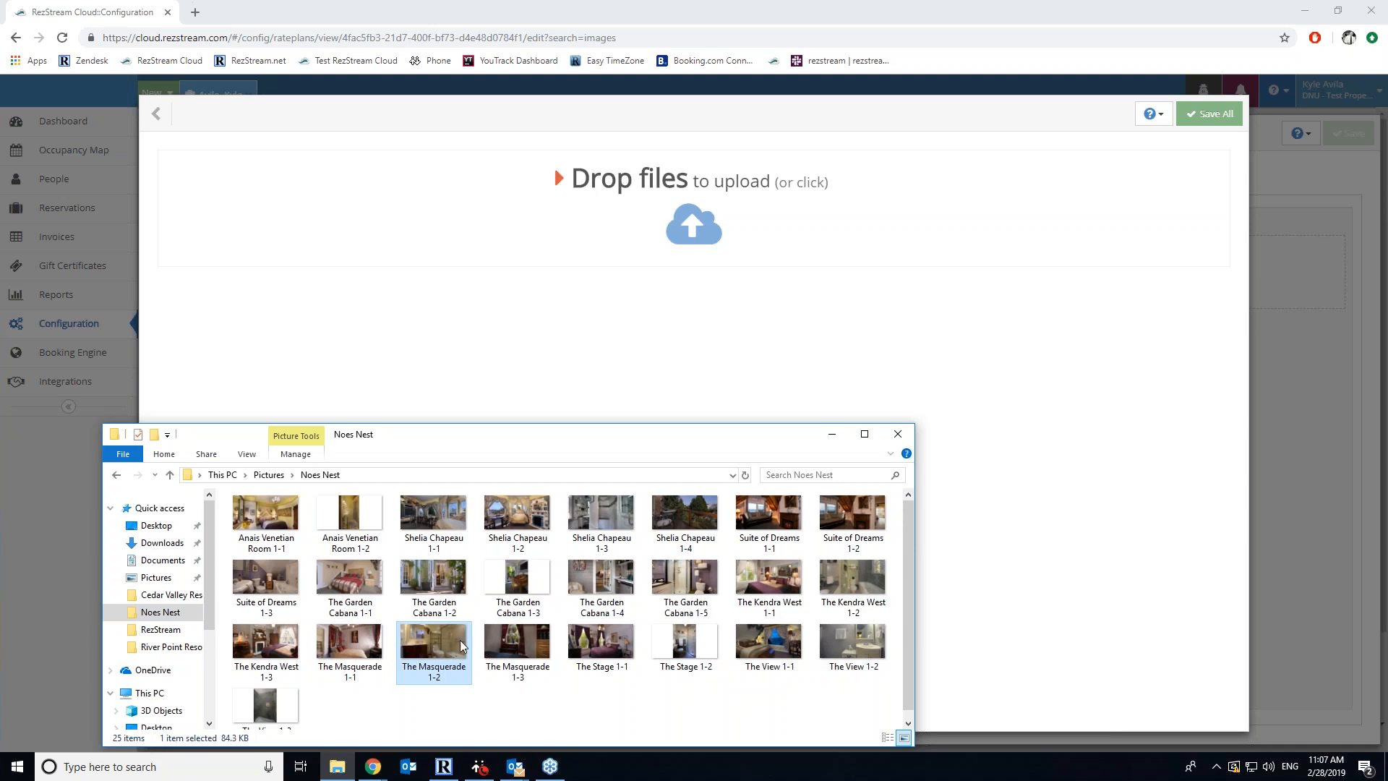
left_click_drag(433, 659, 719, 210)
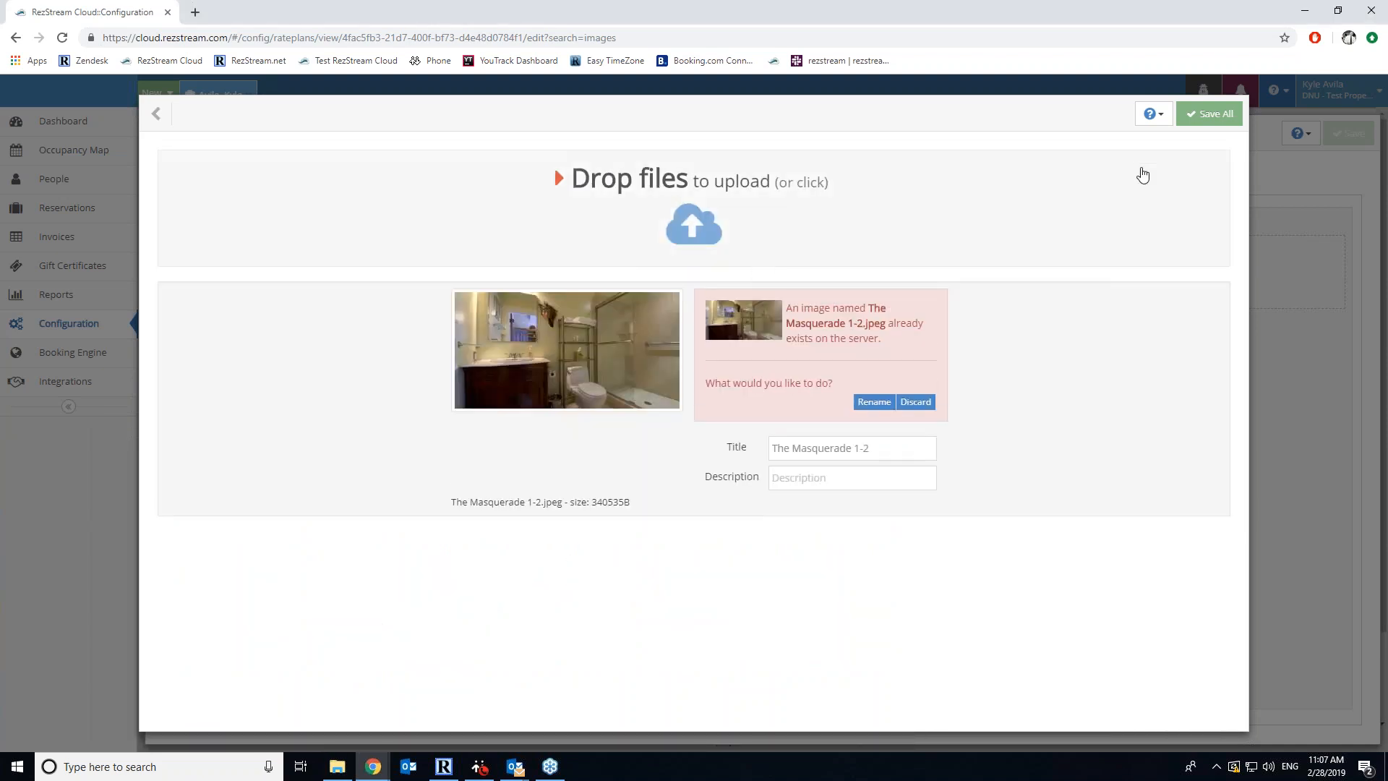
left_click(1206, 116)
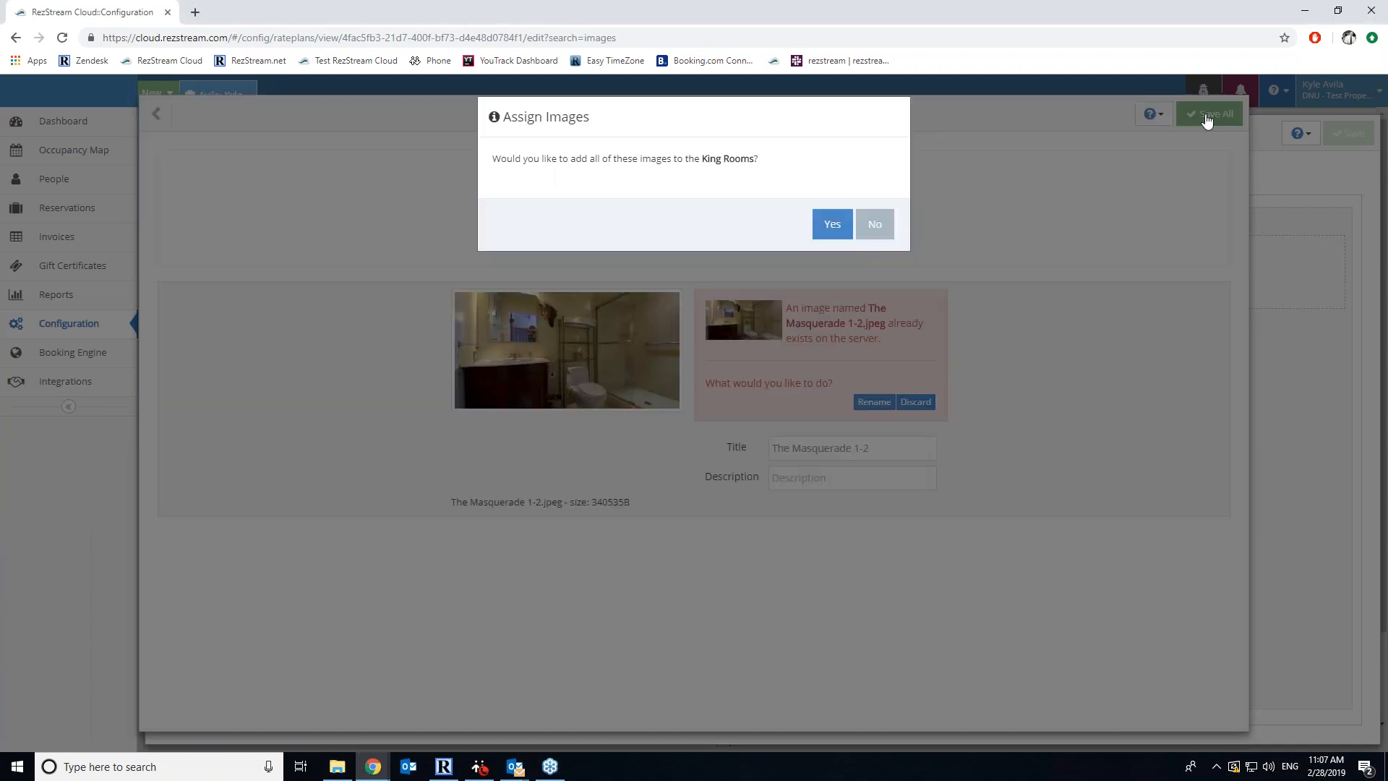
left_click(827, 224)
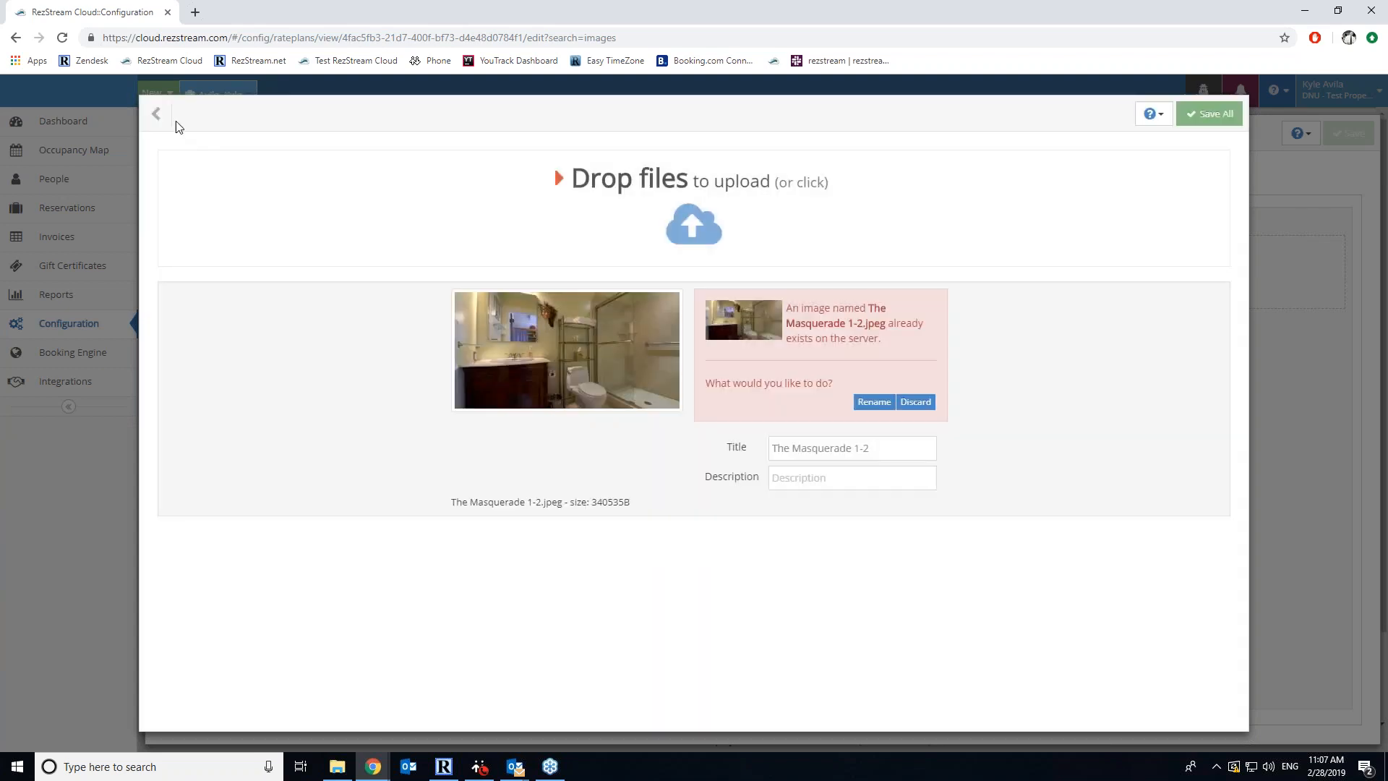
left_click(156, 116)
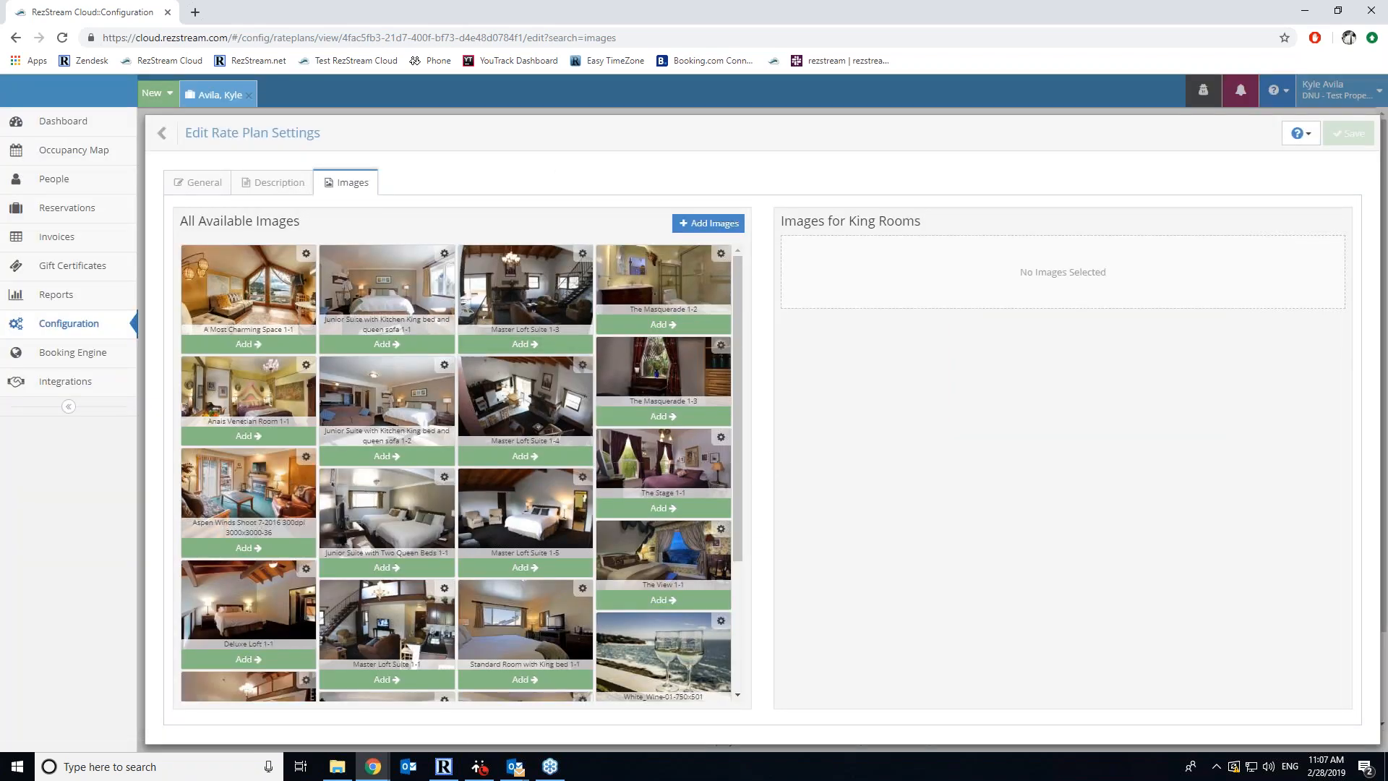
Assign the available image Master Loft Suite 1-3 to King Rooms, and return to the rate plan overview after checking its settings
left_click(539, 343)
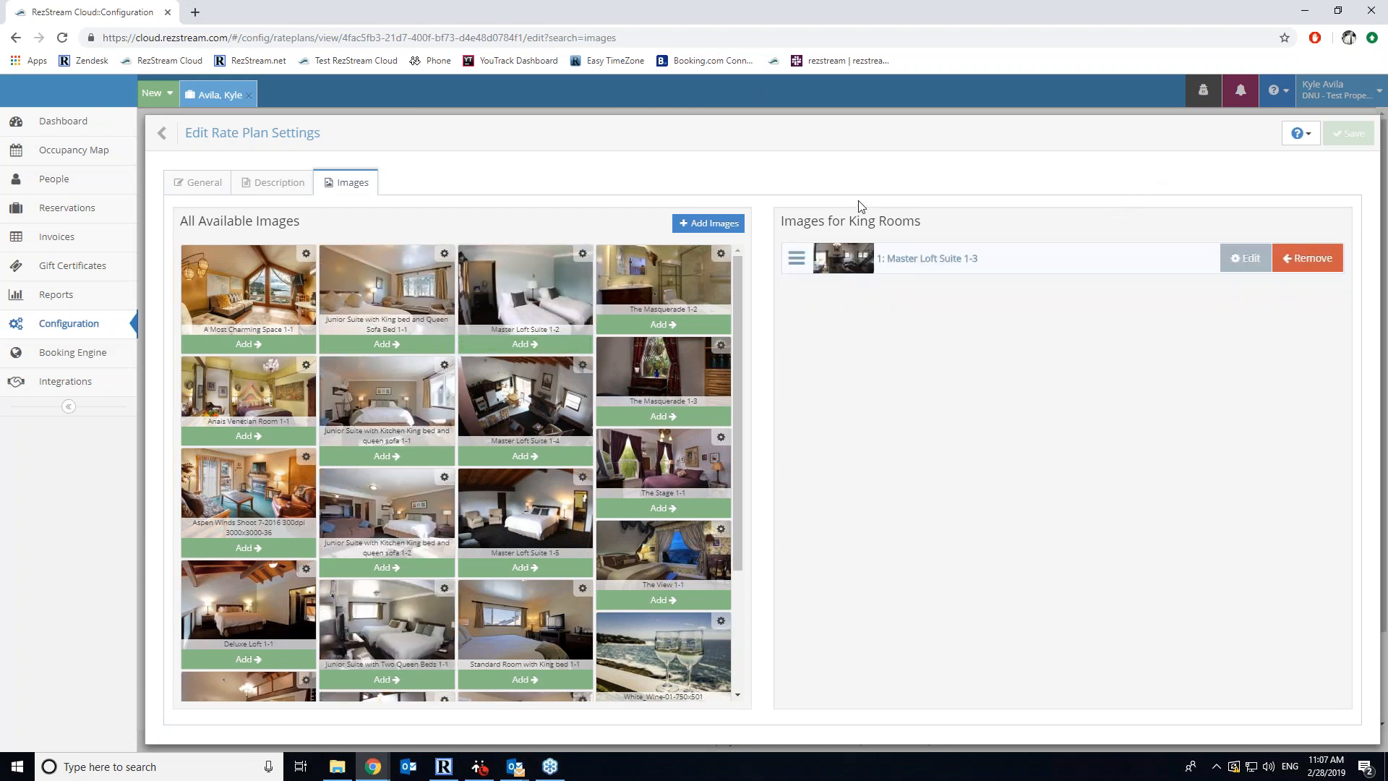
left_click(212, 183)
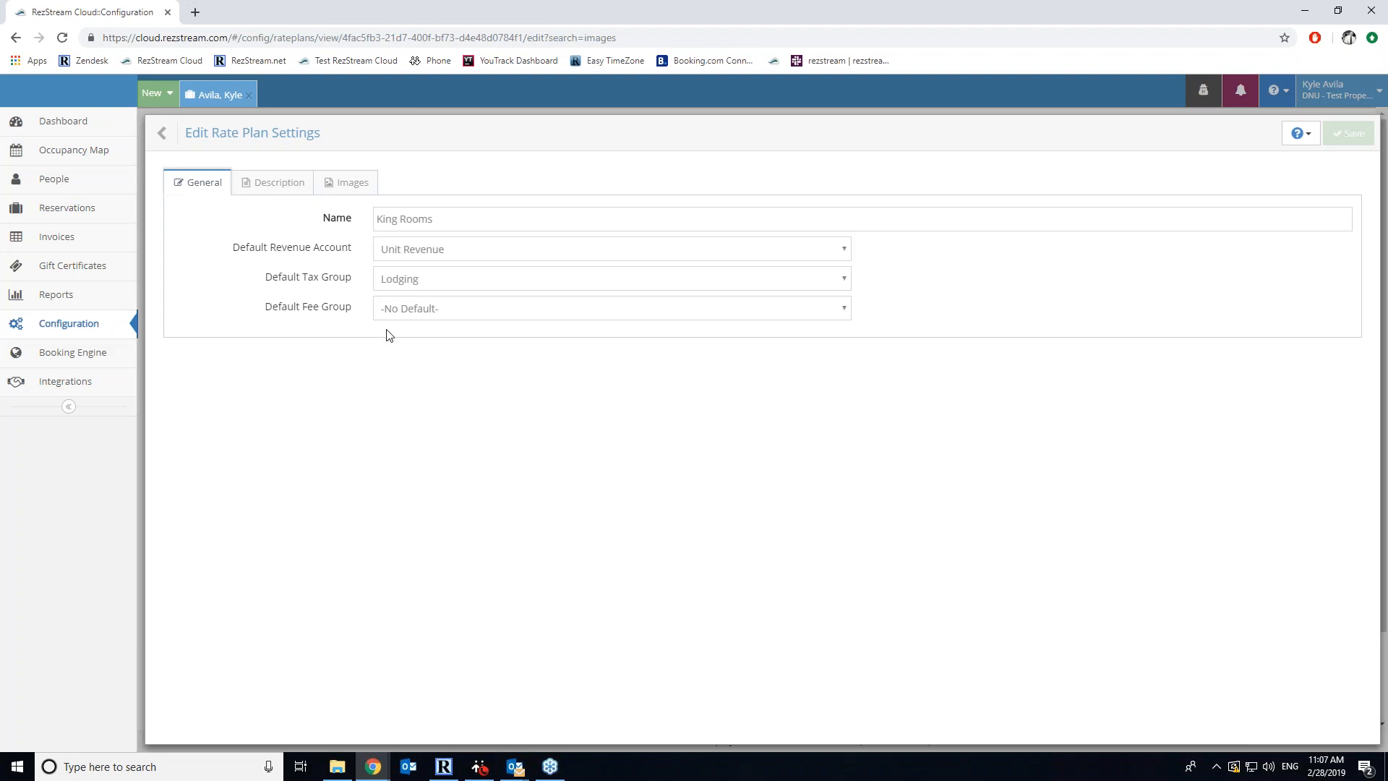
left_click(281, 186)
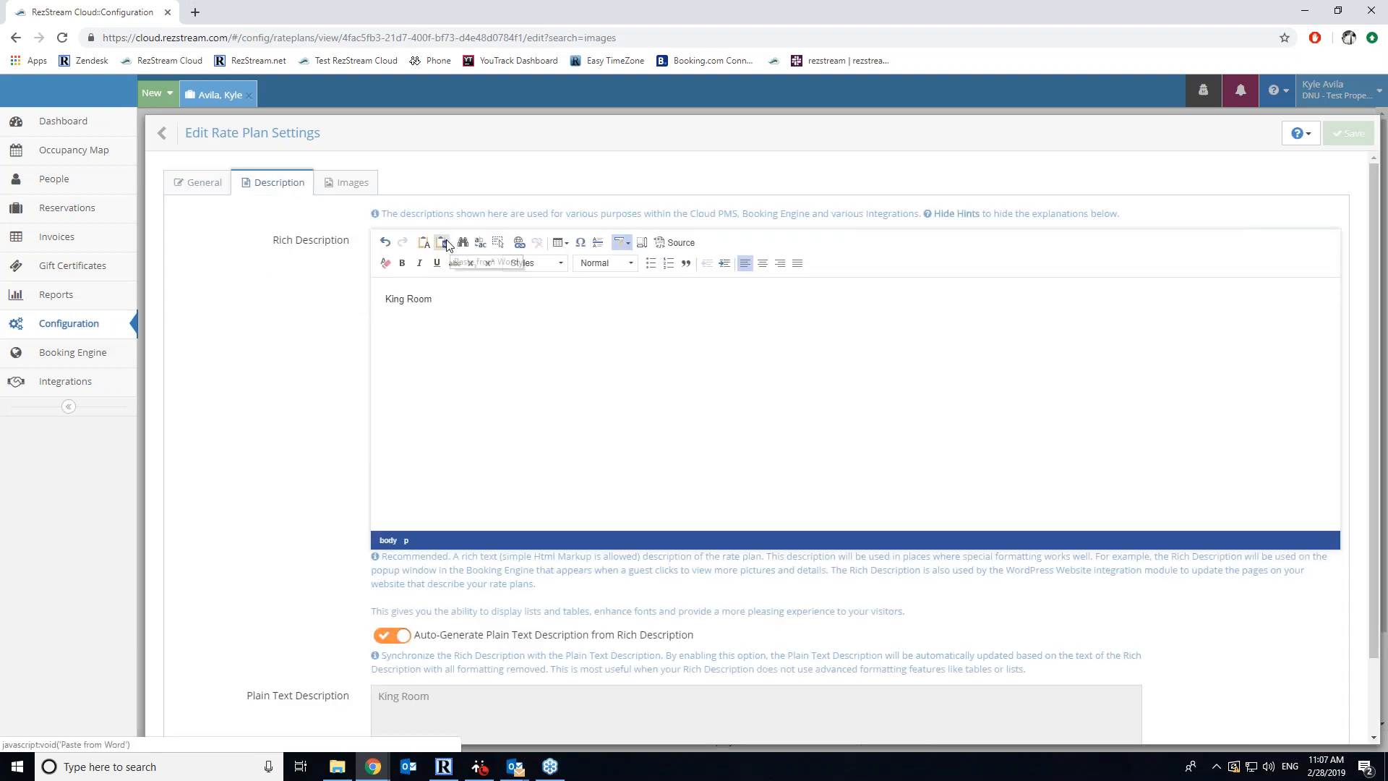
left_click(351, 183)
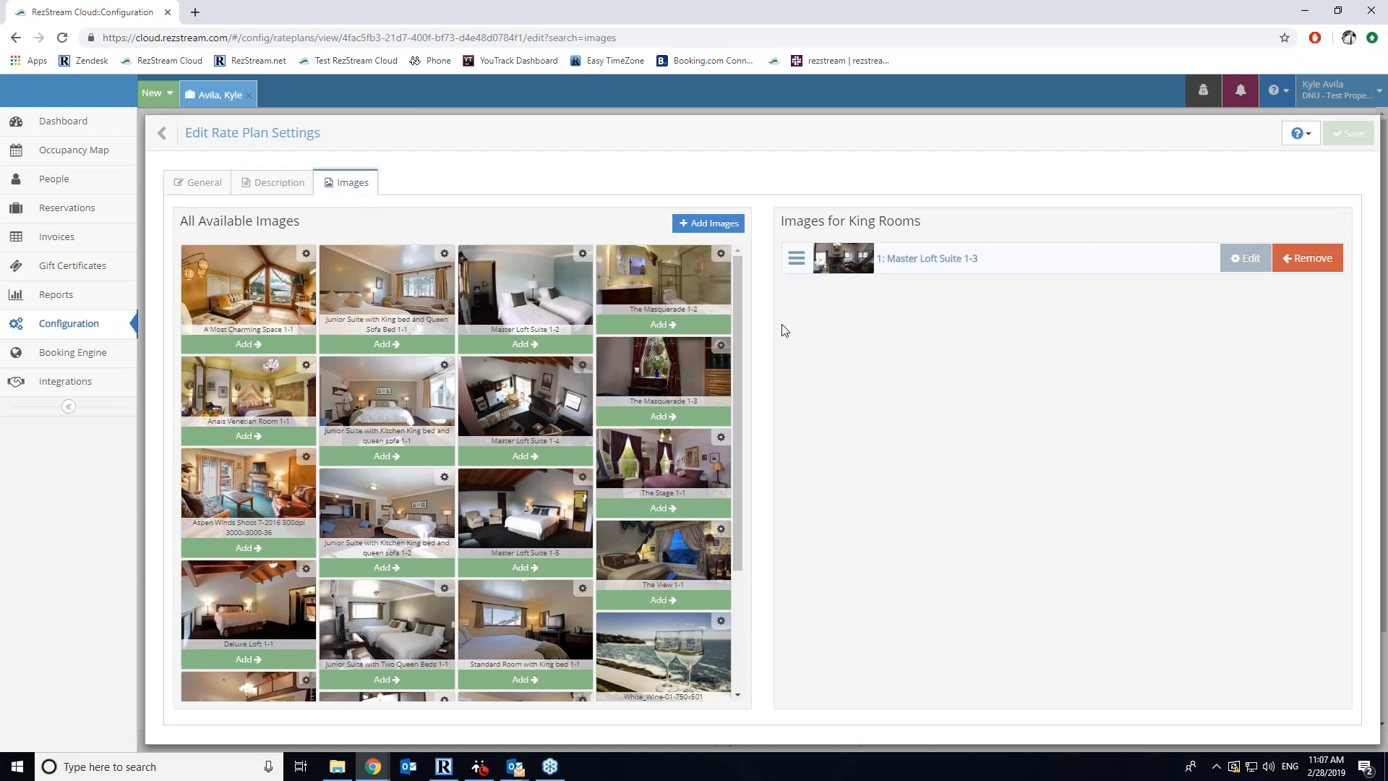
left_click(181, 138)
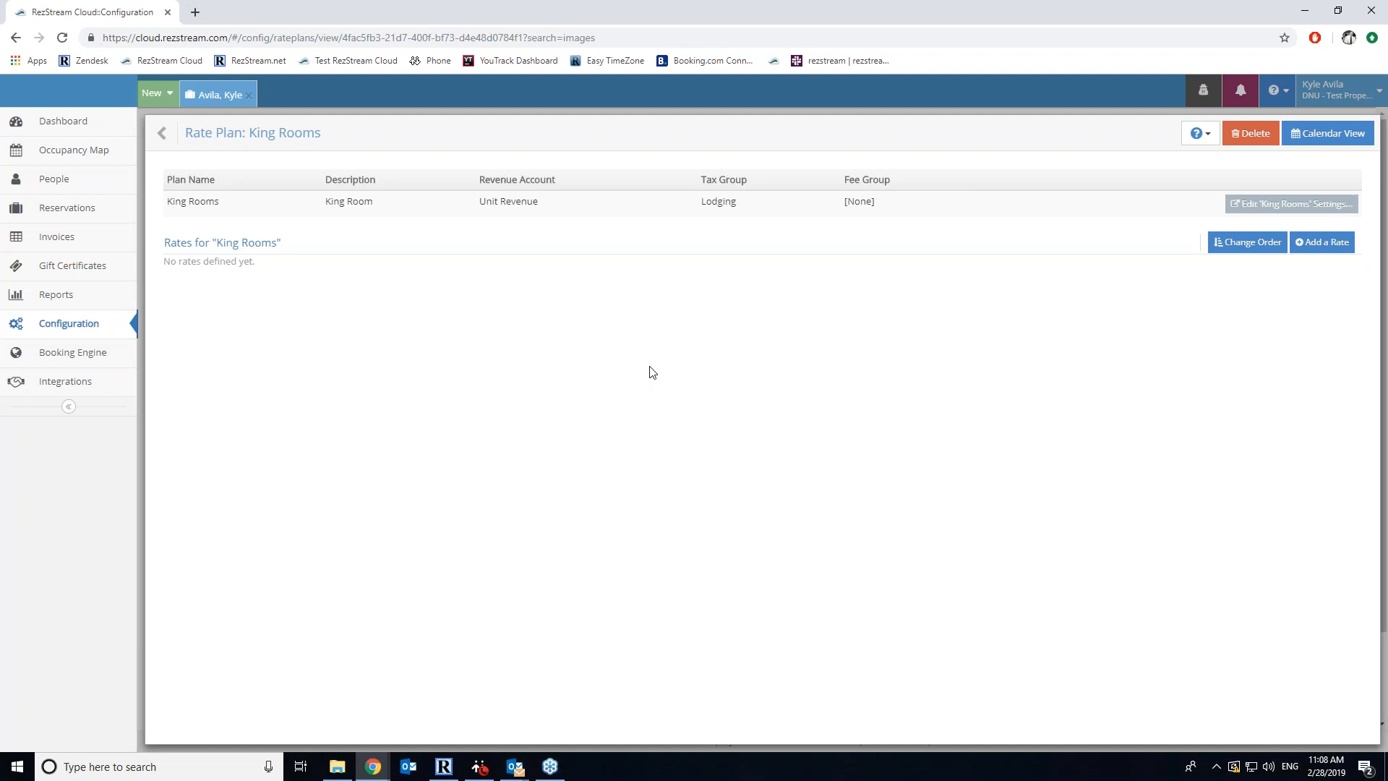
Create a rate named Rack for King Rooms with booking engine visibility Bookable and rate type Daily
left_click(1299, 248)
left_click(670, 219)
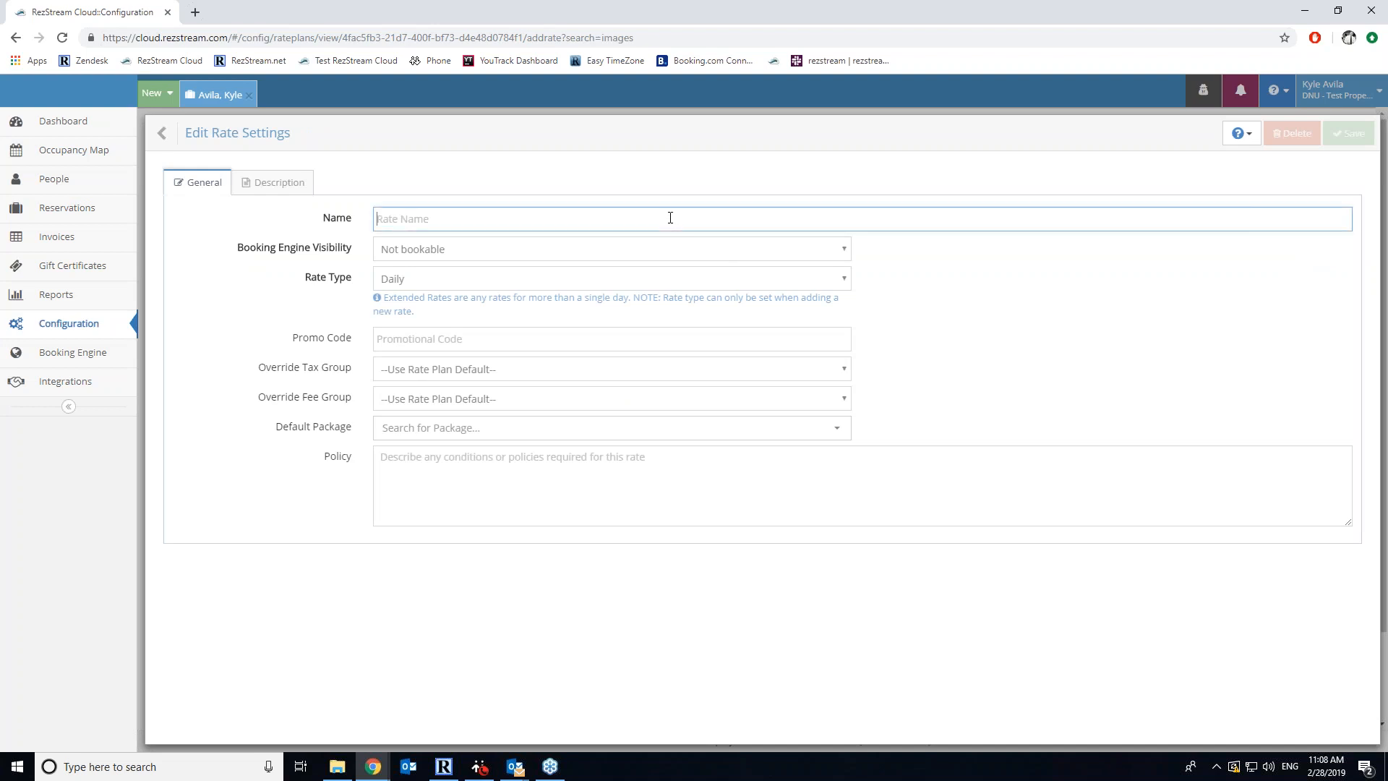
type("Rack")
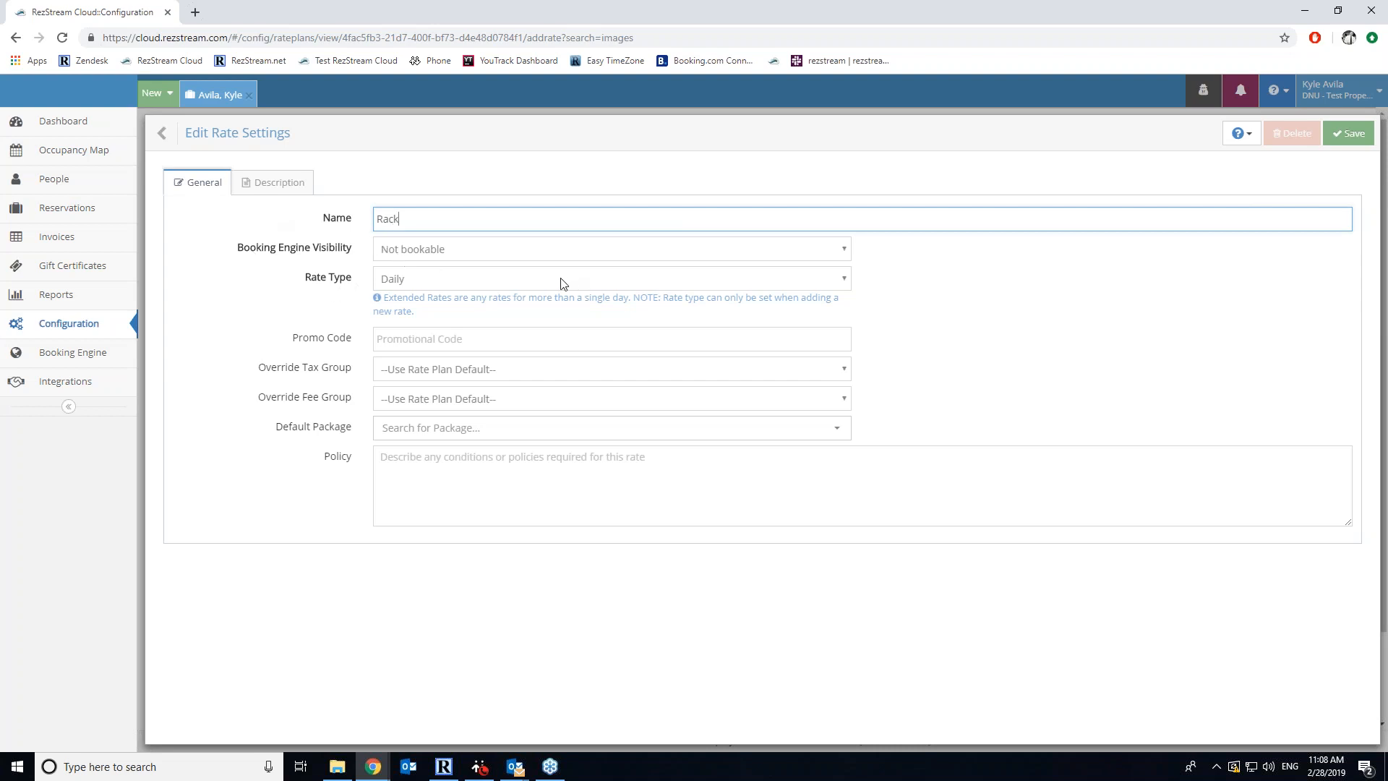
left_click(524, 250)
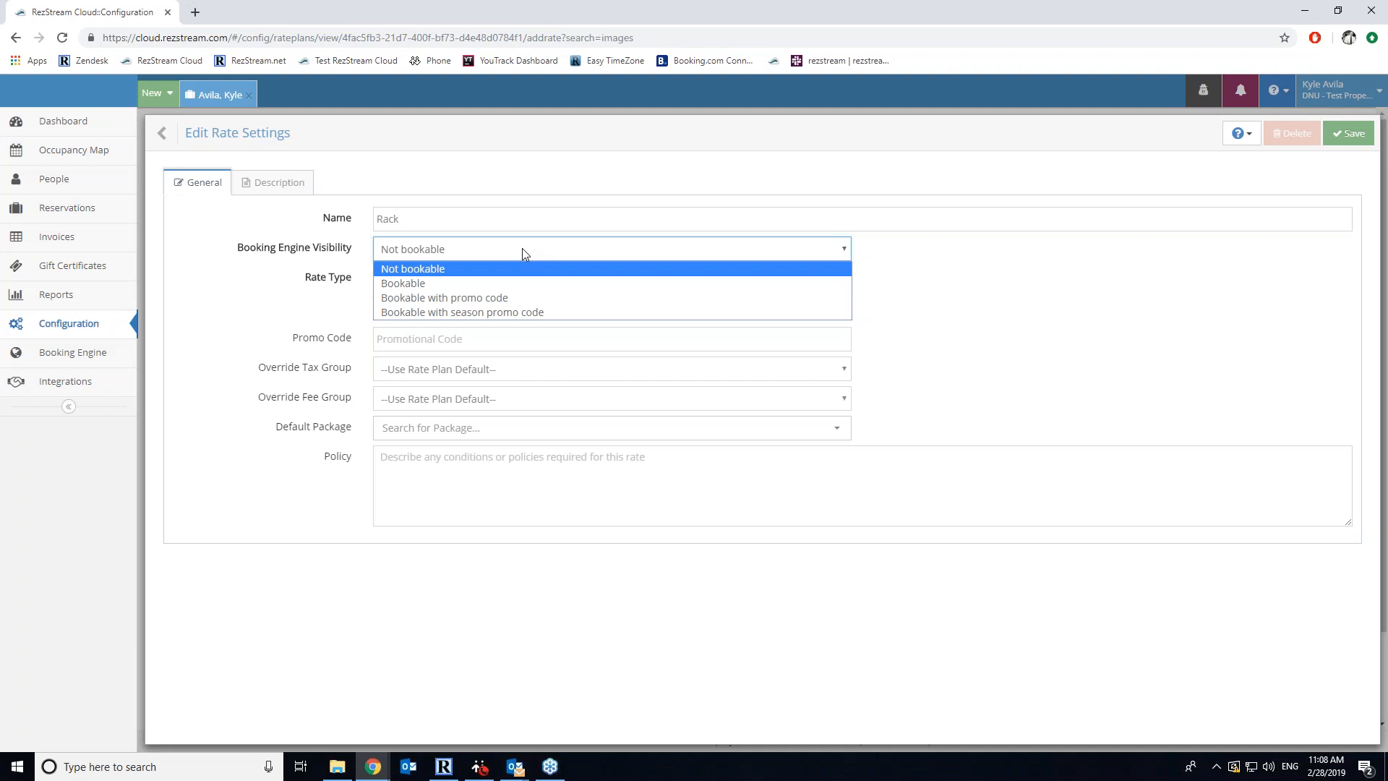
left_click(483, 283)
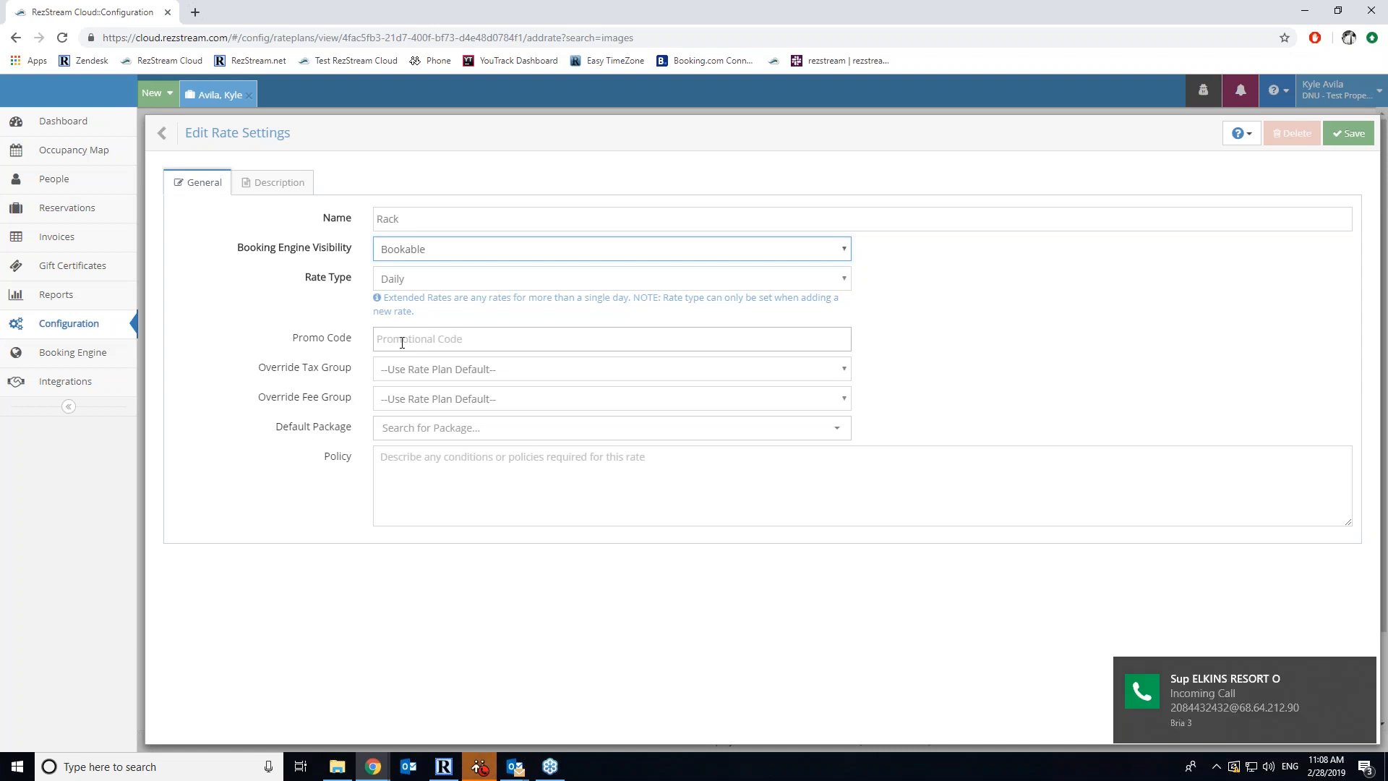
left_click(1368, 669)
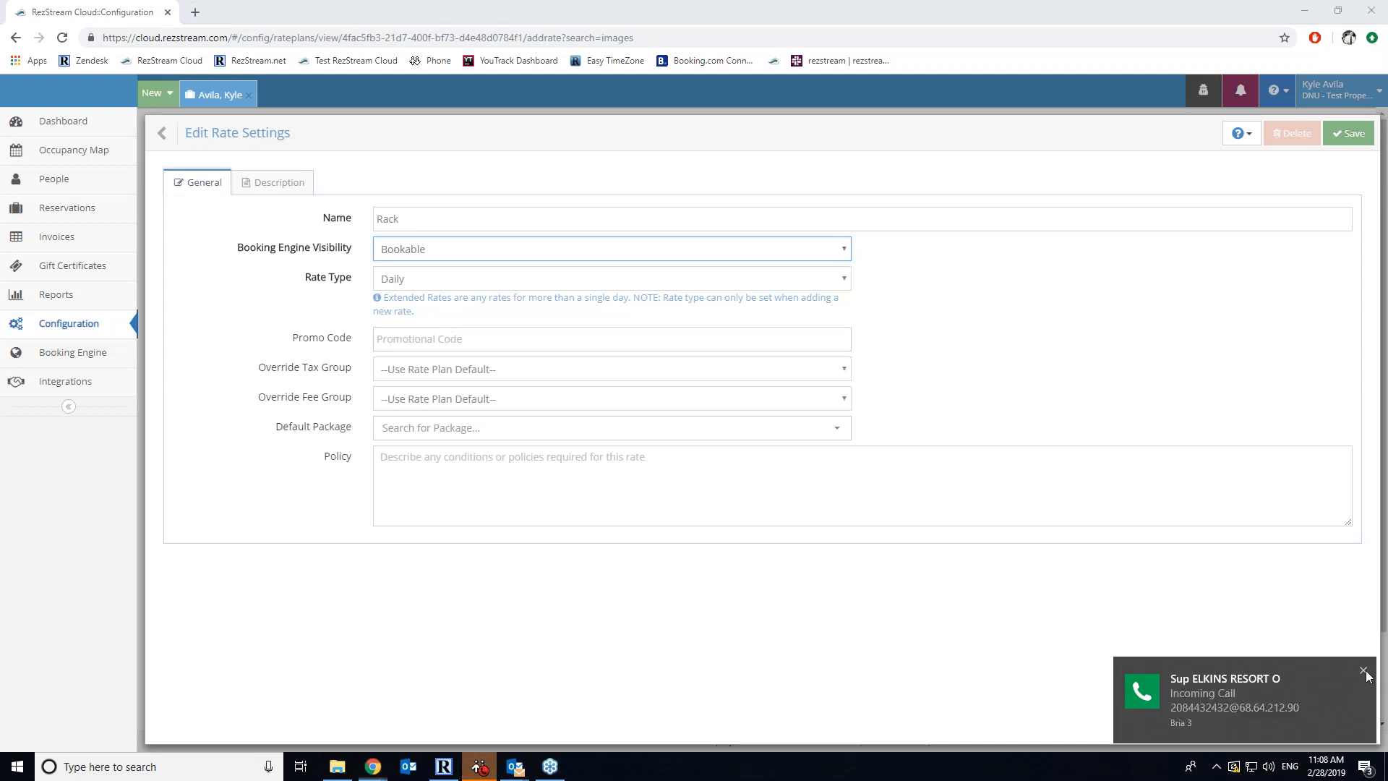
left_click(480, 279)
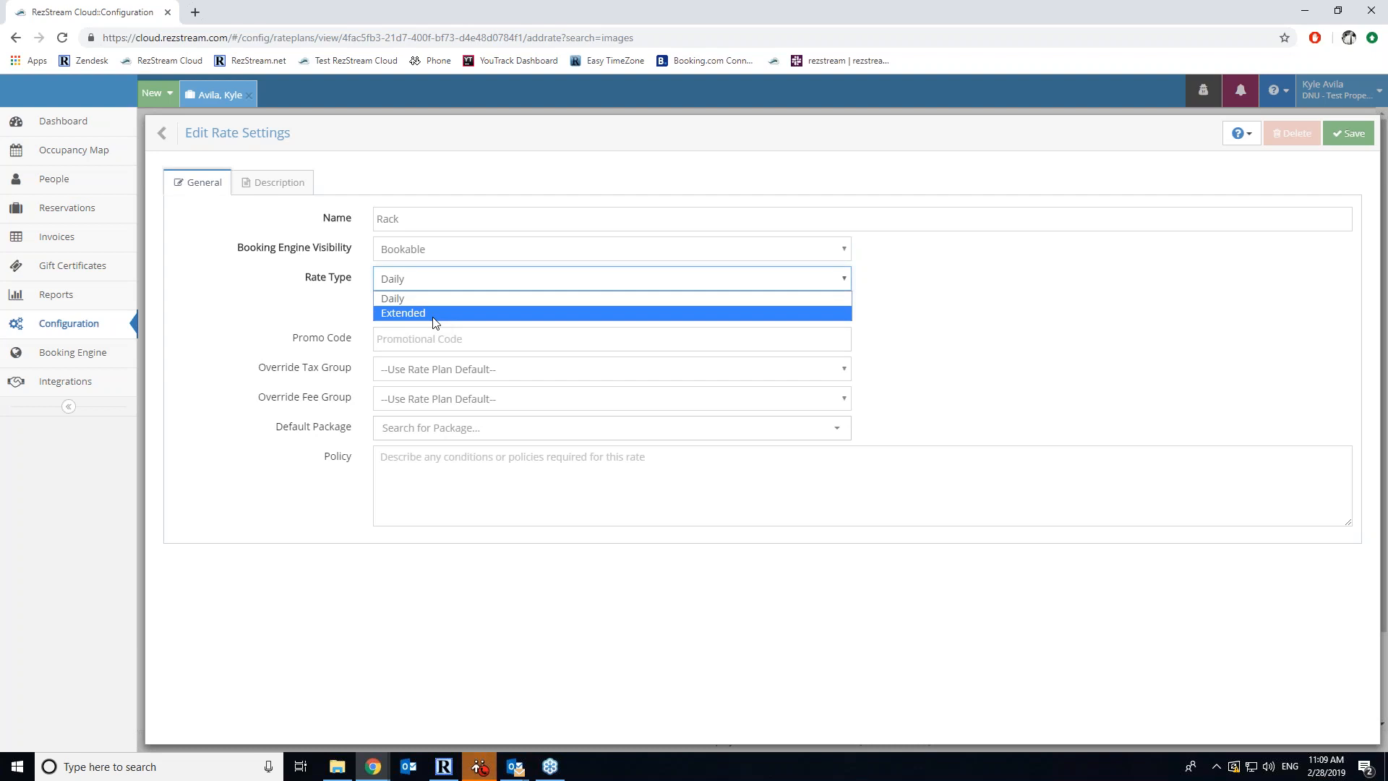
left_click(449, 301)
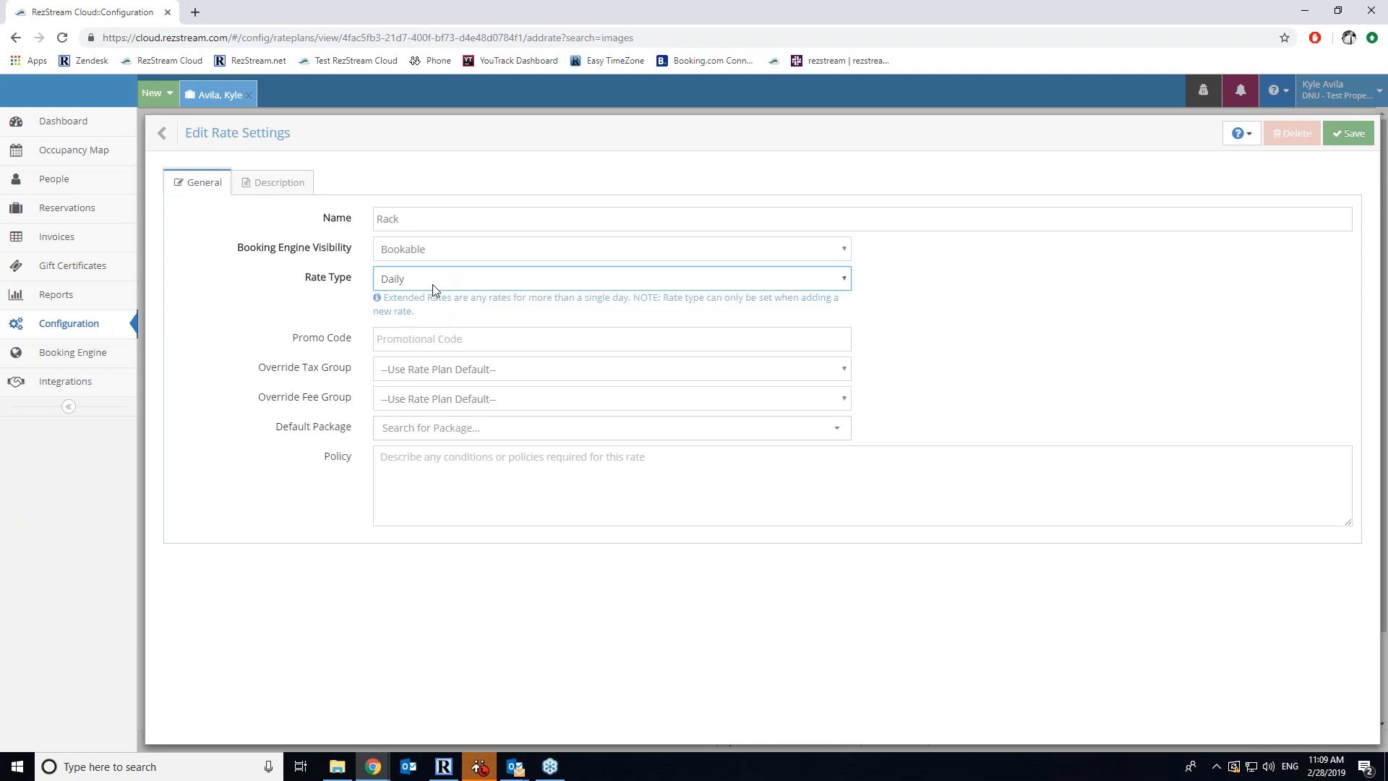
Review the Rack rate's promo code, override tax group, default package and description options, and save the rate
left_click(444, 344)
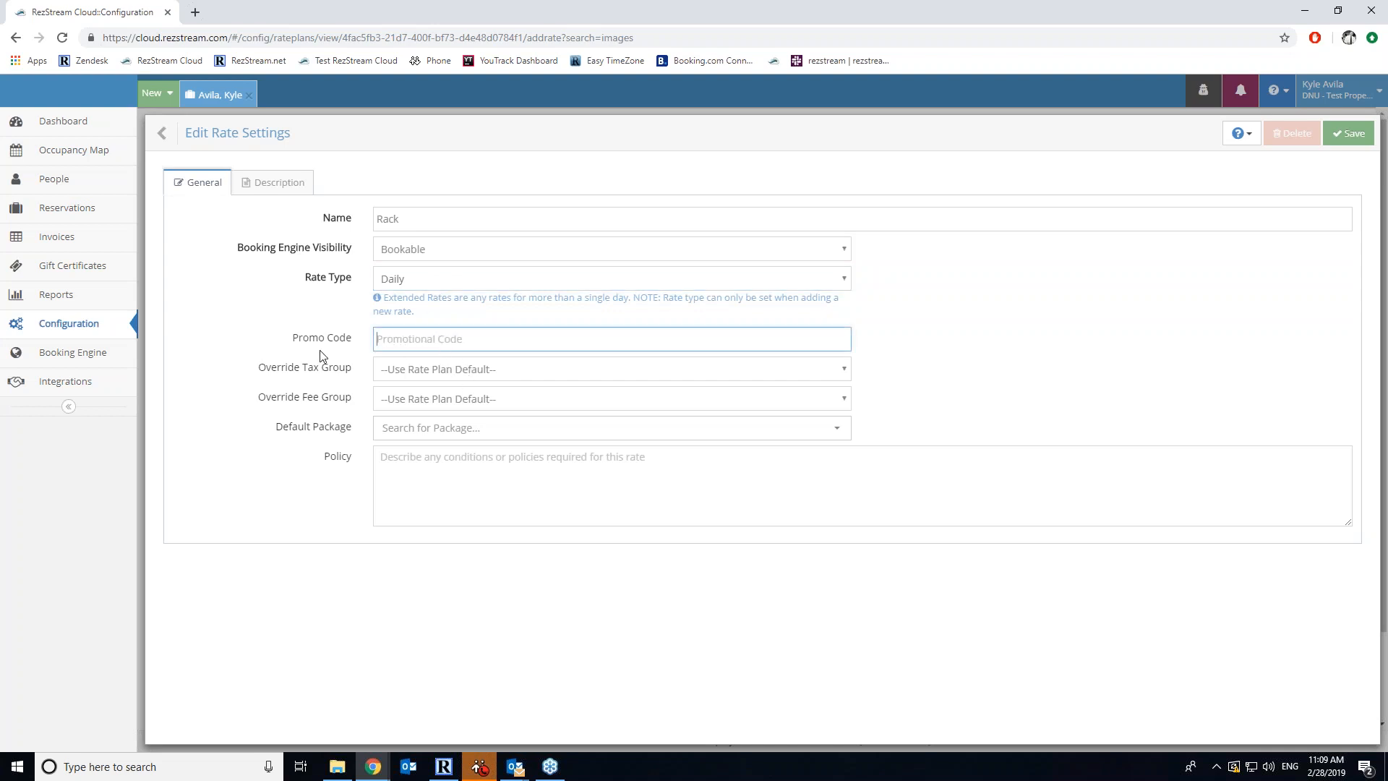
left_click(488, 368)
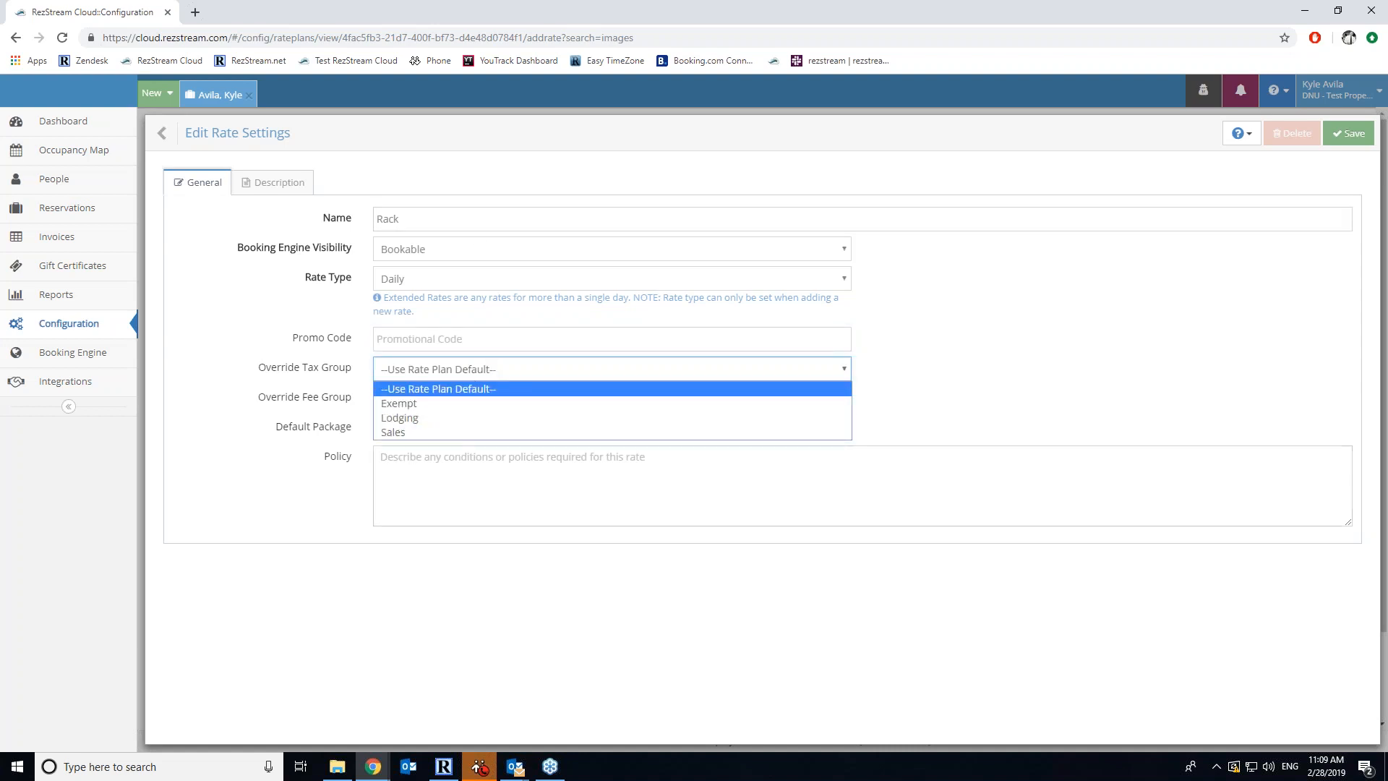
left_click(240, 385)
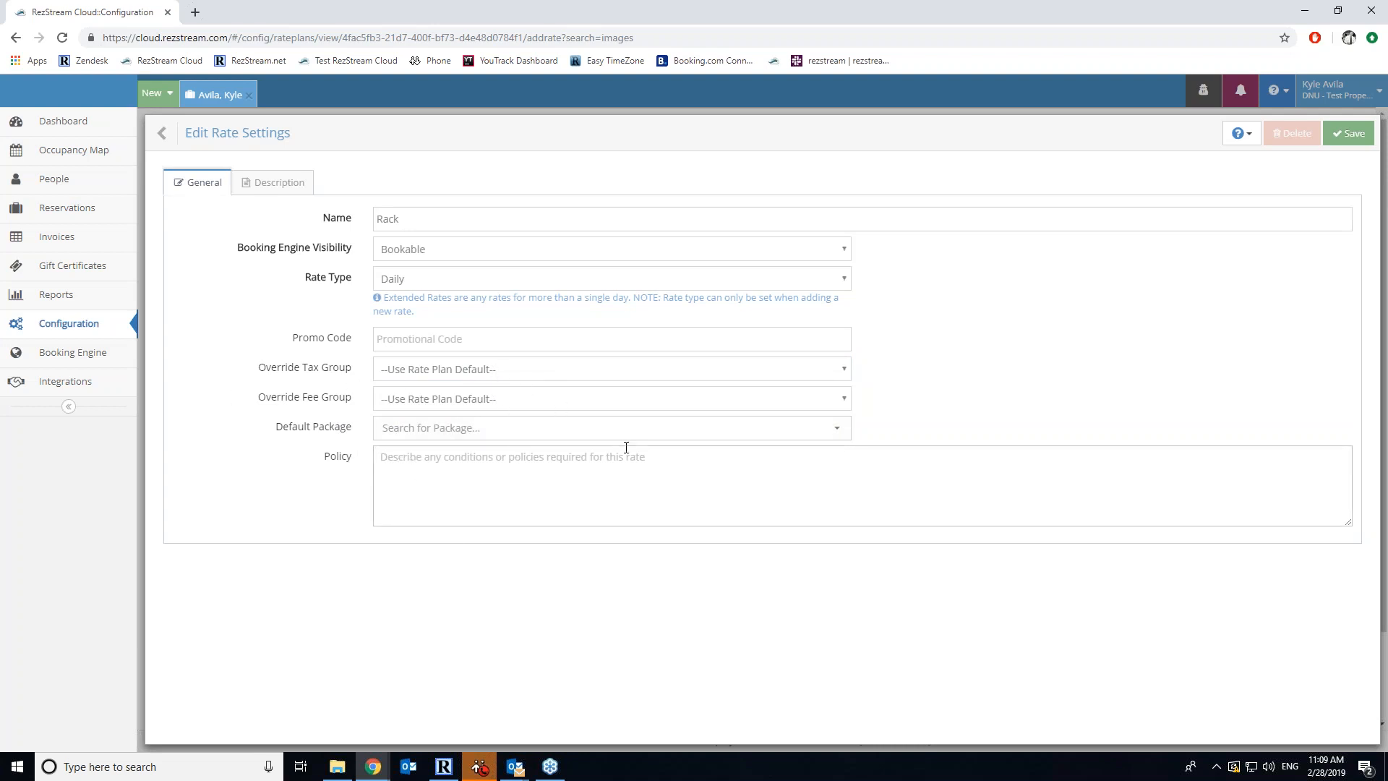
left_click(551, 434)
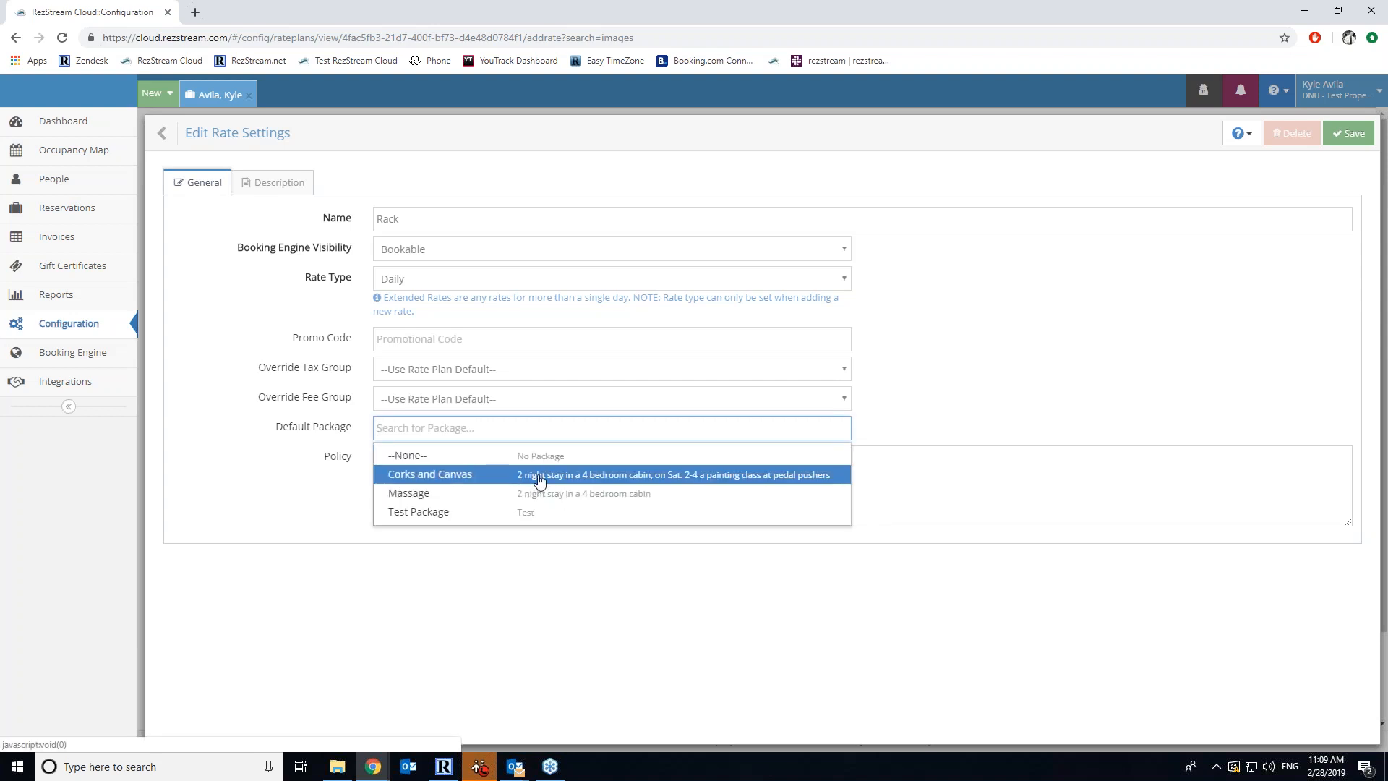
left_click(241, 480)
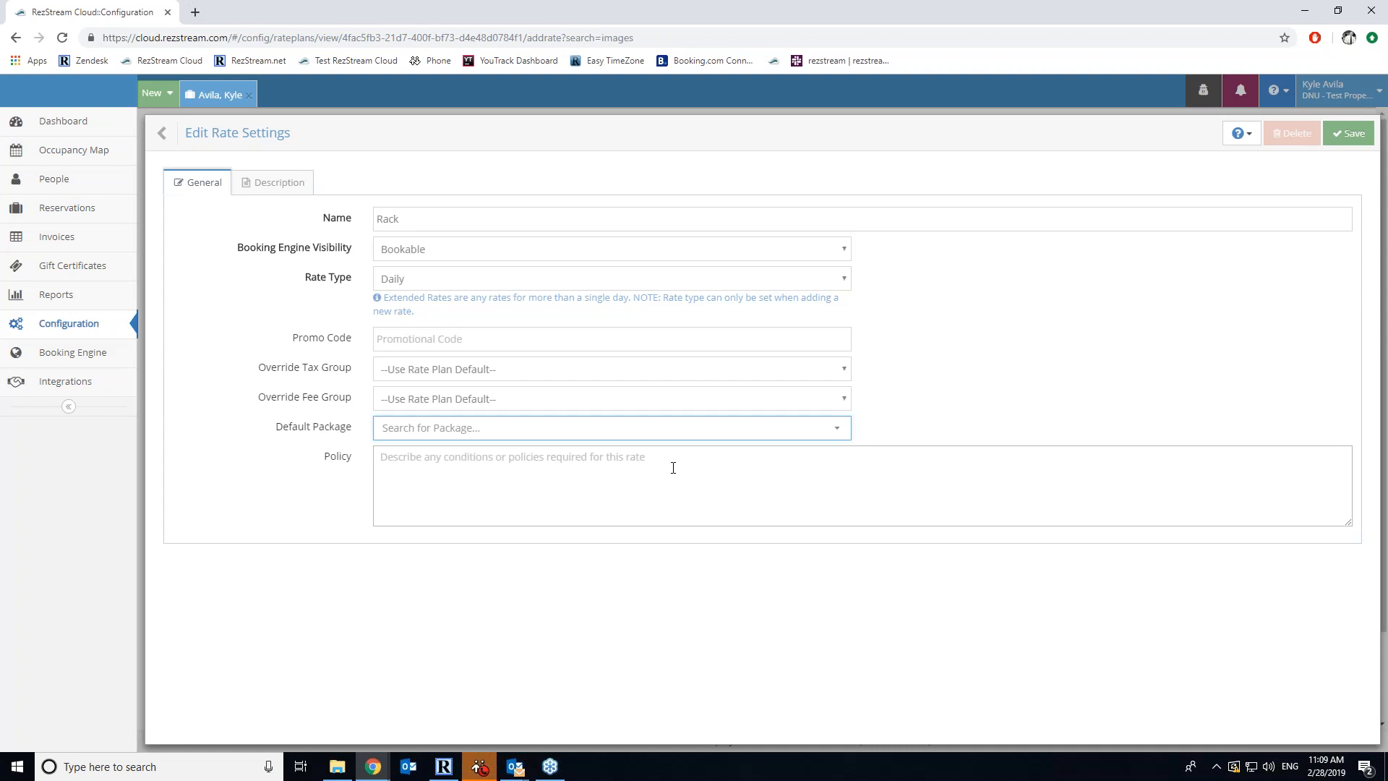
left_click(264, 190)
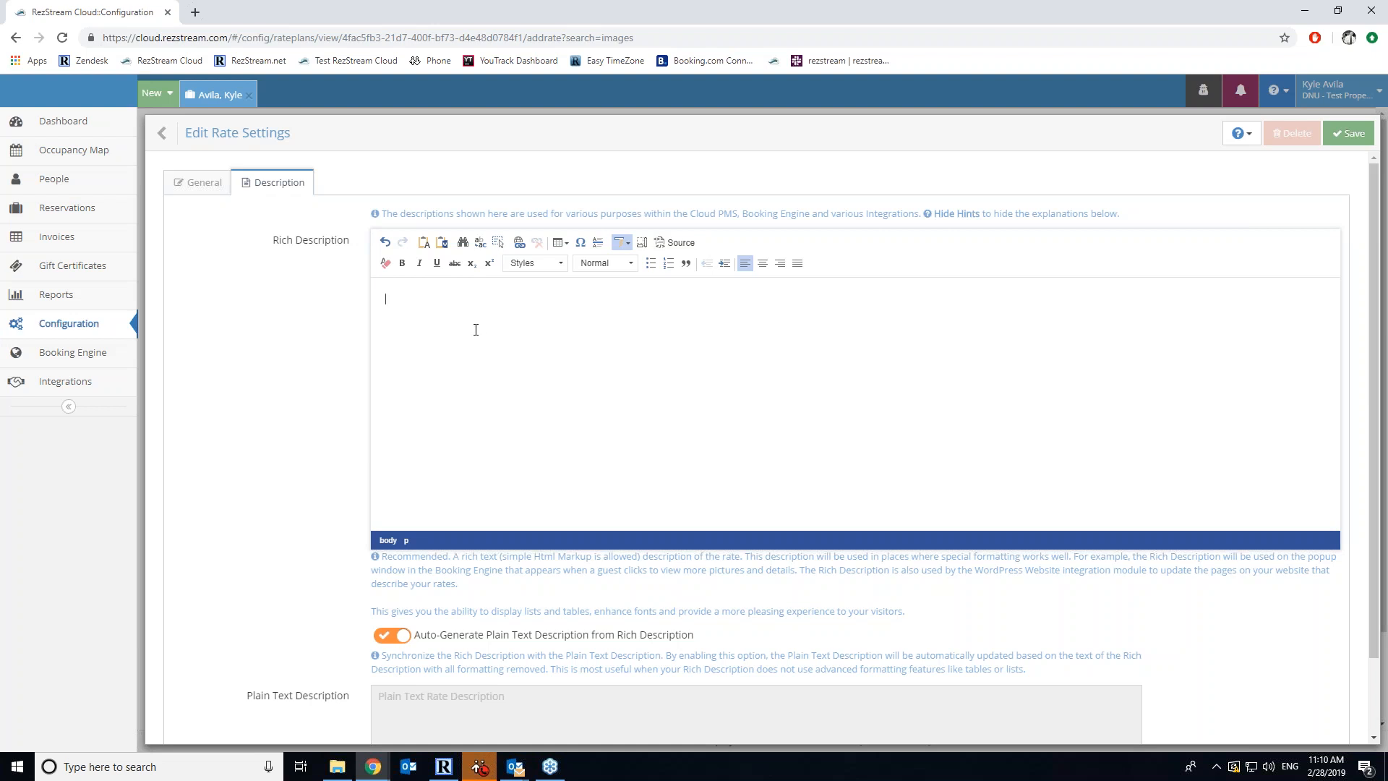
left_click(177, 185)
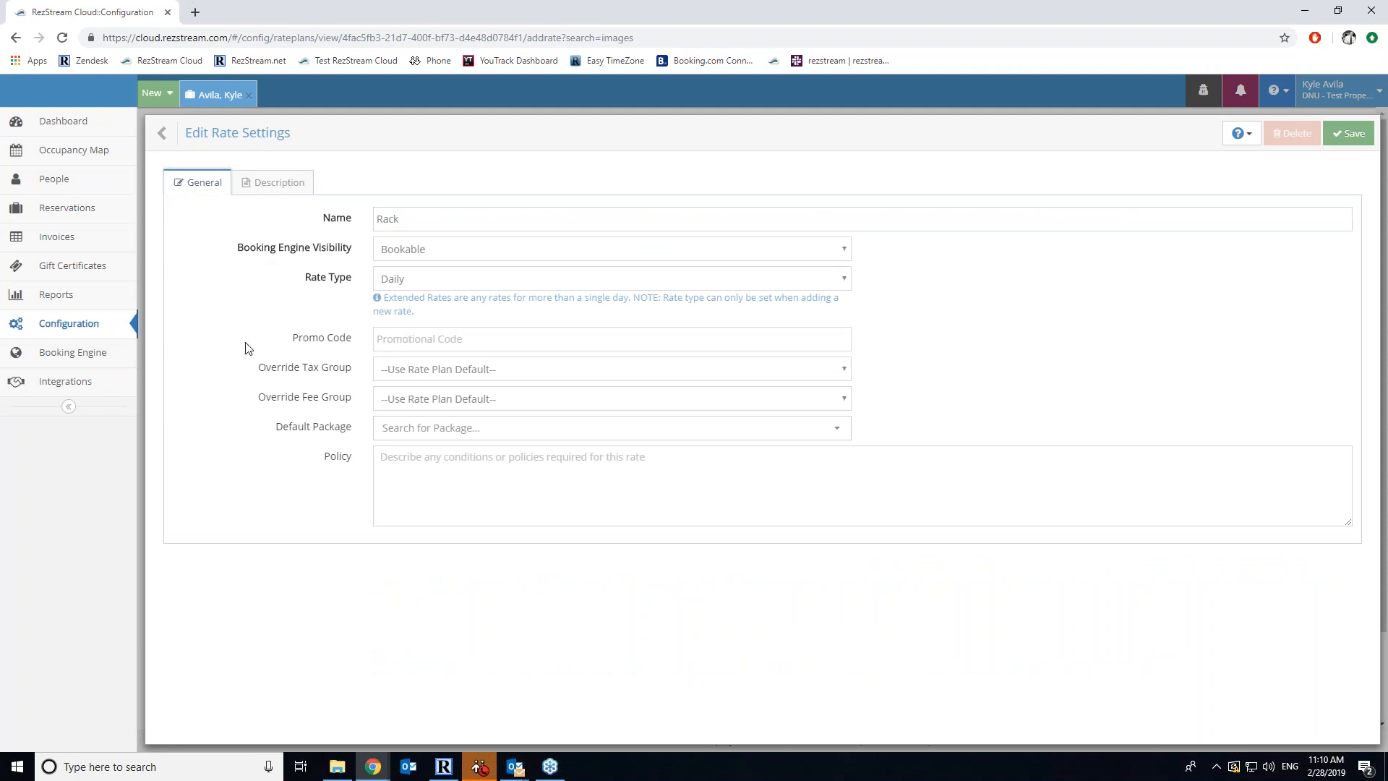
left_click(1349, 135)
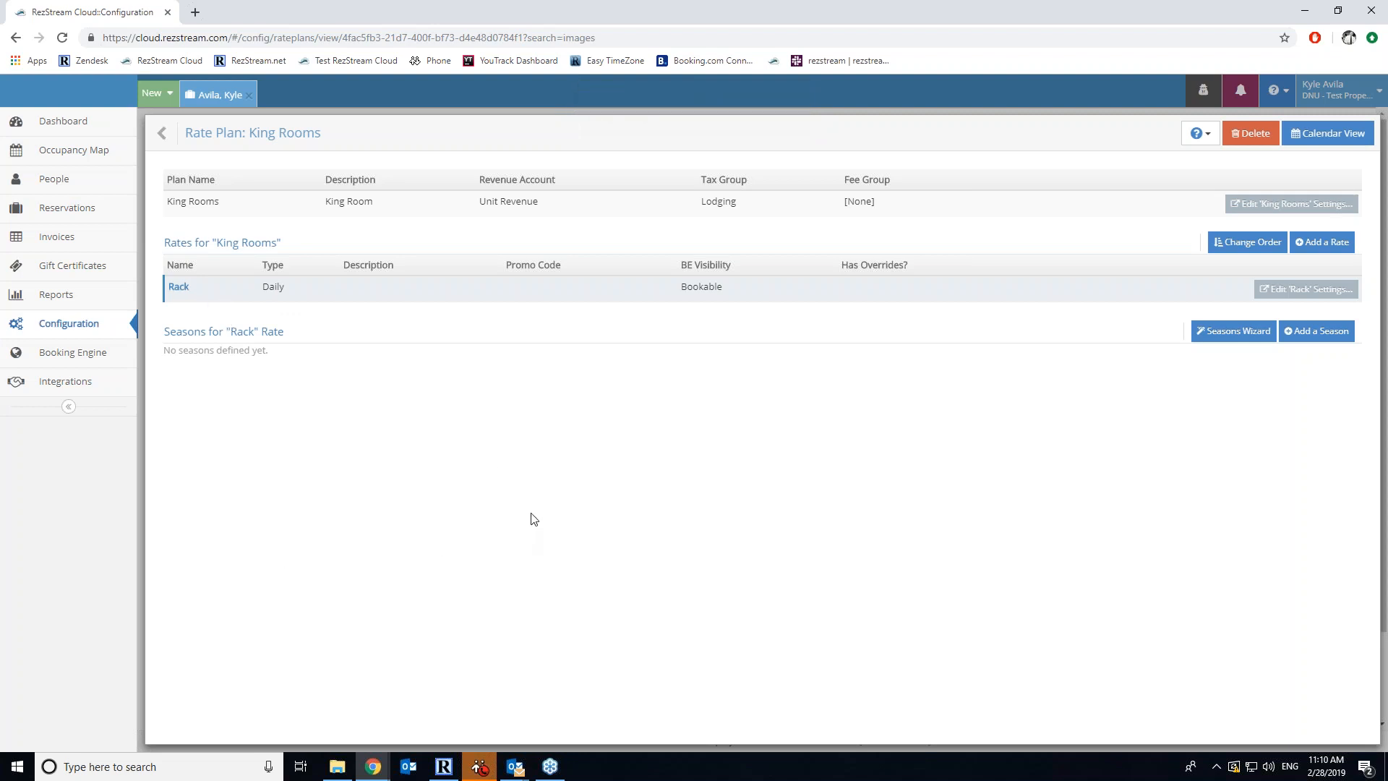
Add a season to the Rack rate with the start date 3/1/2019
left_click(1317, 337)
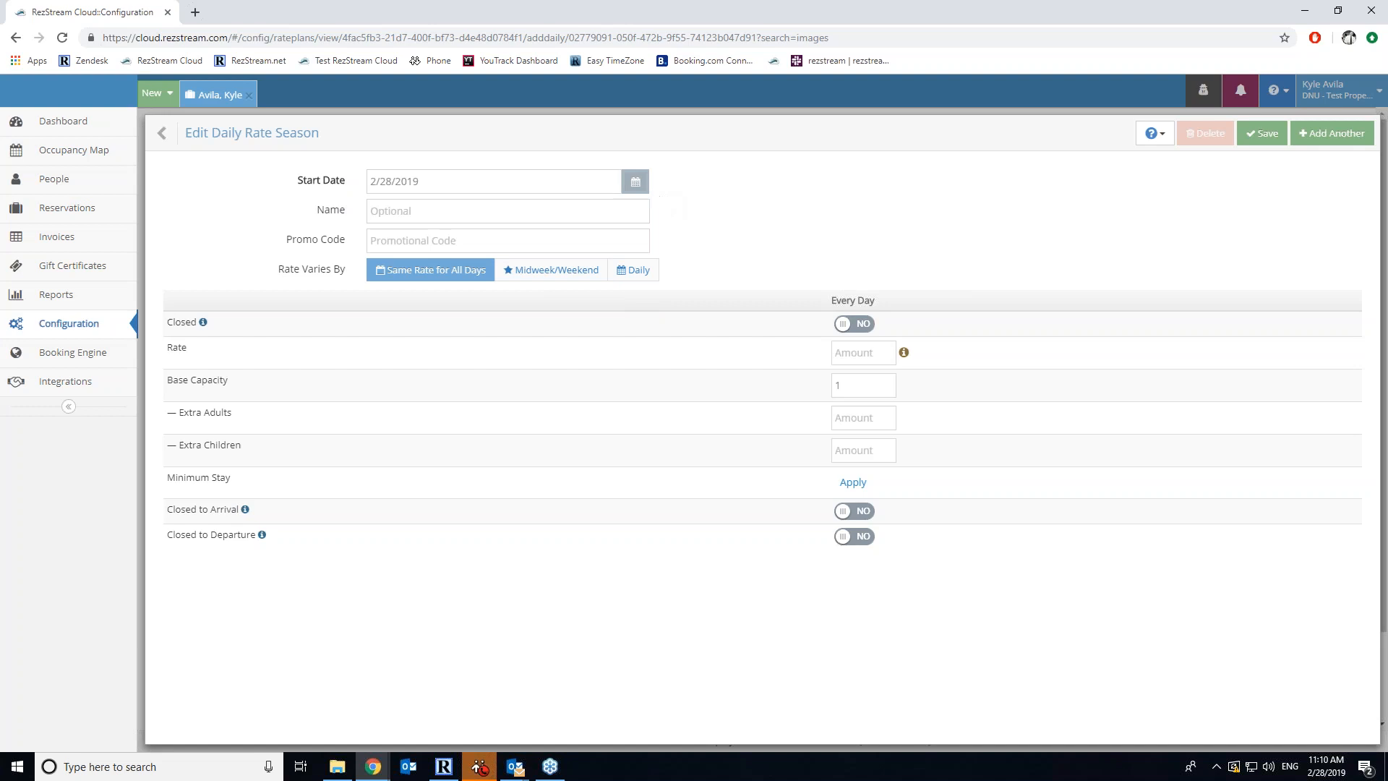
left_click(496, 186)
type("3/1/2019")
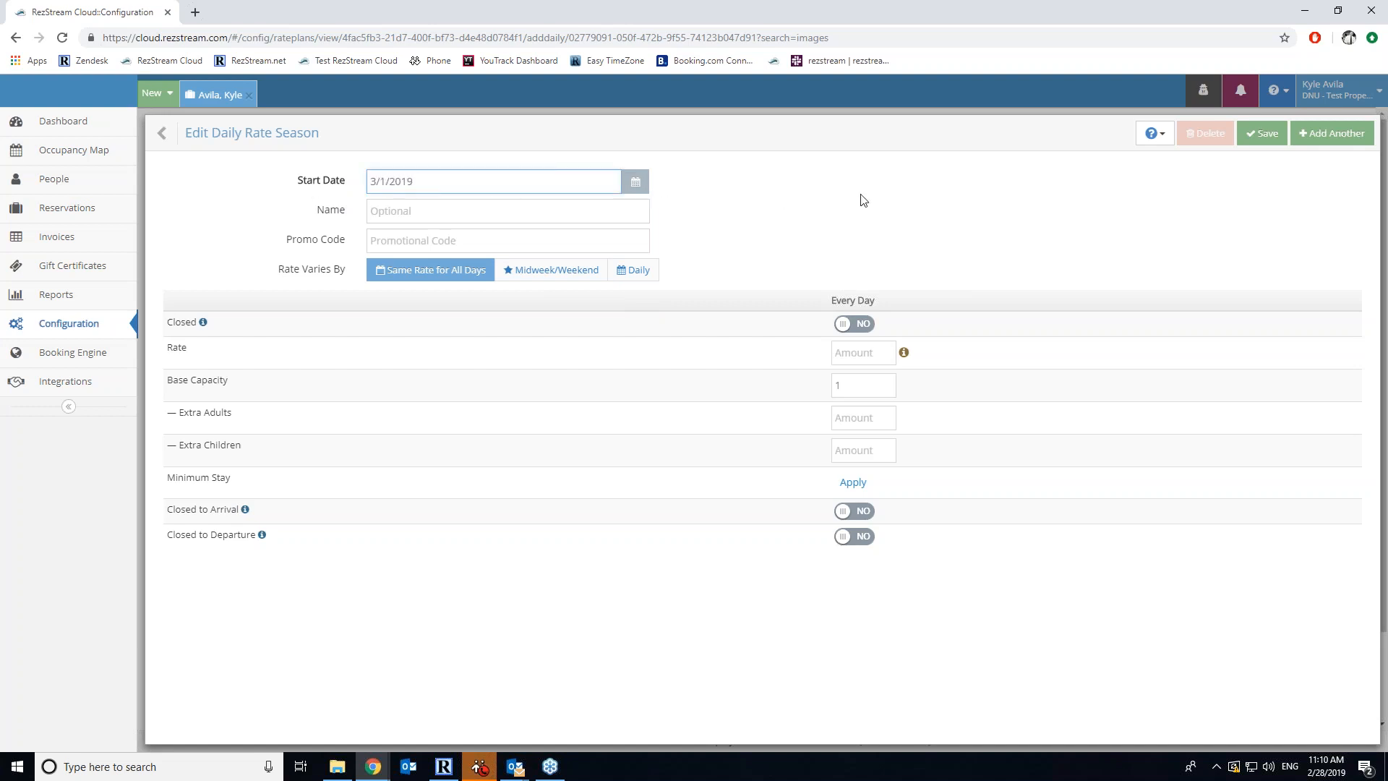
left_click(637, 183)
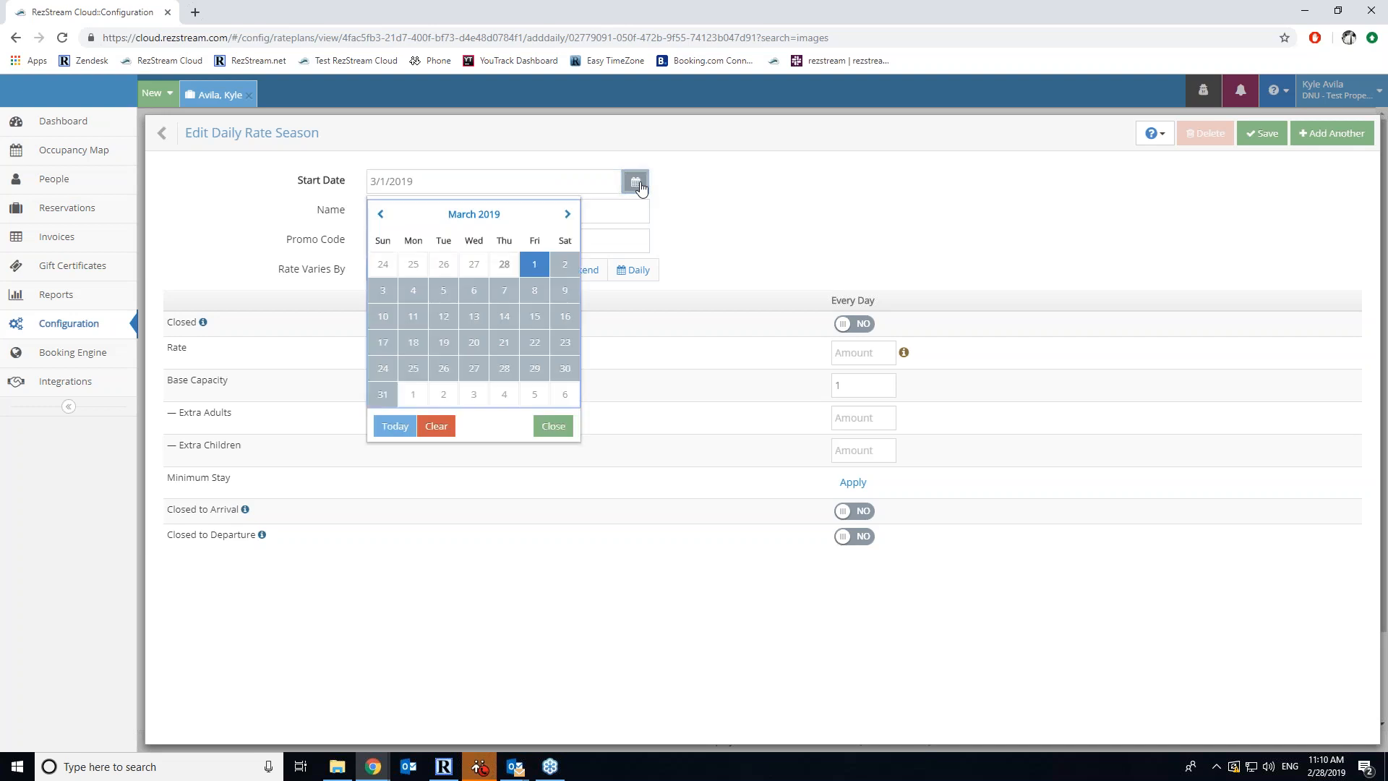
left_click(810, 238)
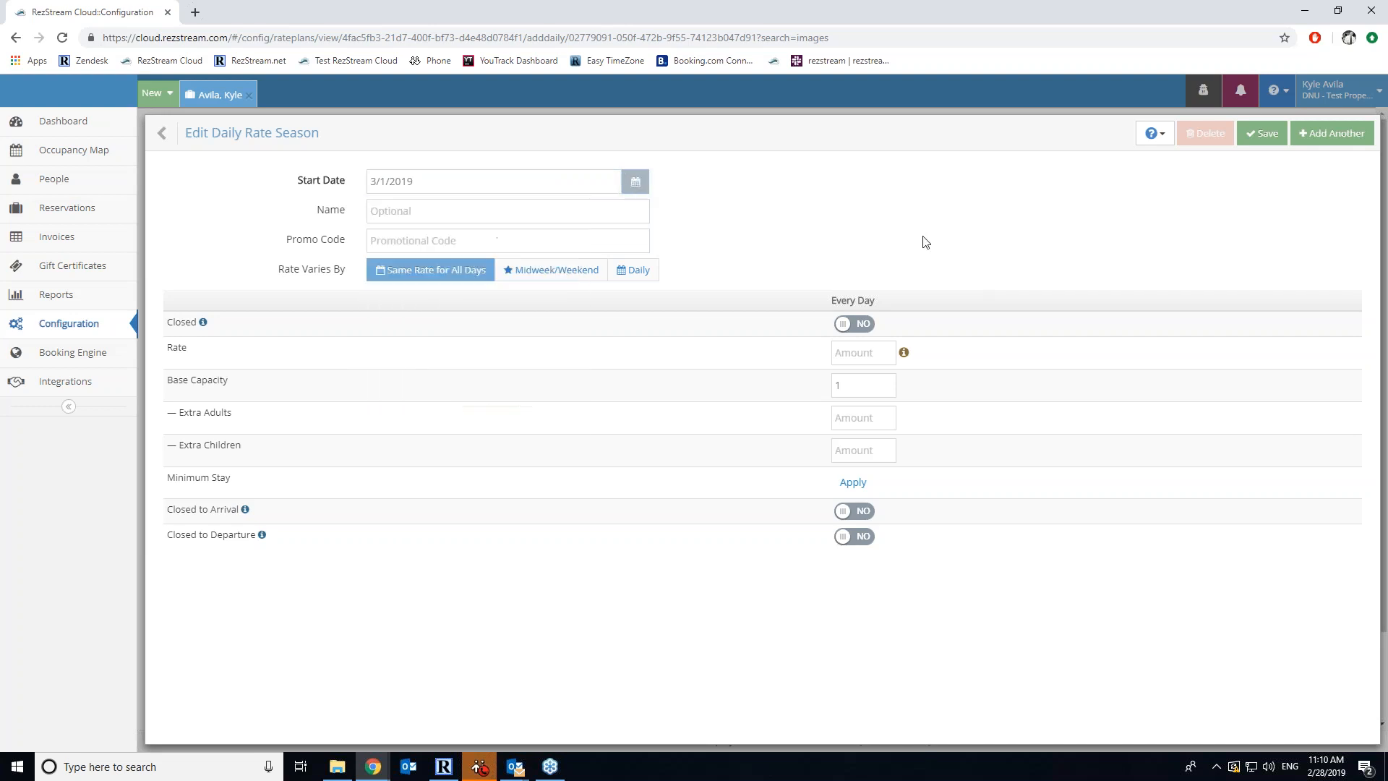
left_click(439, 217)
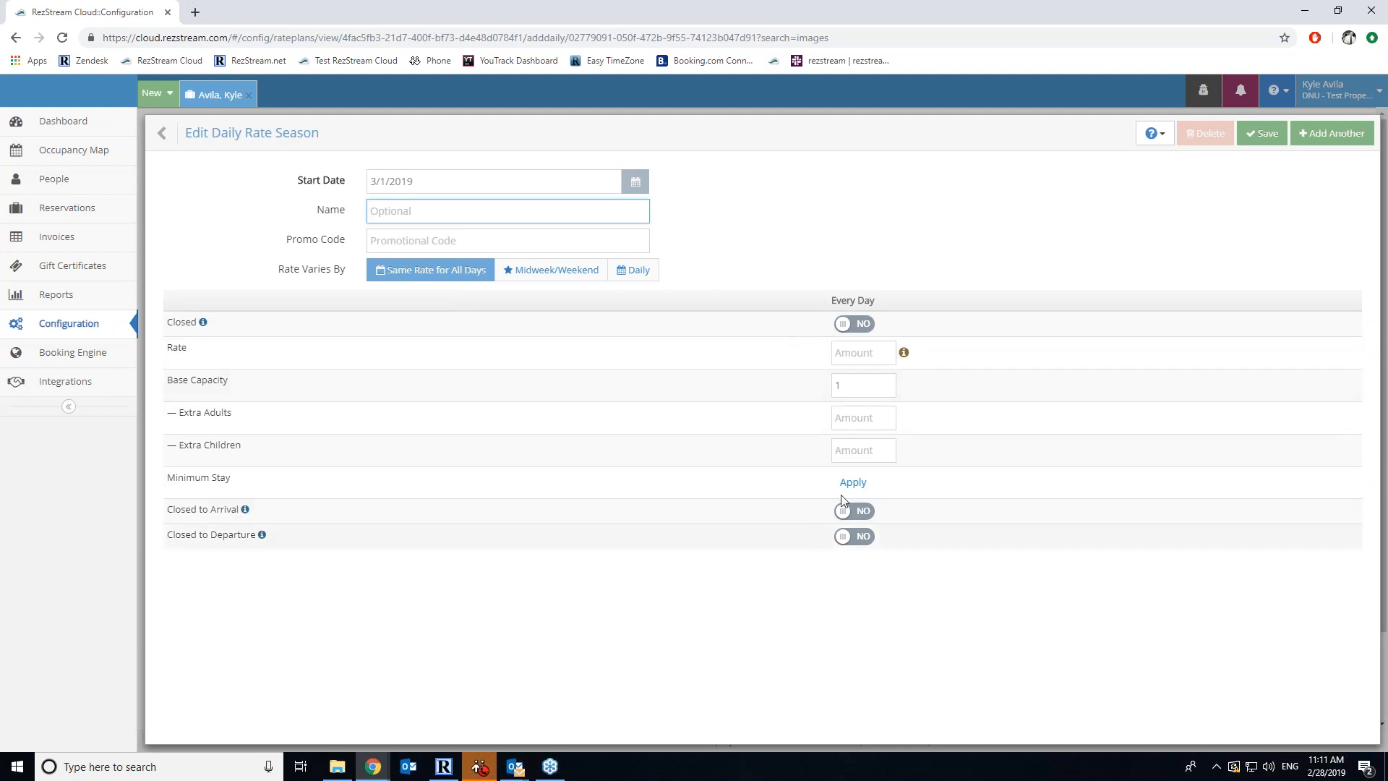
Set the season's every-day rate to $150, base capacity to 2, and extra adults and extra children to $10 each
left_click(855, 354)
type("150")
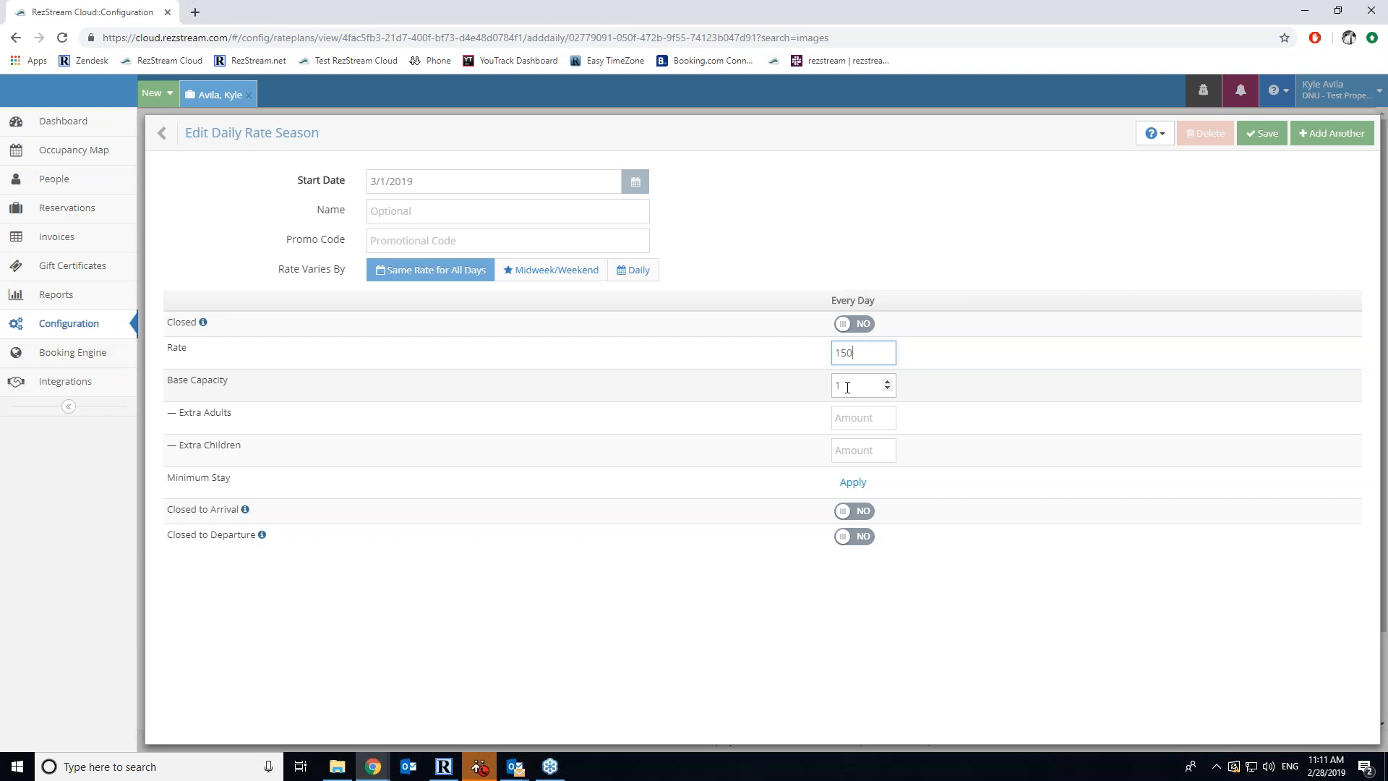
left_click_drag(847, 387, 833, 387)
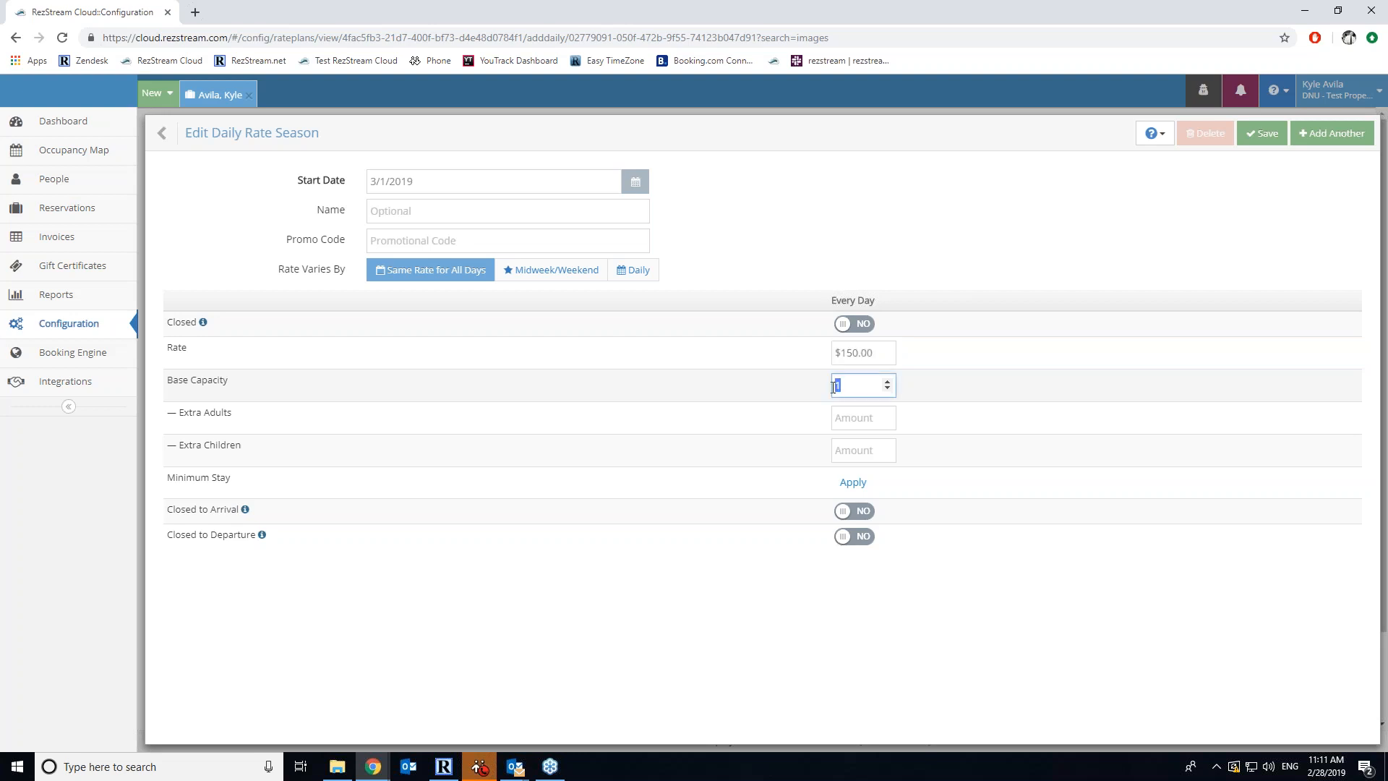
type("2")
left_click(835, 418)
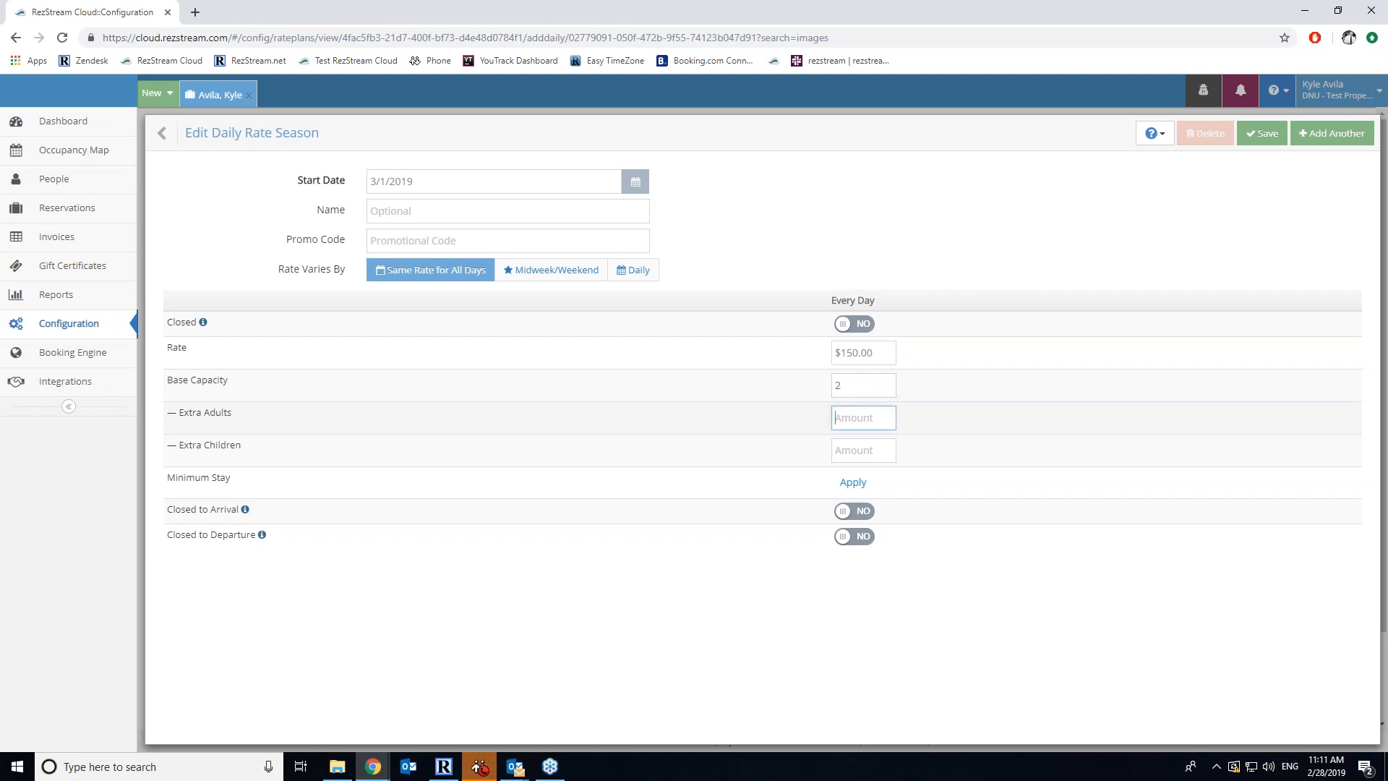
type("10")
key("Tab")
type("10")
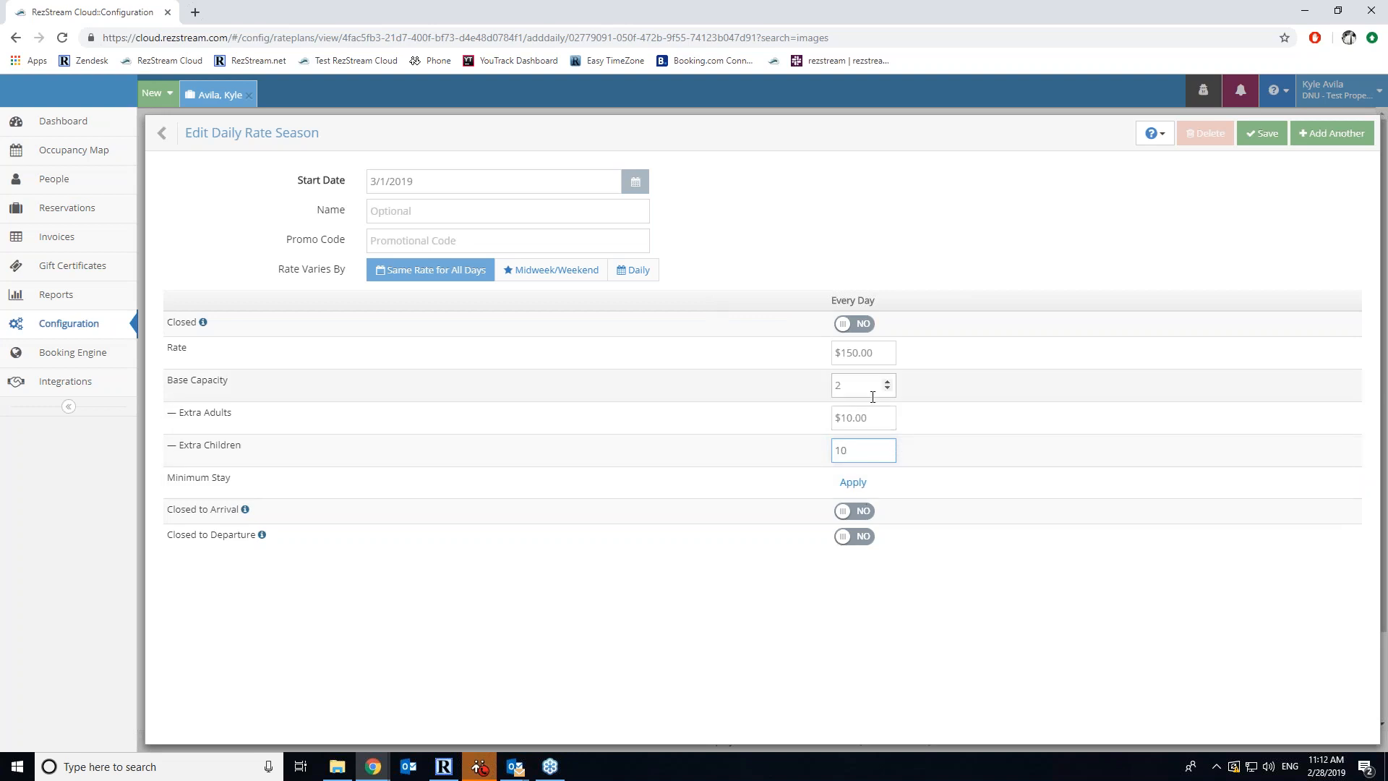
left_click(863, 355)
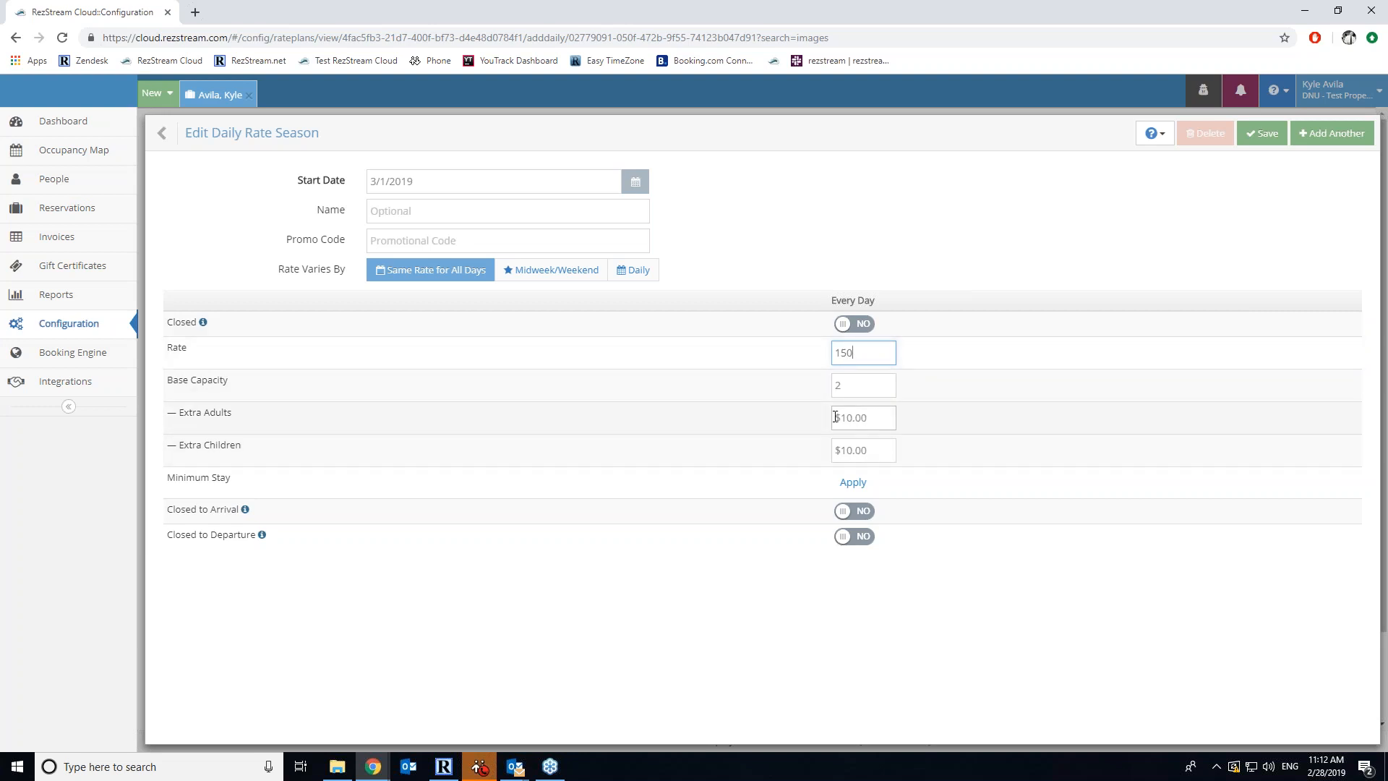
left_click(866, 418)
left_click(869, 449)
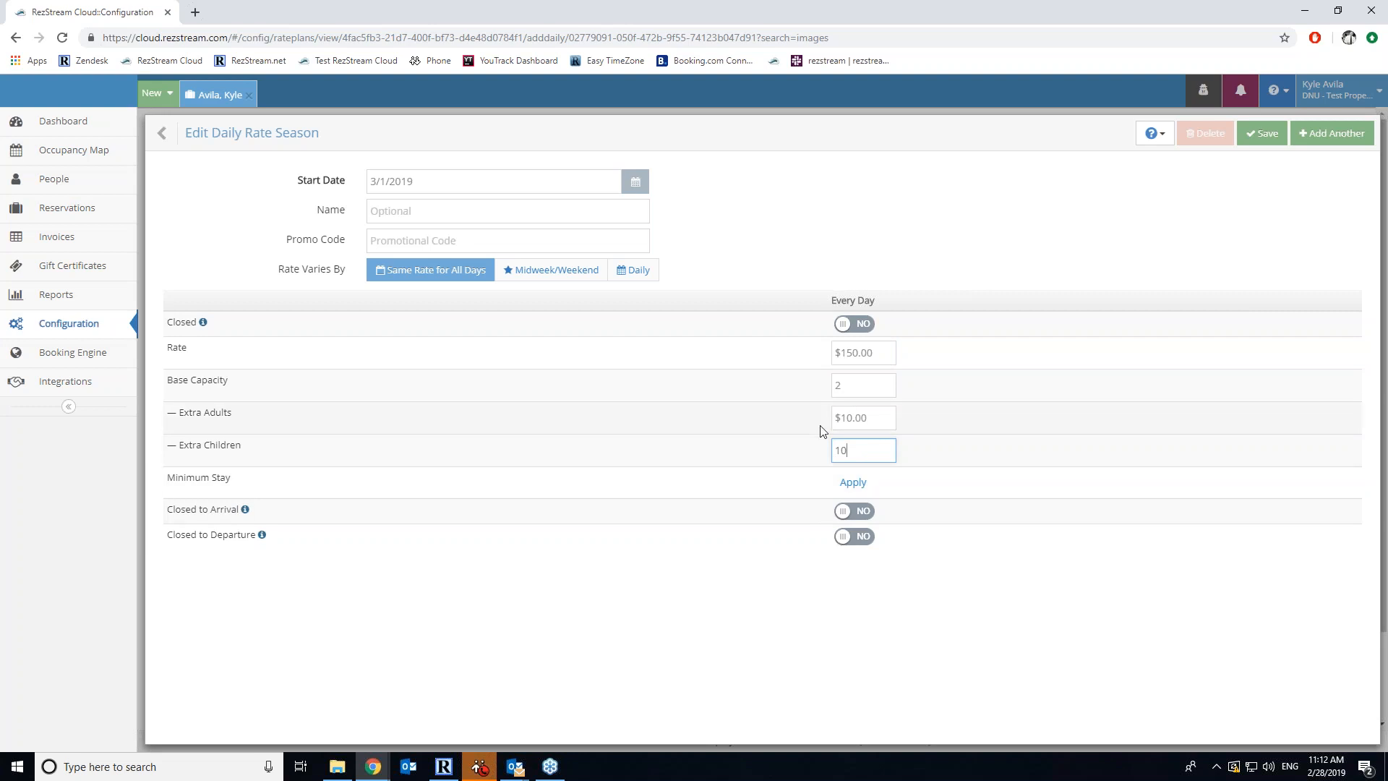
Apply a minimum stay of 2 nights to the March season and save it
left_click(854, 483)
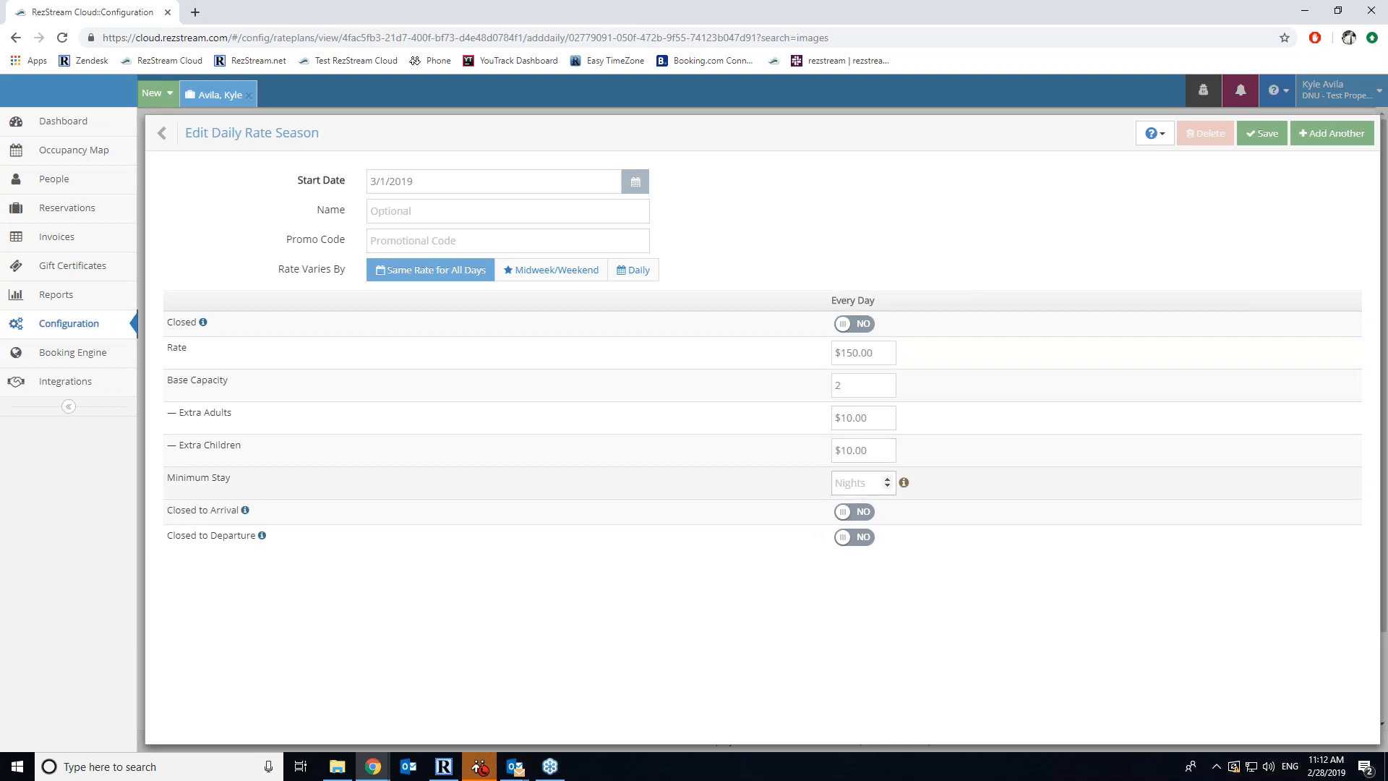
left_click(841, 485)
type("2")
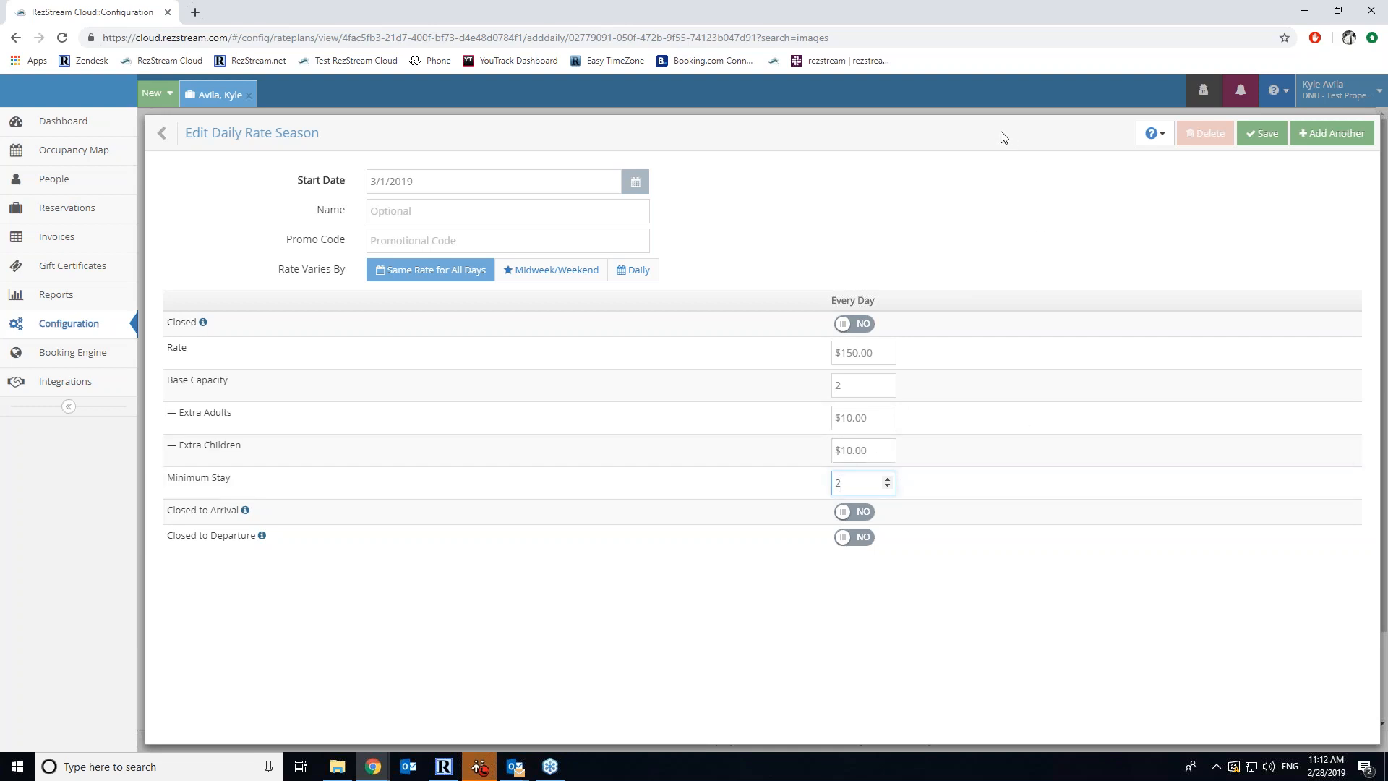
left_click(1262, 144)
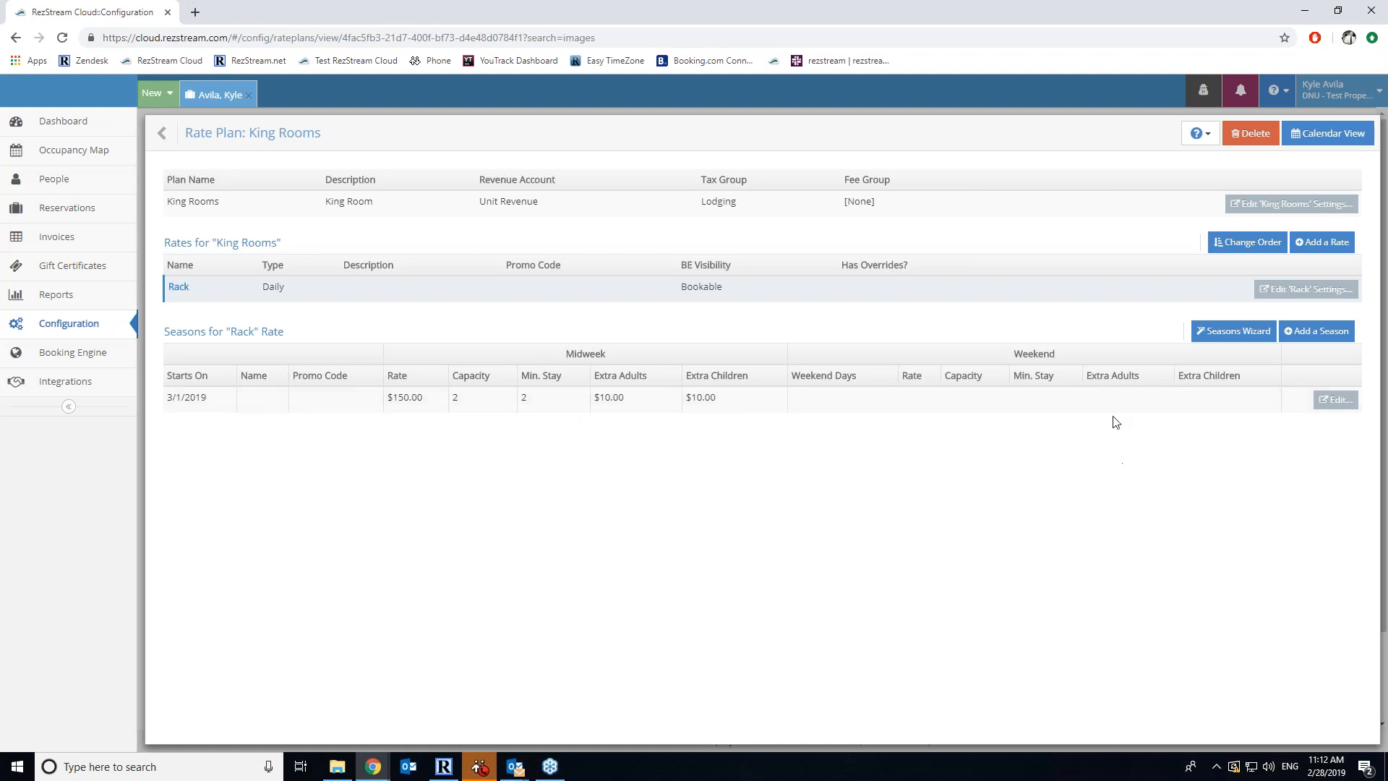
Add another Rack season starting 4/1/2019 with the rate varying by Midweek/Weekend
left_click(1301, 332)
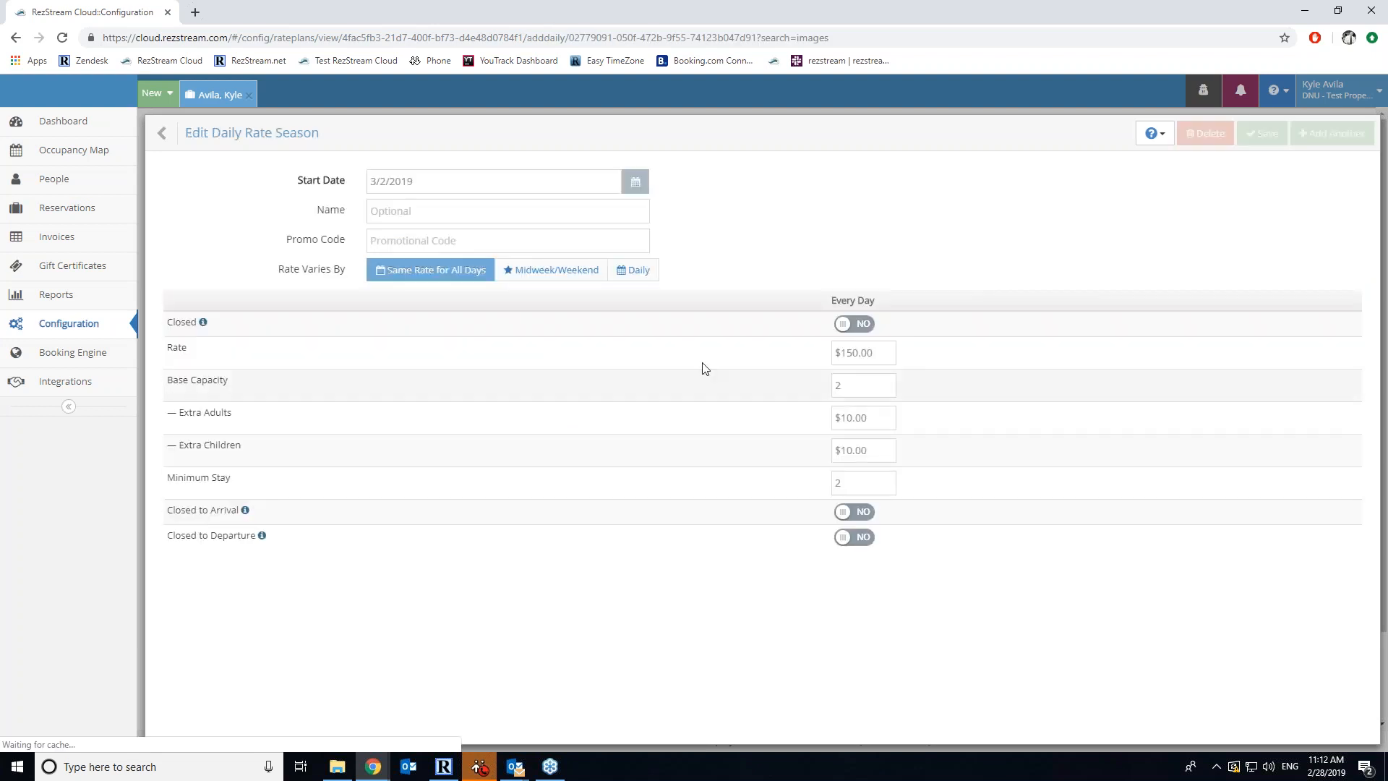
left_click(635, 182)
left_click(416, 396)
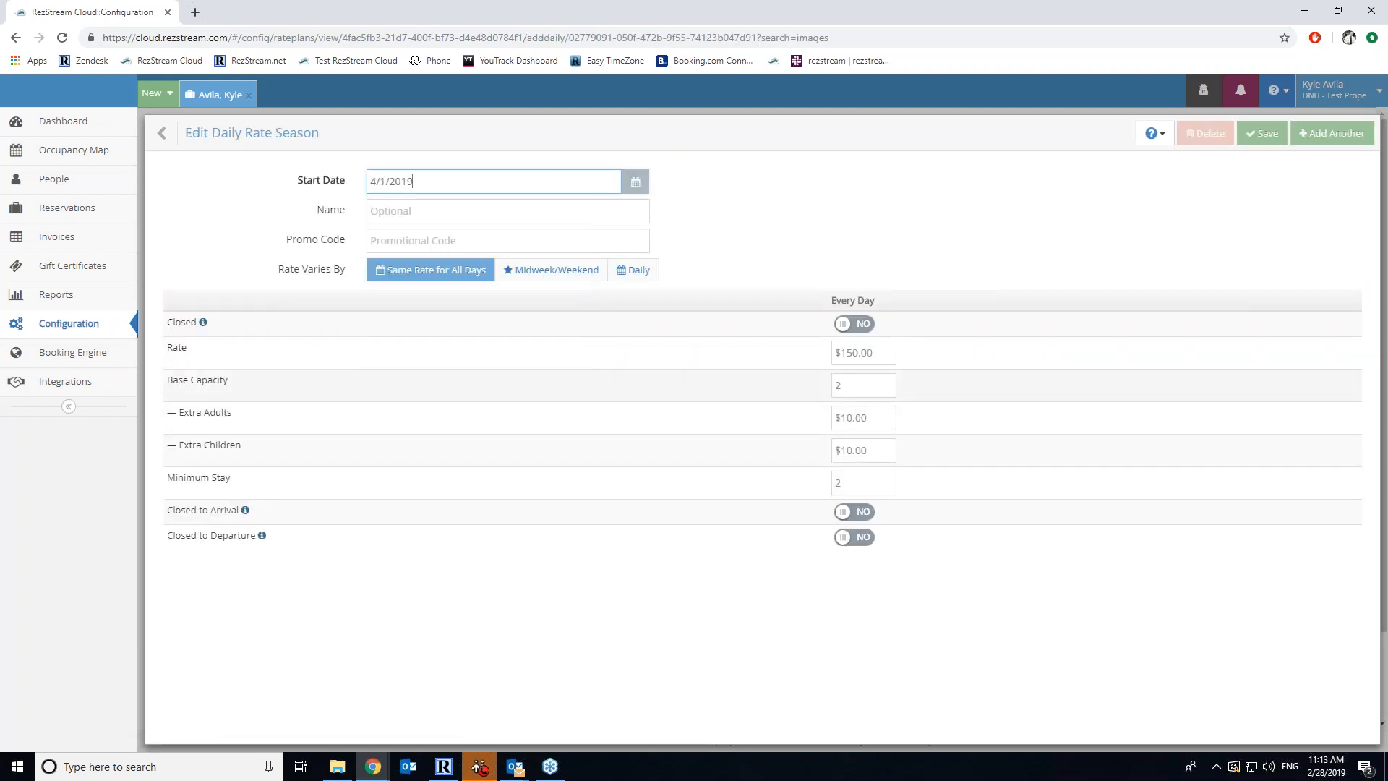
left_click(533, 279)
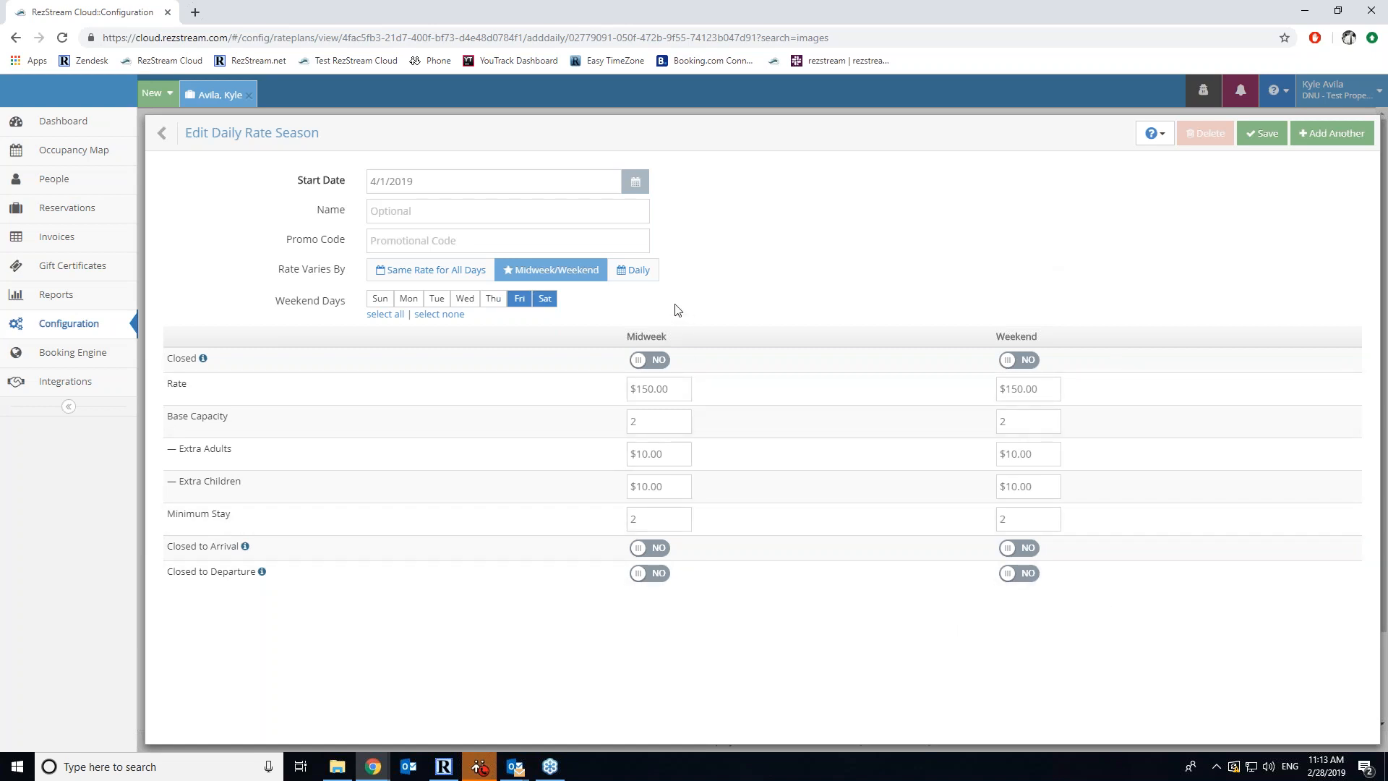
Set the April season's midweek rate to $160 and its weekend rate to $180
left_click(676, 390)
type("160")
left_click(1034, 390)
left_click_drag(1010, 389, 979, 388)
type("18")
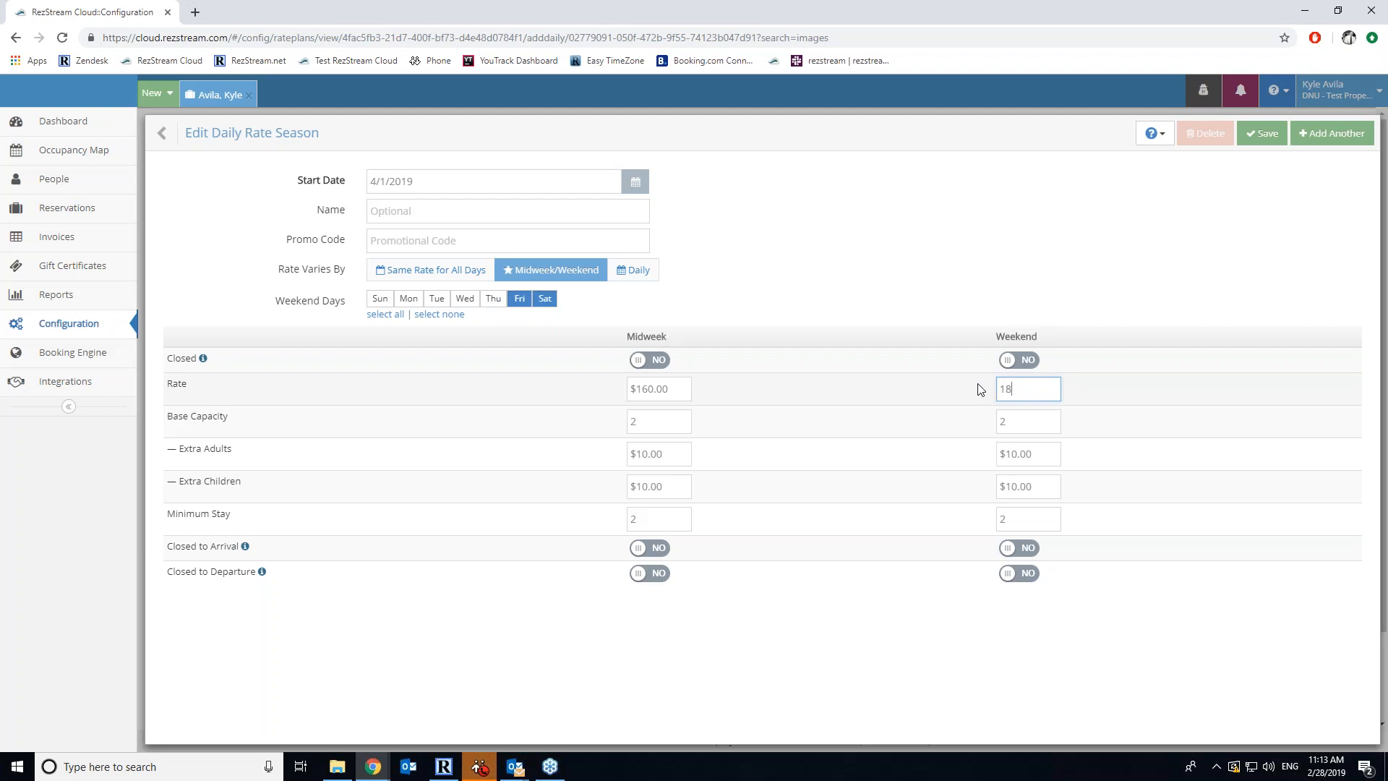
type("0")
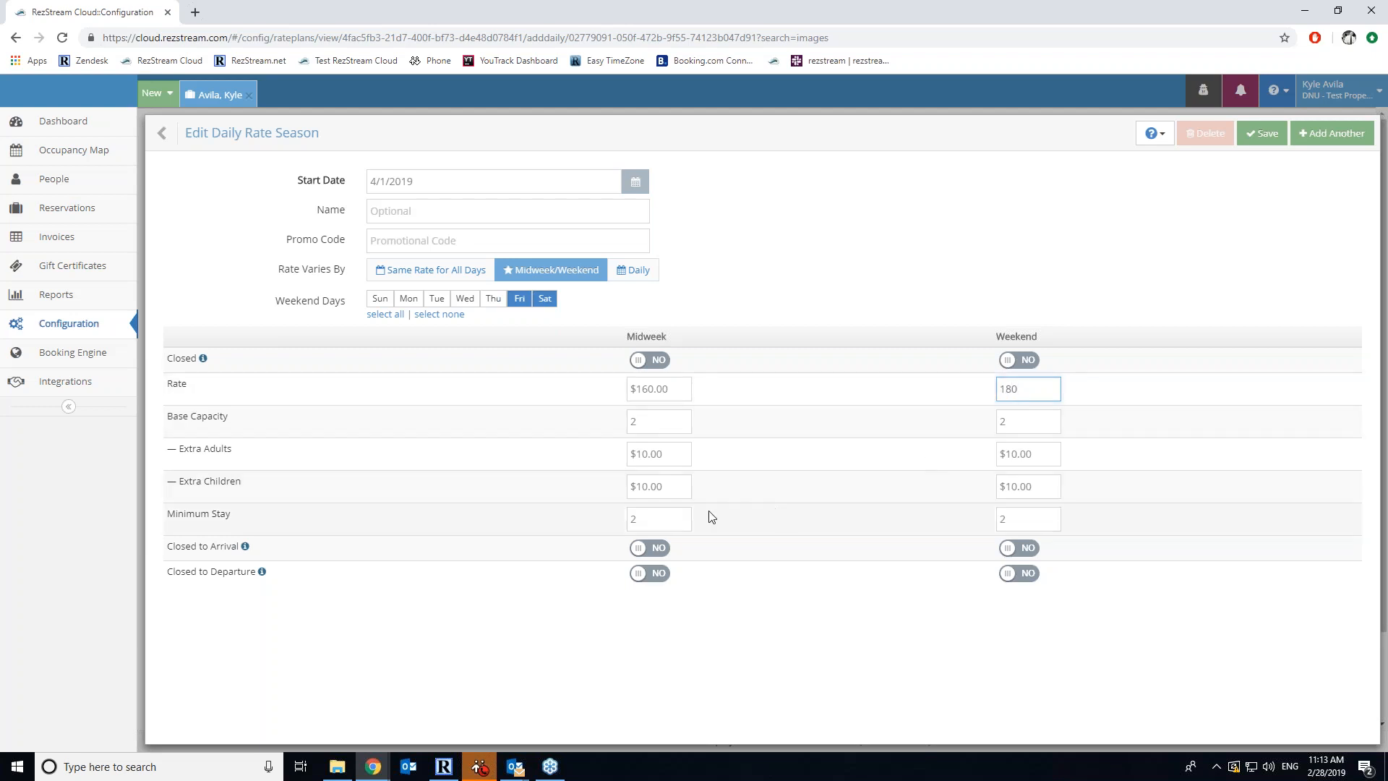
Set the midweek minimum stay to 0 and save the April season
left_click(687, 516)
type("0")
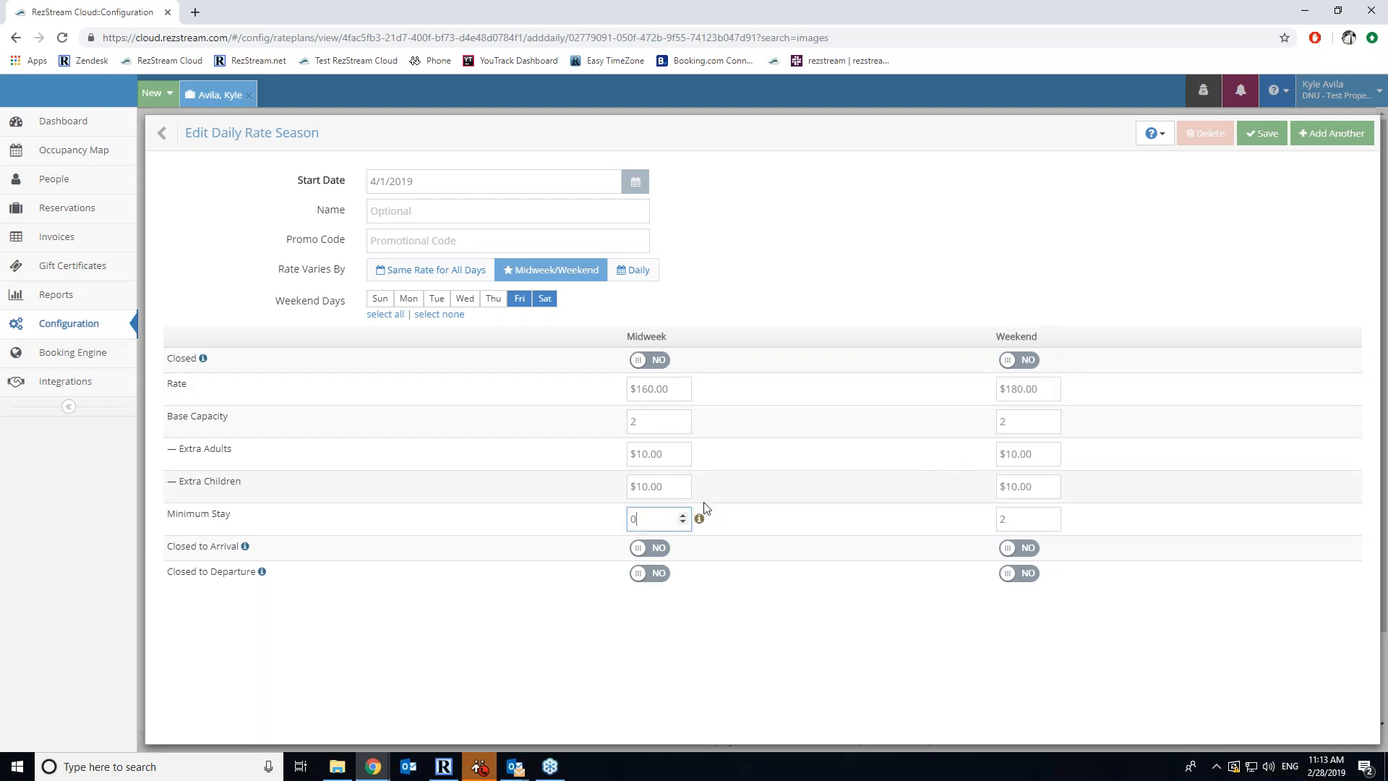
left_click(735, 290)
left_click(1262, 135)
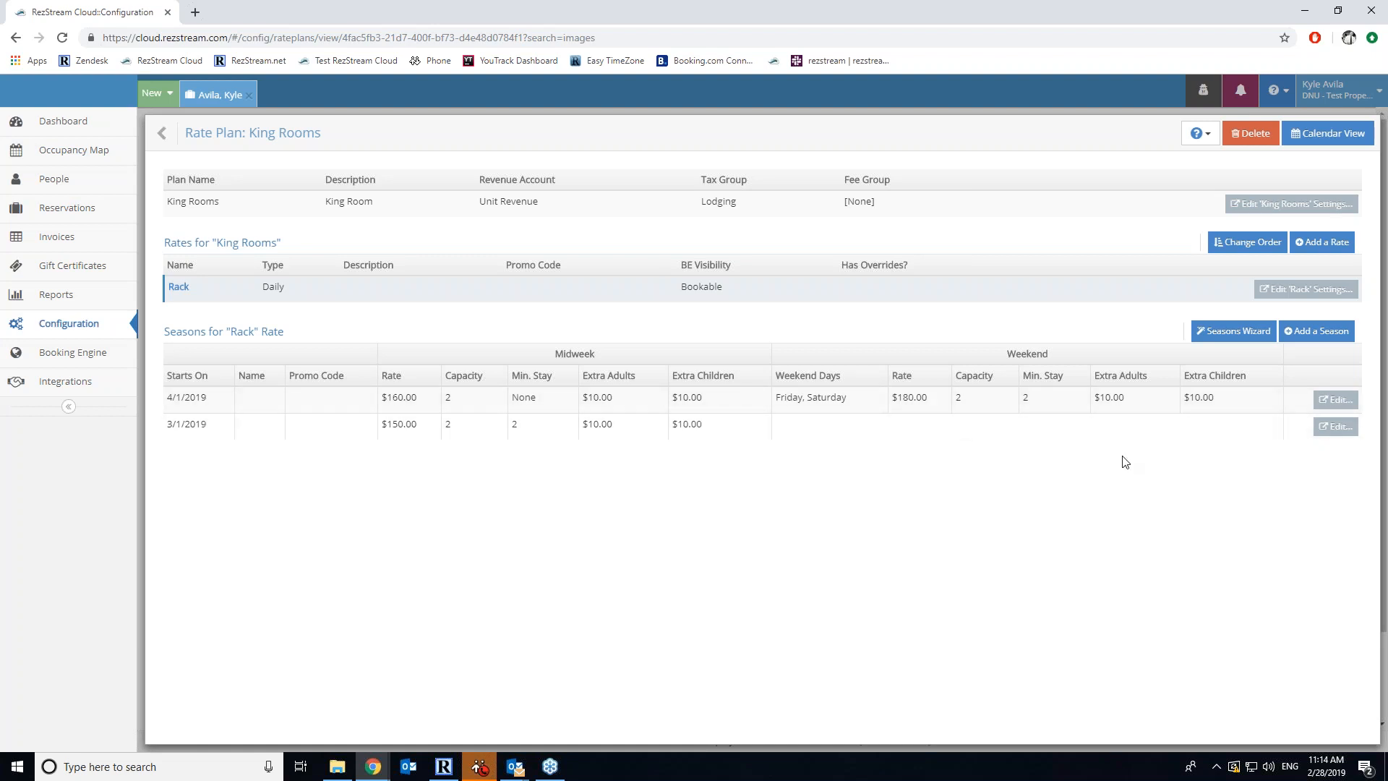
Start a new Rack season from 5/1/2019 with the rate varying daily, and set Sunday's minimum stay to 2 nights
left_click(1323, 333)
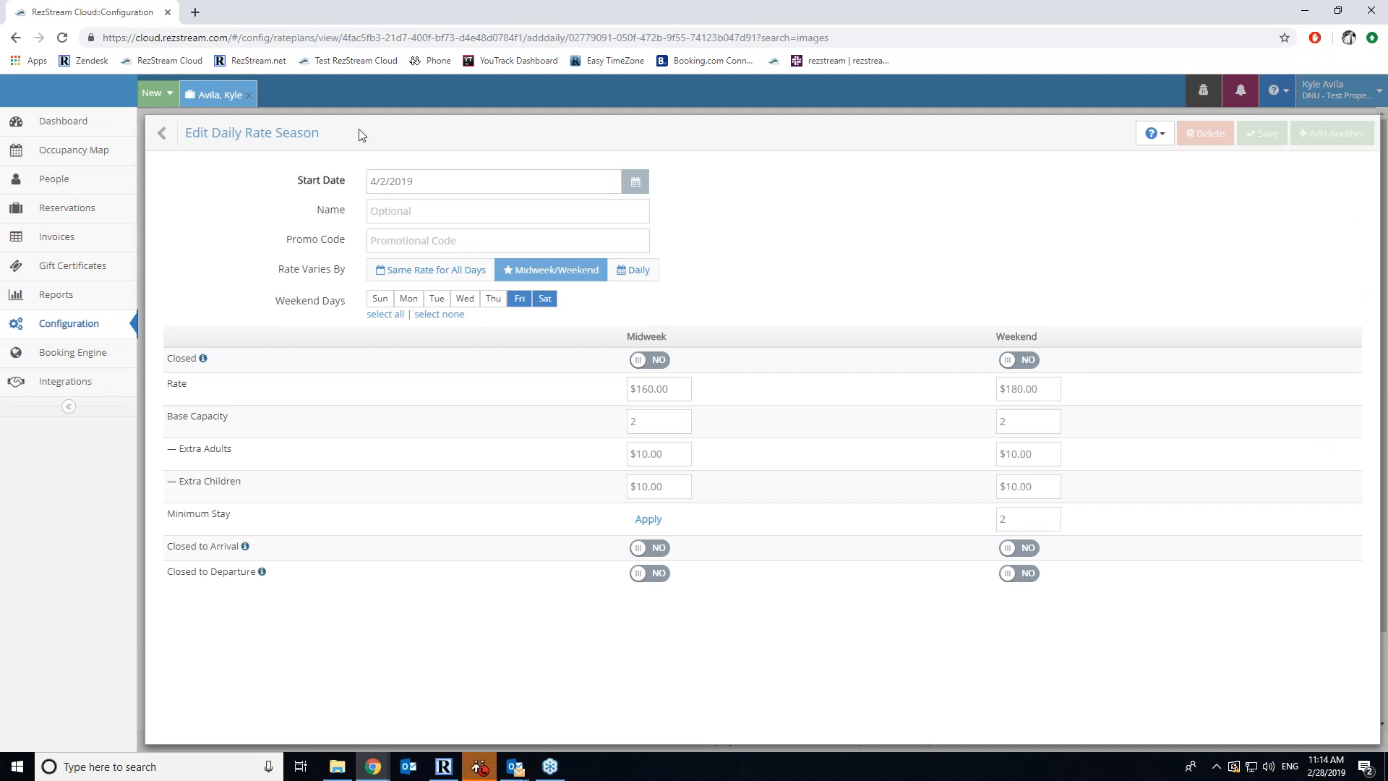
left_click(636, 181)
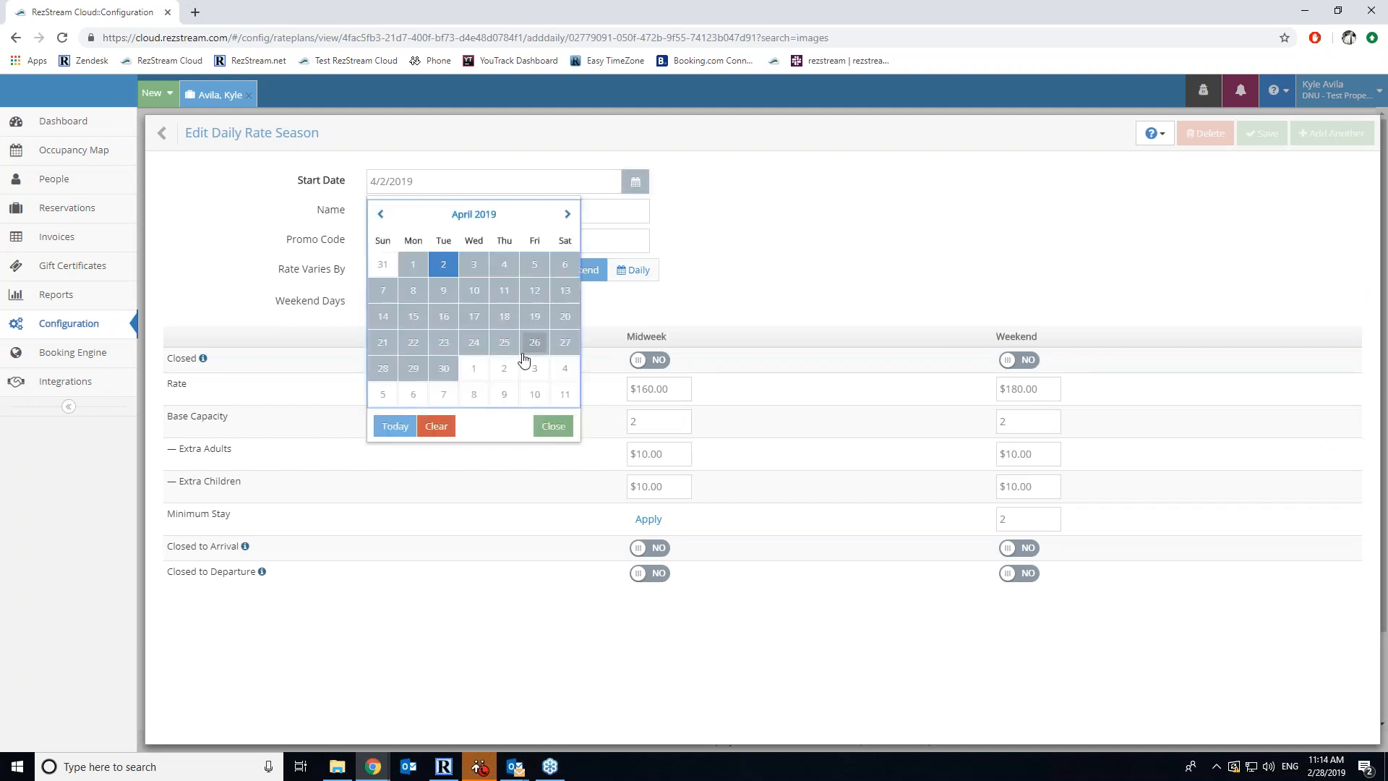
left_click(474, 369)
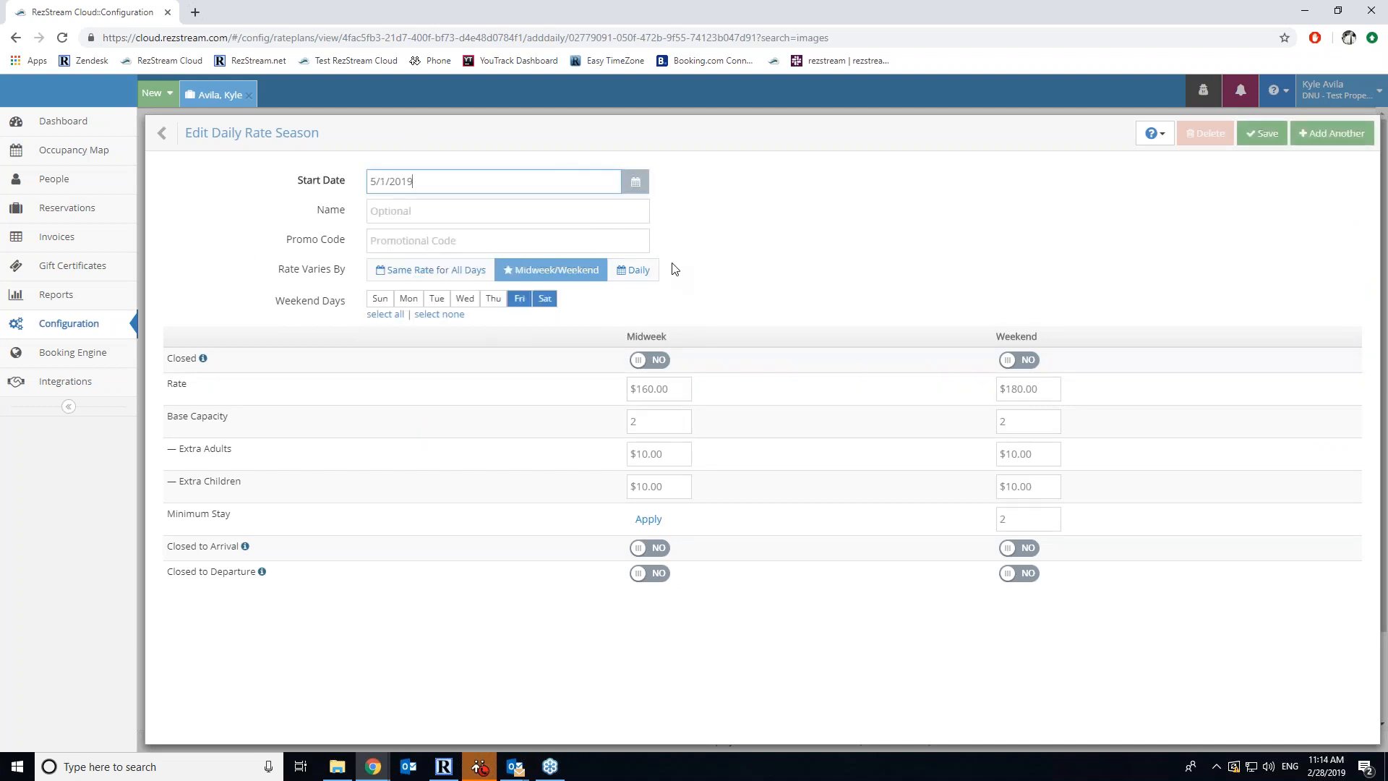
left_click(626, 269)
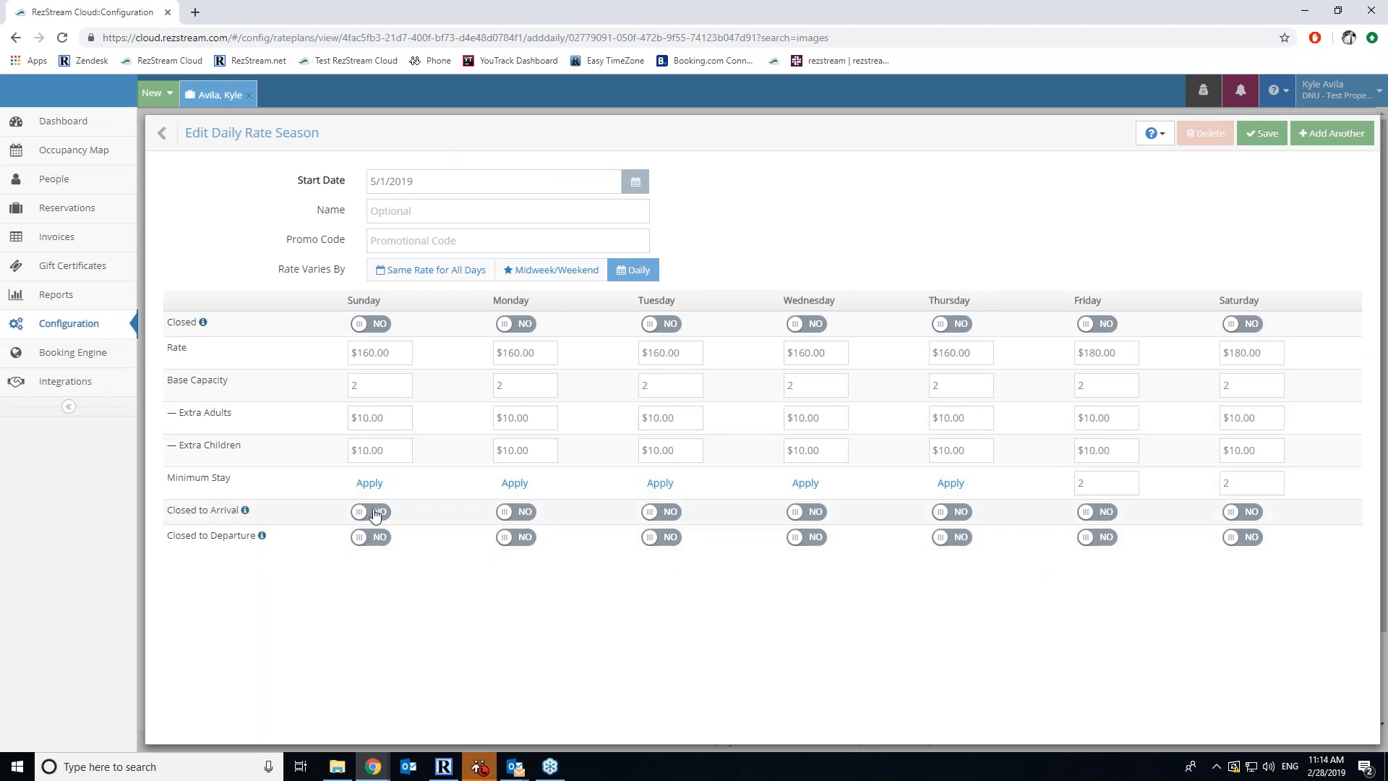
left_click(370, 484)
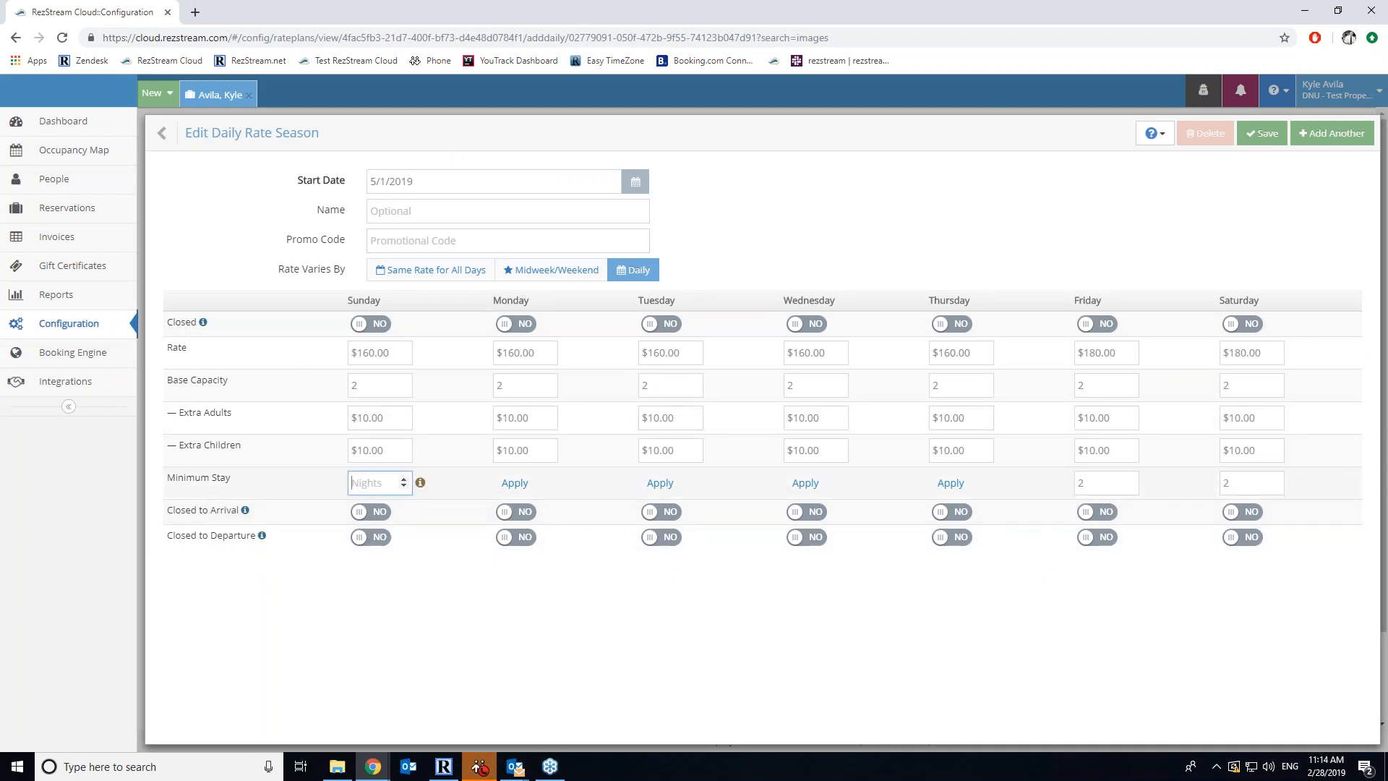
type("2")
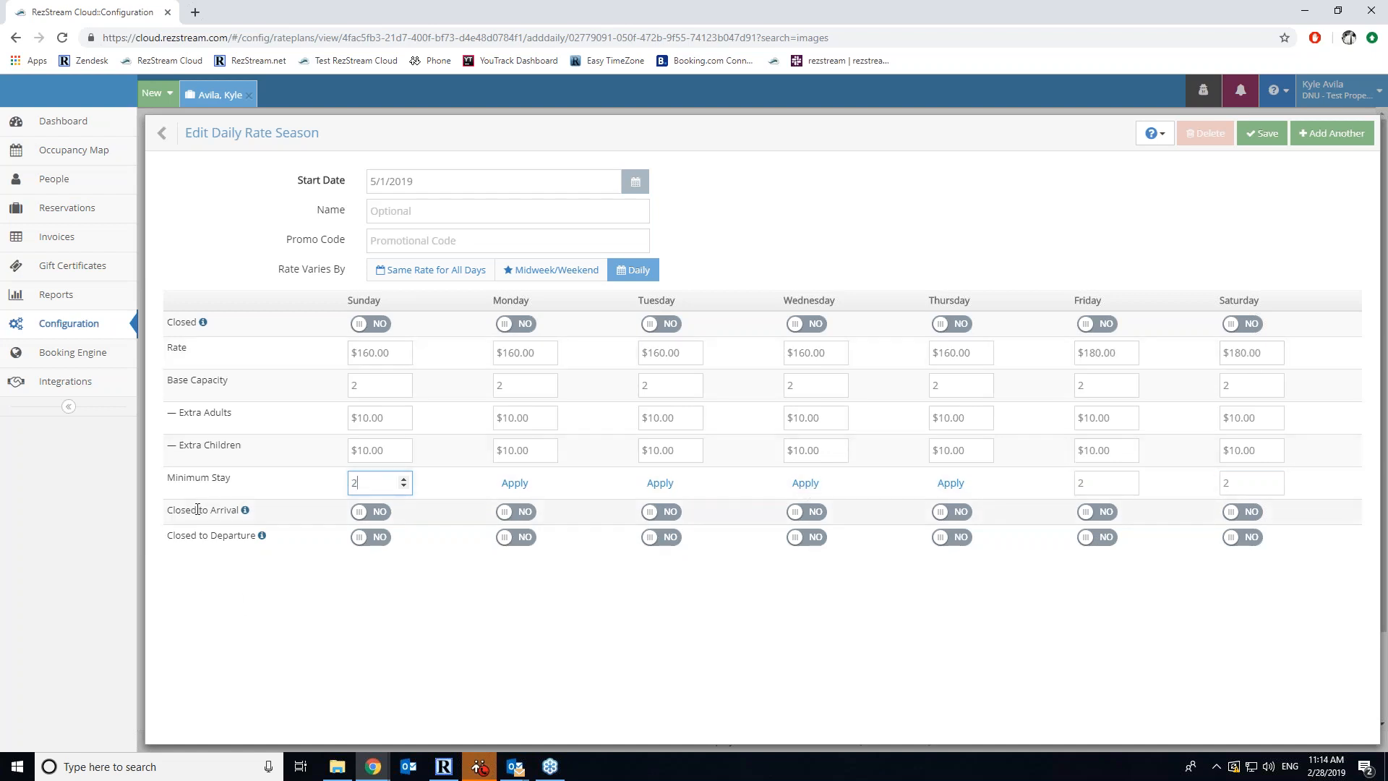
Mark Sunday through Friday as closed to arrival in the May season
mouse_move(262, 536)
left_click(1097, 512)
left_click(952, 512)
left_click(807, 512)
left_click(660, 512)
left_click(517, 512)
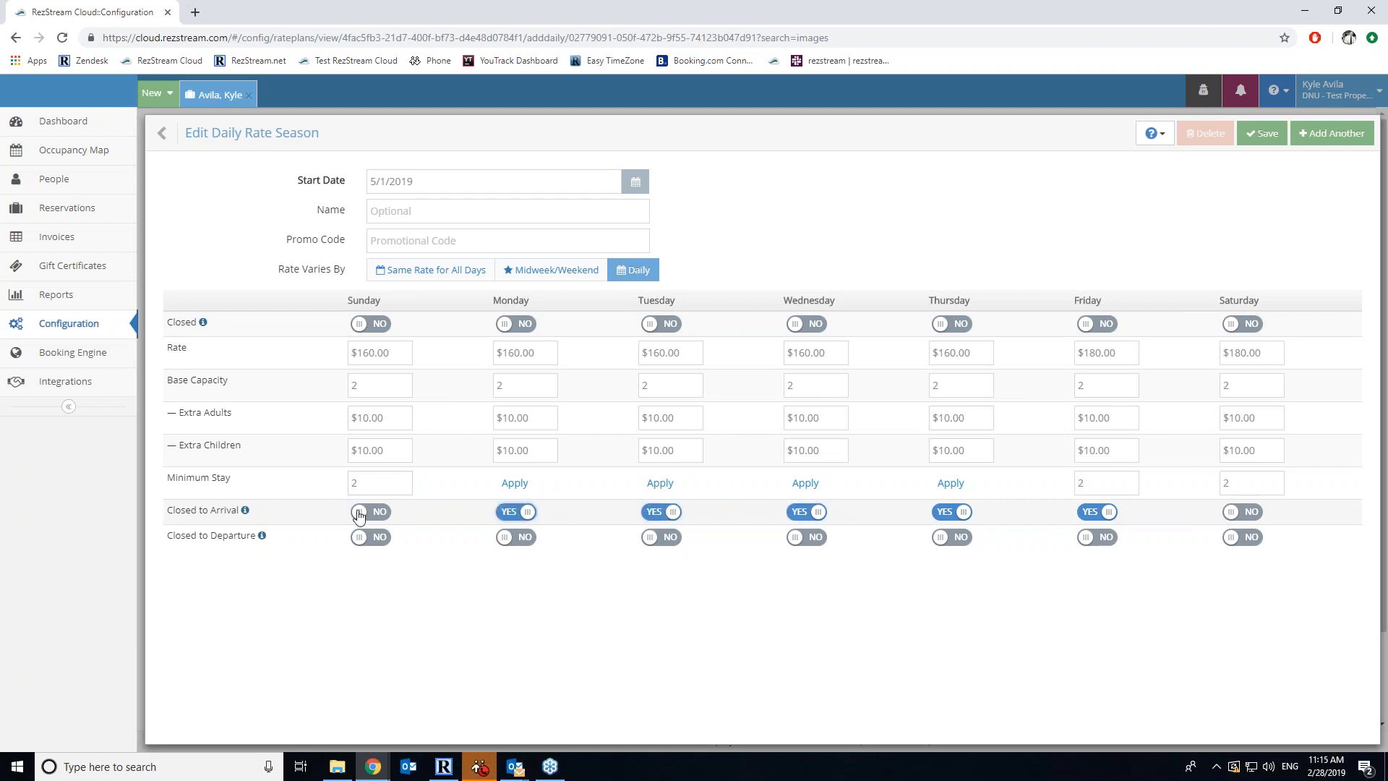
left_click(371, 512)
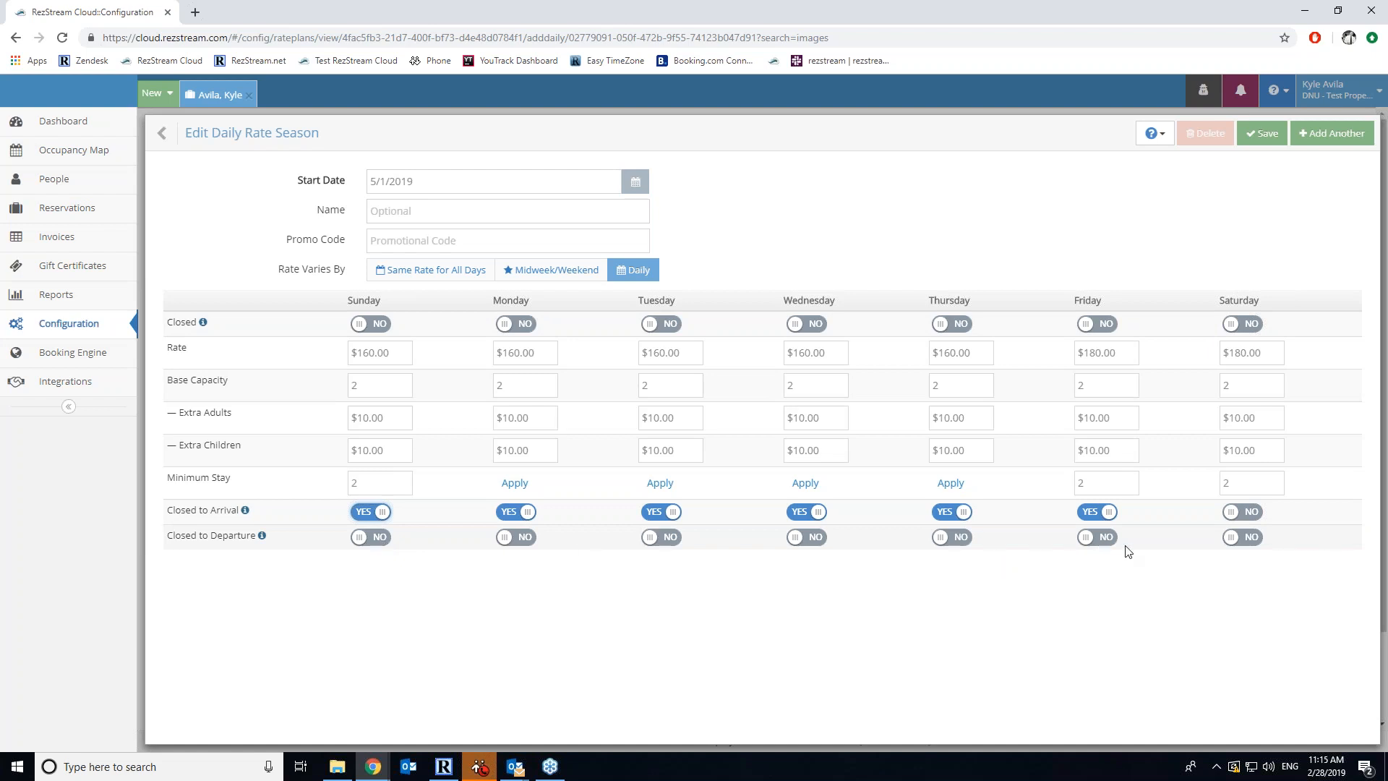
Mark Sunday through Friday as closed to departure in the May season
left_click(1100, 540)
left_click(966, 541)
left_click(811, 538)
left_click(669, 539)
left_click(516, 539)
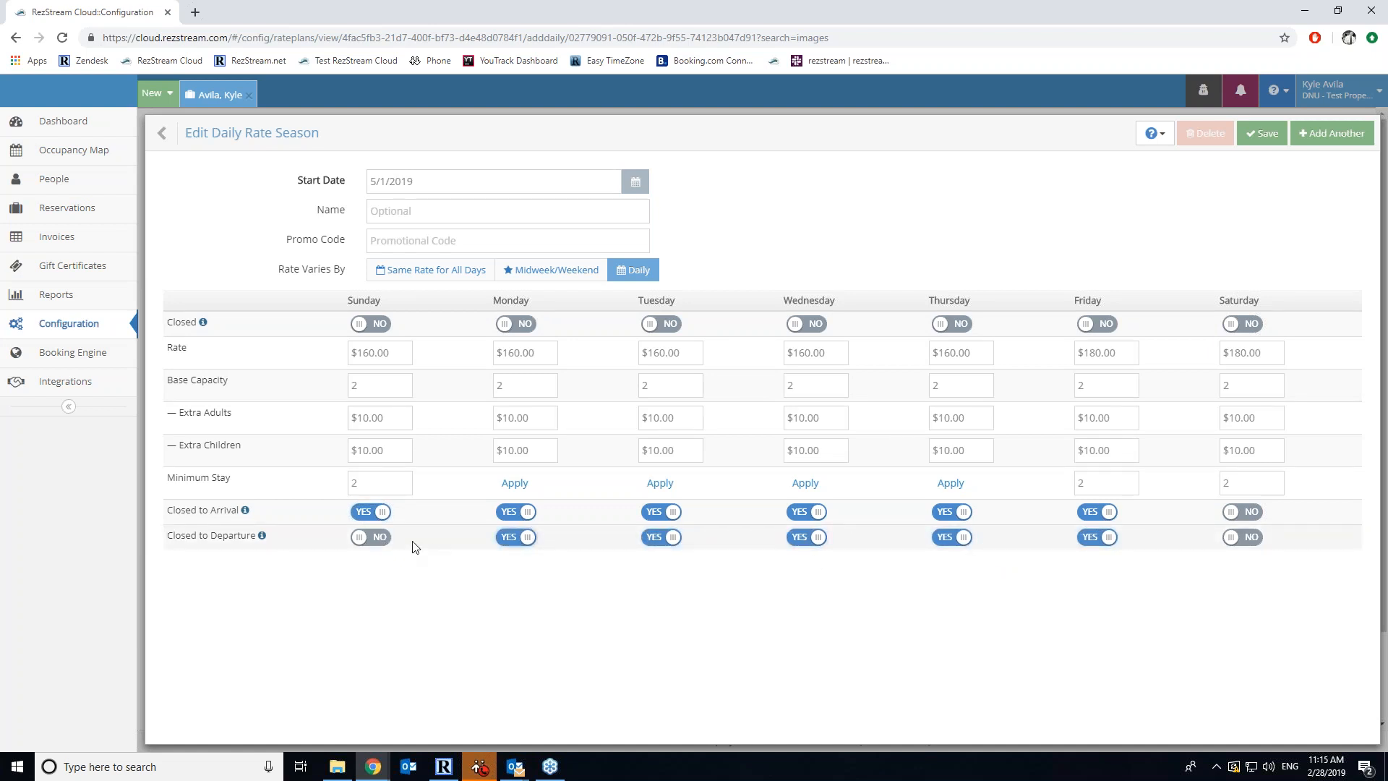
left_click(371, 536)
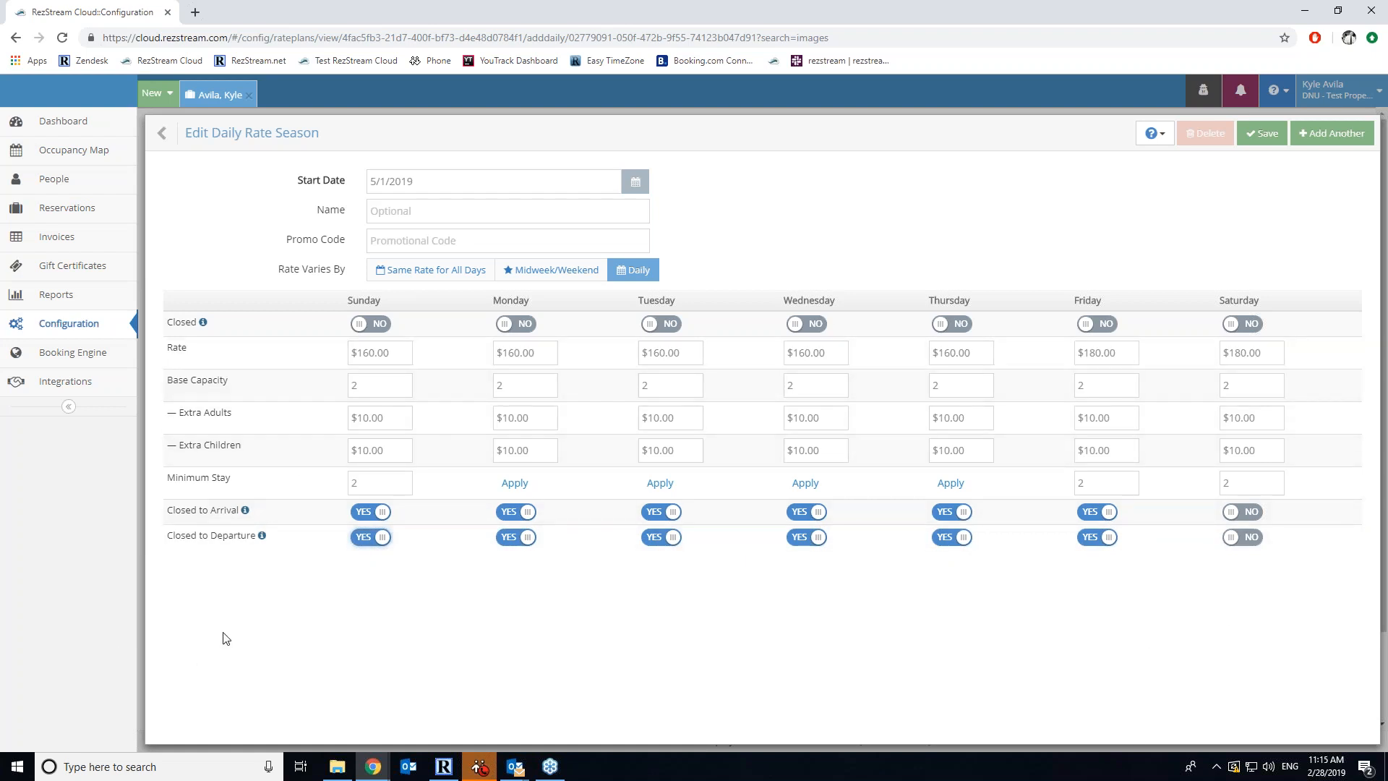
Turn off the closed-to-arrival and closed-to-departure restrictions for Sunday through Friday
left_click(367, 513)
left_click(365, 538)
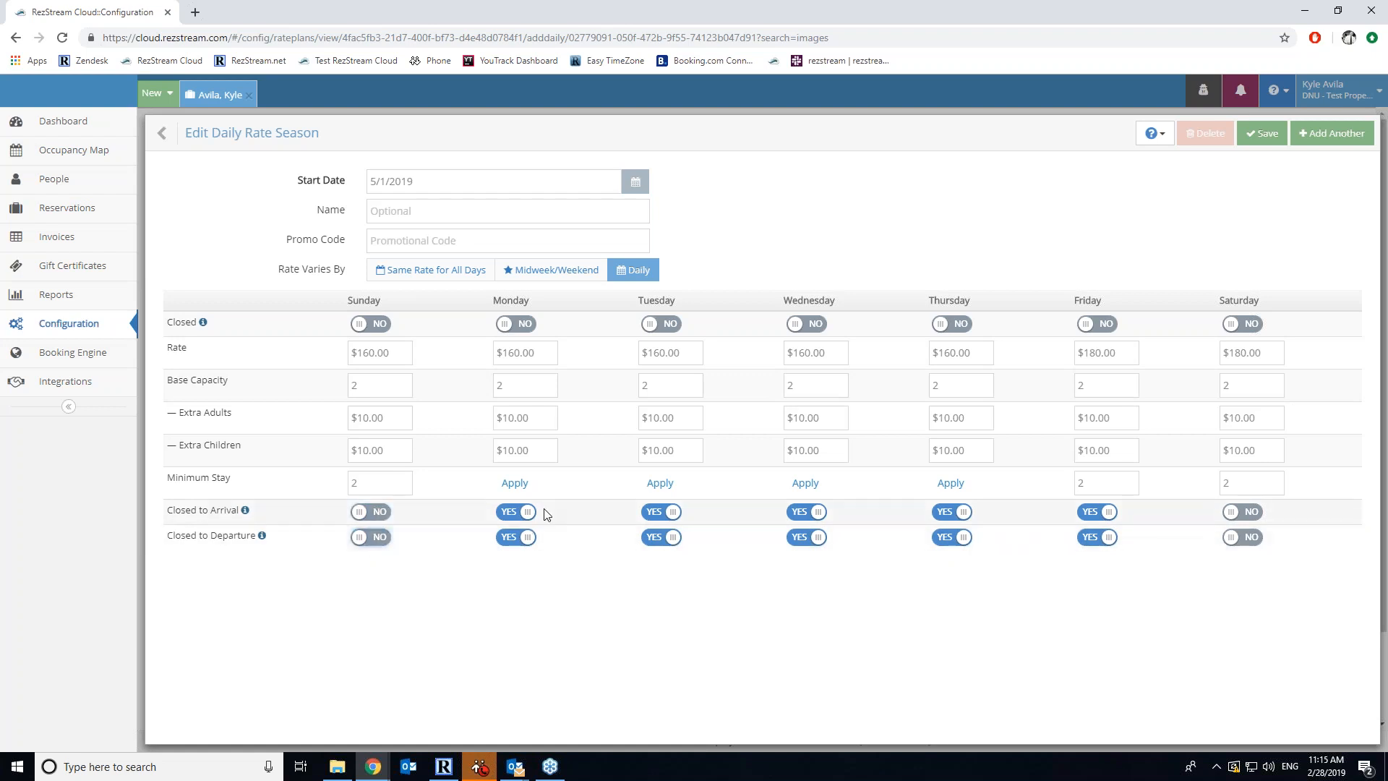
left_click(515, 512)
left_click(516, 537)
left_click(656, 512)
left_click(658, 537)
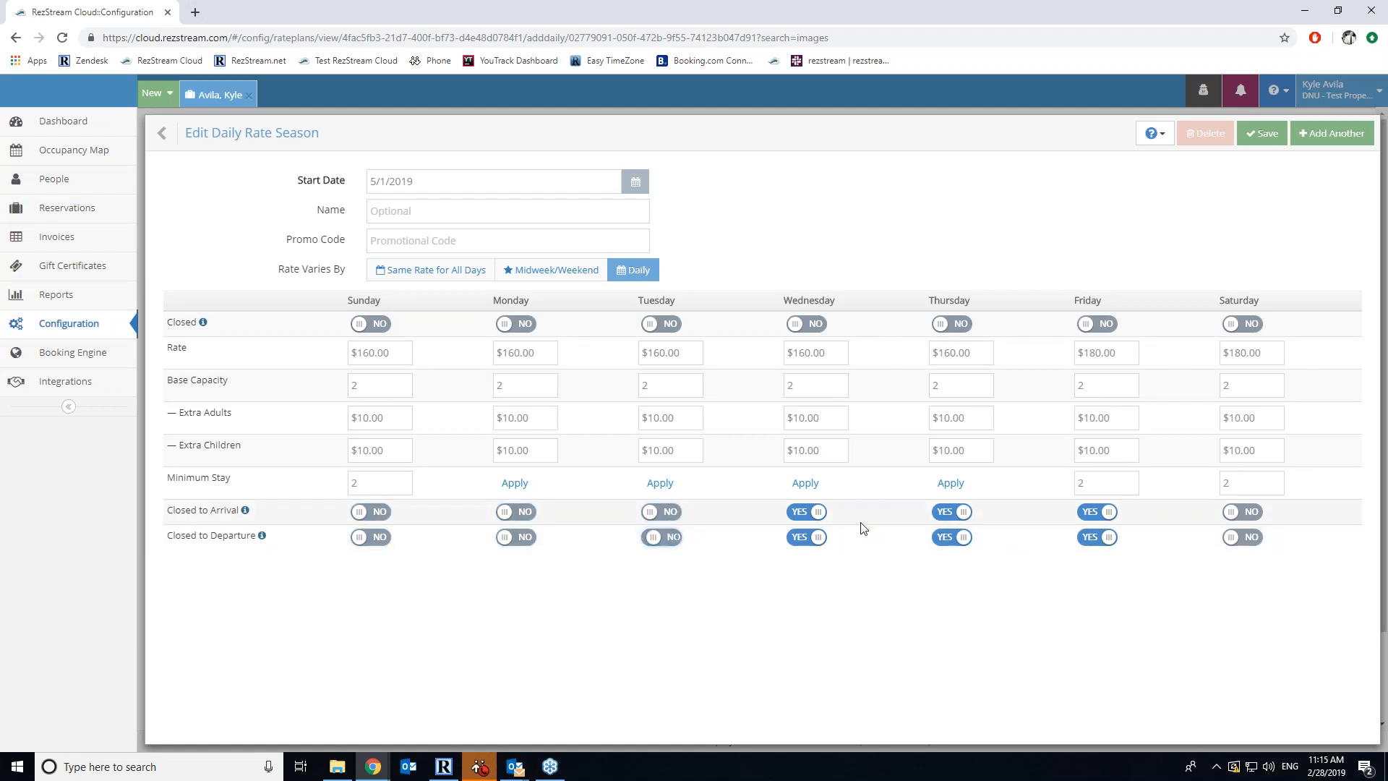
left_click(806, 512)
left_click(806, 537)
left_click(951, 512)
left_click(951, 537)
left_click(1096, 511)
left_click(1098, 539)
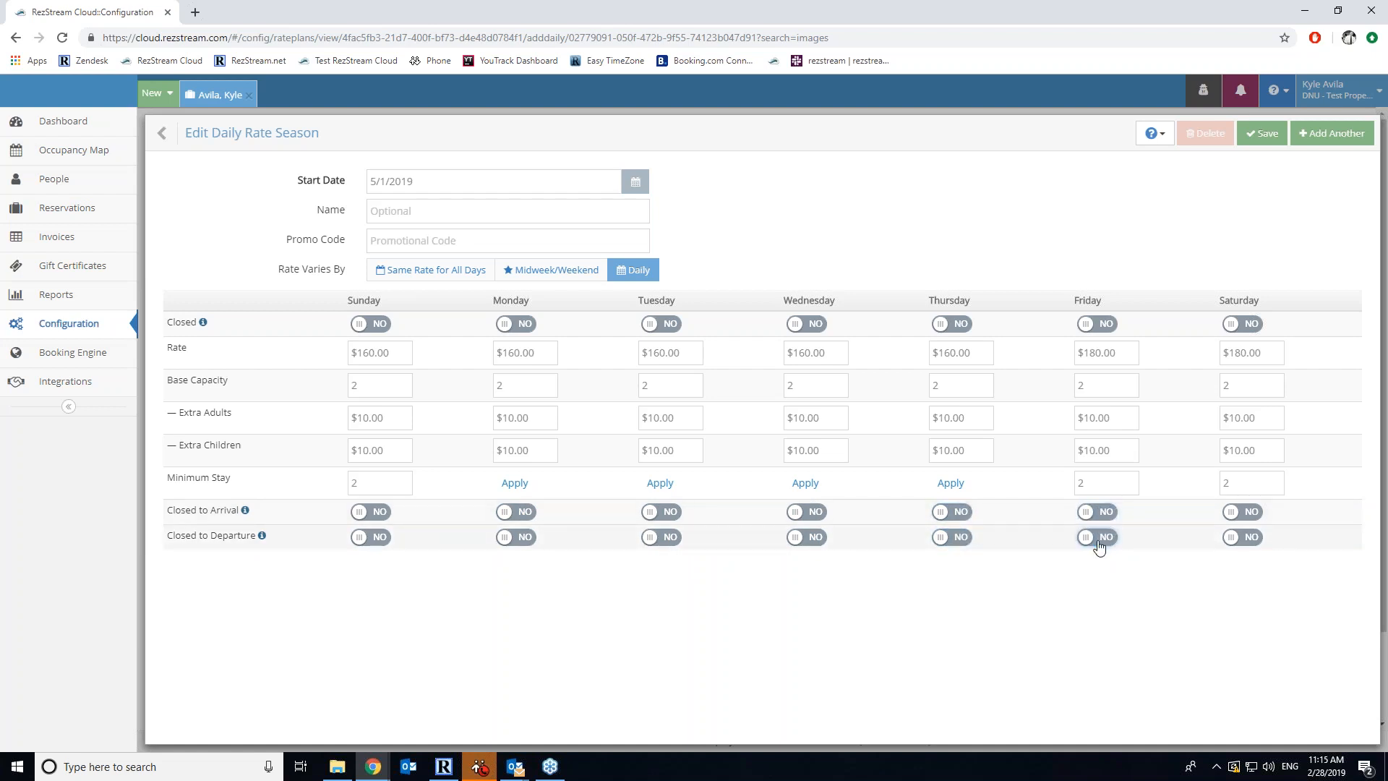
Save the 5/1/2019 season and reopen it briefly to review its daily settings
left_click(1262, 134)
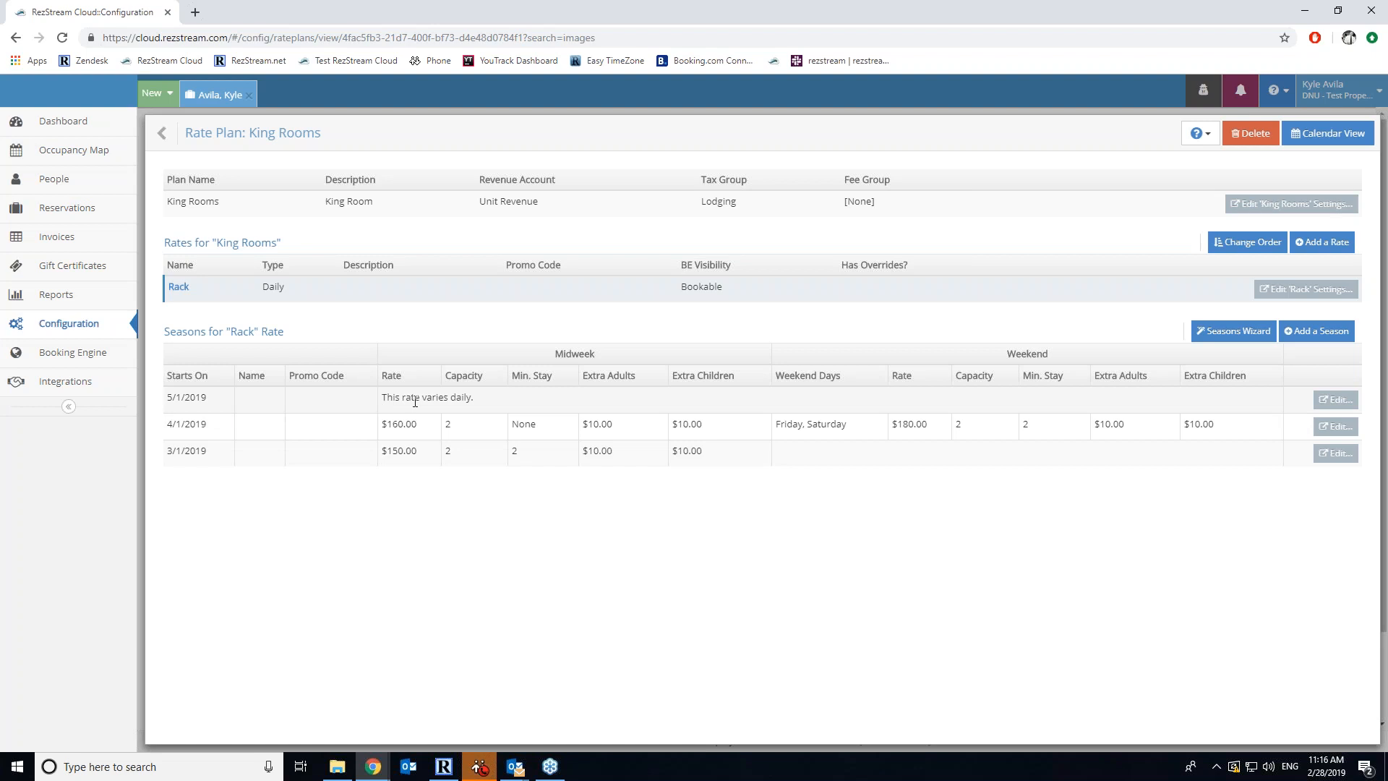
left_click(1332, 401)
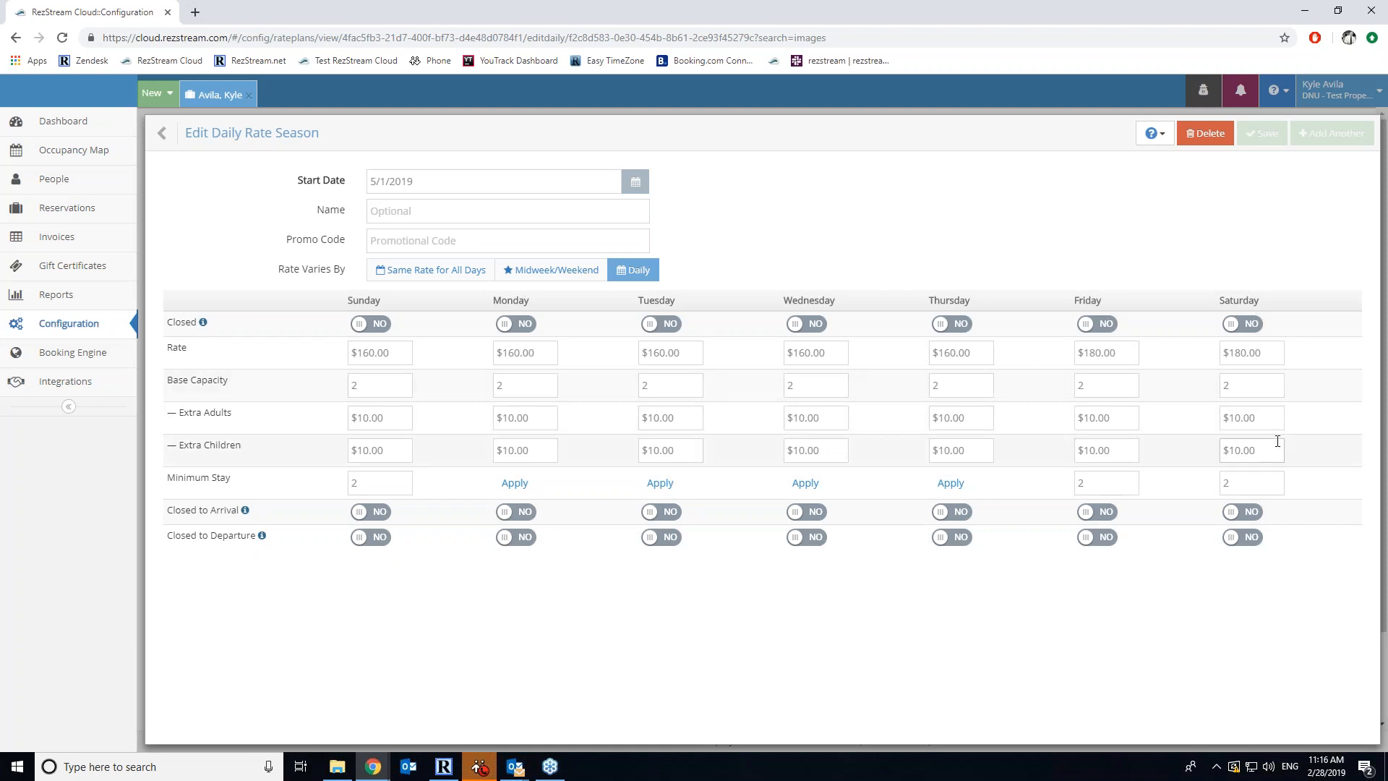
left_click(162, 133)
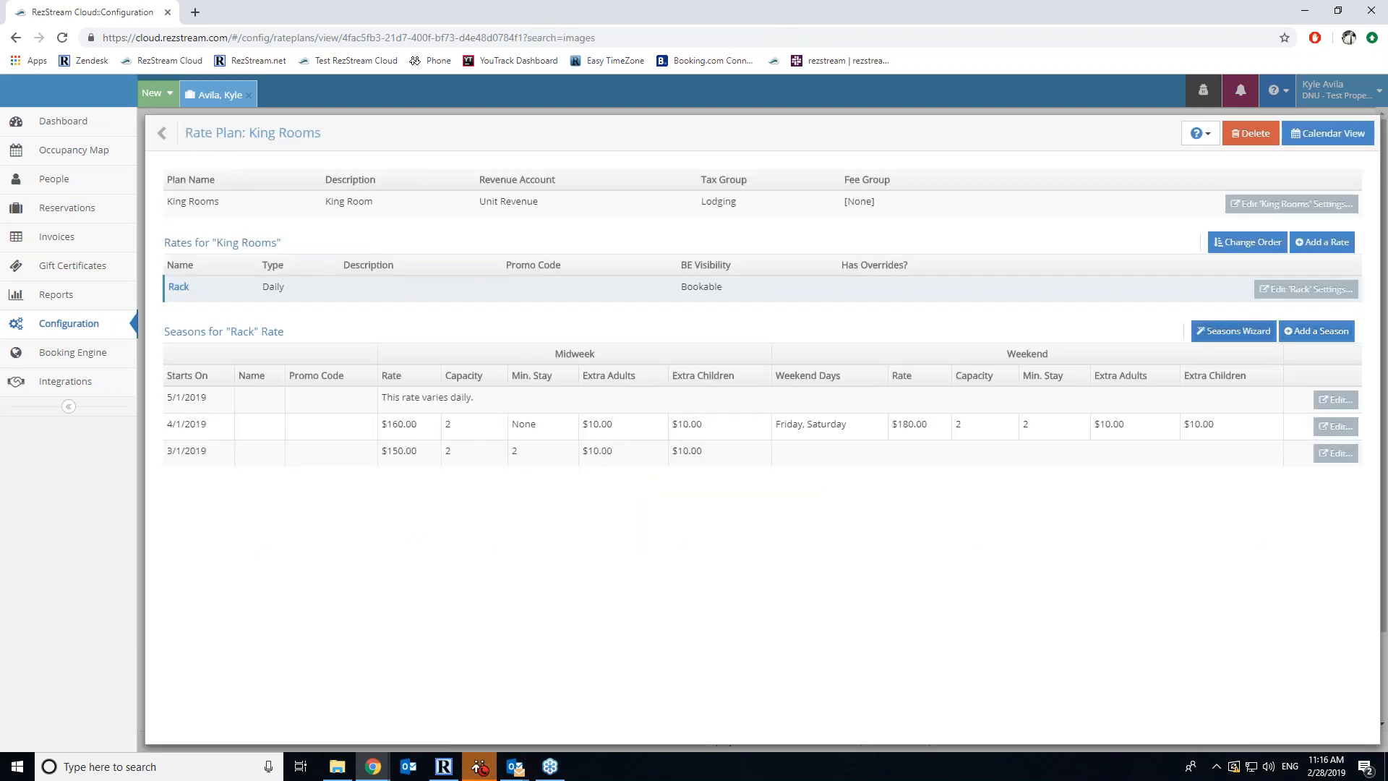
Add a Rack season starting 6/1/2019 with the same rate for all days, mark it closed every day, and save it
left_click(1310, 339)
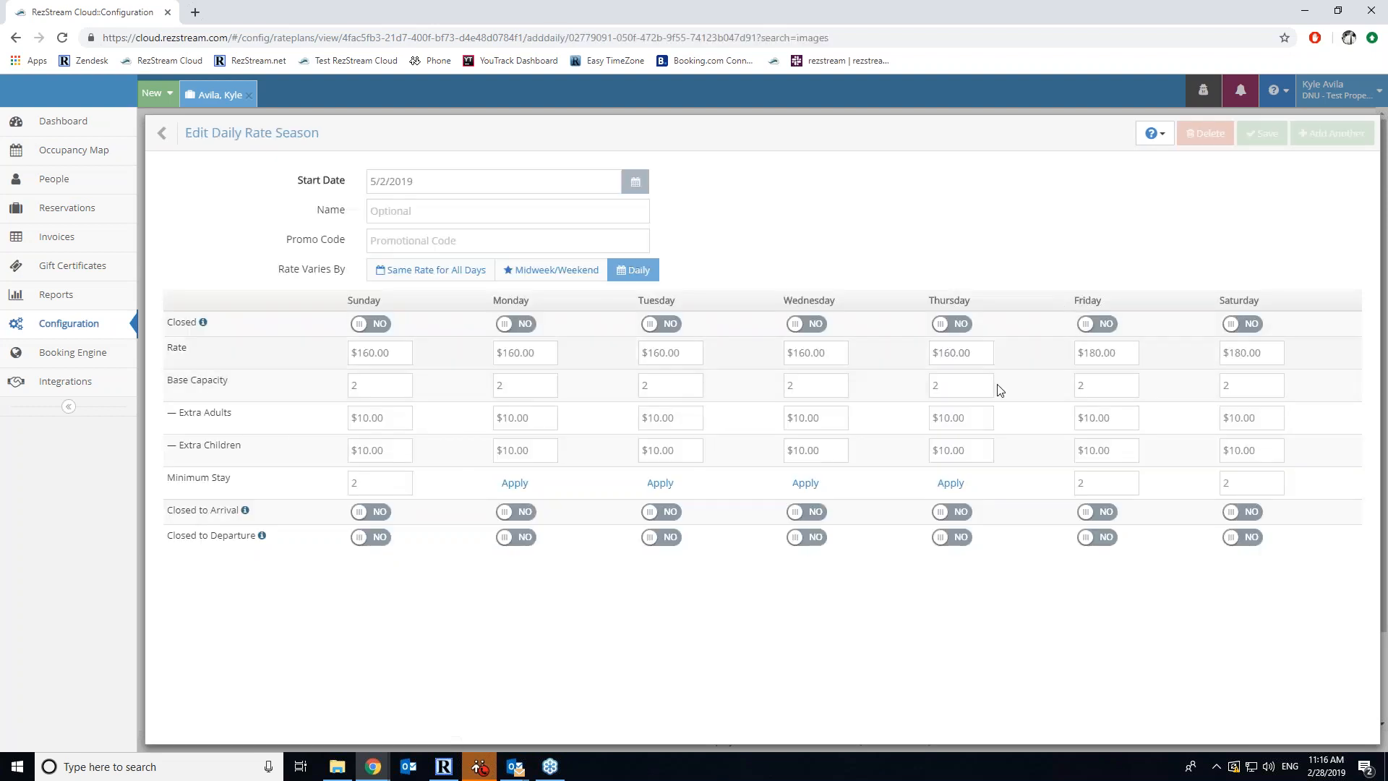
left_click(446, 279)
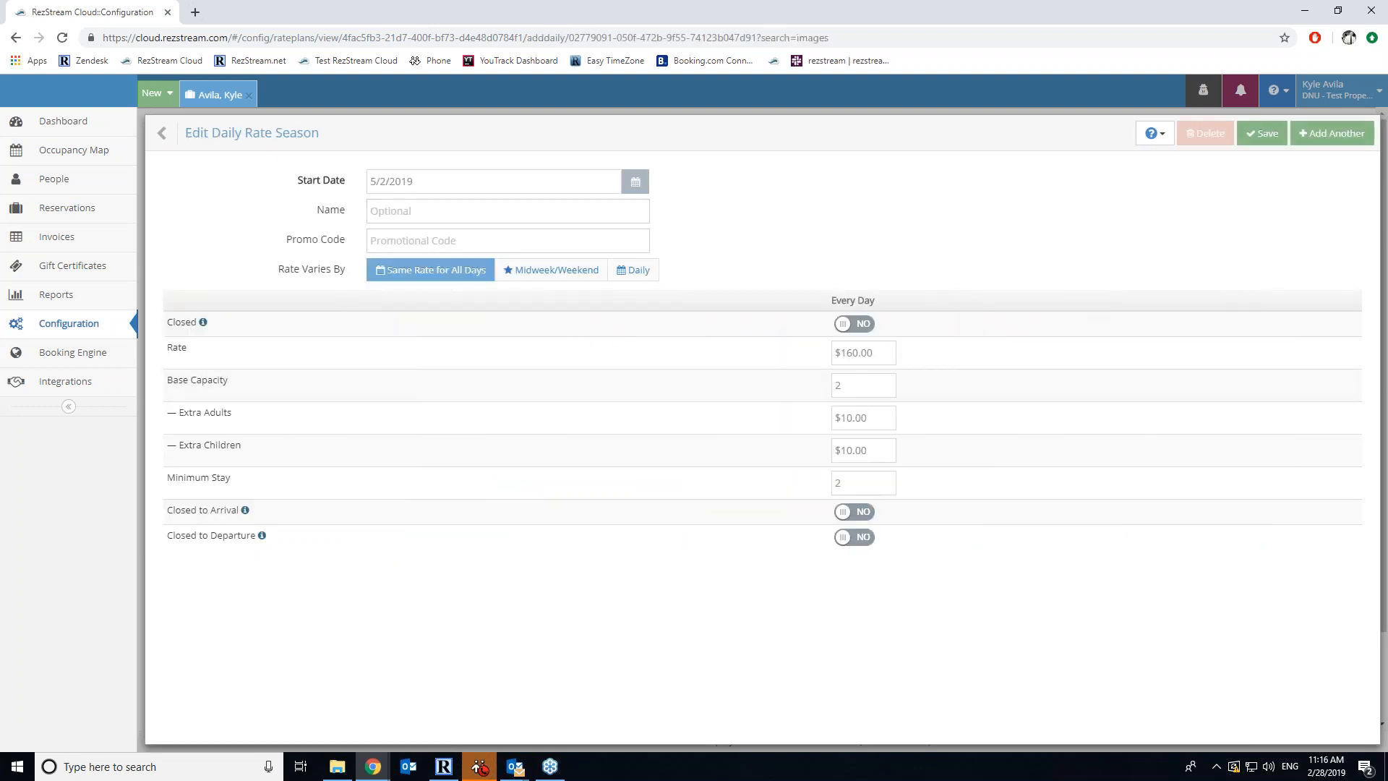
left_click(635, 181)
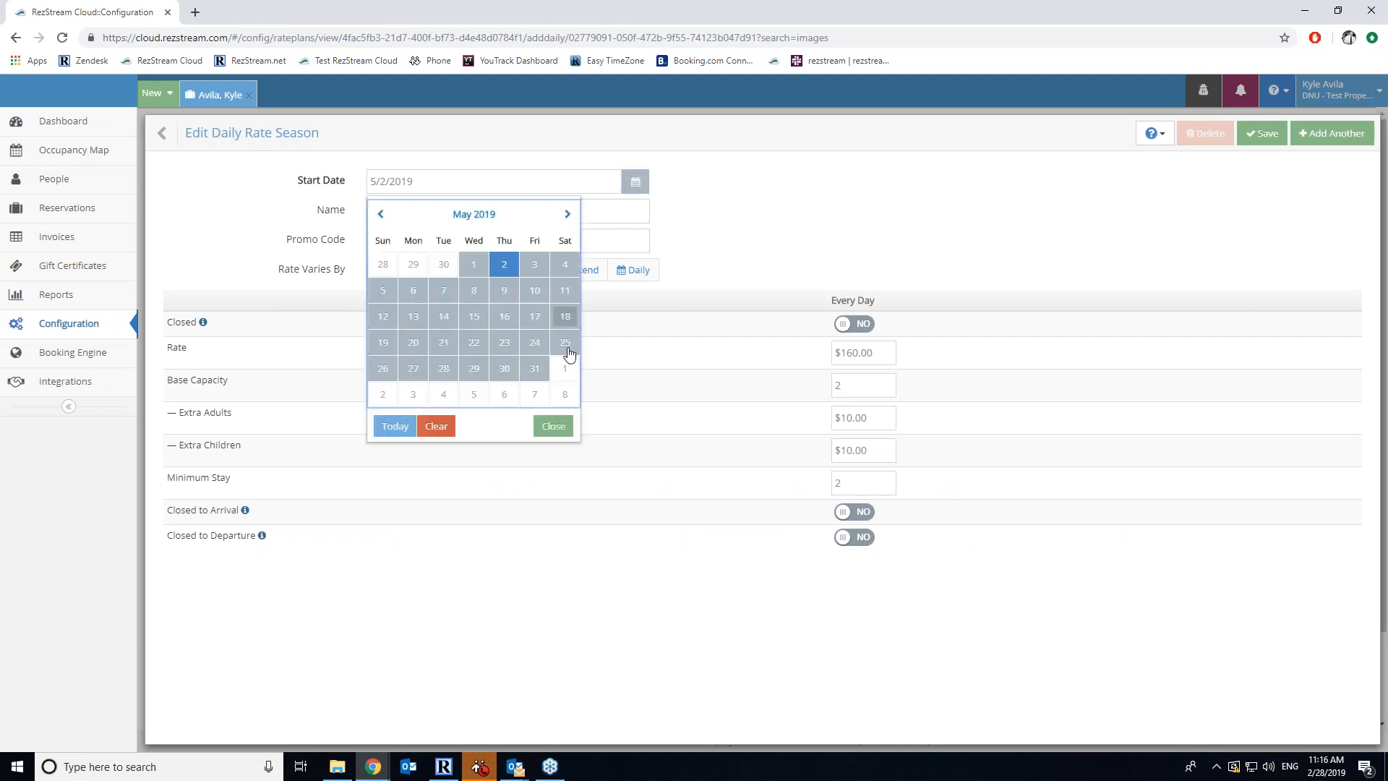
left_click(565, 370)
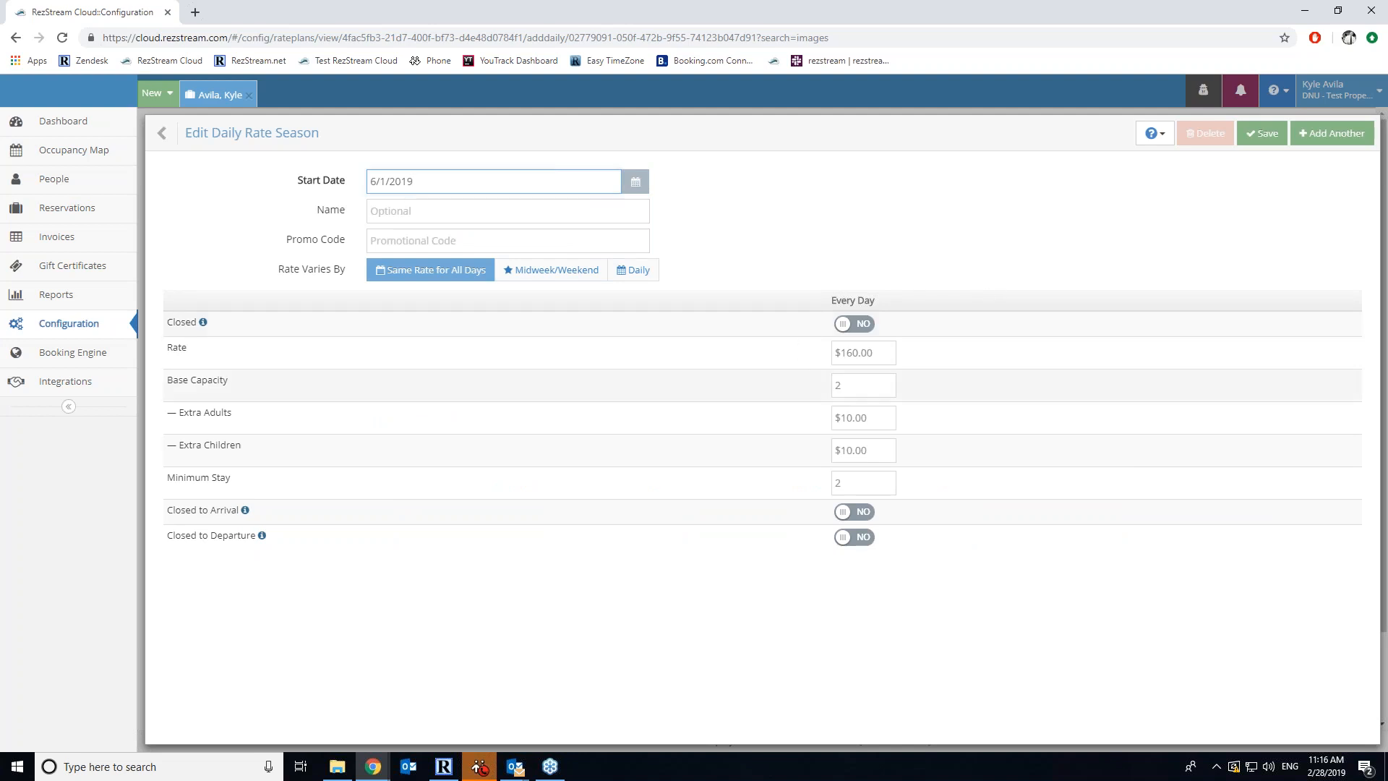
left_click(863, 324)
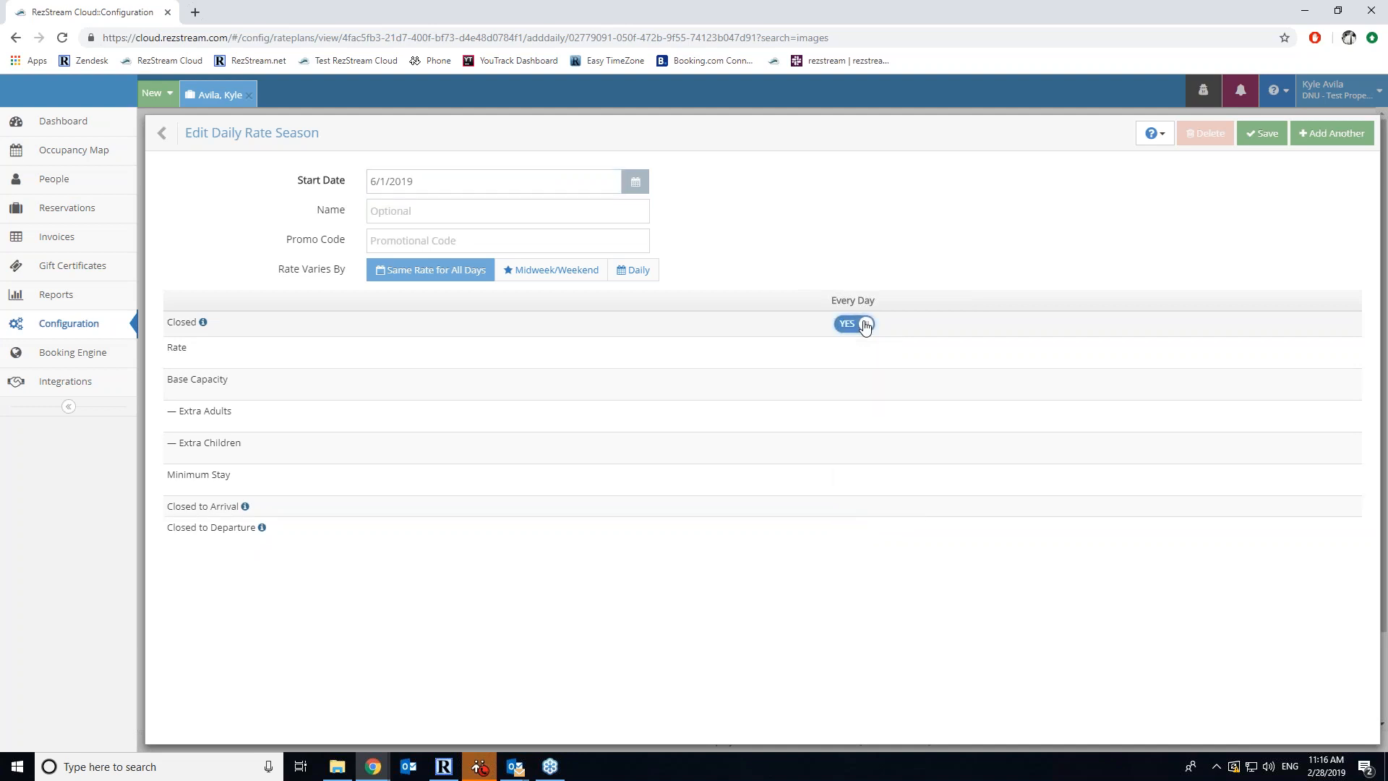
left_click(1275, 132)
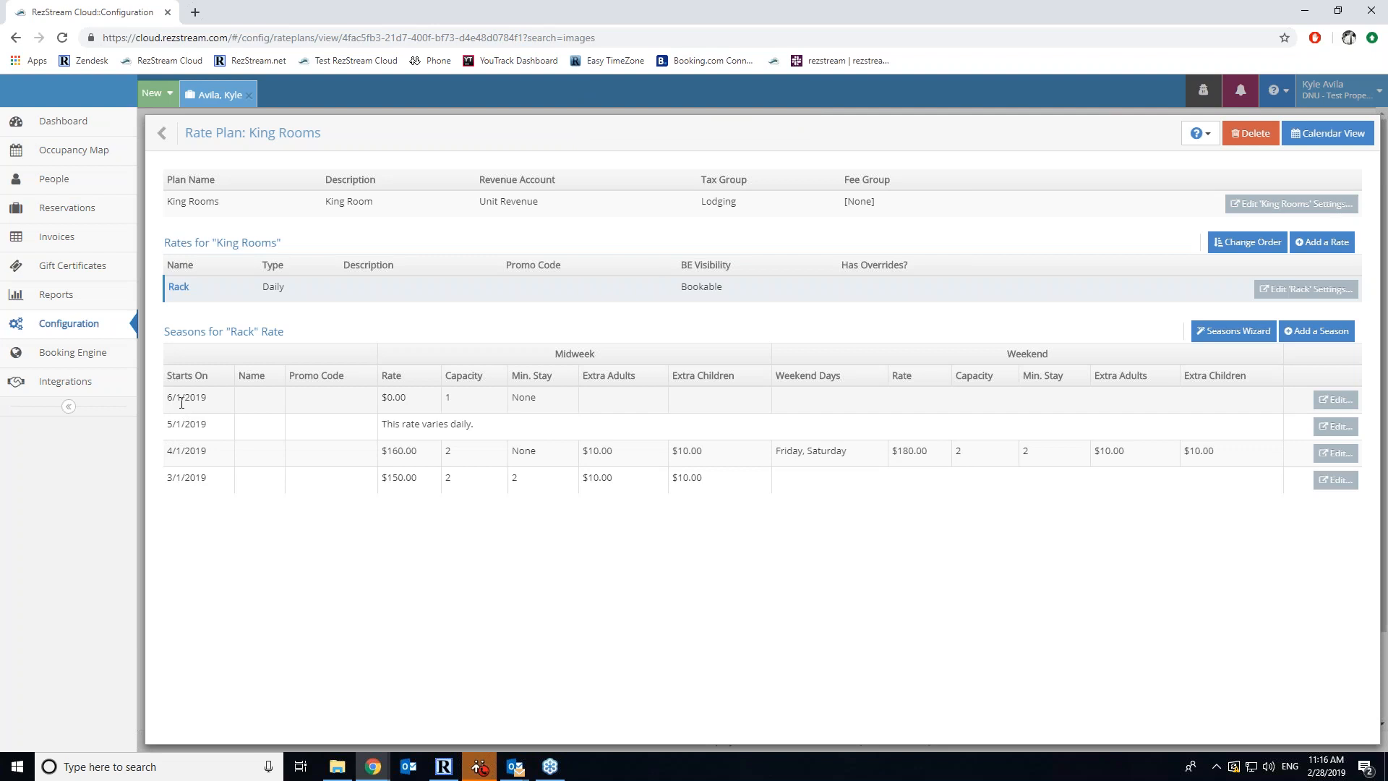
Start a new Rack season from 7/1/2019 and turn off its every-day closure
left_click(1339, 333)
left_click(635, 185)
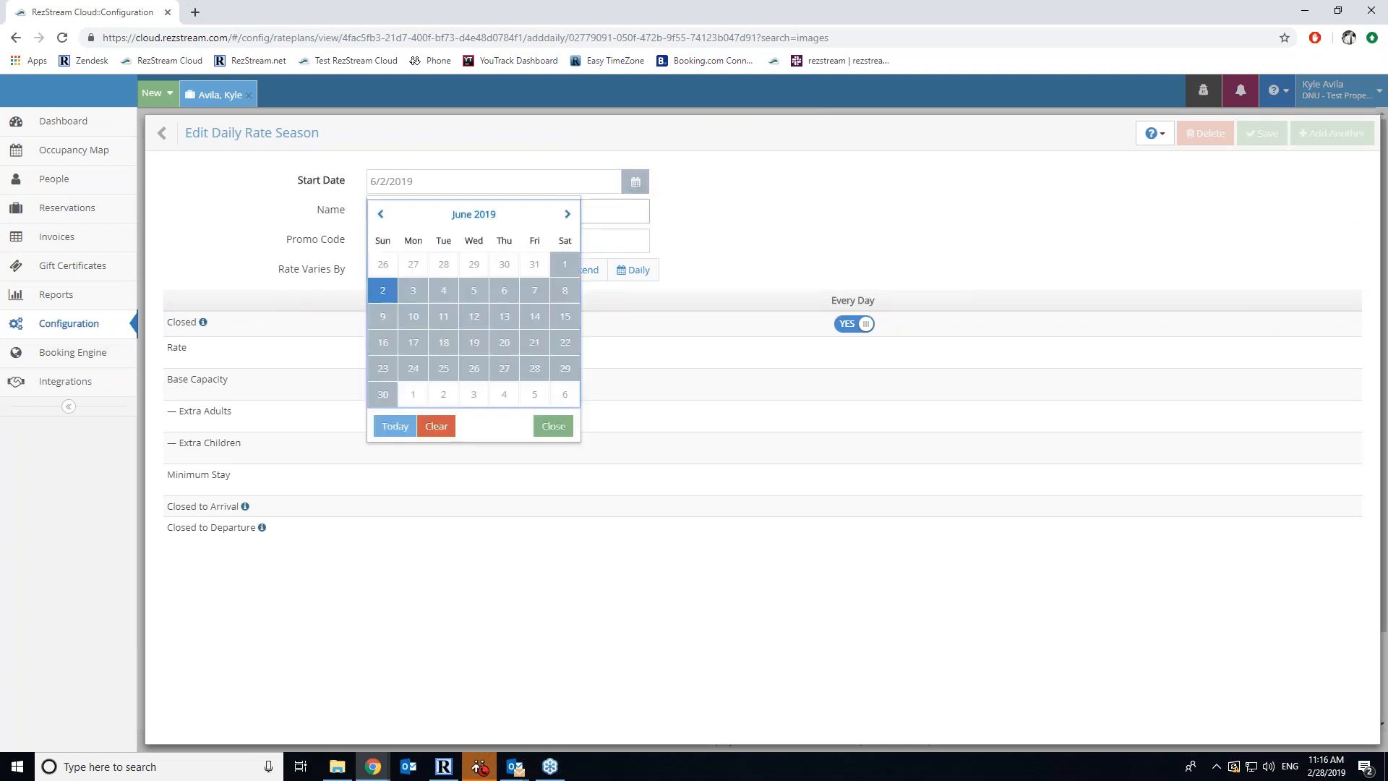
left_click(412, 394)
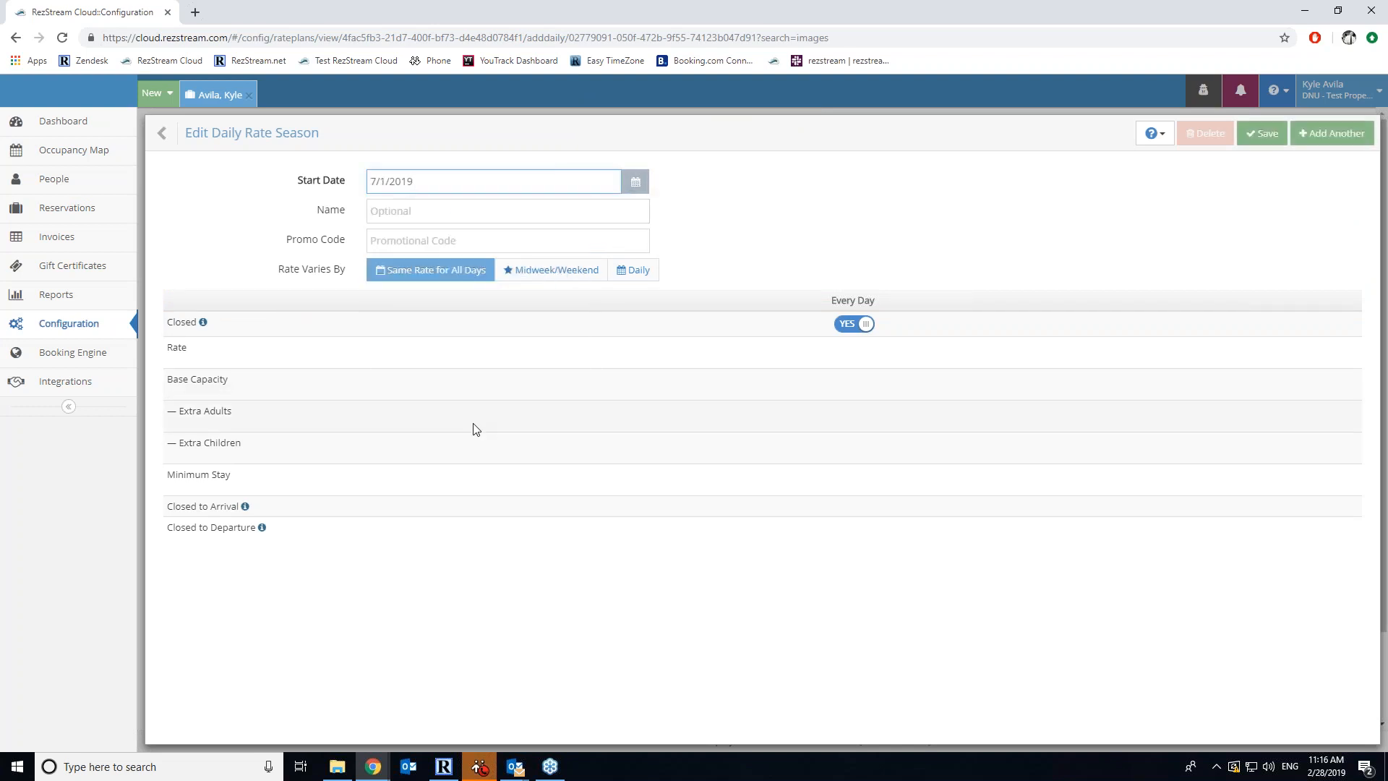
left_click(854, 323)
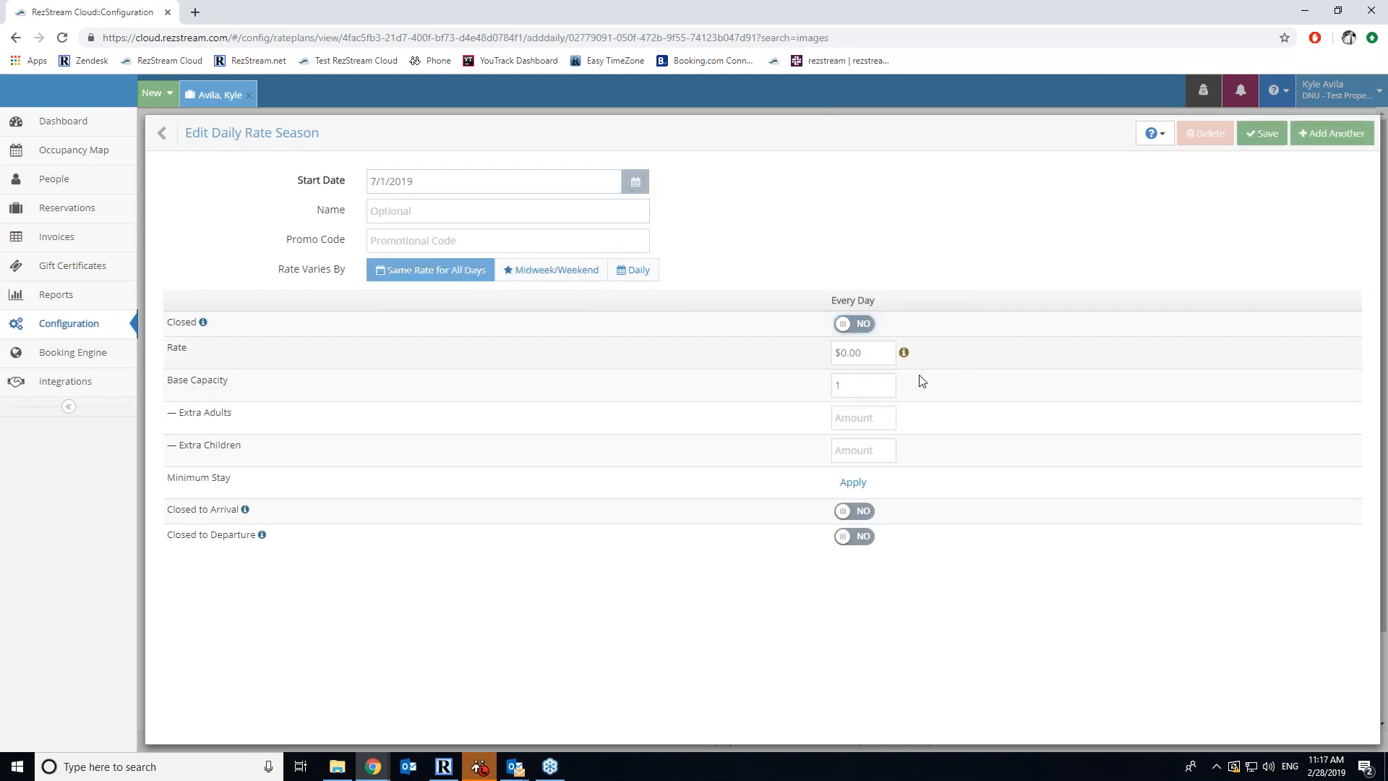
Set the July season's rate to $160, base capacity to 2, and extra adults and children to $10 each, and save it
left_click(835, 352)
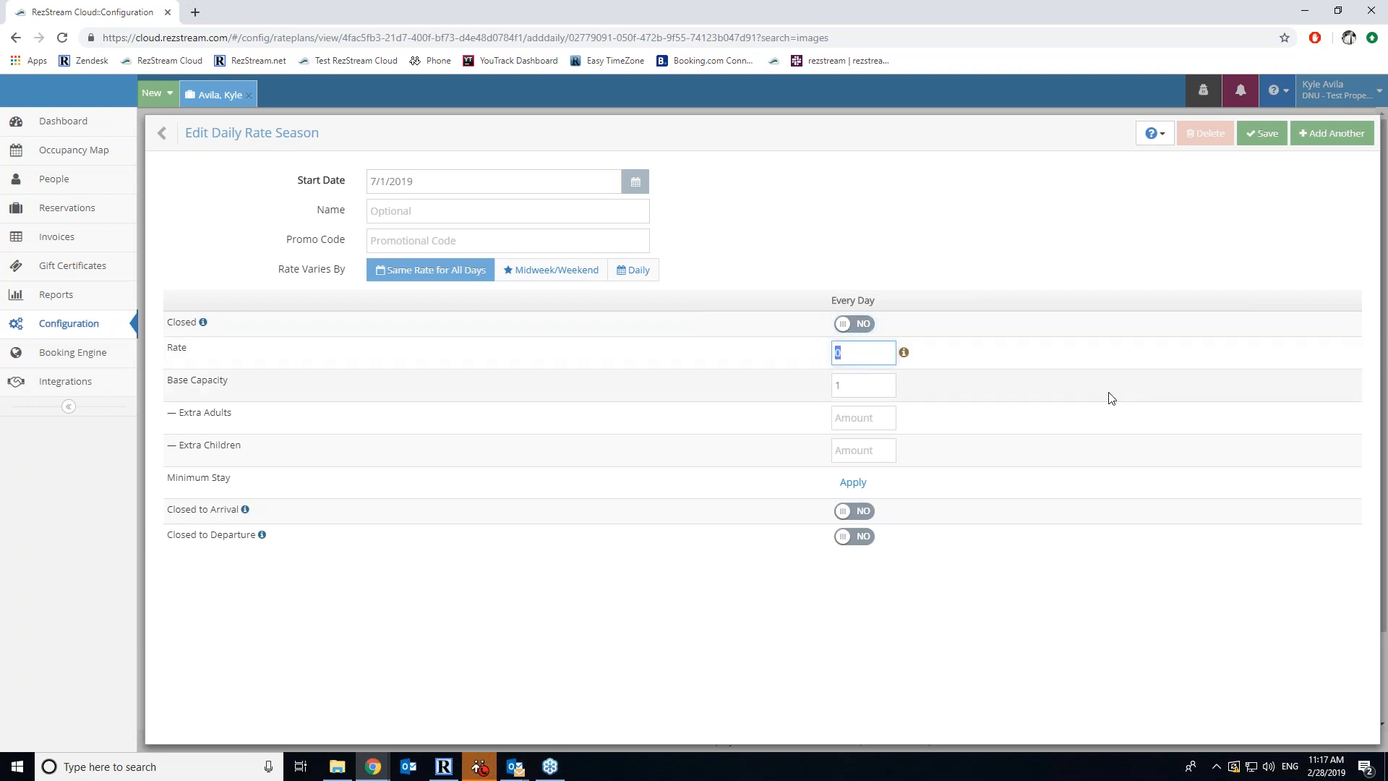
type("160")
key("Tab")
type("2")
key("Tab")
type("10")
key("Tab")
type("10")
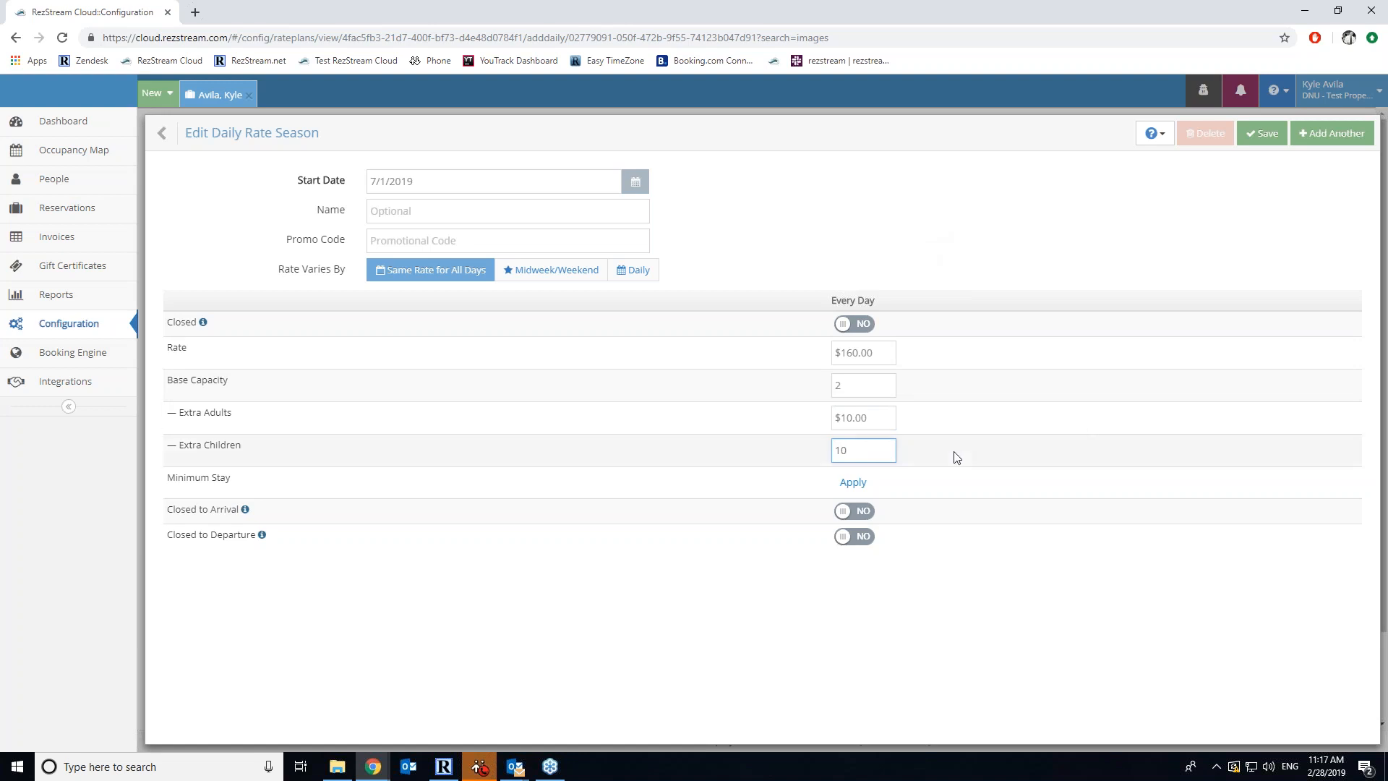
left_click(1264, 144)
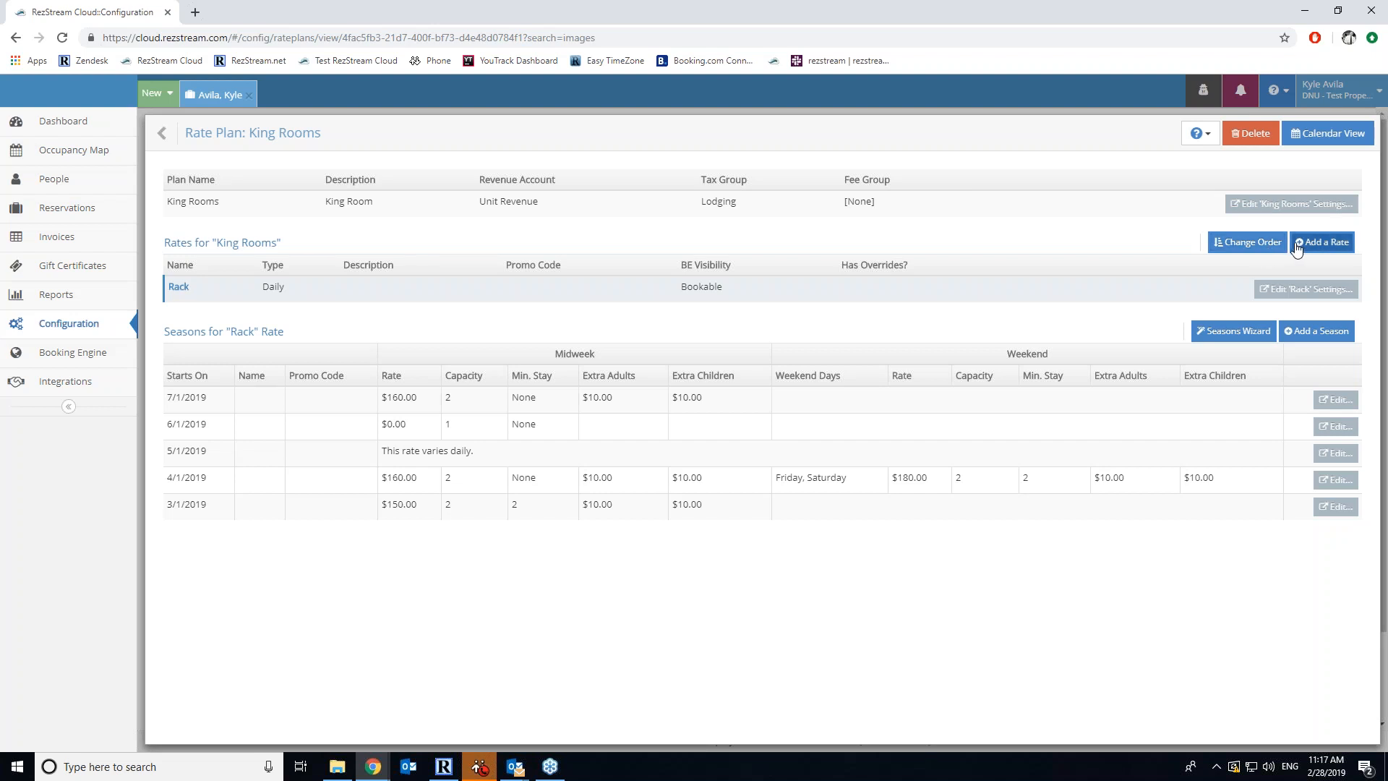
Add a rate named Weekly to the King Rooms plan with Bookable visibility and the Extended rate type, and save it
left_click(1336, 250)
left_click(526, 214)
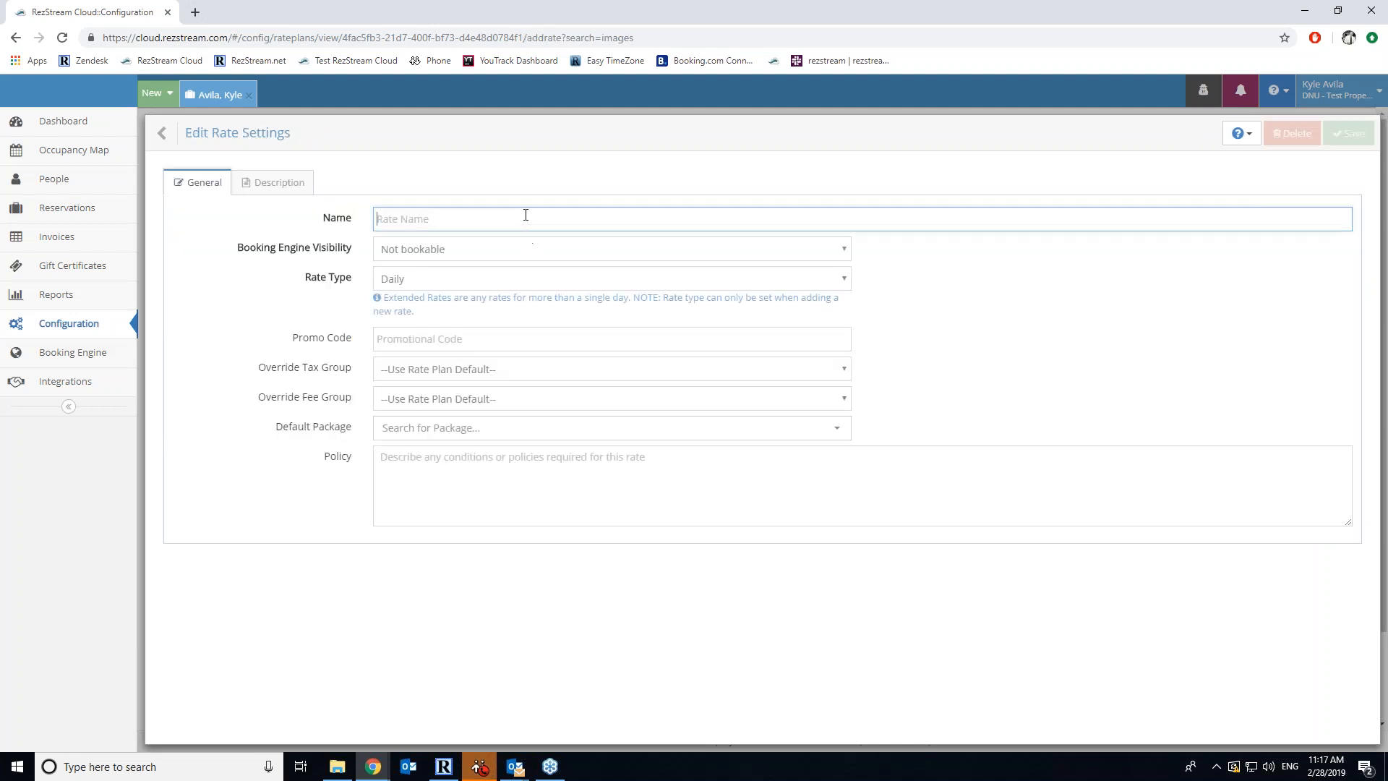
type("Weekly")
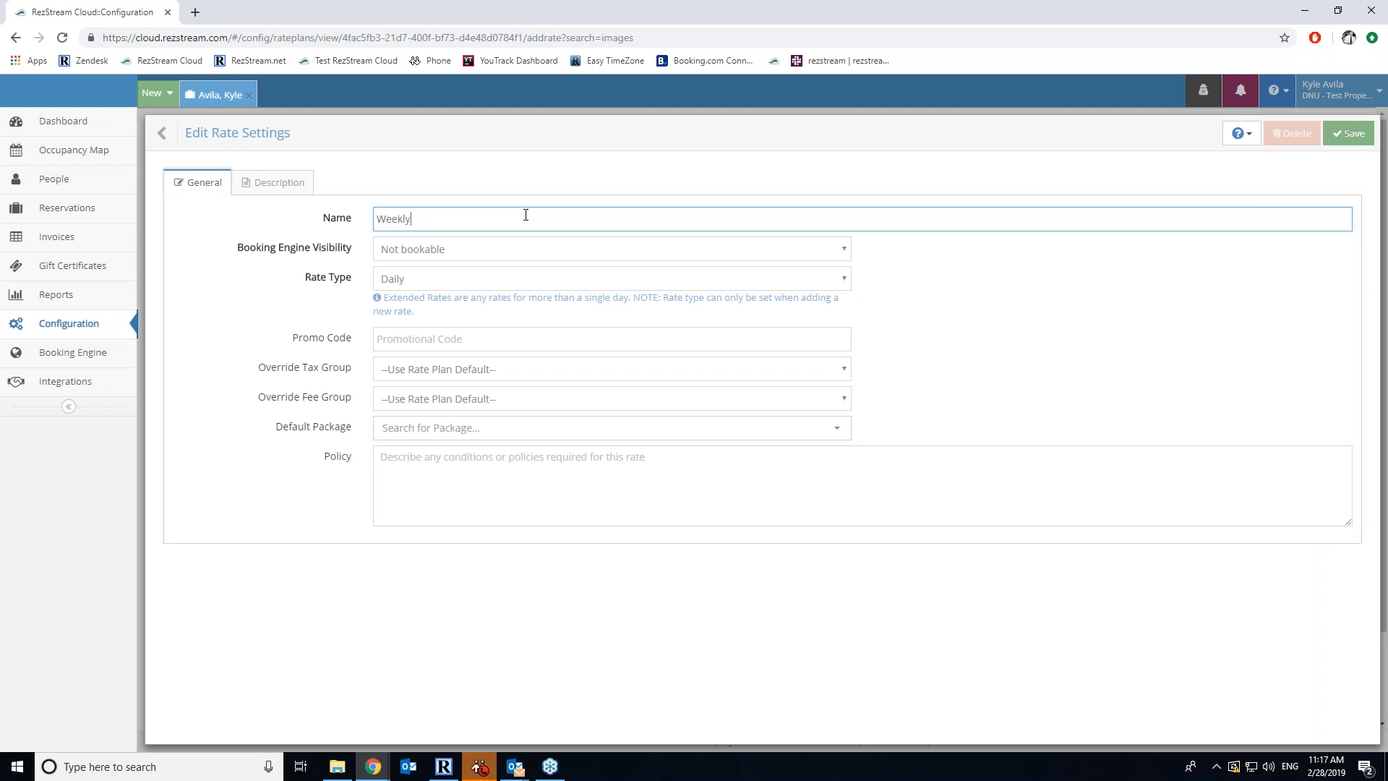
left_click(510, 248)
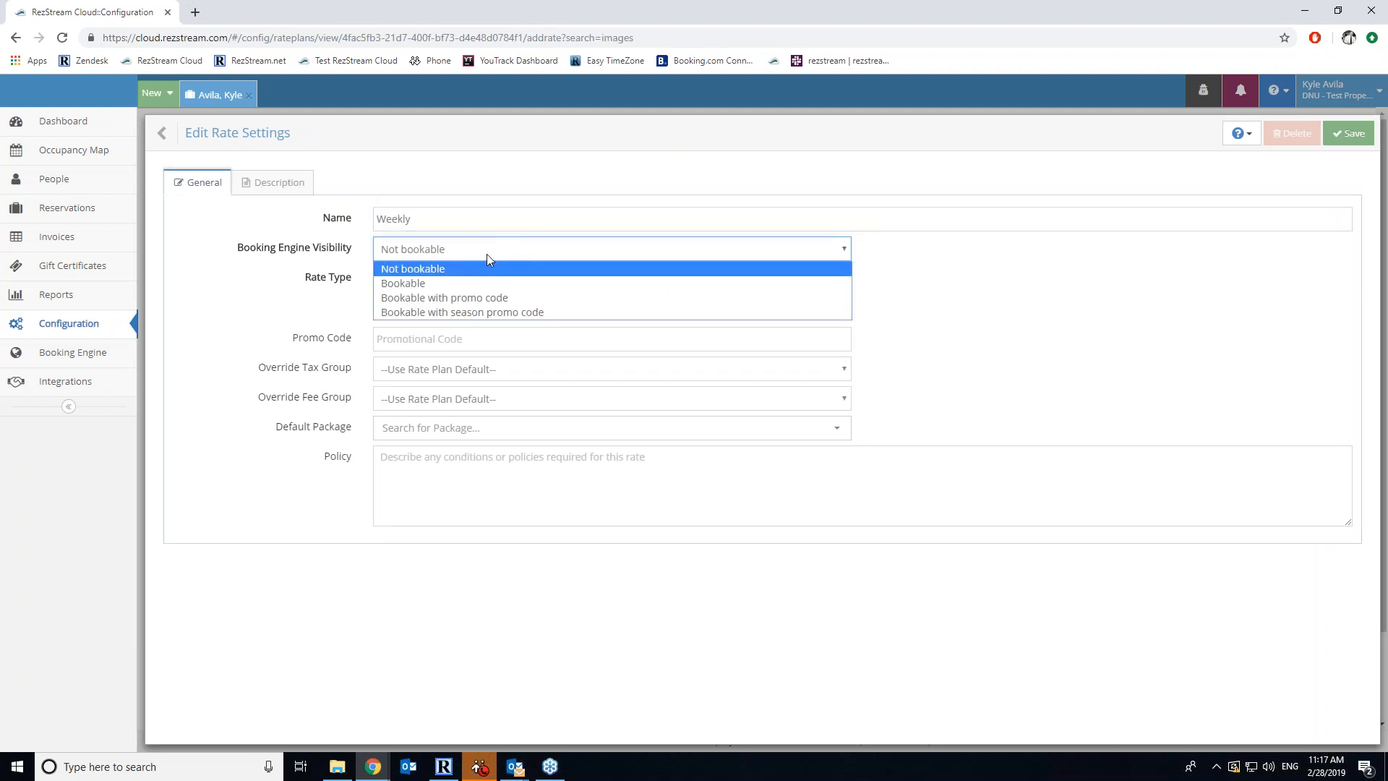
left_click(470, 281)
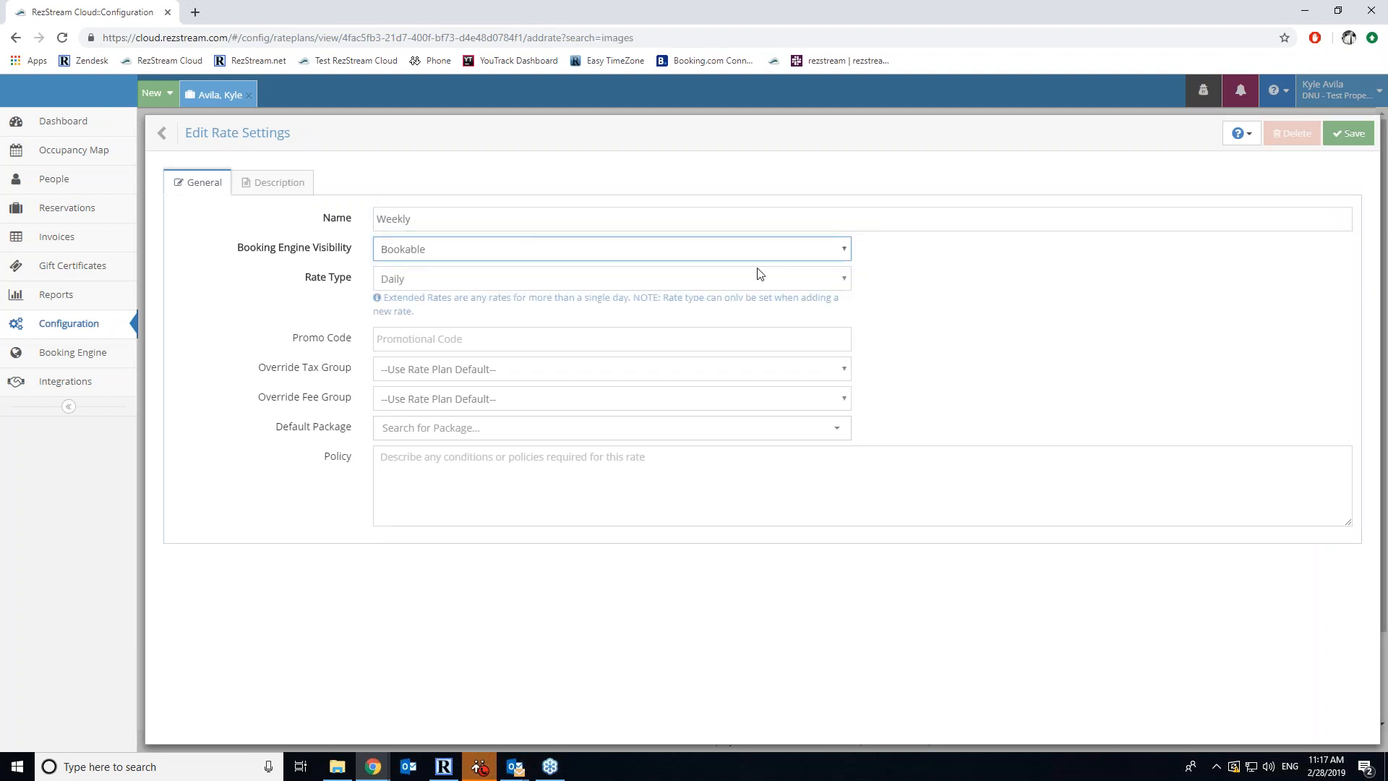
left_click(446, 284)
left_click(445, 312)
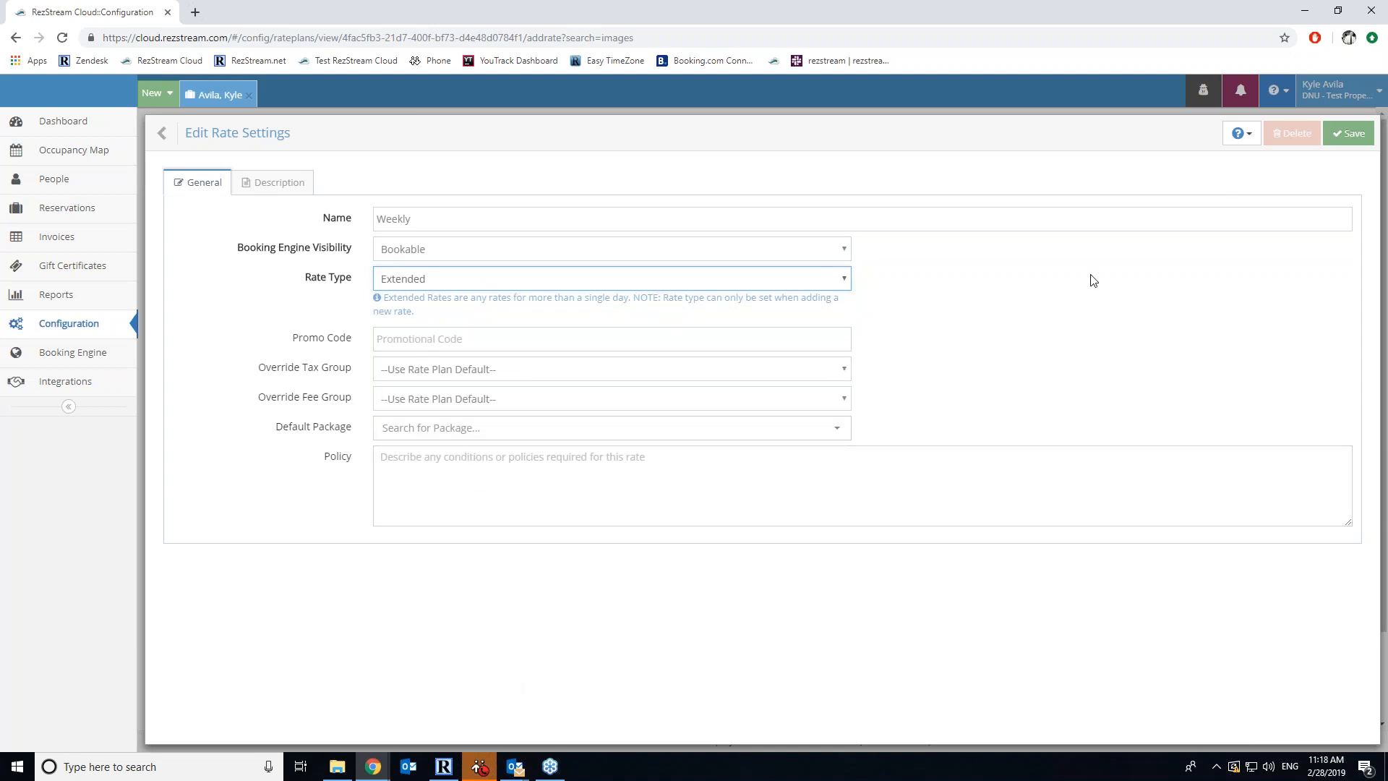
left_click(1349, 133)
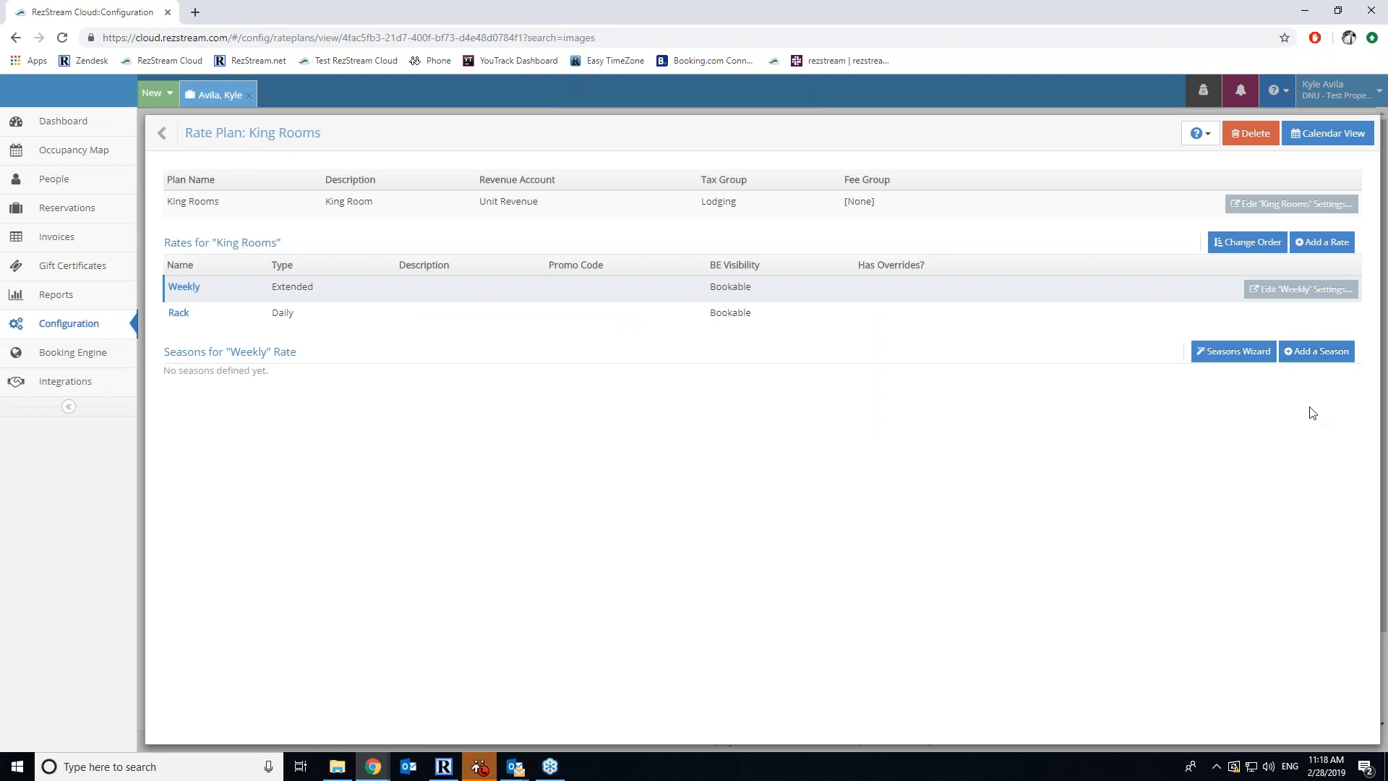
Start a season for the Weekly rate from 3/1/2019 with a rate of $1,500
left_click(1324, 359)
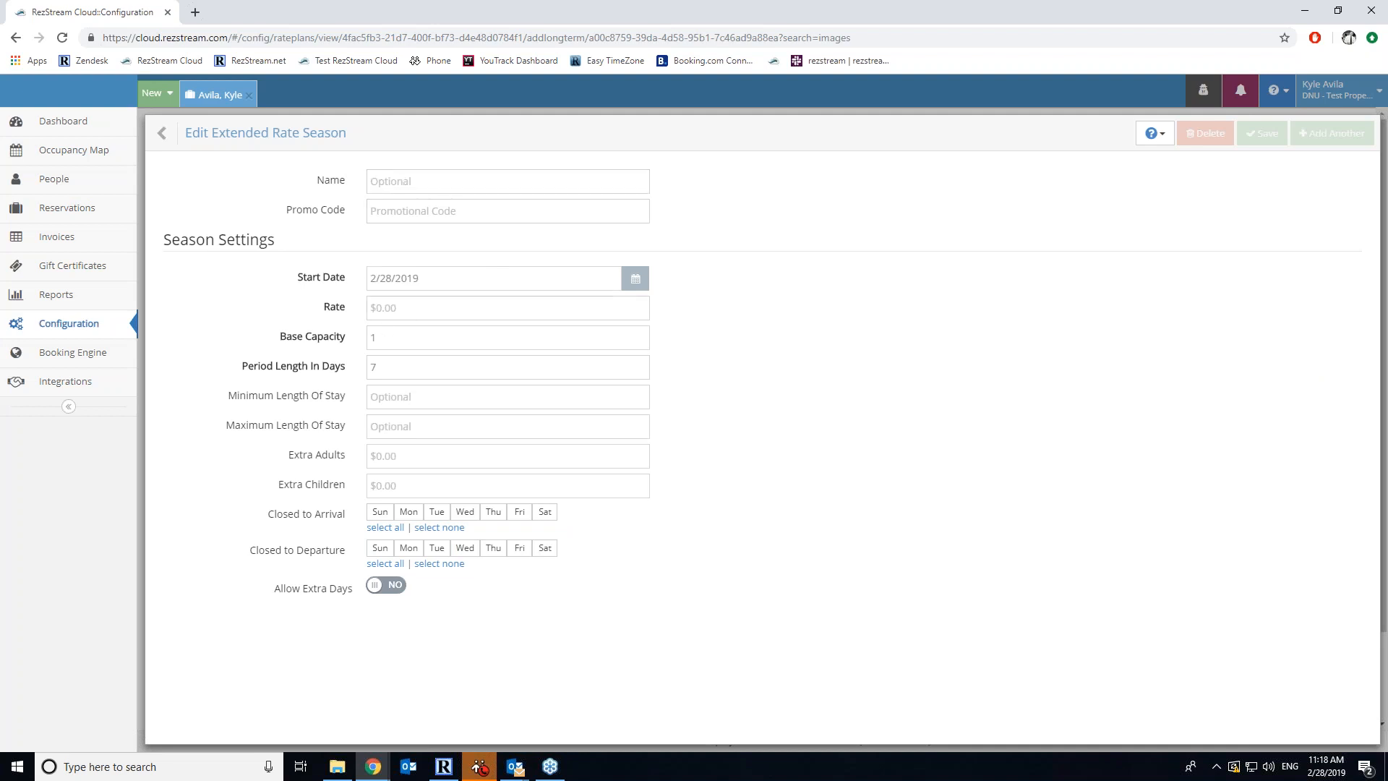
left_click(635, 278)
left_click(534, 464)
left_click(428, 310)
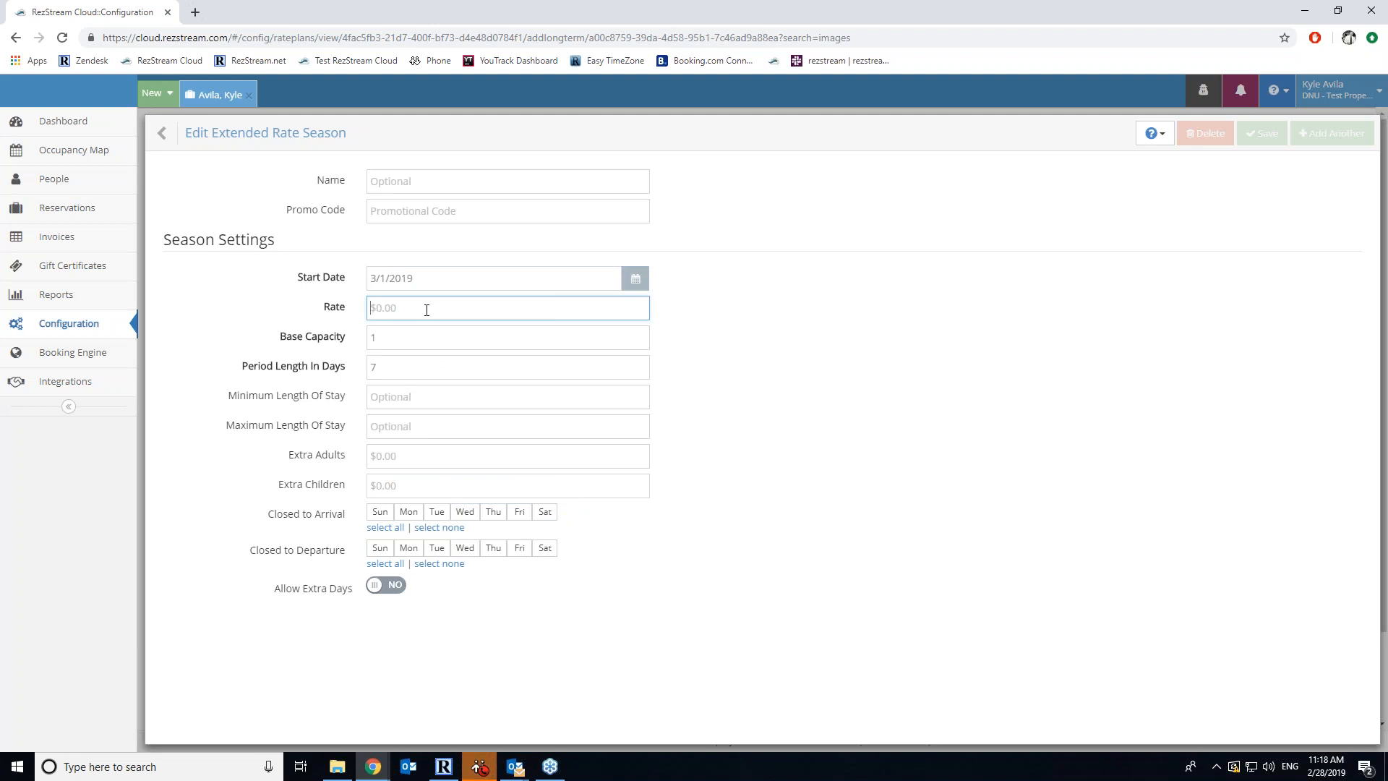
type("1500")
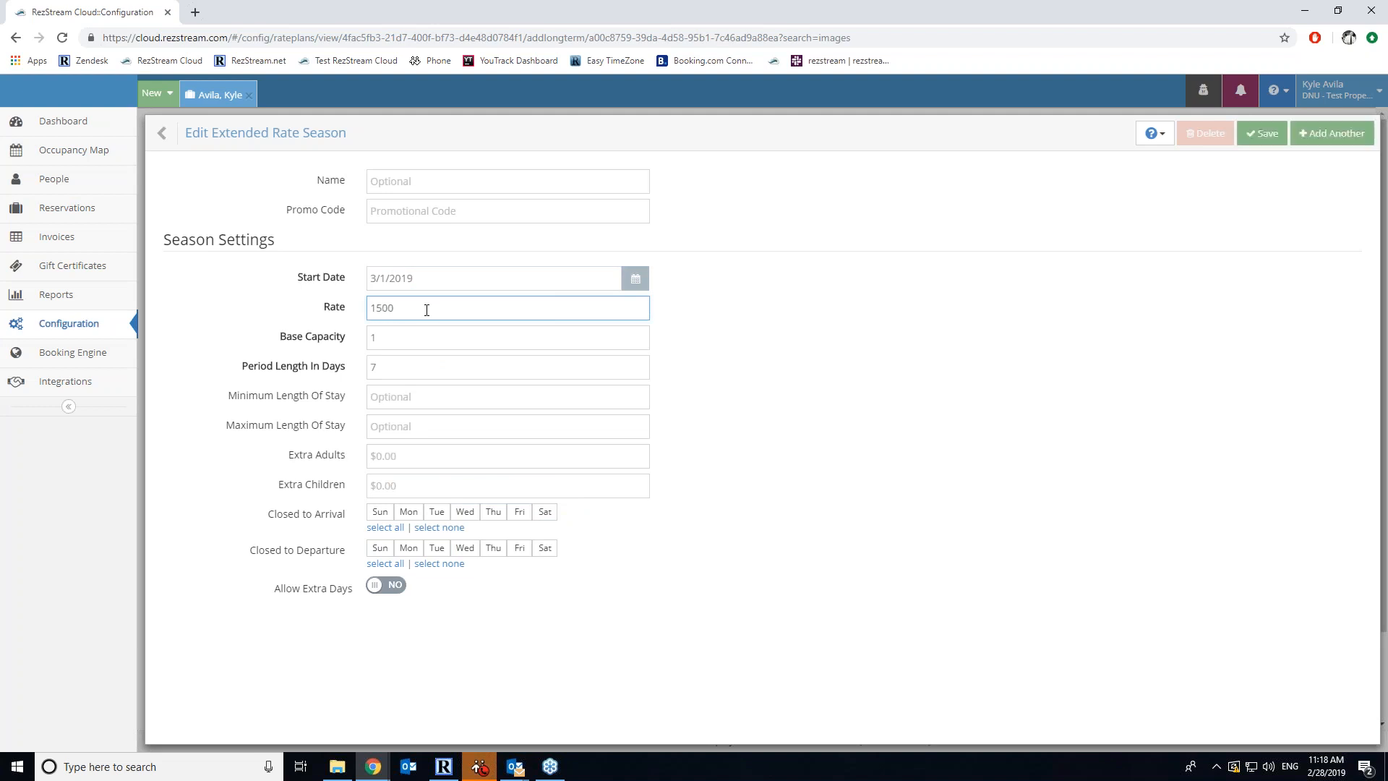
Set the Weekly season's base capacity to 2 and its minimum length of stay to 7
left_click_drag(424, 328, 368, 337)
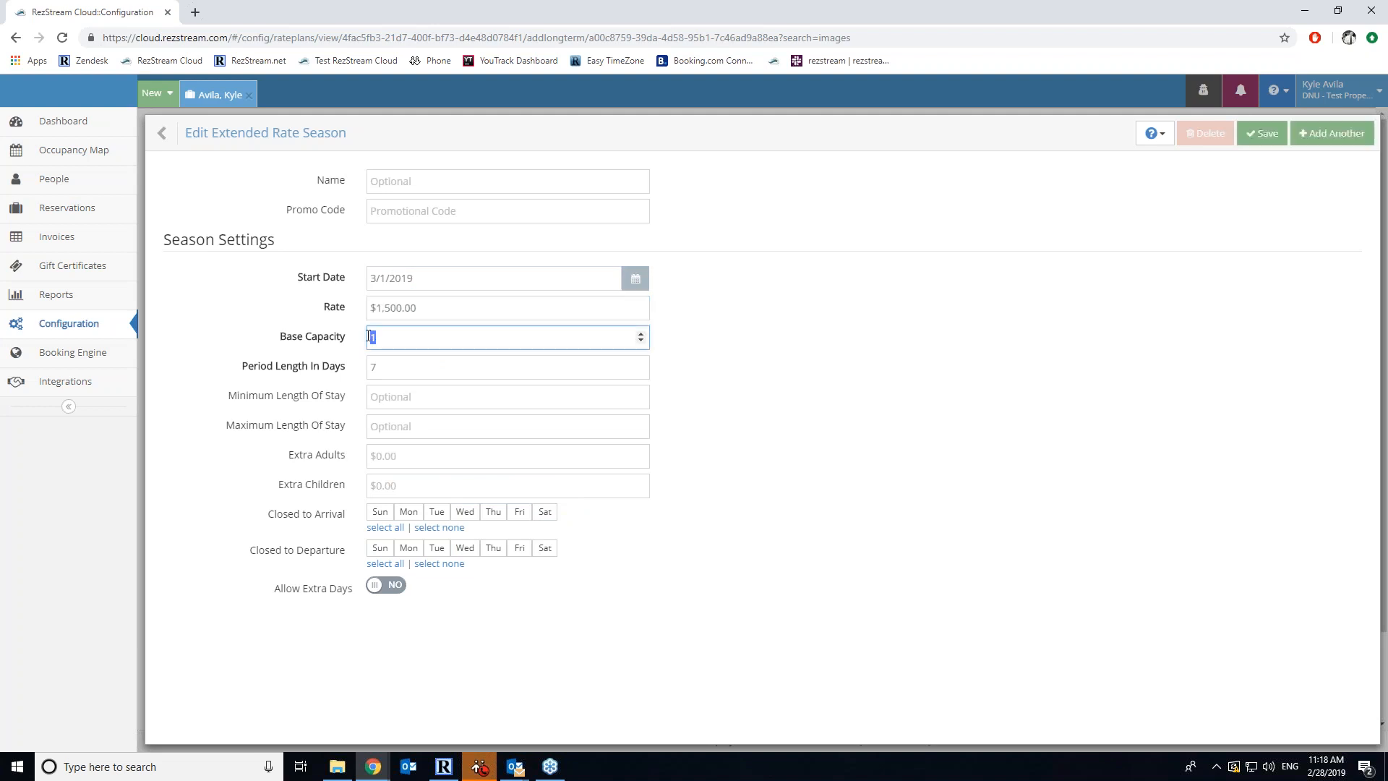
type("2")
left_click(402, 370)
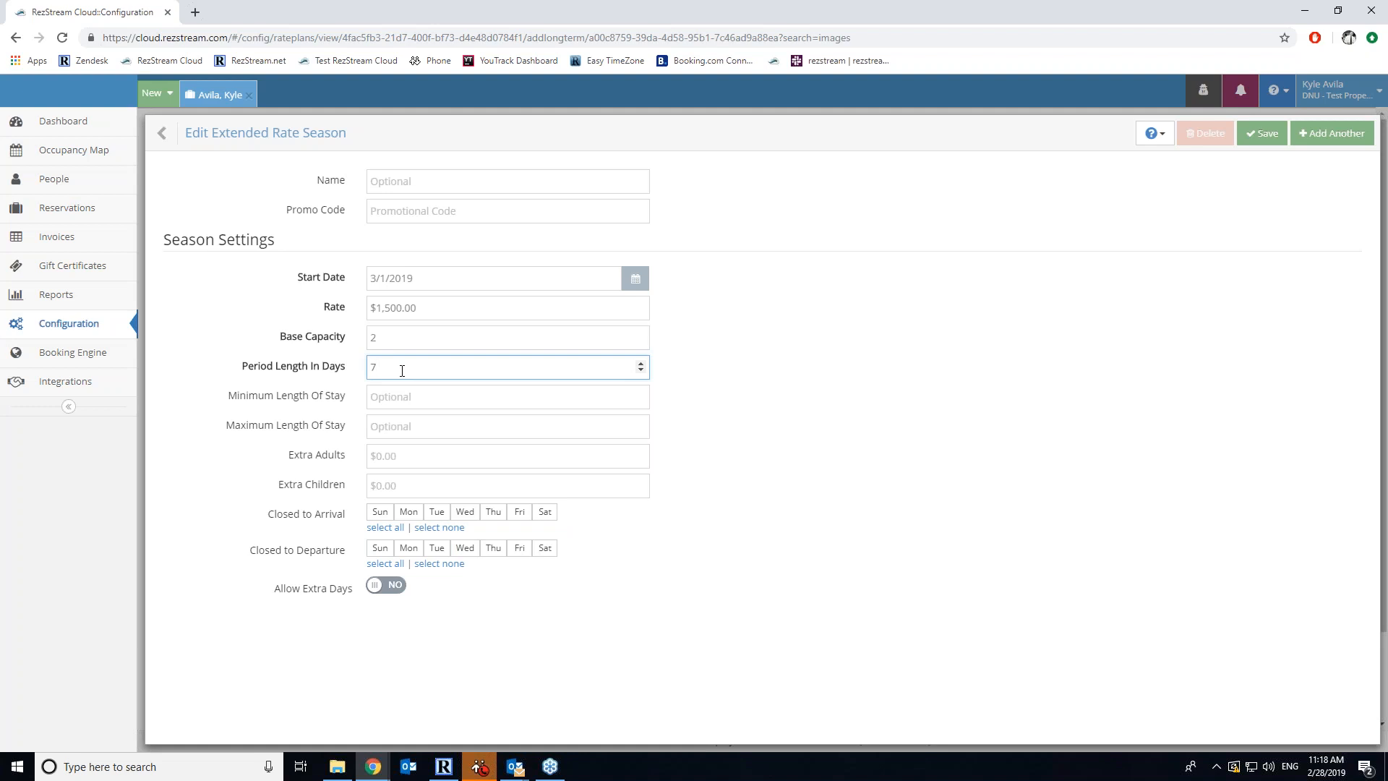
left_click(399, 396)
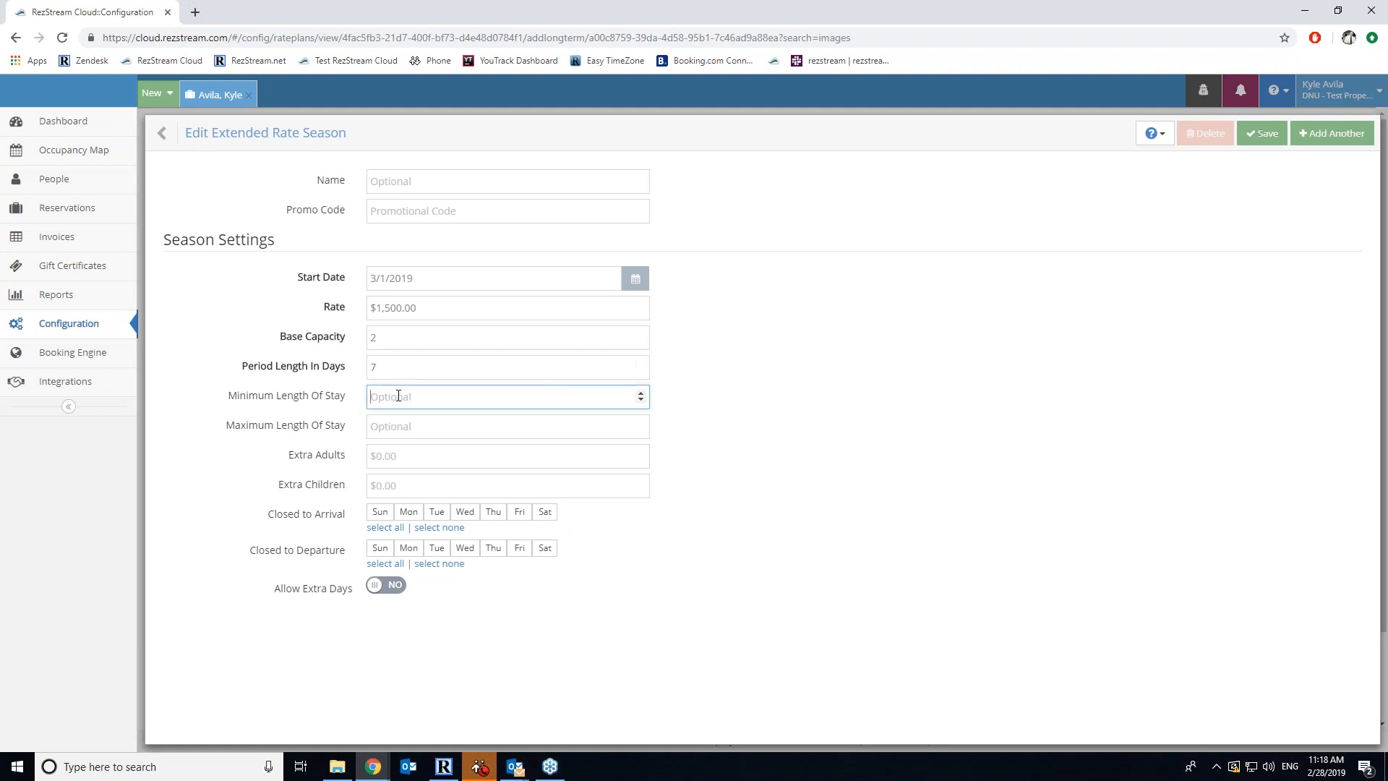
type("7")
left_click(404, 426)
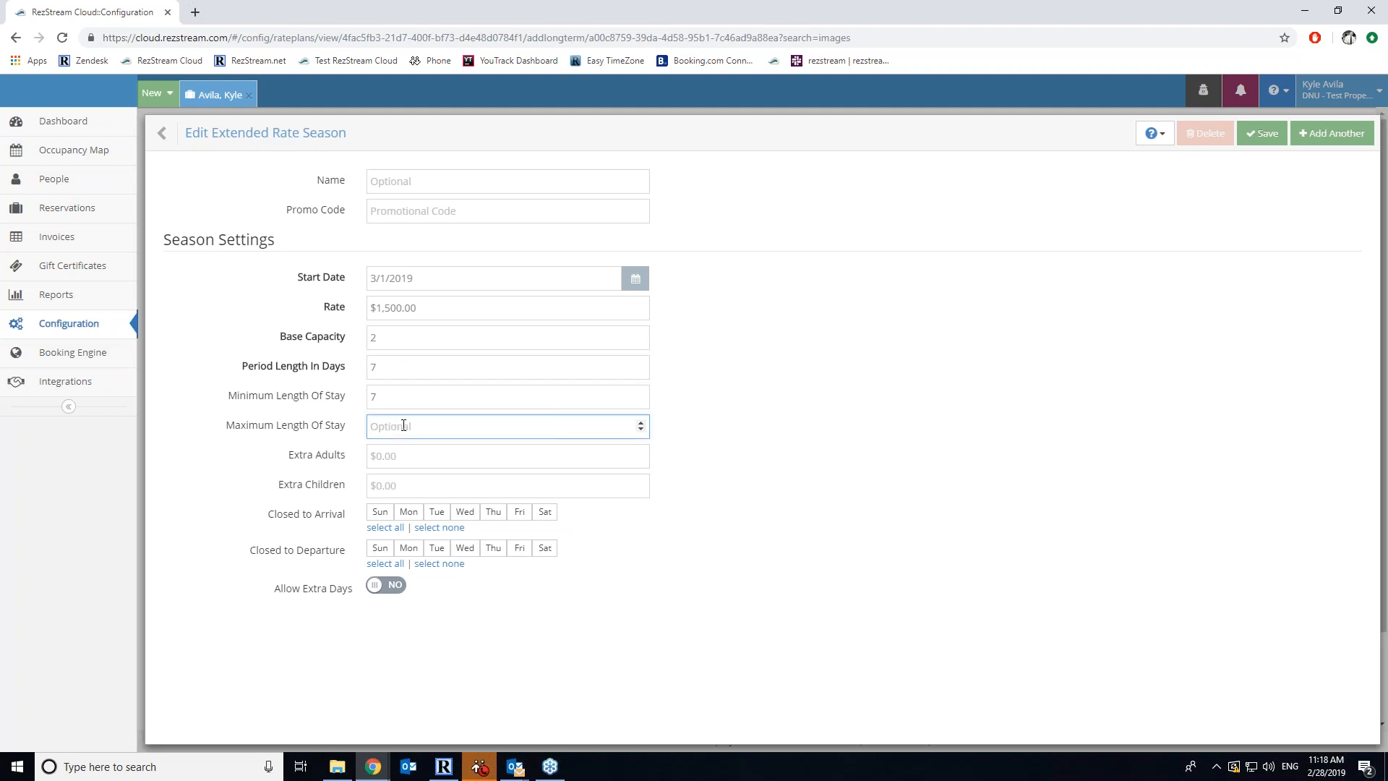
Set the Weekly season's maximum length of stay to 14, and extra adults and extra children to $60 each
type("14")
left_click(401, 454)
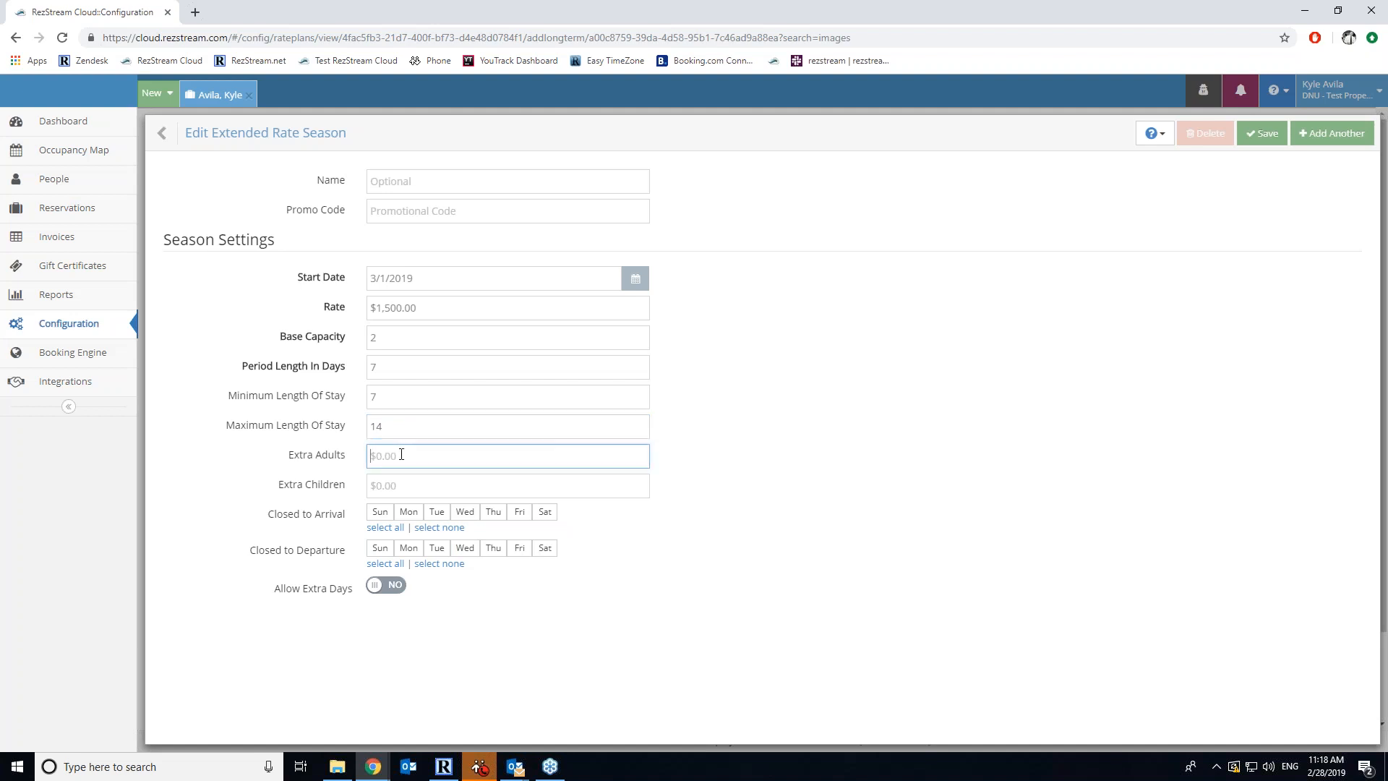
type("60")
key("Tab")
type("60")
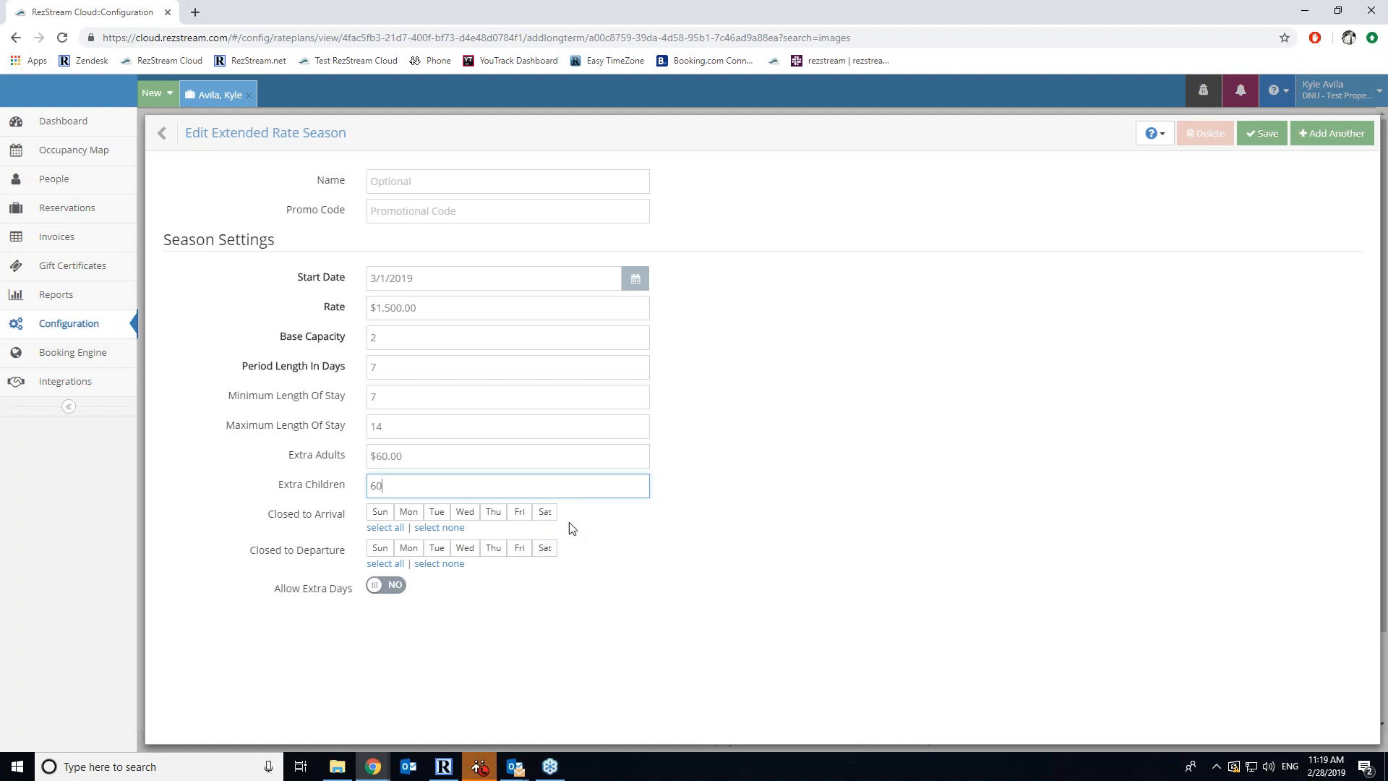
Mark Sunday through Friday as closed to arrival and closed to departure for the March Weekly season
left_click(379, 512)
left_click(409, 511)
left_click(436, 511)
left_click(465, 512)
left_click(494, 513)
left_click(519, 513)
left_click(519, 548)
left_click(494, 548)
left_click(465, 548)
left_click(437, 548)
left_click(408, 547)
left_click(380, 547)
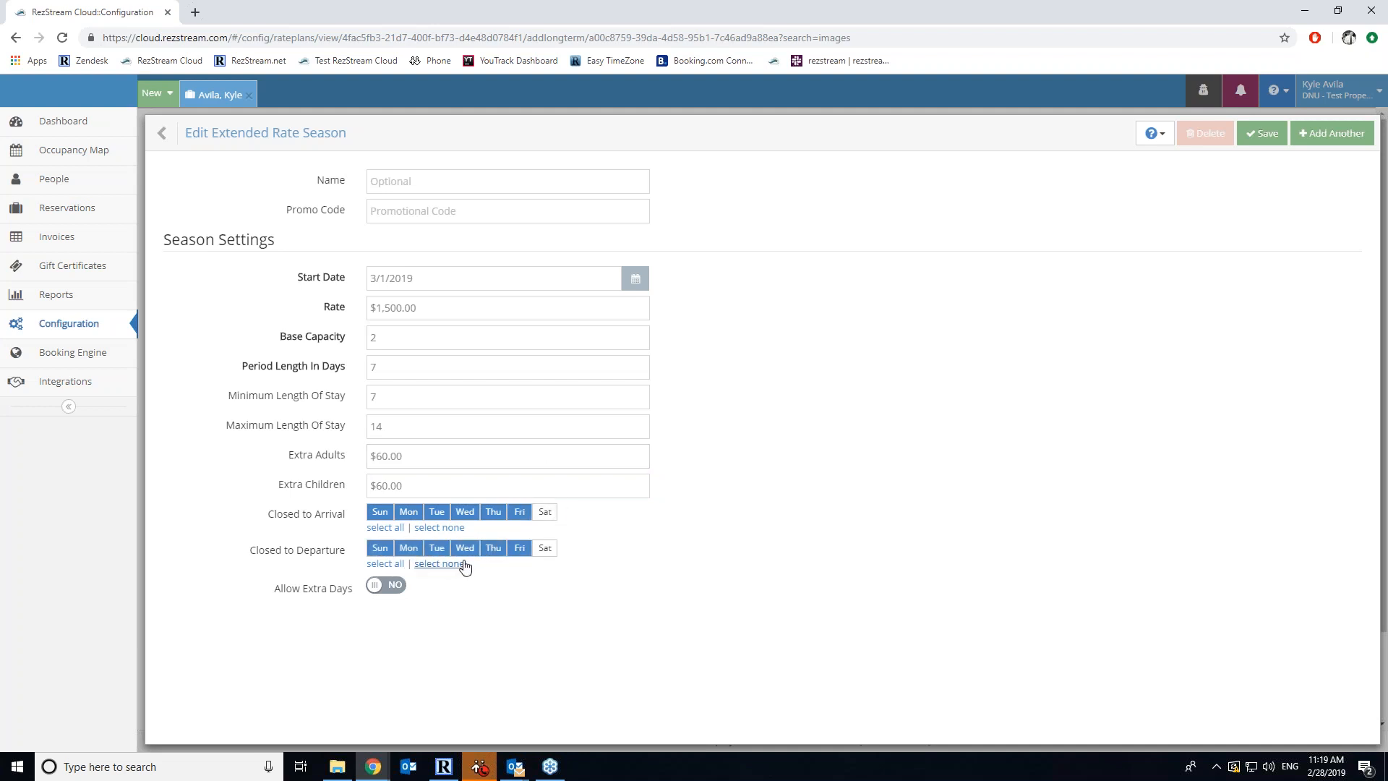
Clear every closed-to-arrival and closed-to-departure day of the March Weekly season
left_click(450, 528)
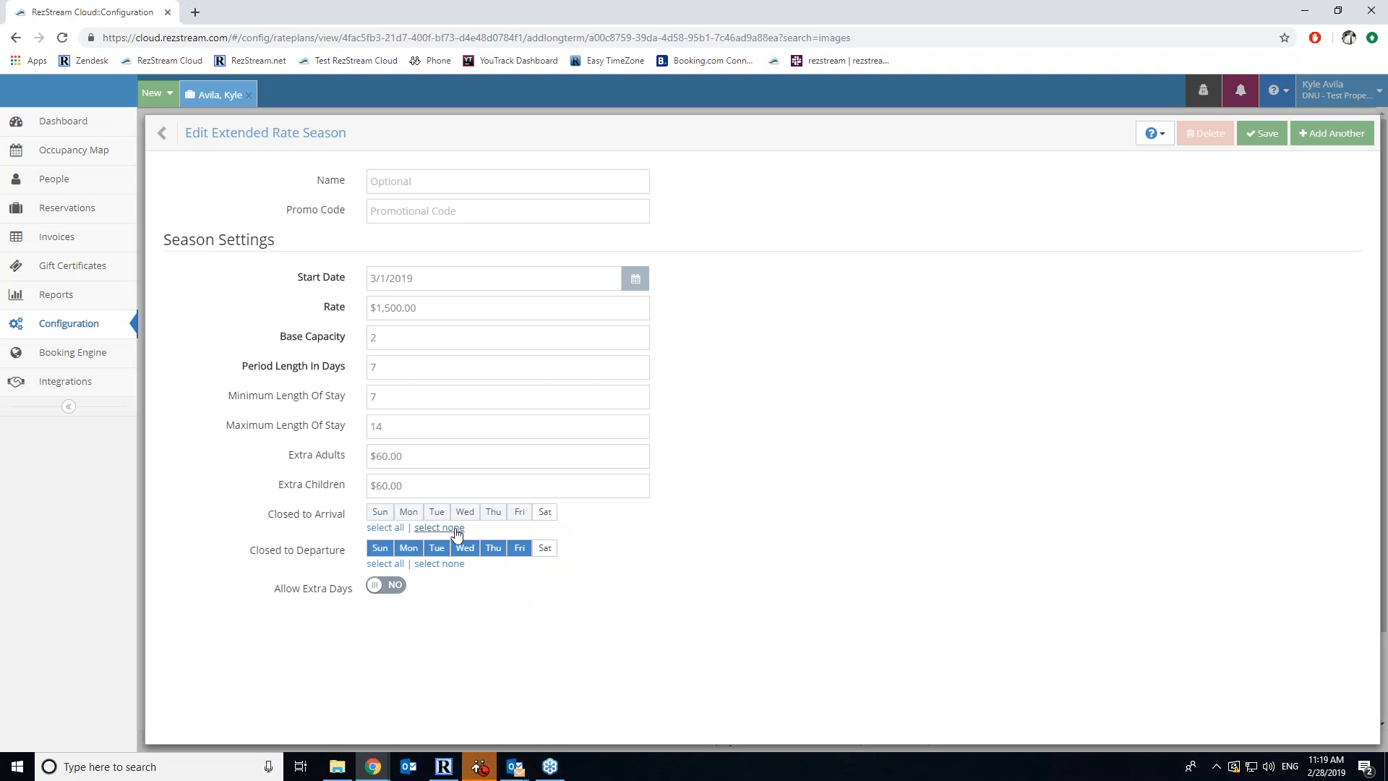
left_click(452, 566)
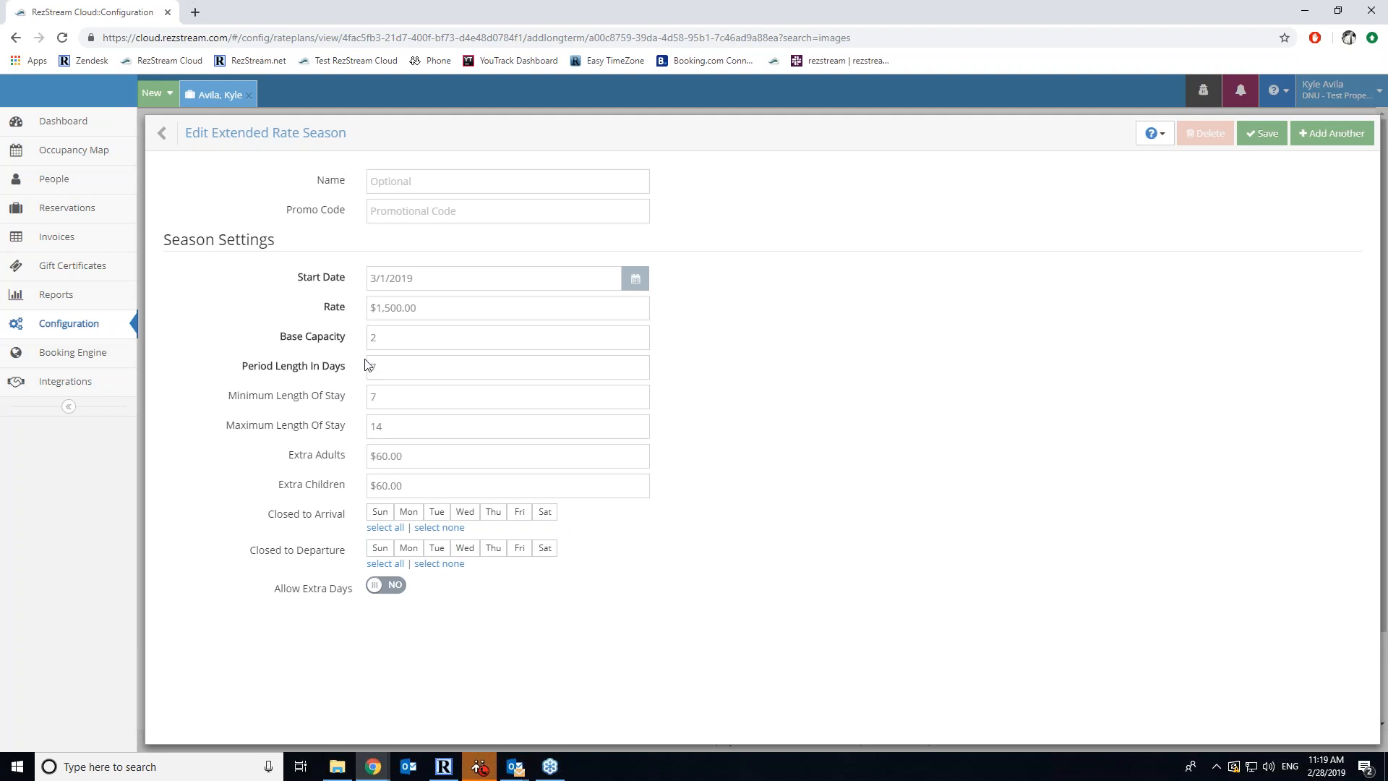
Try allowing extra days for the March Weekly season to look at the extra day settings
left_click(390, 585)
scroll(511, 662, "down", 1)
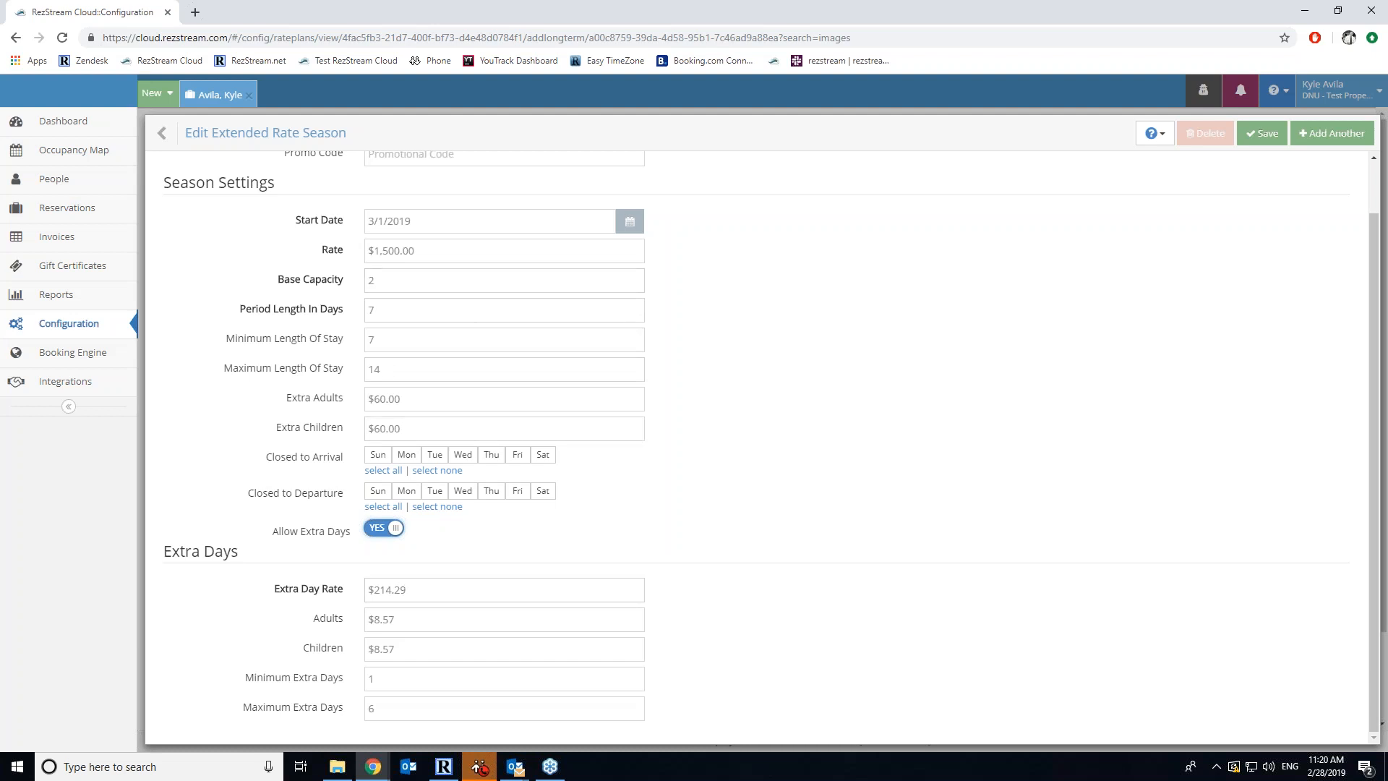
left_click(392, 591)
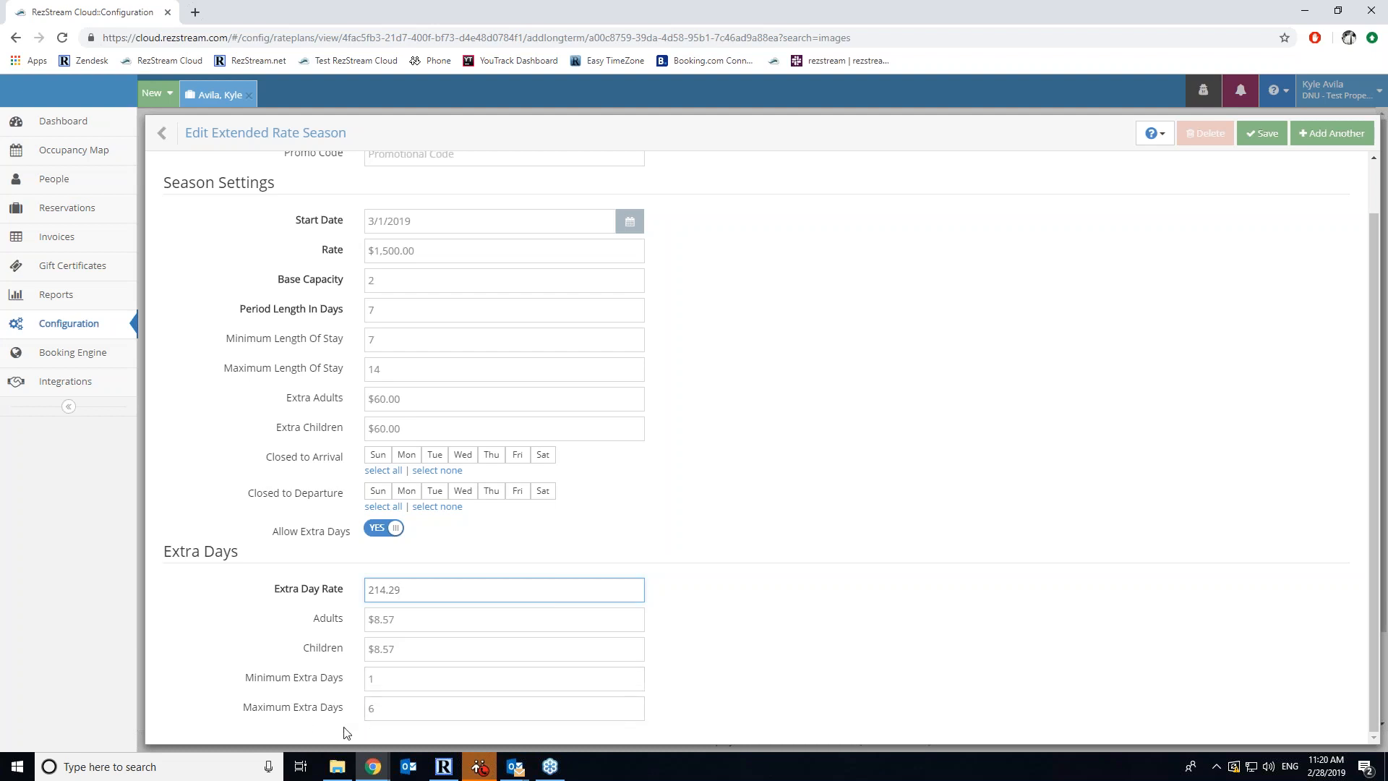
left_click(381, 533)
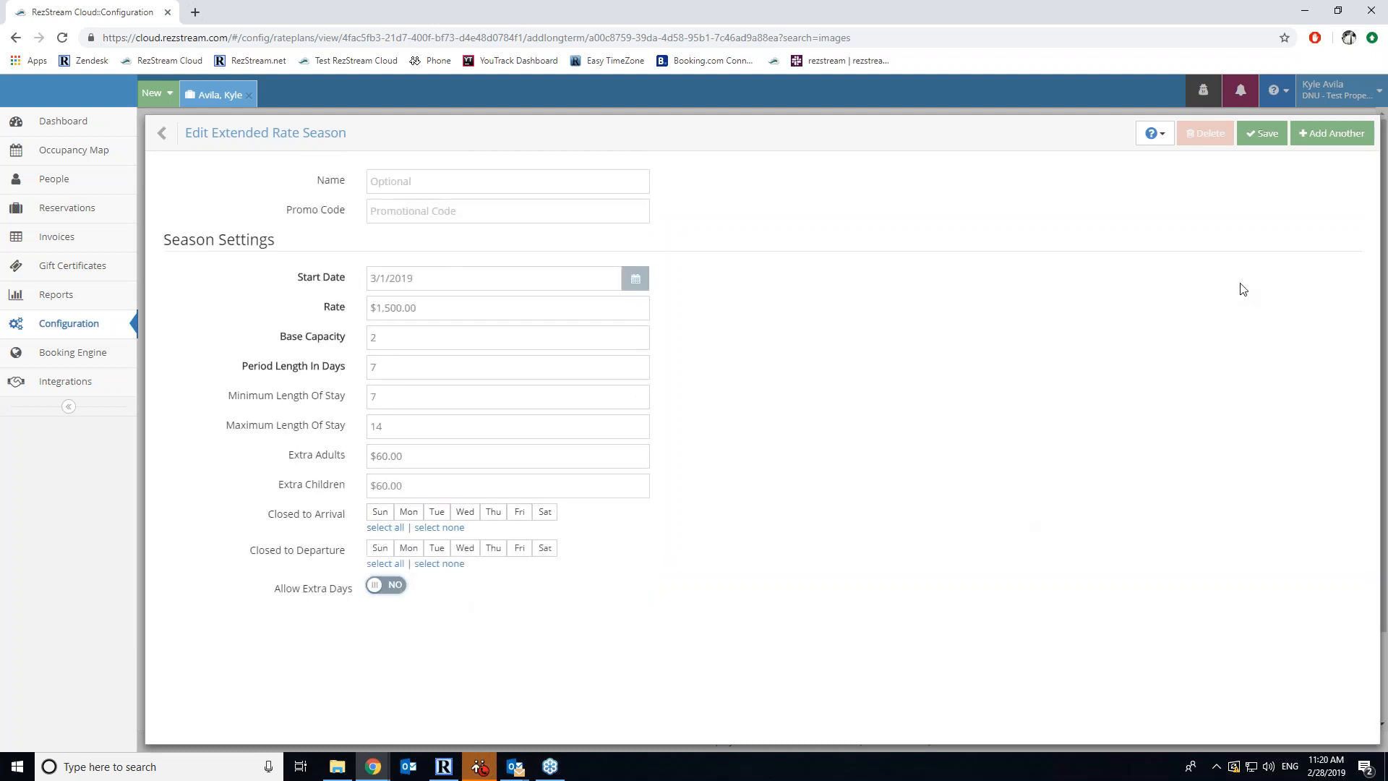
Save the March season of the Weekly rate
left_click(1268, 135)
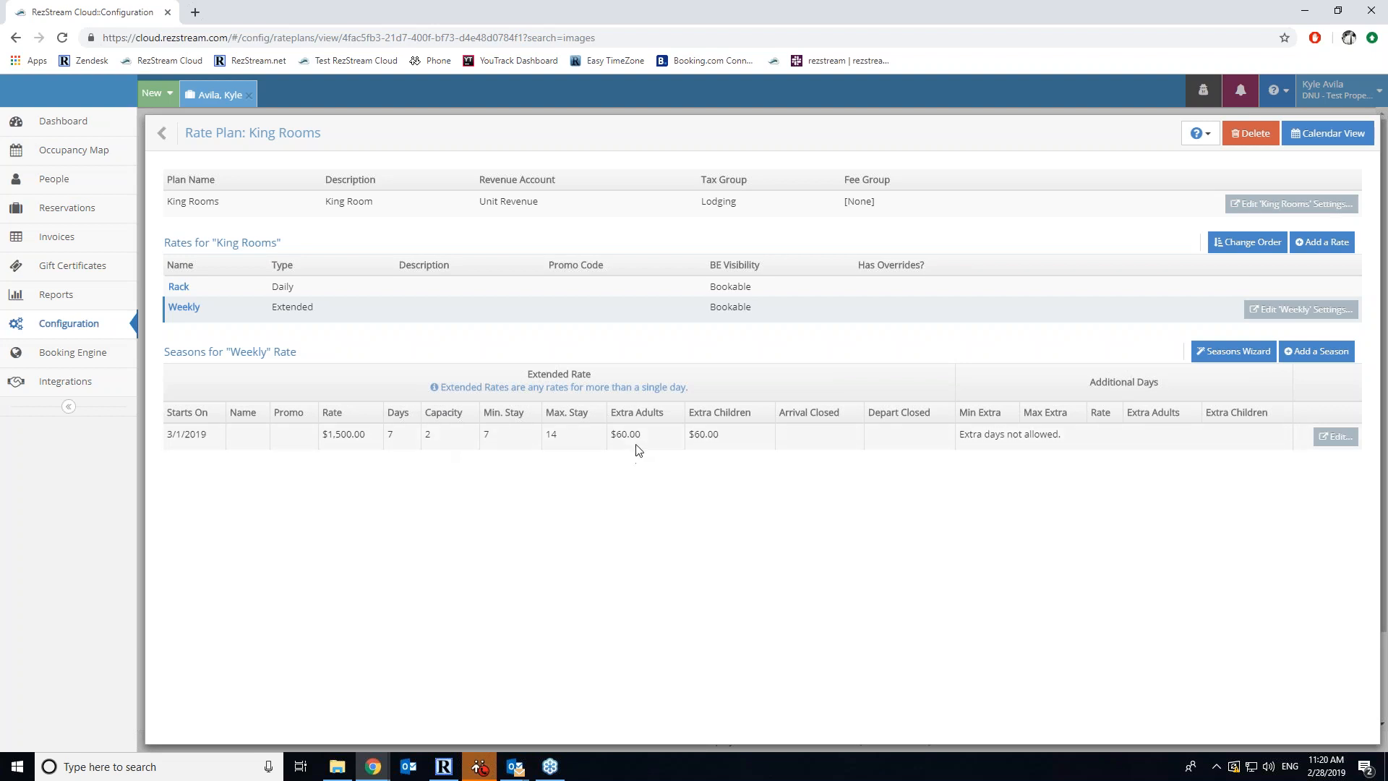
left_click_drag(619, 436, 714, 434)
left_click(701, 474)
Add another season to the Weekly rate with a start date of 4/1/2019
left_click(1320, 352)
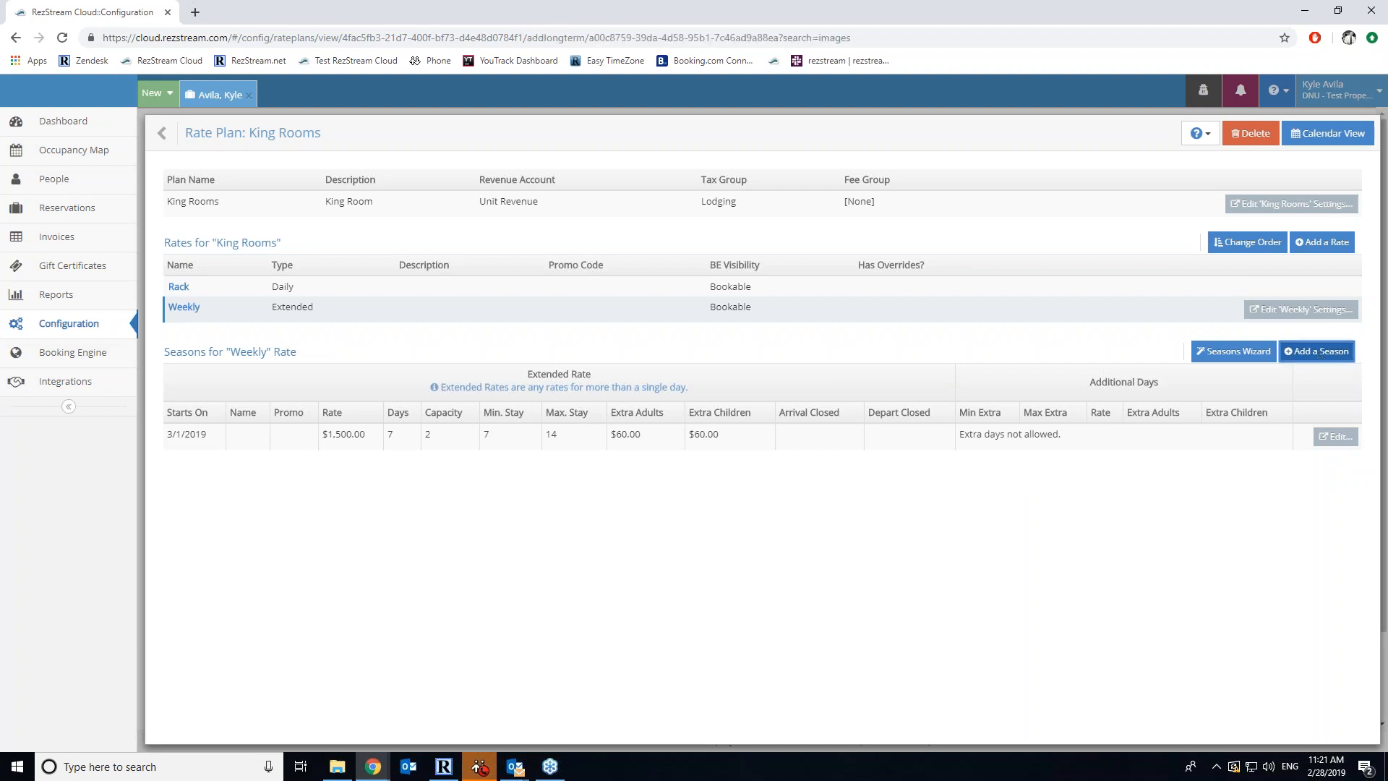
left_click(636, 279)
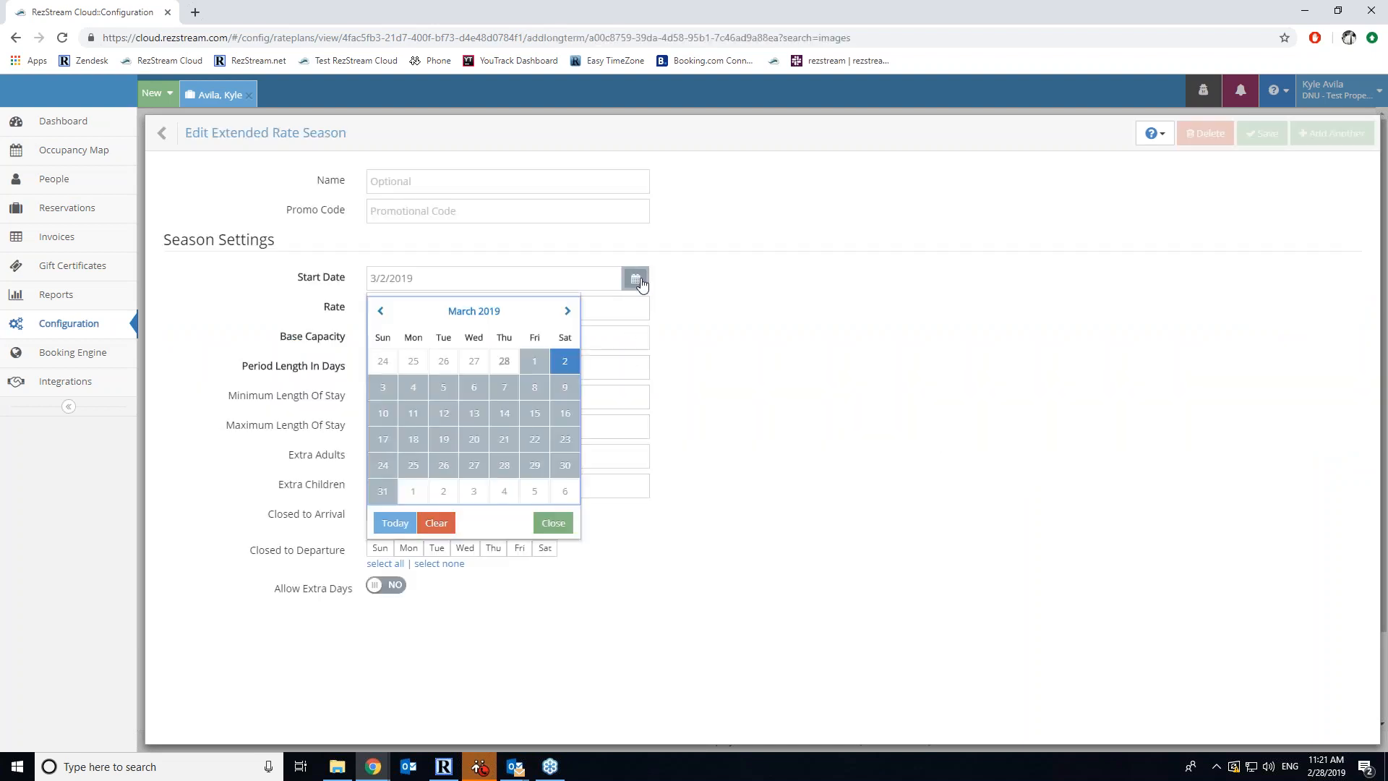
left_click(415, 495)
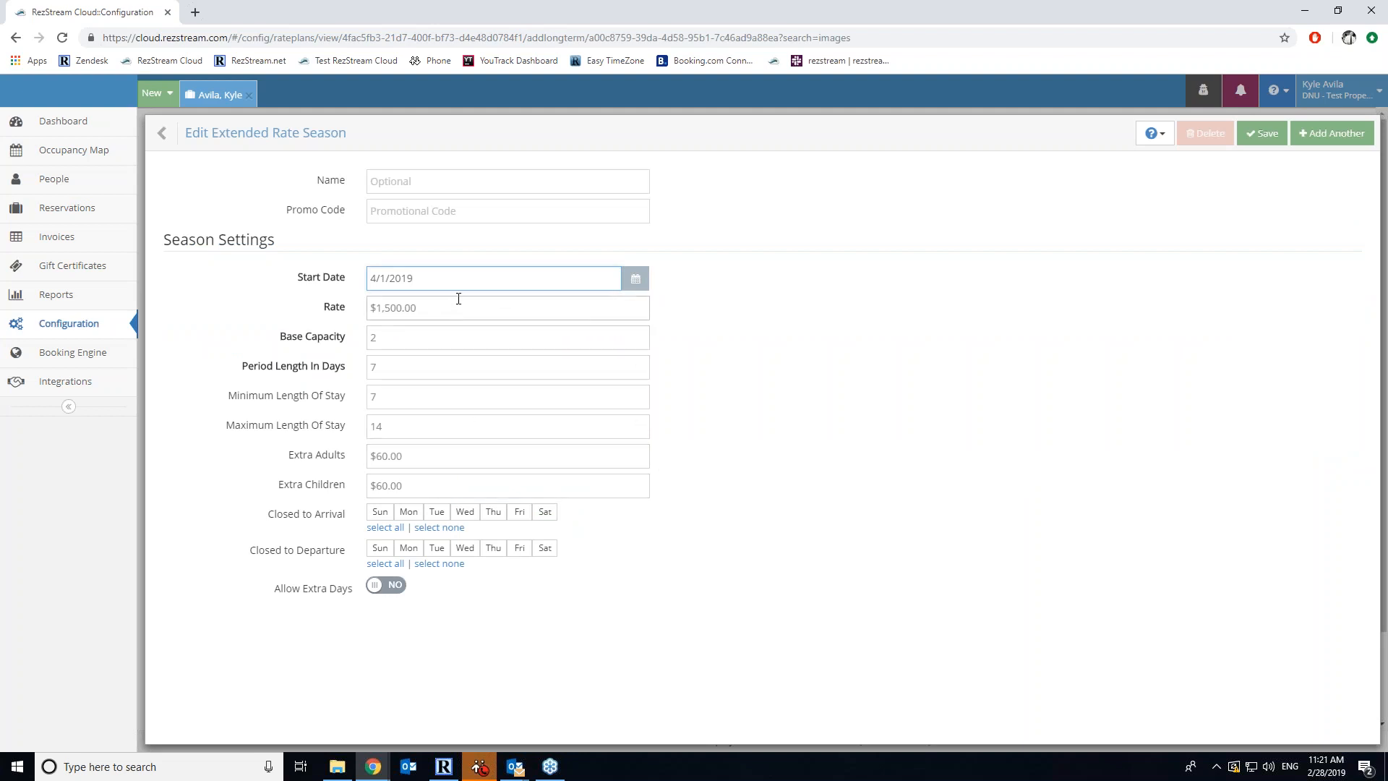
left_click(426, 309)
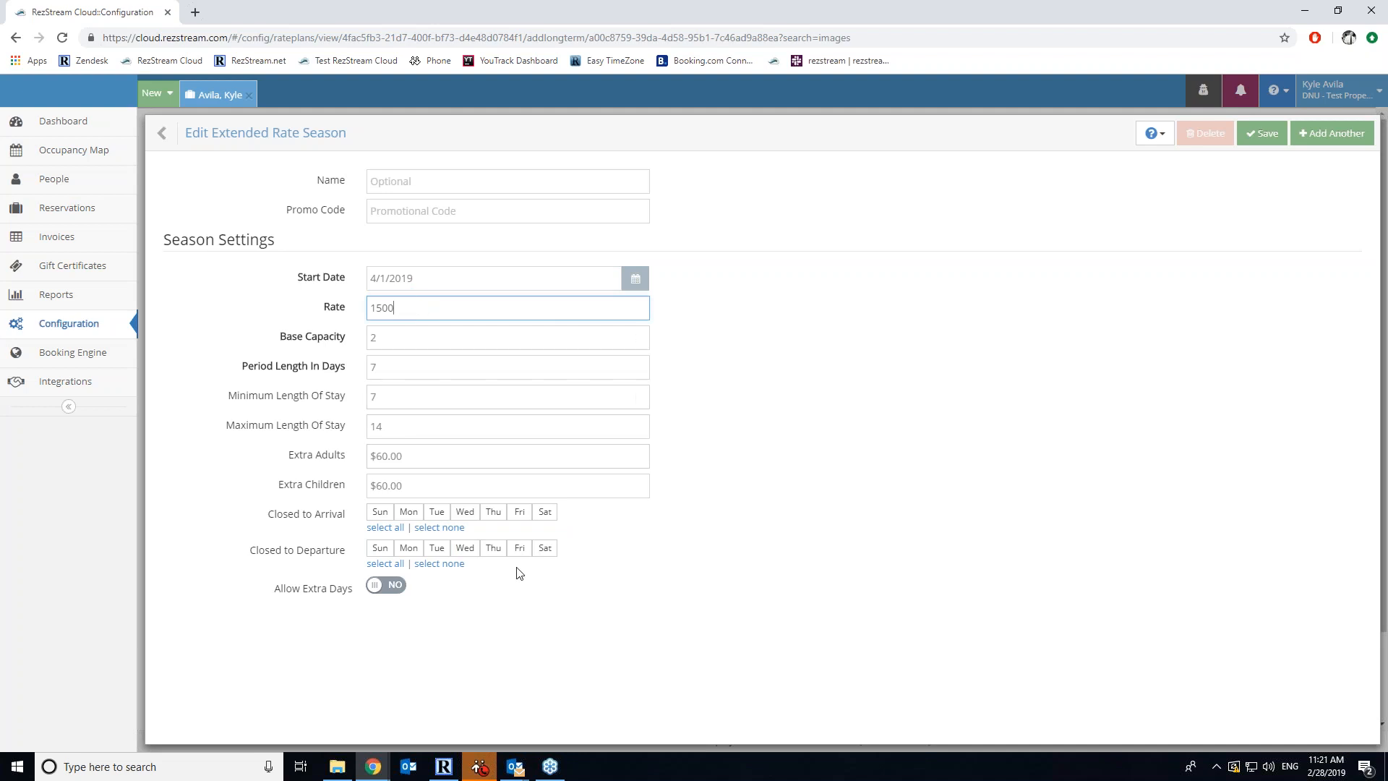
Close the April season to arrival and departure on every day except Saturday, and save it
left_click(388, 528)
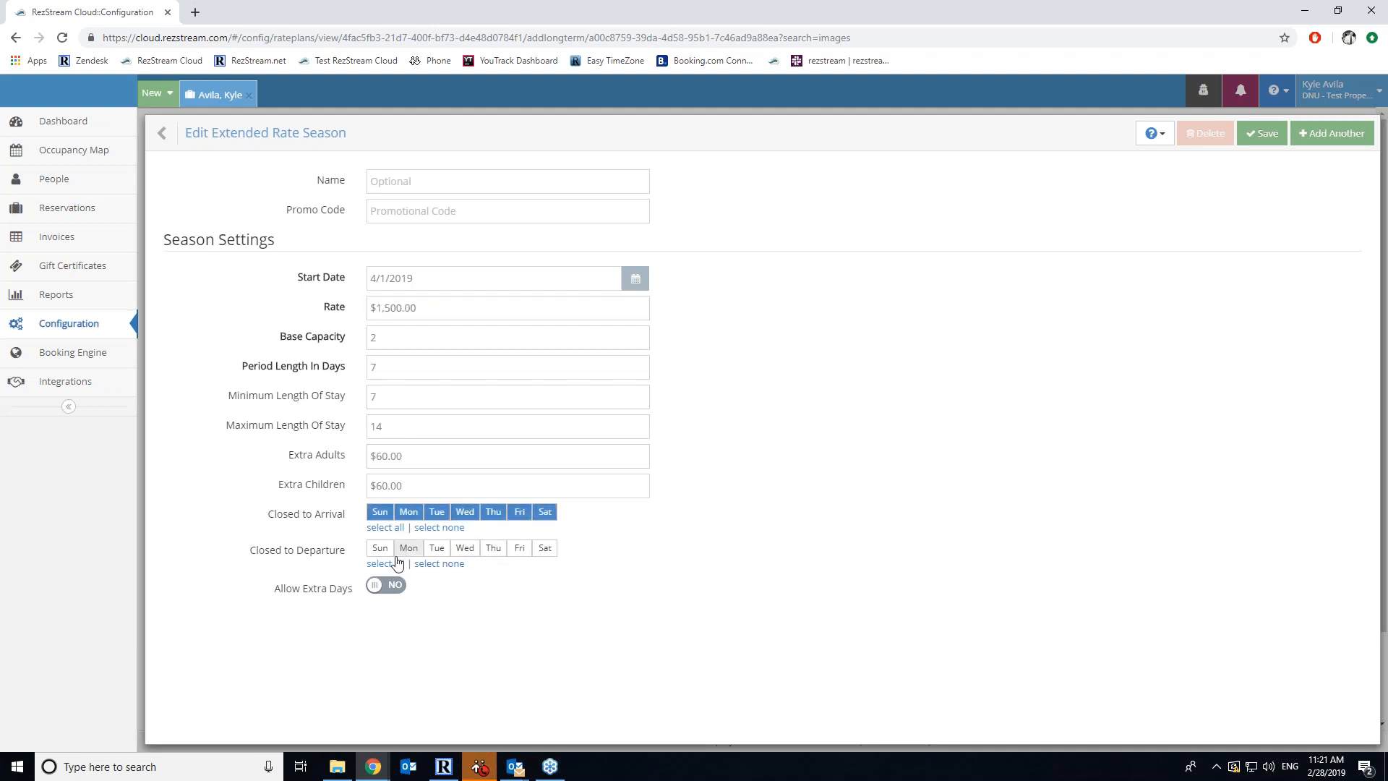
left_click(390, 565)
left_click(545, 550)
left_click(545, 512)
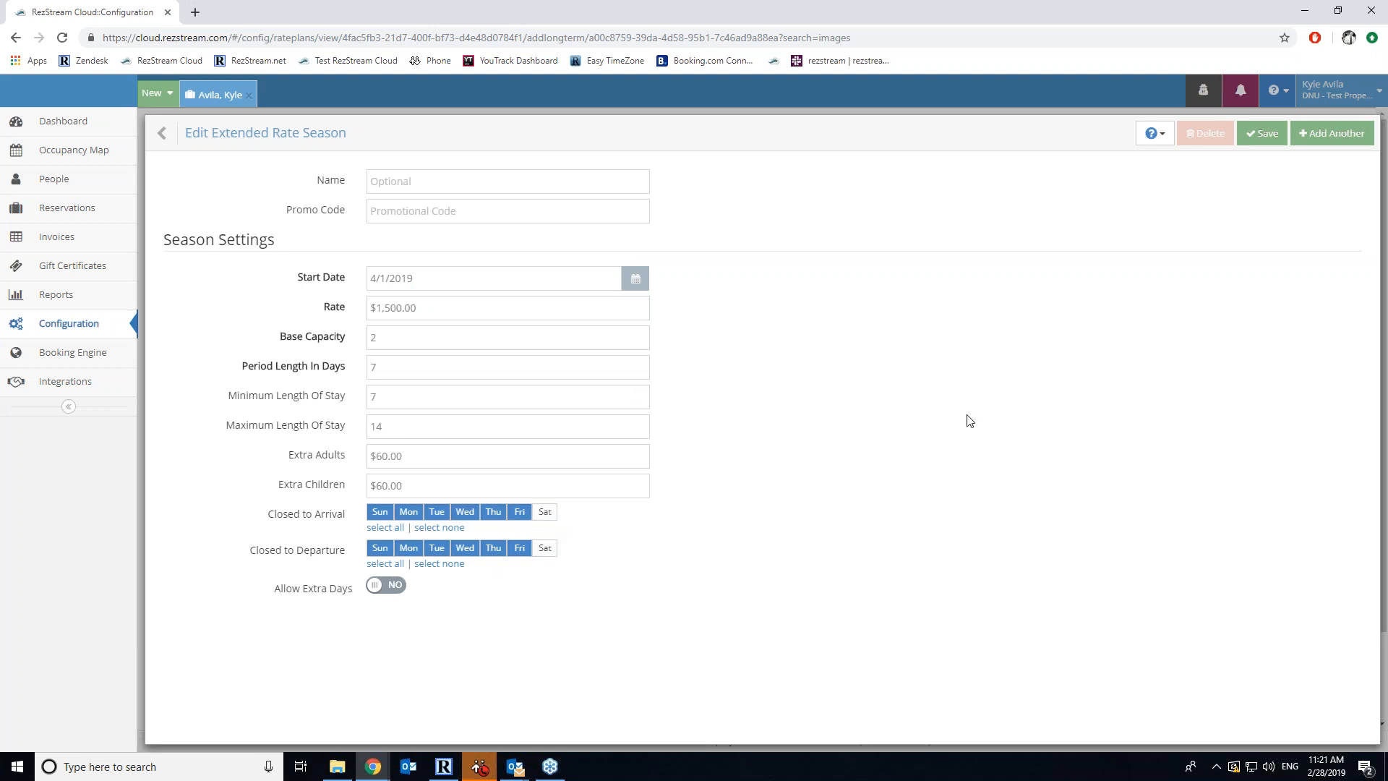
left_click(1263, 134)
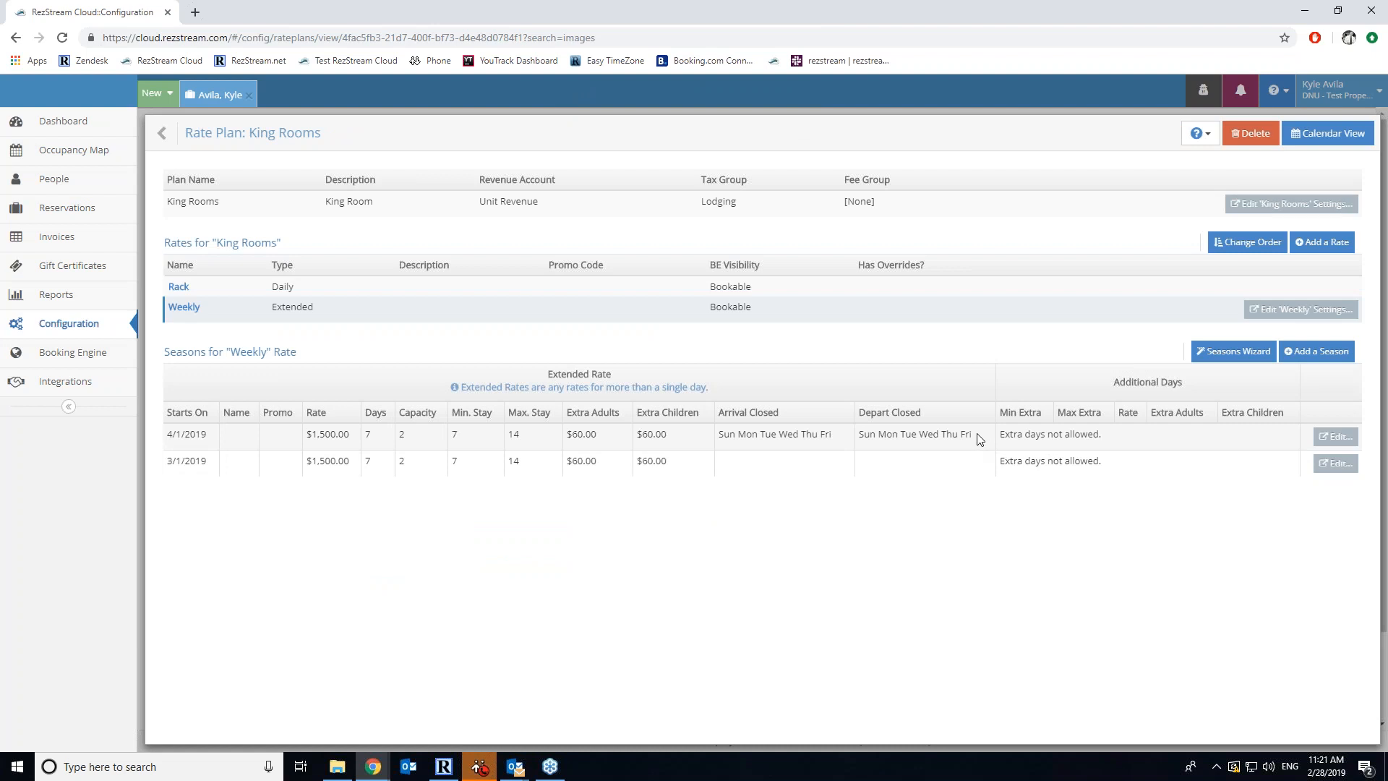
Add a Weekly season starting 5/1/2019 and clear all its closed-to-arrival and closed-to-departure days
left_click(1320, 352)
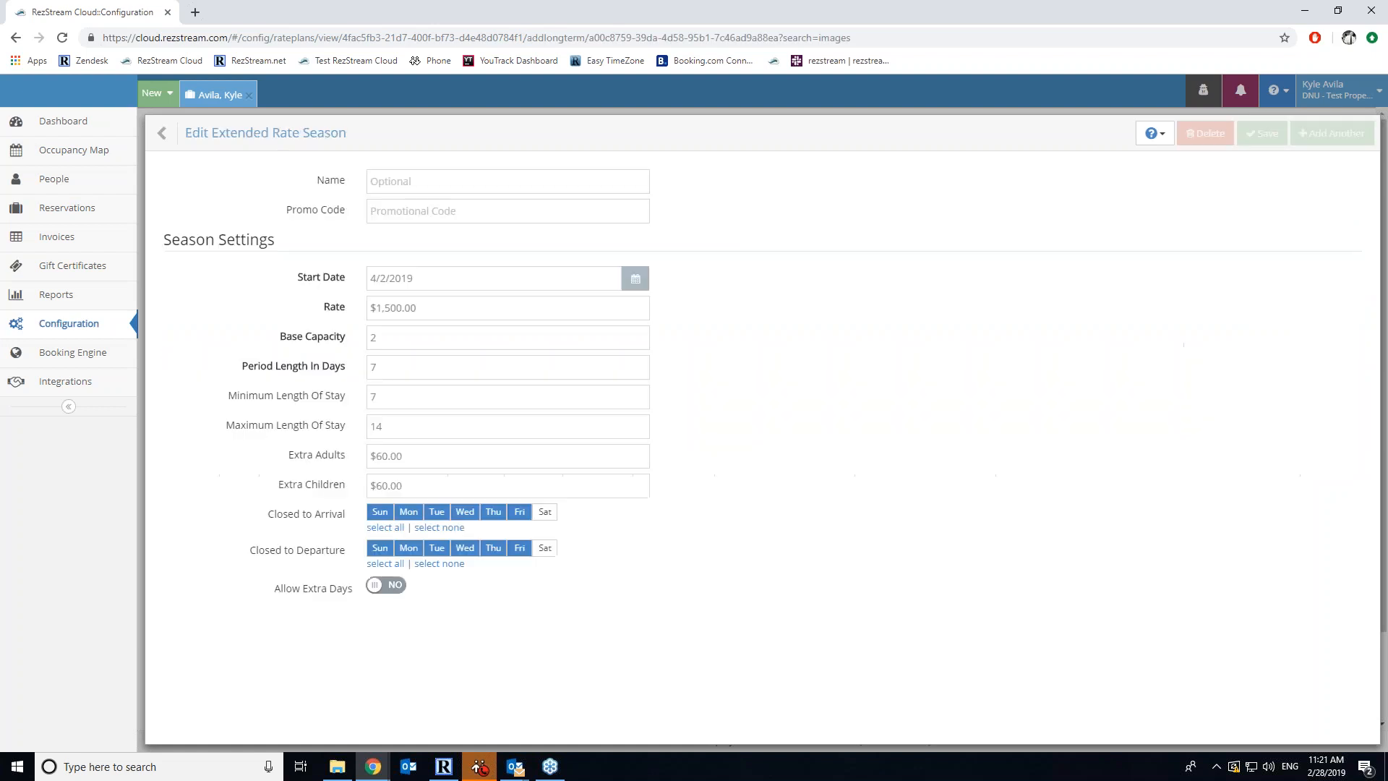
left_click(636, 278)
left_click(474, 465)
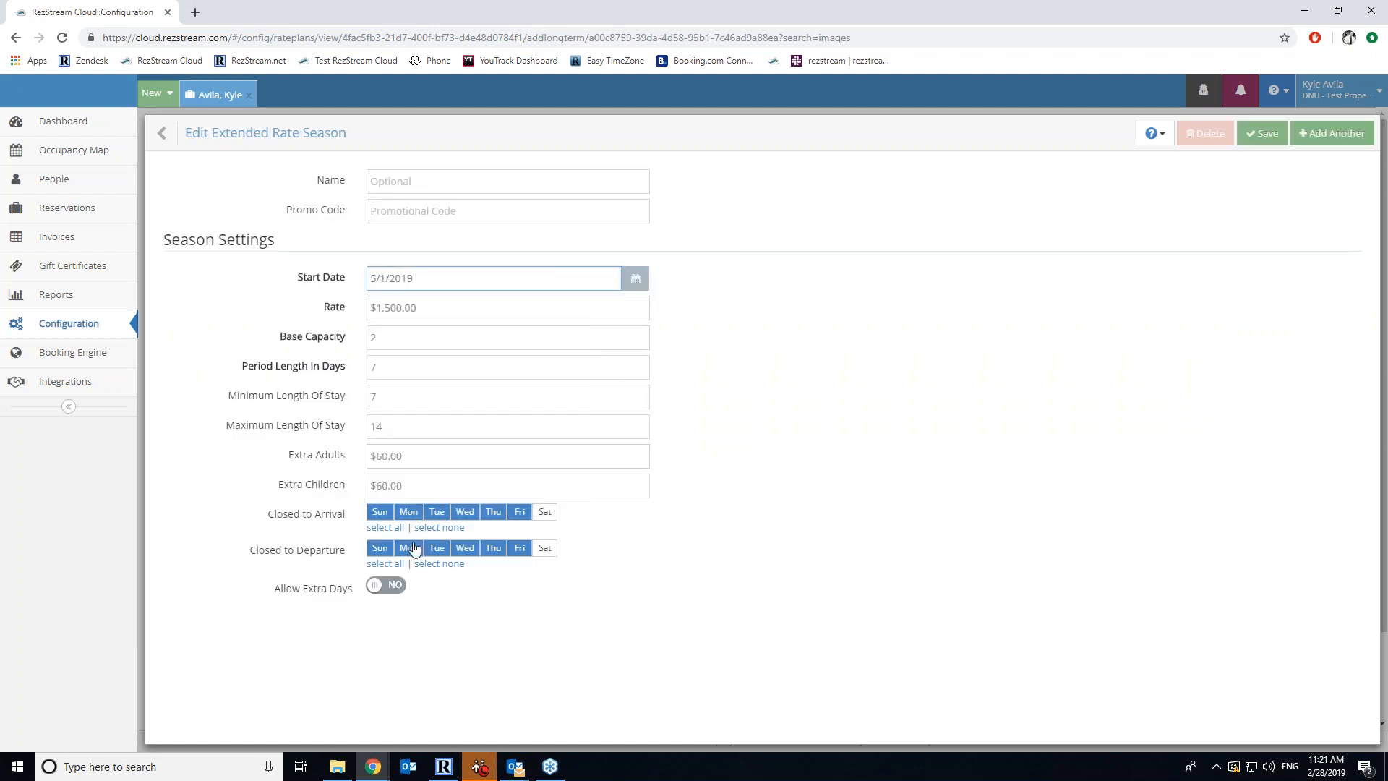
left_click(438, 527)
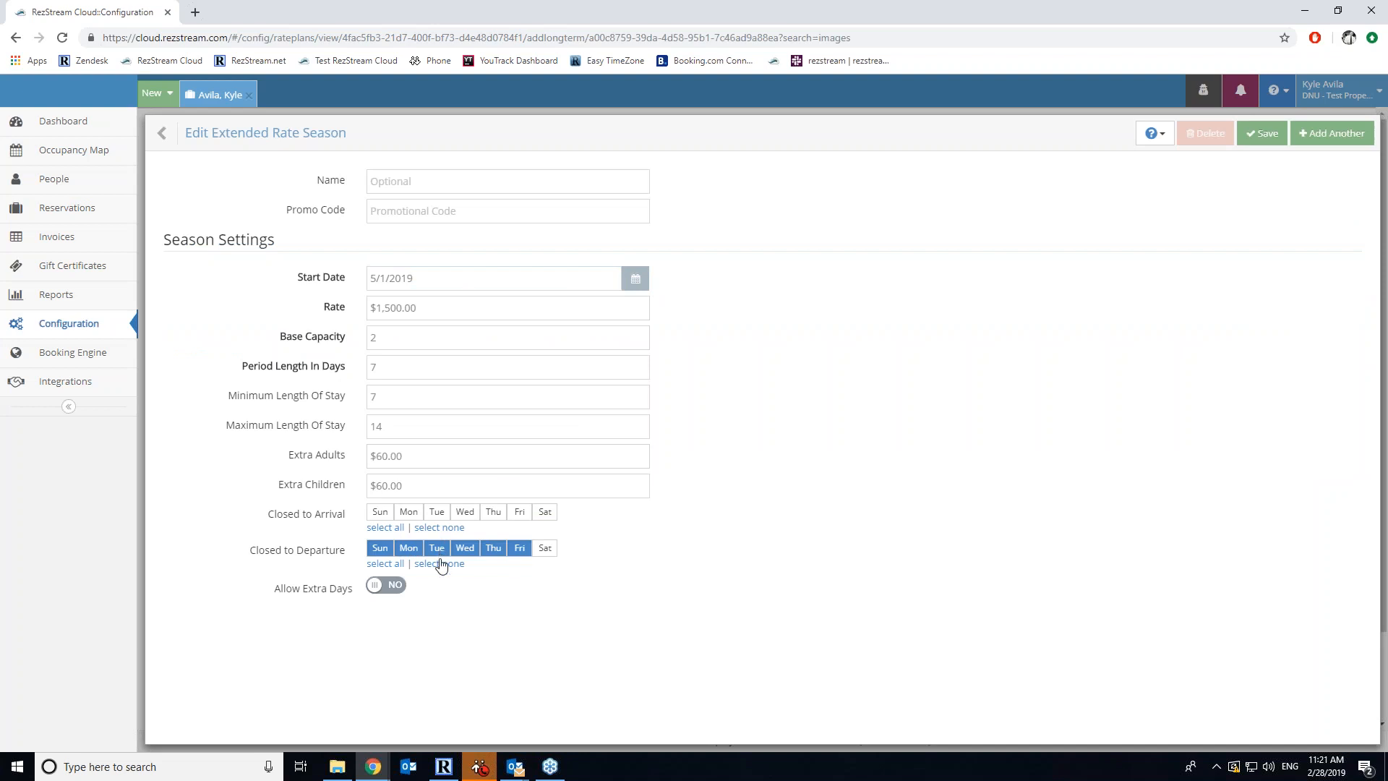
left_click(439, 564)
Allow extra days in the May season at $215 per day, with adults and children at $9 each, and save it
left_click(393, 585)
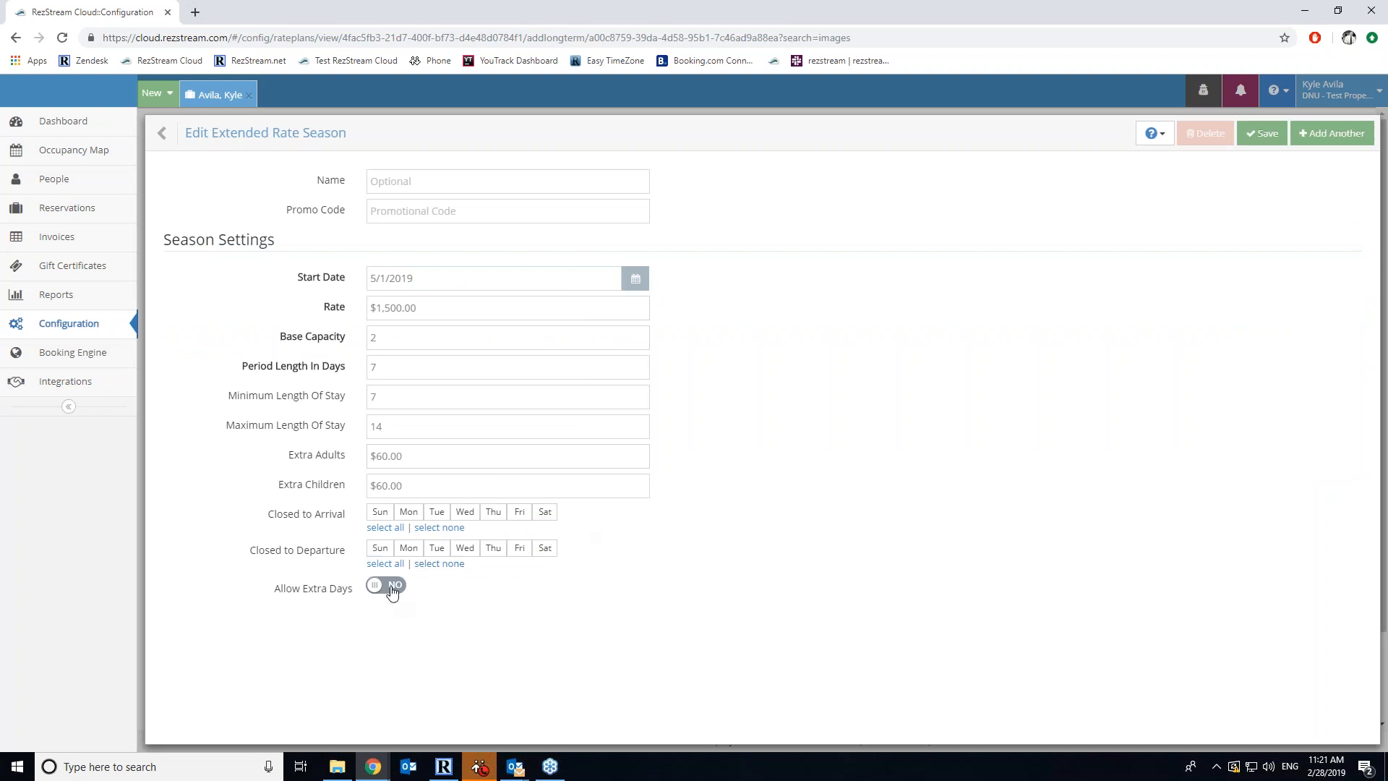
scroll(537, 544, "down", 1)
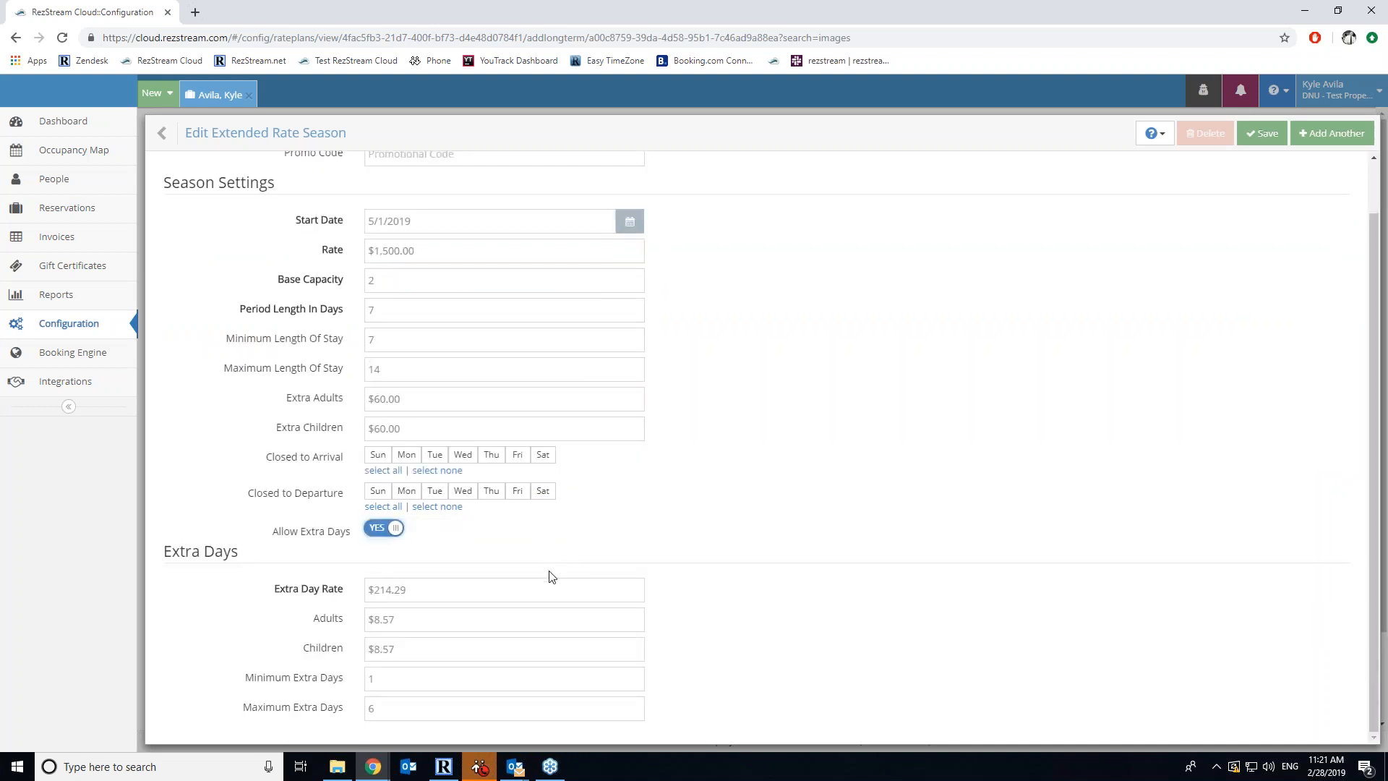
left_click(425, 589)
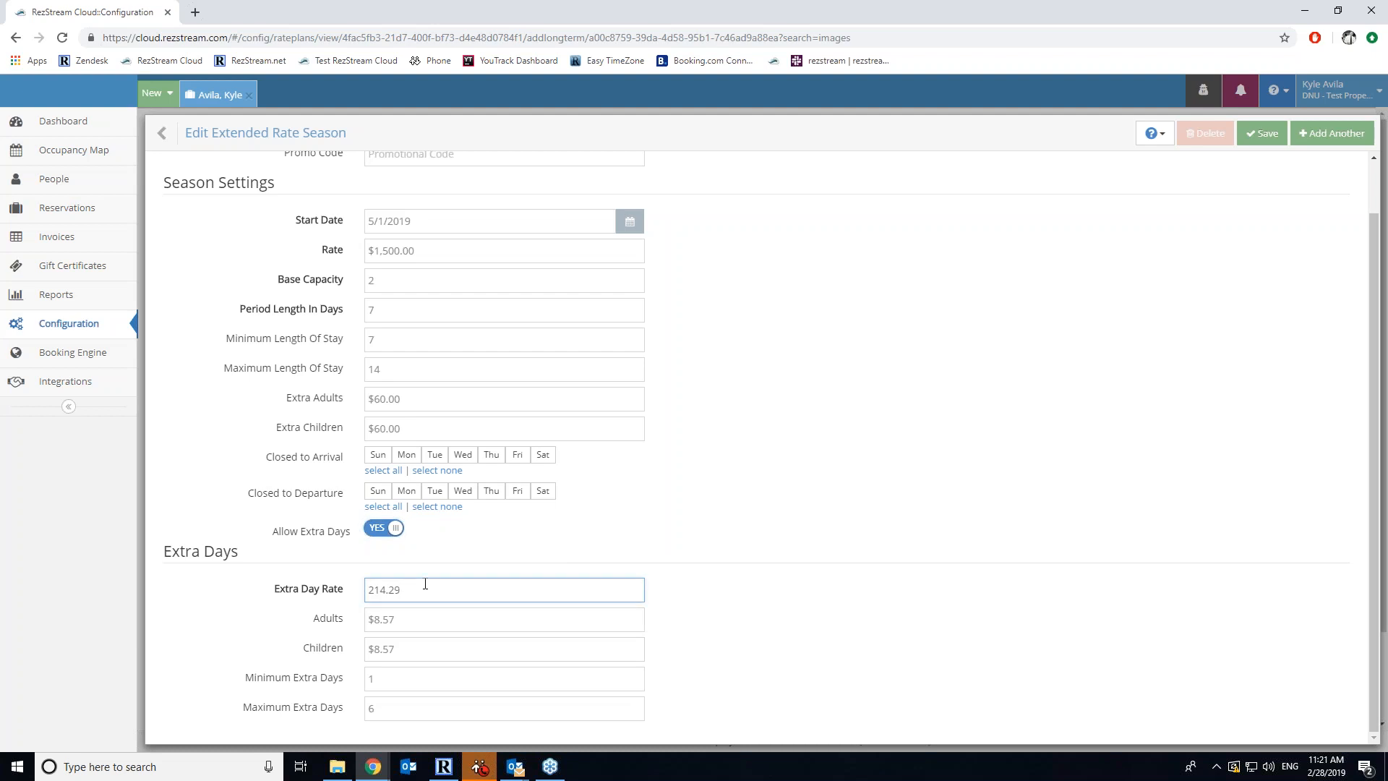
type("5")
key("Tab")
type("9")
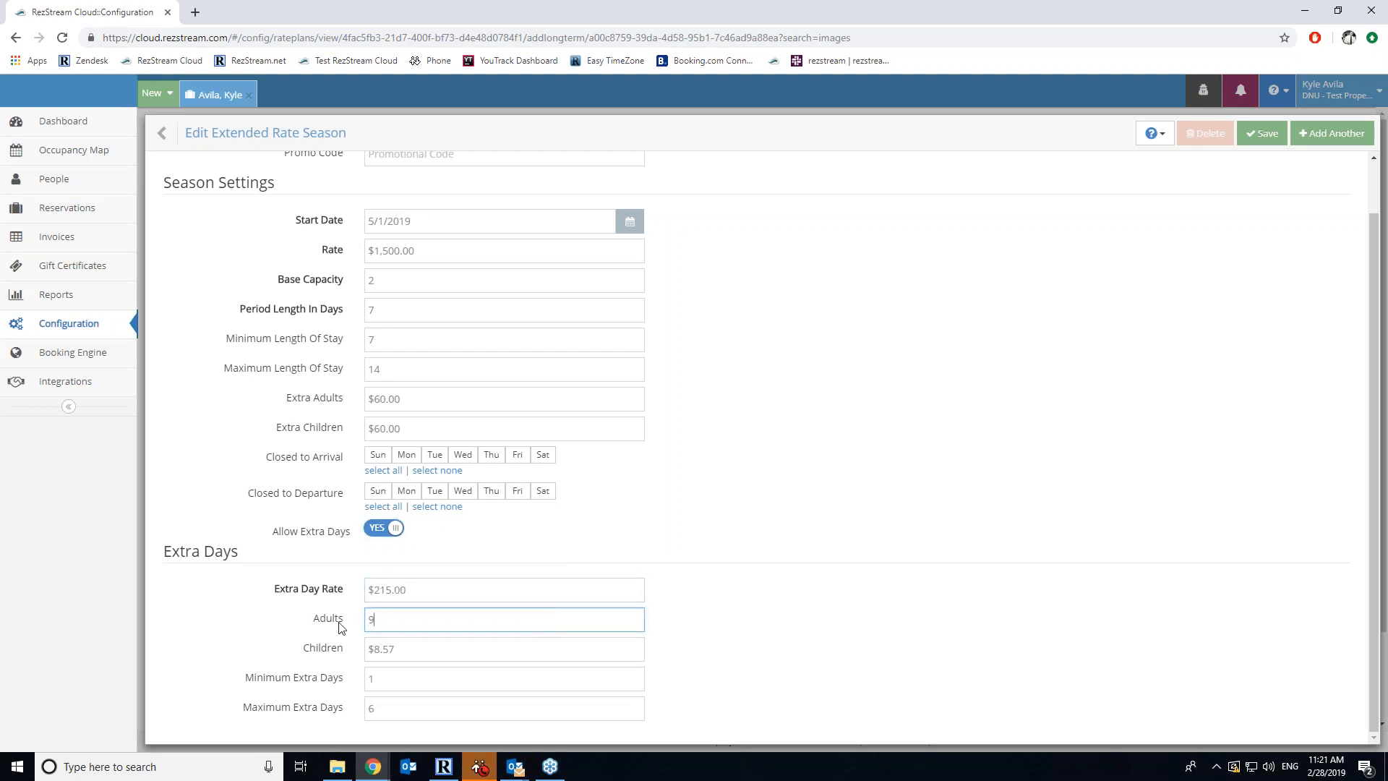
key("Tab")
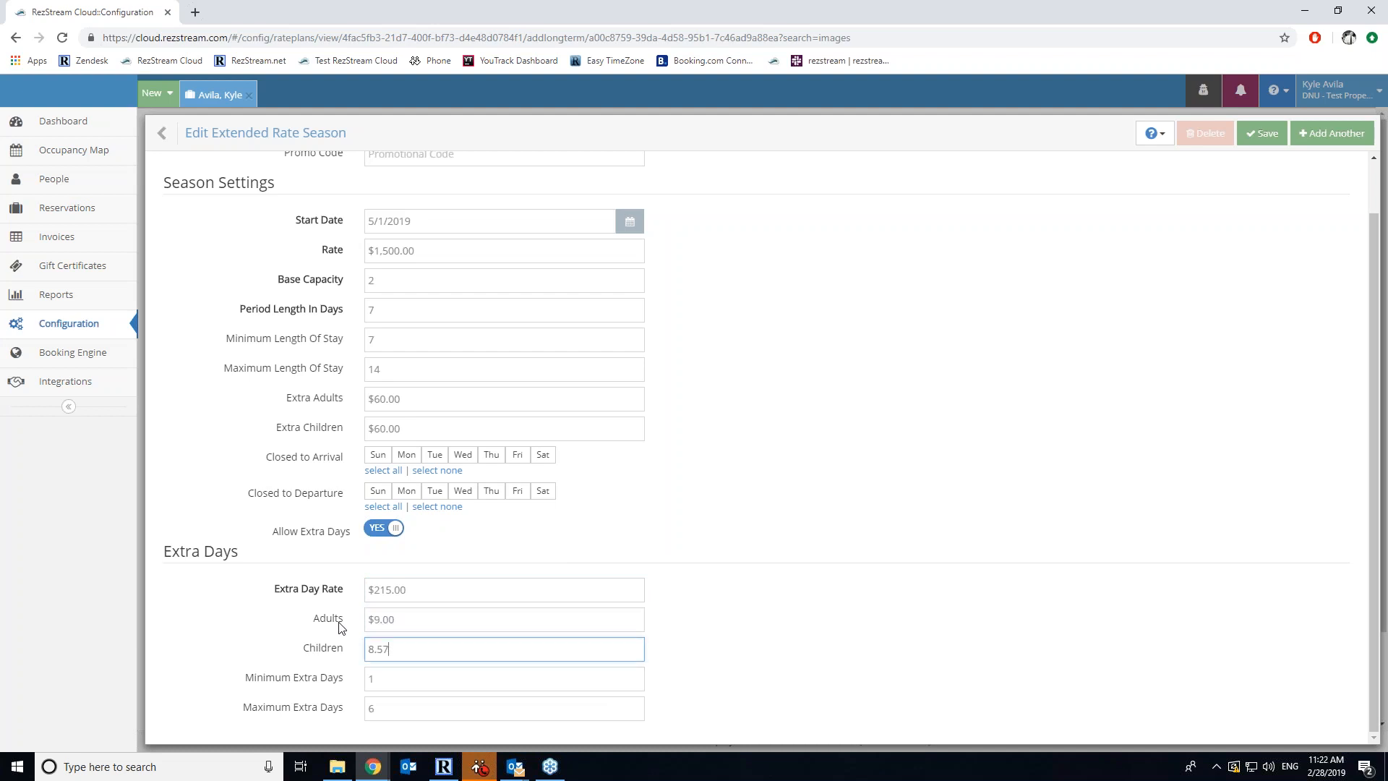
key("BackSpace")
key("BackSpace")
key("BackSpace")
key("BackSpace")
type("9")
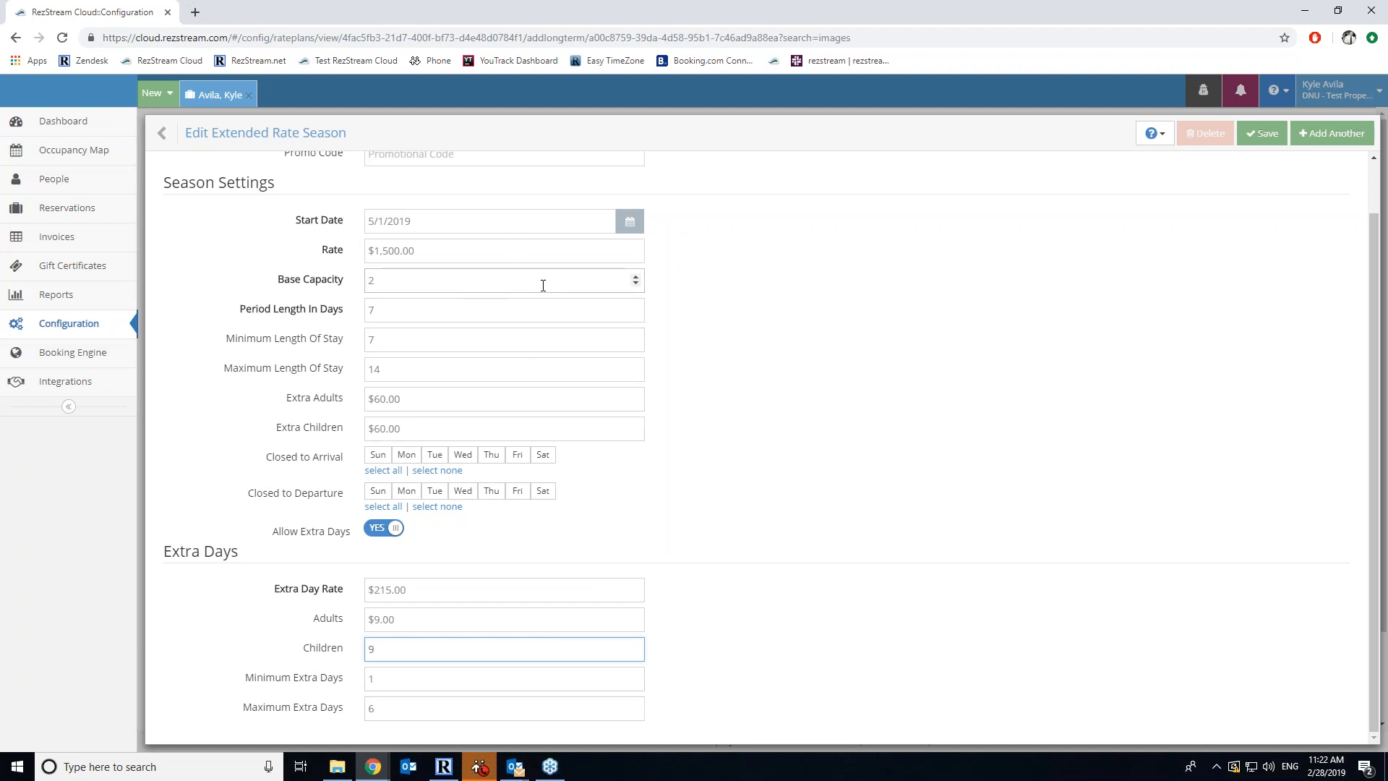
left_click(1264, 133)
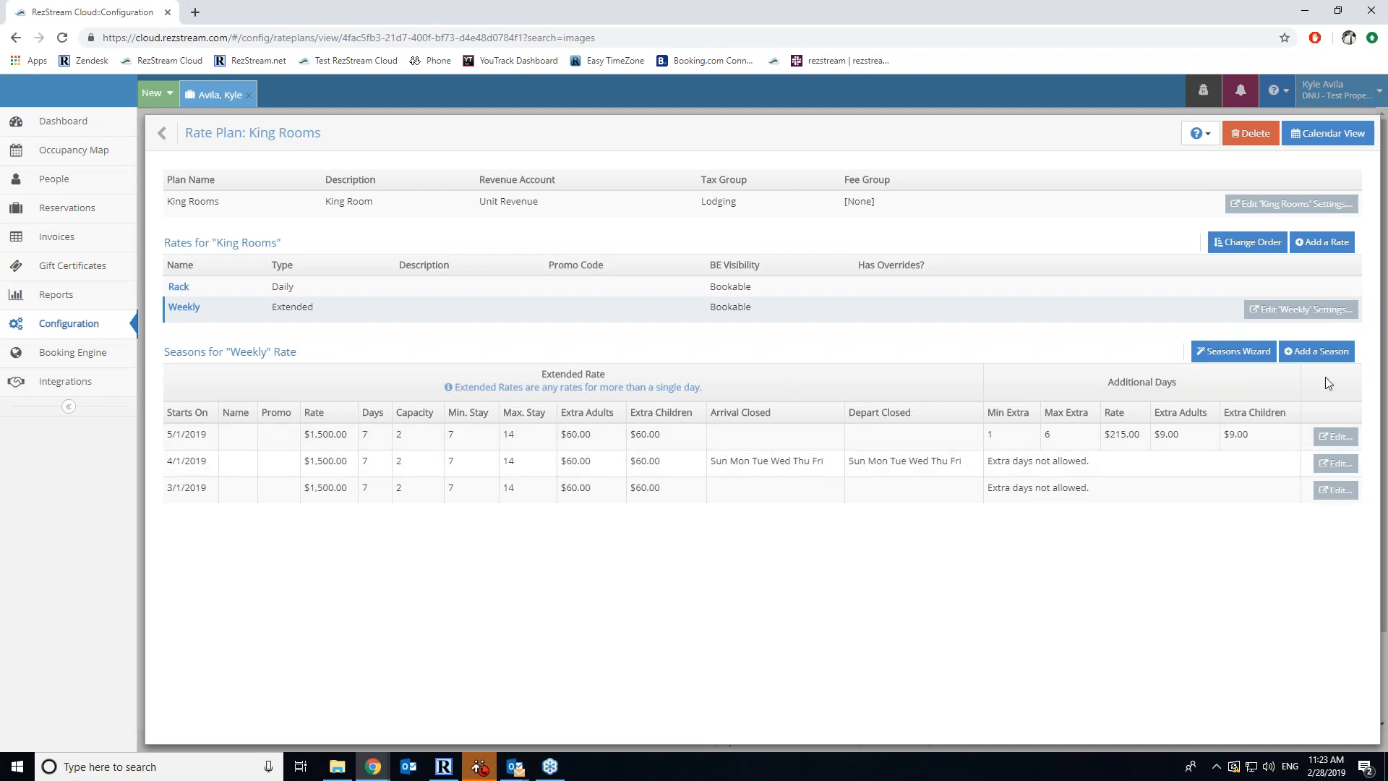
Add a Weekly season starting 6/1/2019 and clear its rate to $0
left_click(1317, 353)
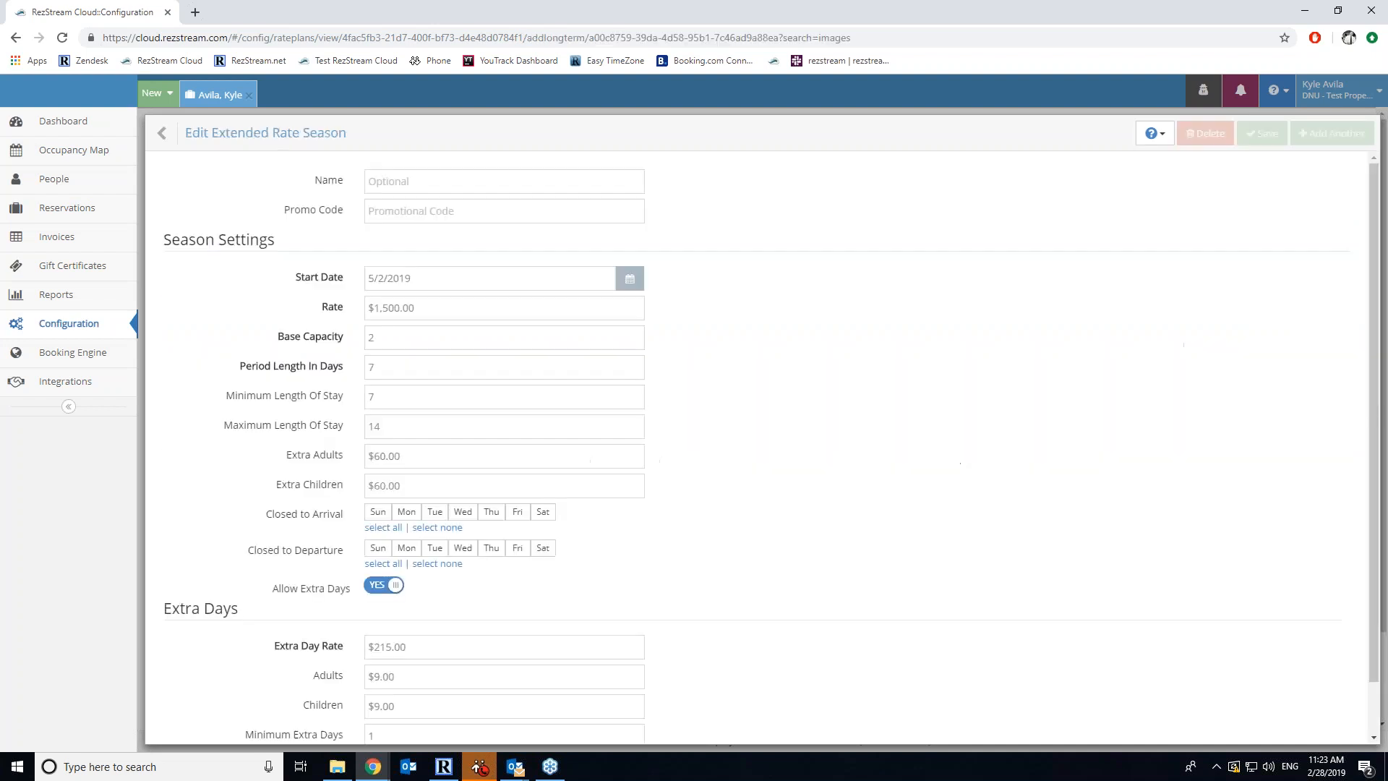
left_click(629, 279)
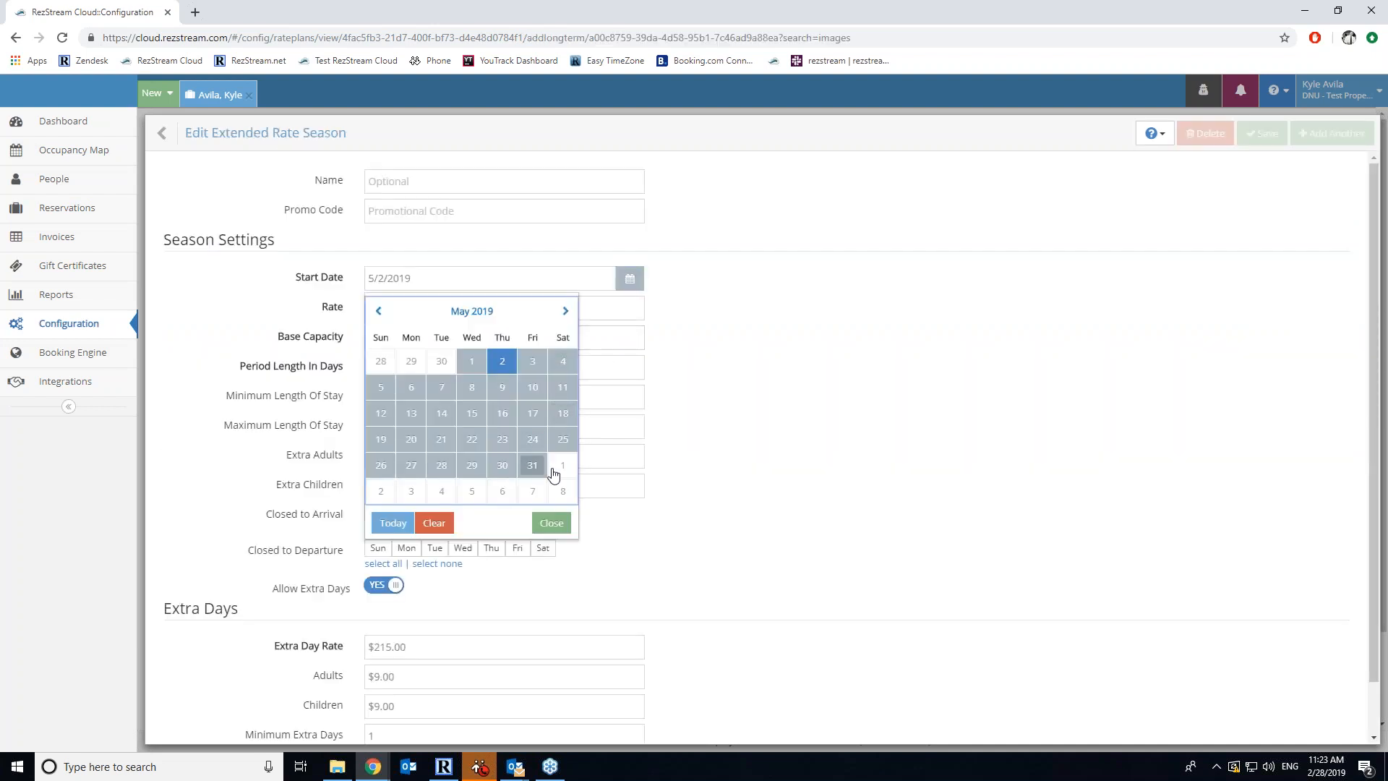
left_click(563, 471)
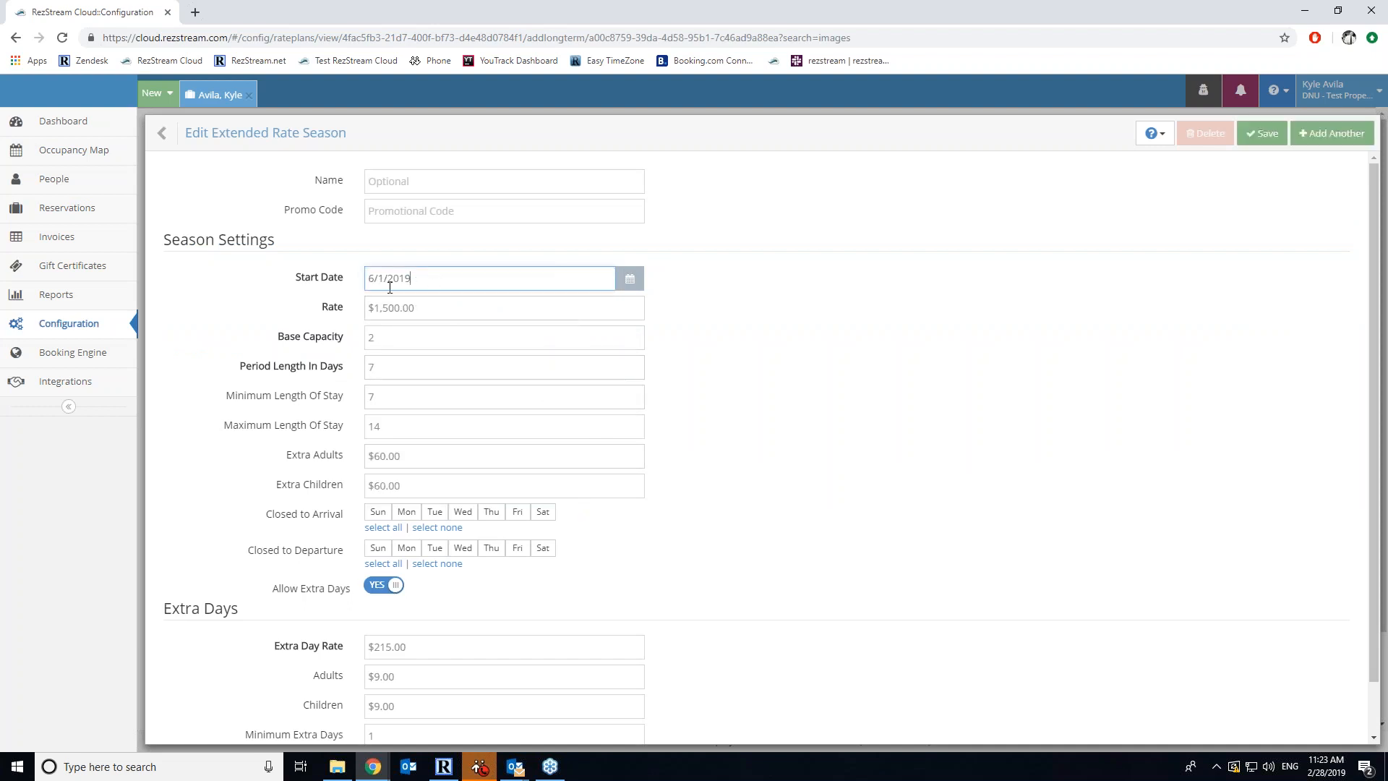
left_click_drag(405, 307, 331, 304)
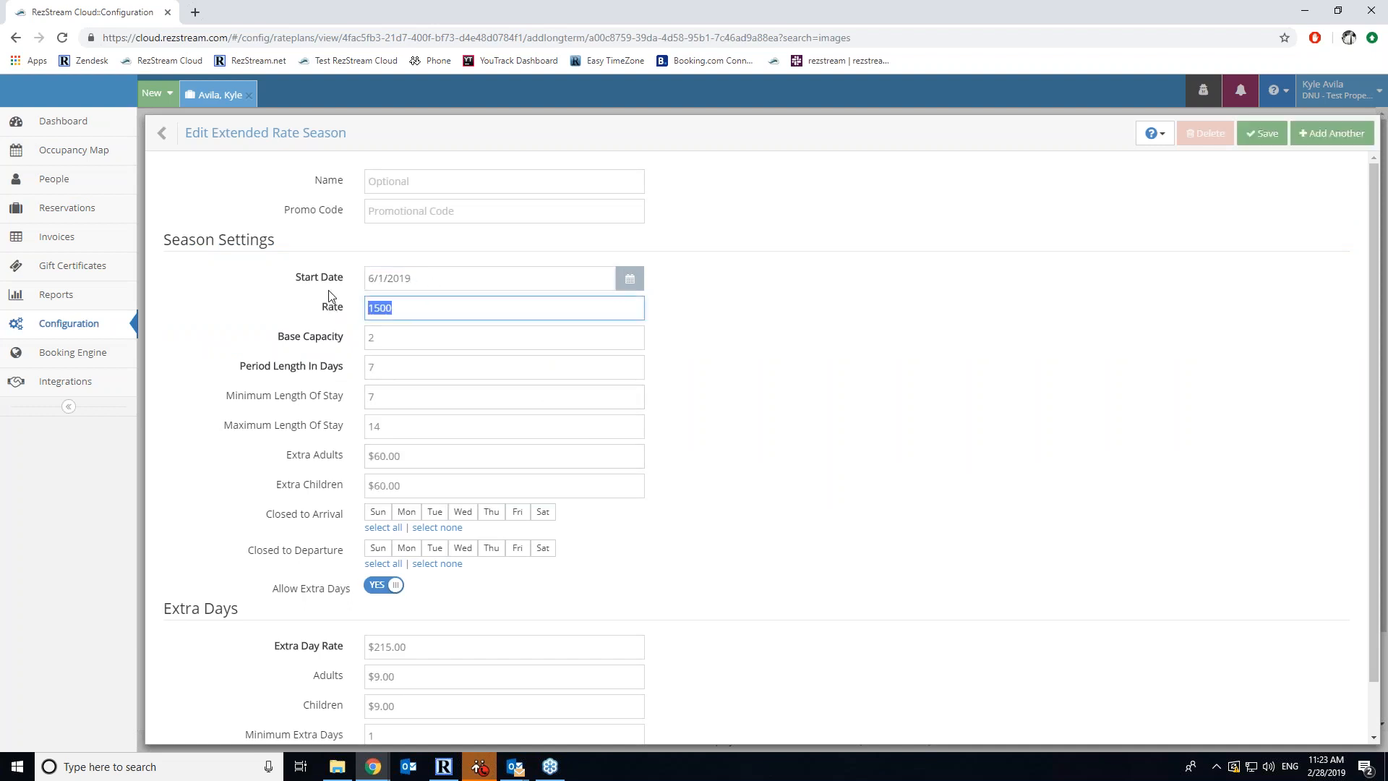
key("BackSpace")
Clear the June season's extra adult and extra child charges, disallow extra days, and save the season
key("Tab")
key("Tab")
key("Tab")
key("Tab")
key("Tab")
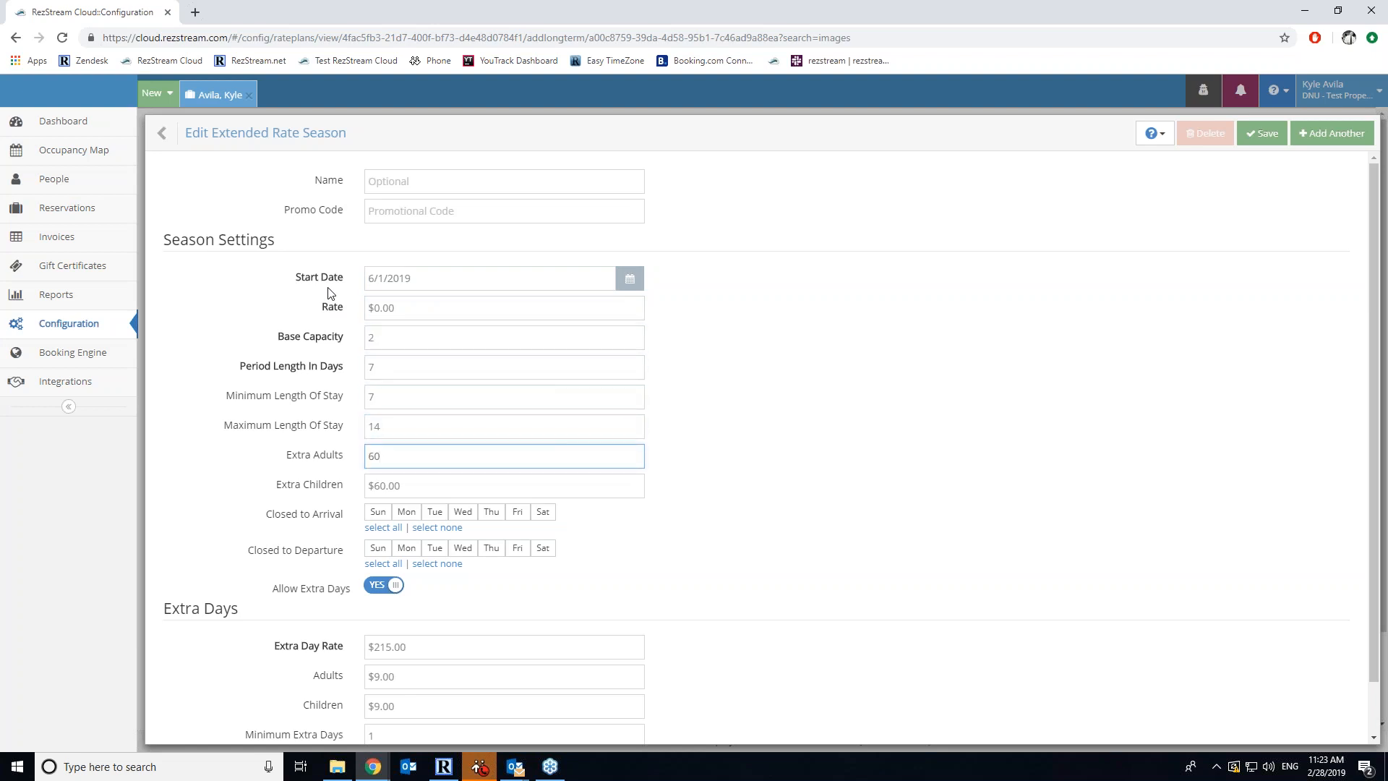
key("BackSpace")
key("Tab")
key("BackSpace")
key("BackSpace")
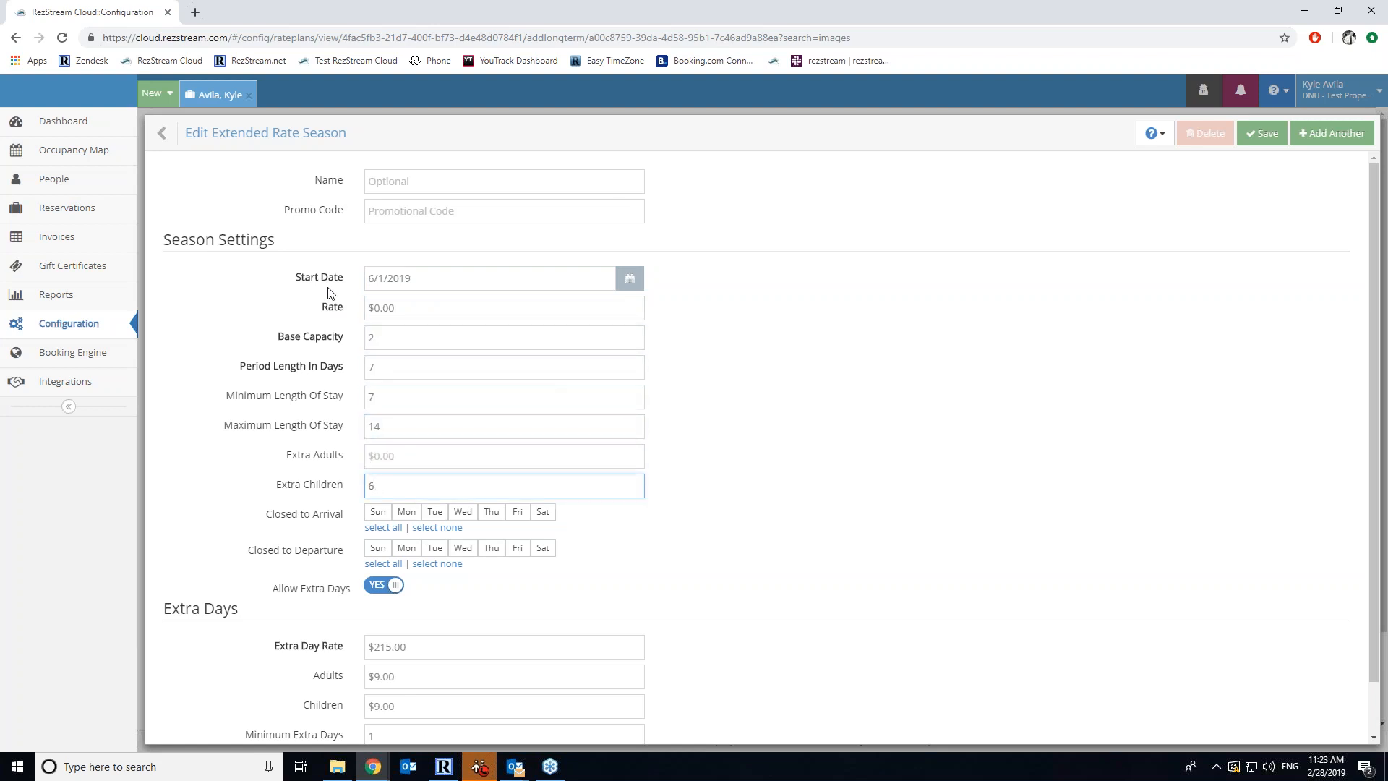
left_click(373, 586)
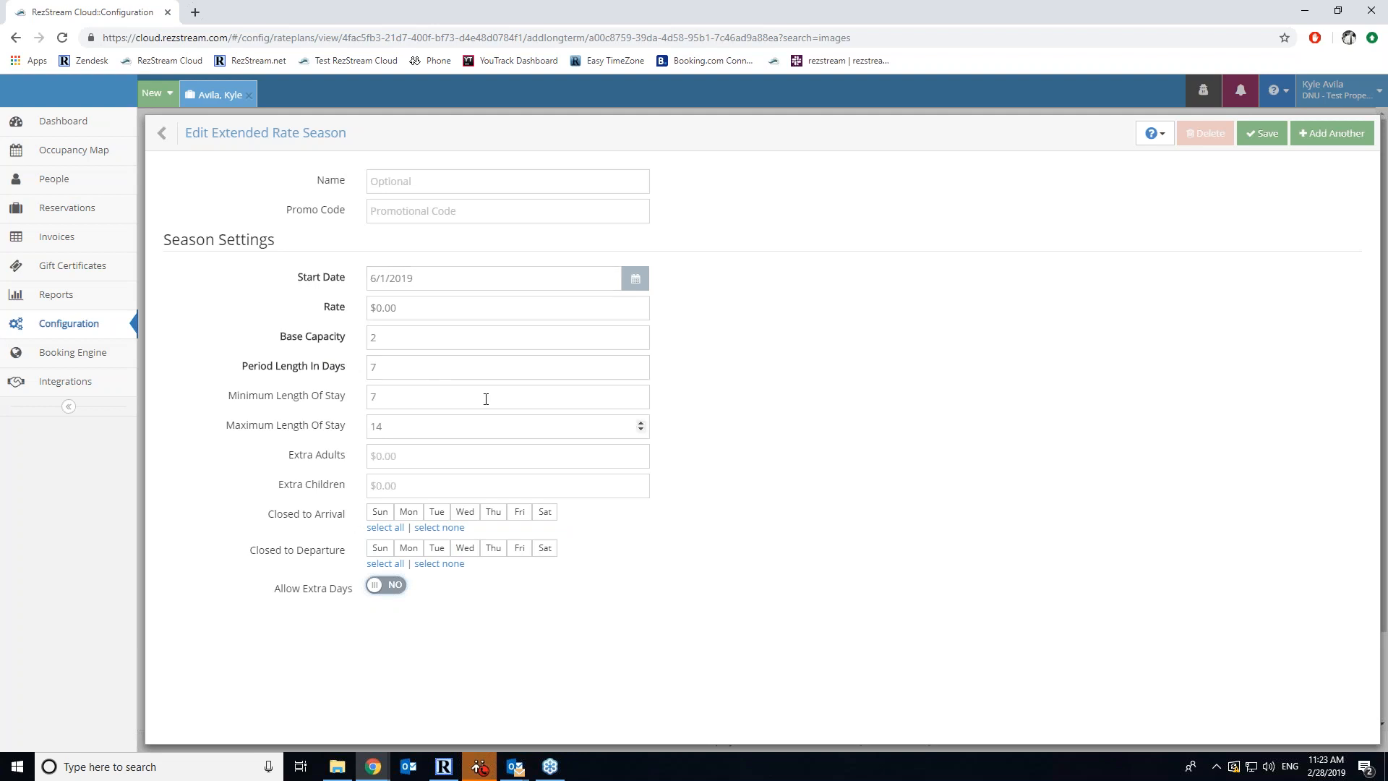
left_click(1259, 137)
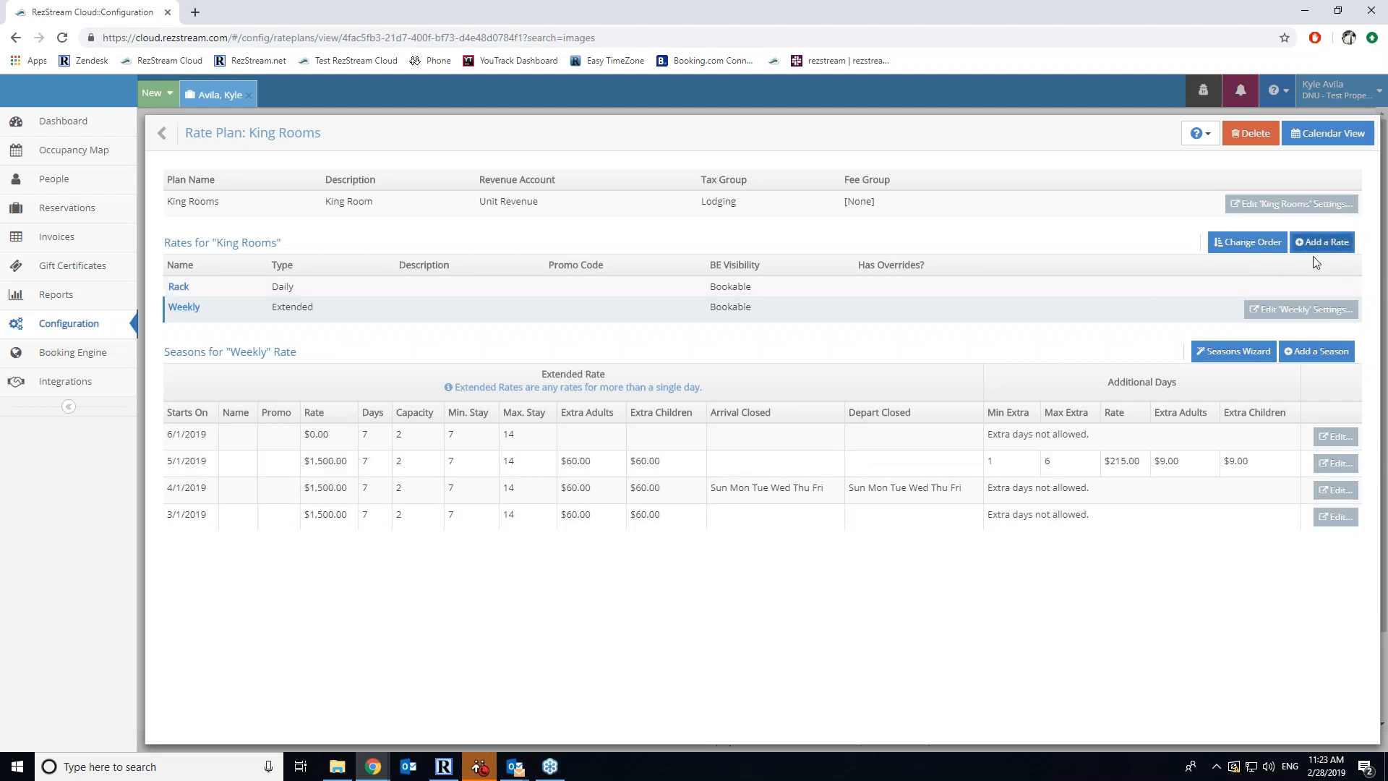
Add a daily rate named Promo to King Rooms, make it bookable with promo code PROMO, and save it
left_click(1329, 245)
left_click(448, 214)
type("Promo")
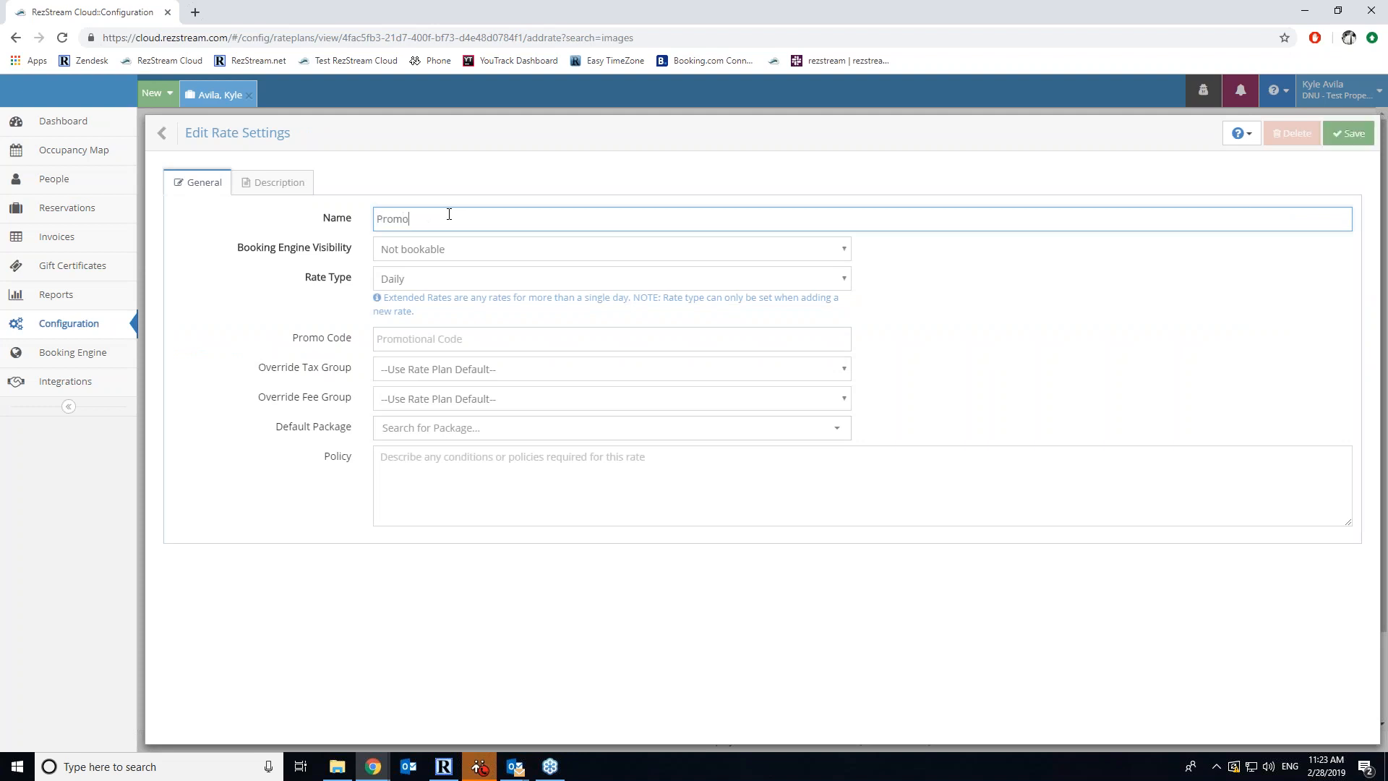
left_click(456, 250)
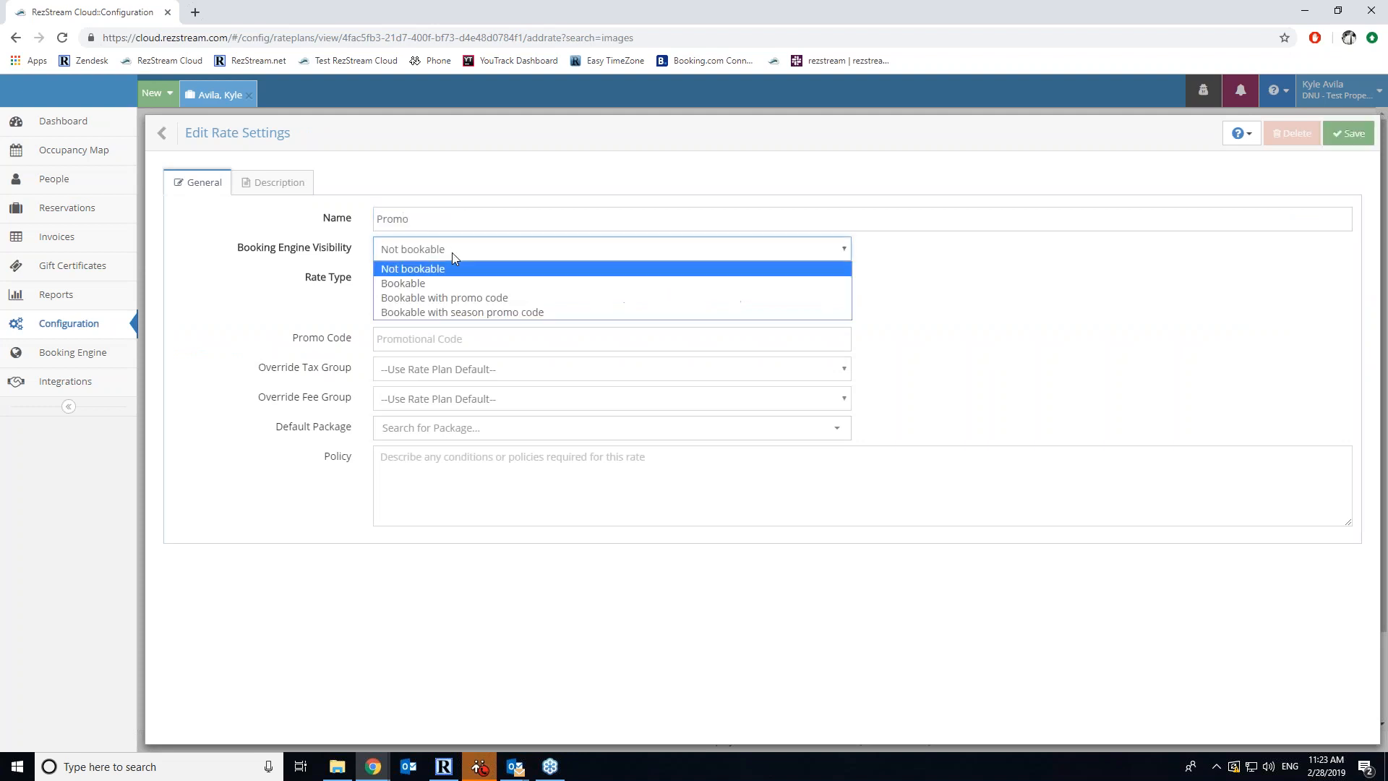
left_click(462, 298)
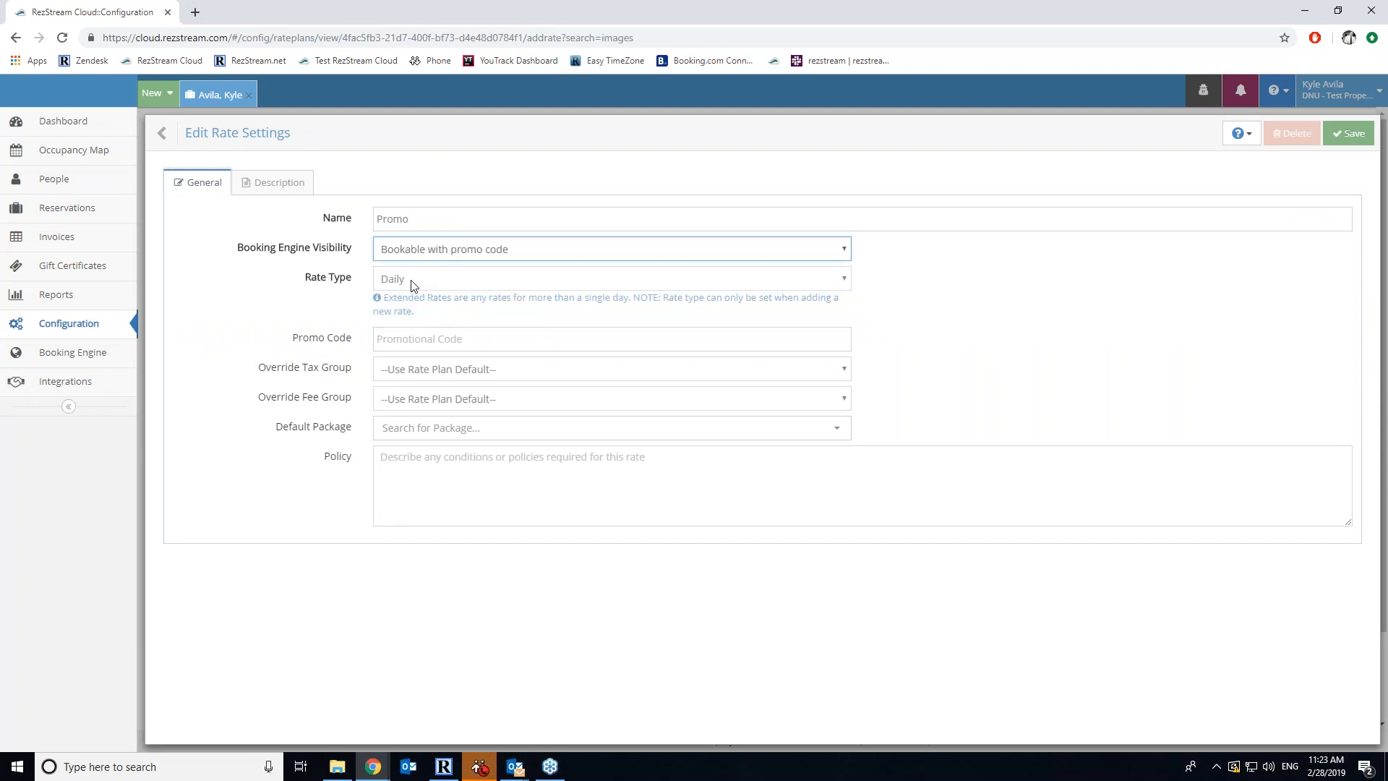
left_click(441, 339)
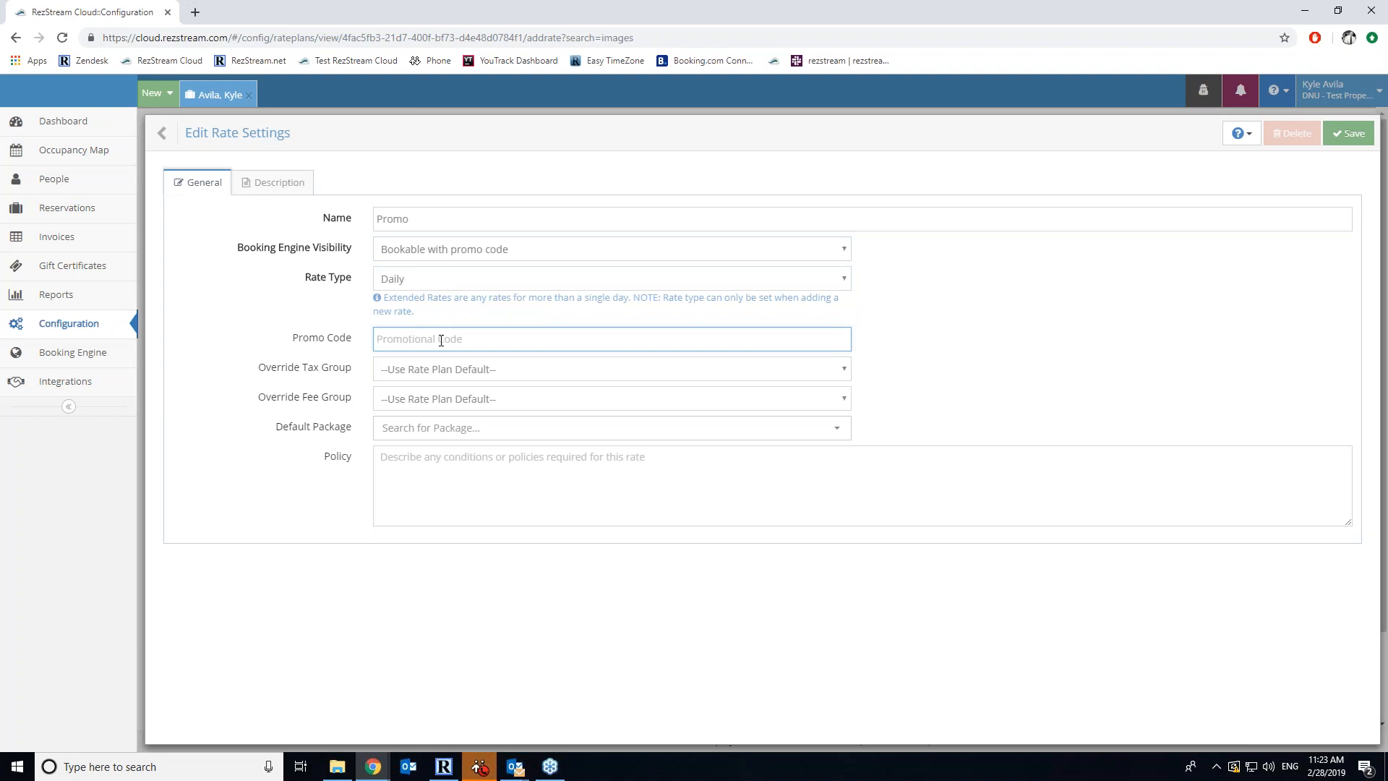
type("PROMO")
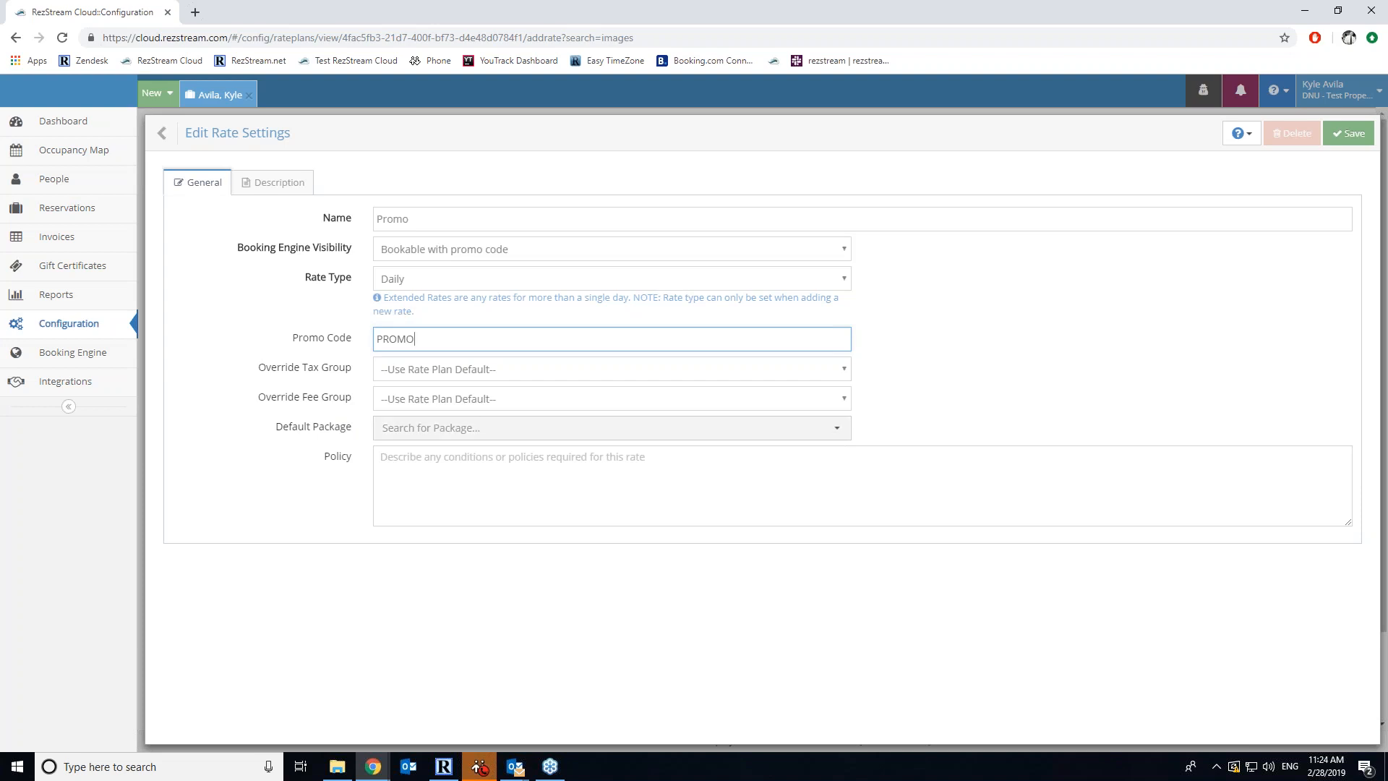
left_click(290, 189)
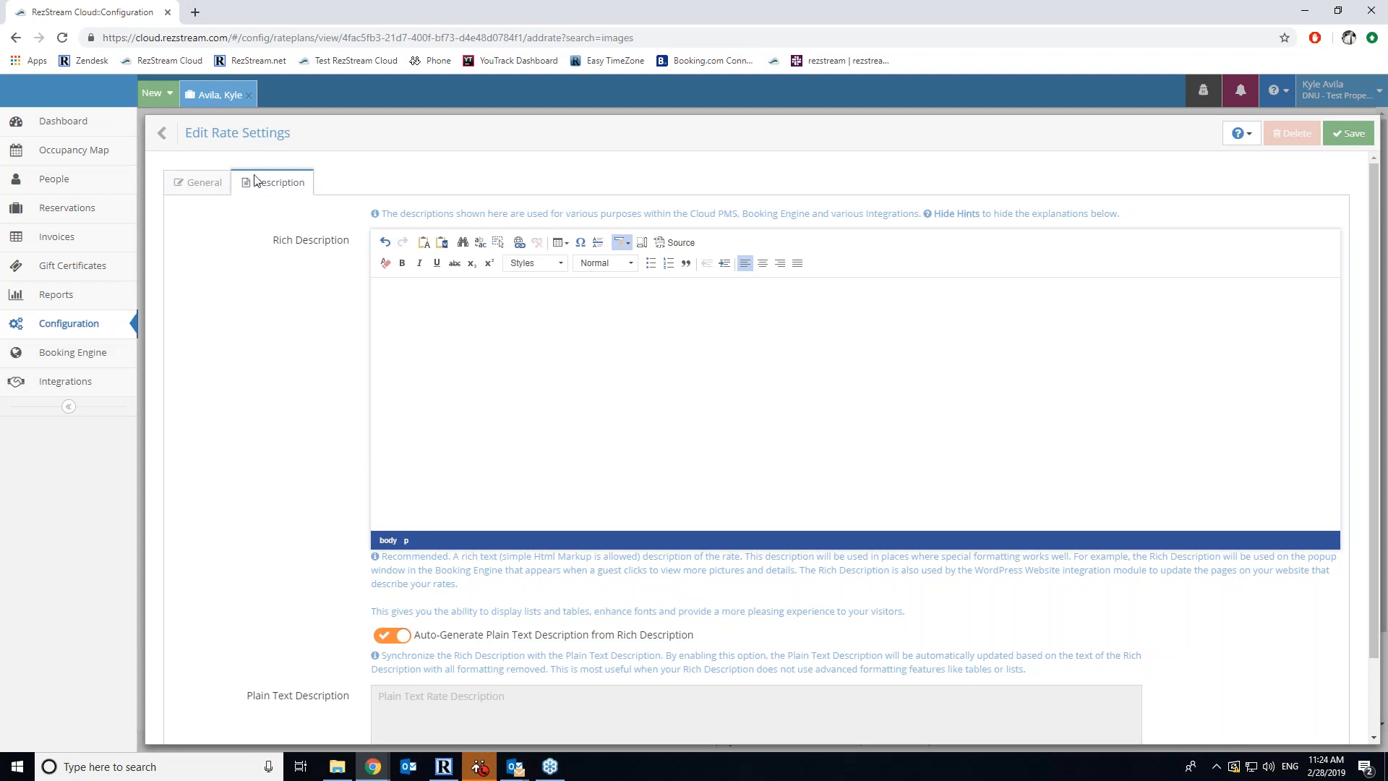
left_click(199, 185)
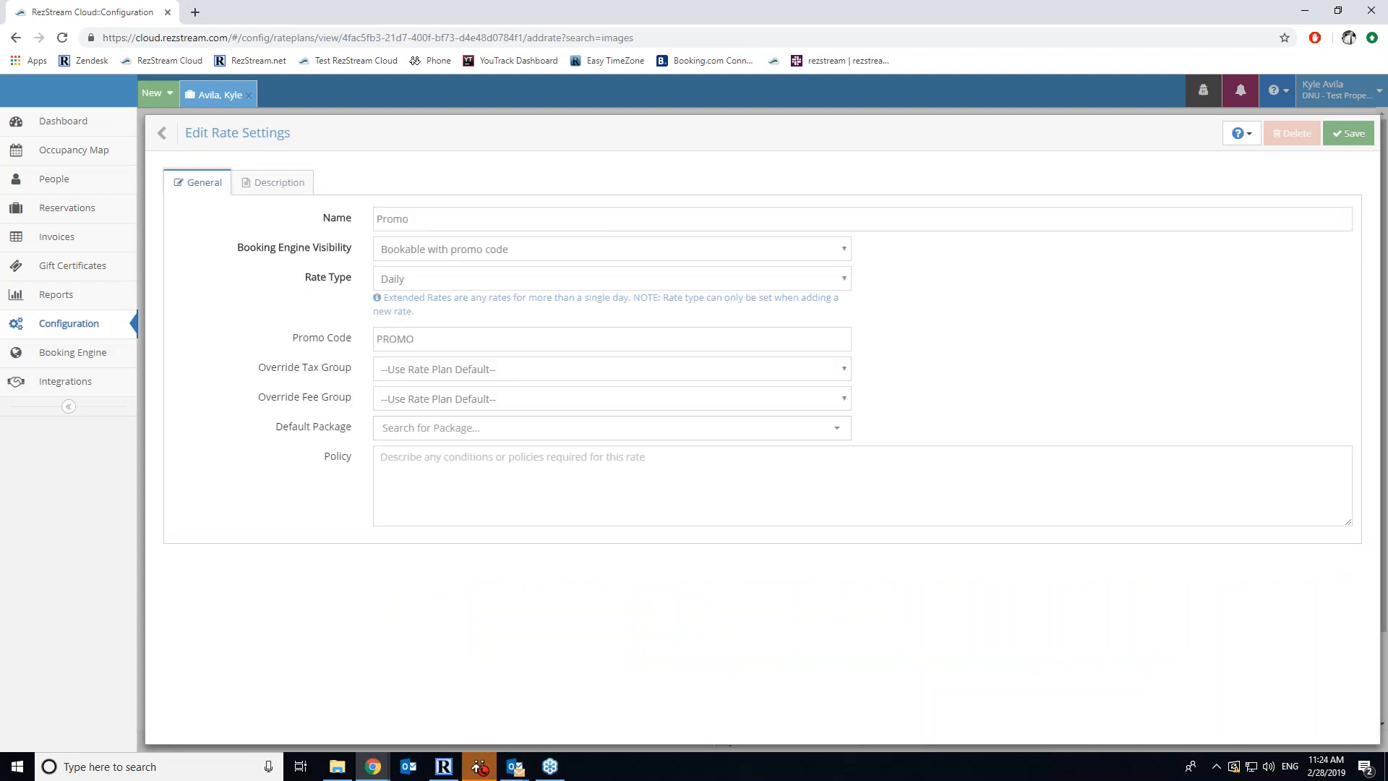
left_click(1349, 134)
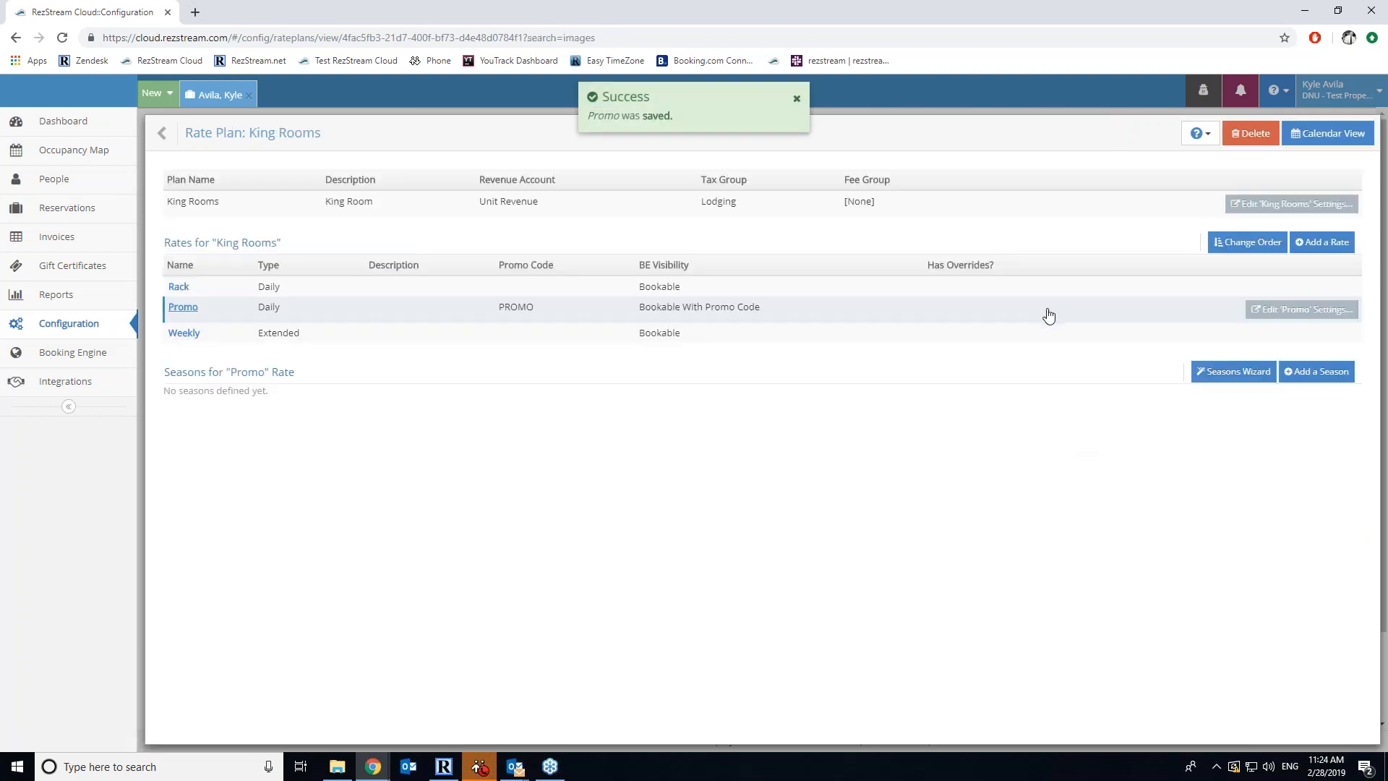
Add a Promo season at $100 per day with base capacity 2 and extra adults and children at $10 each
left_click(1310, 378)
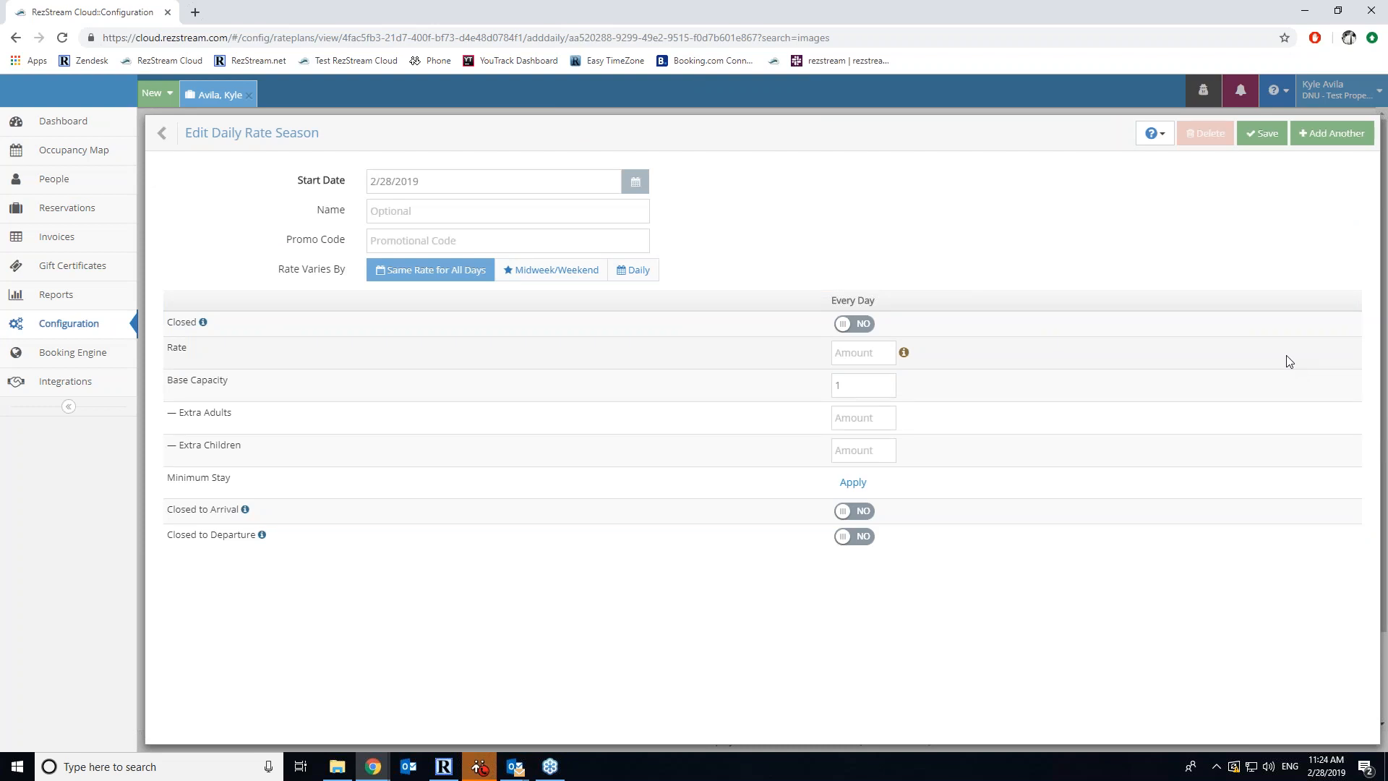
left_click(868, 348)
type("100")
key("Tab")
type("2")
key("Tab")
type("1")
key("Tab")
type("10")
Apply a minimum stay of 2 to the new Promo season, start it on 3/1/2019, and save it
left_click(855, 482)
type("2")
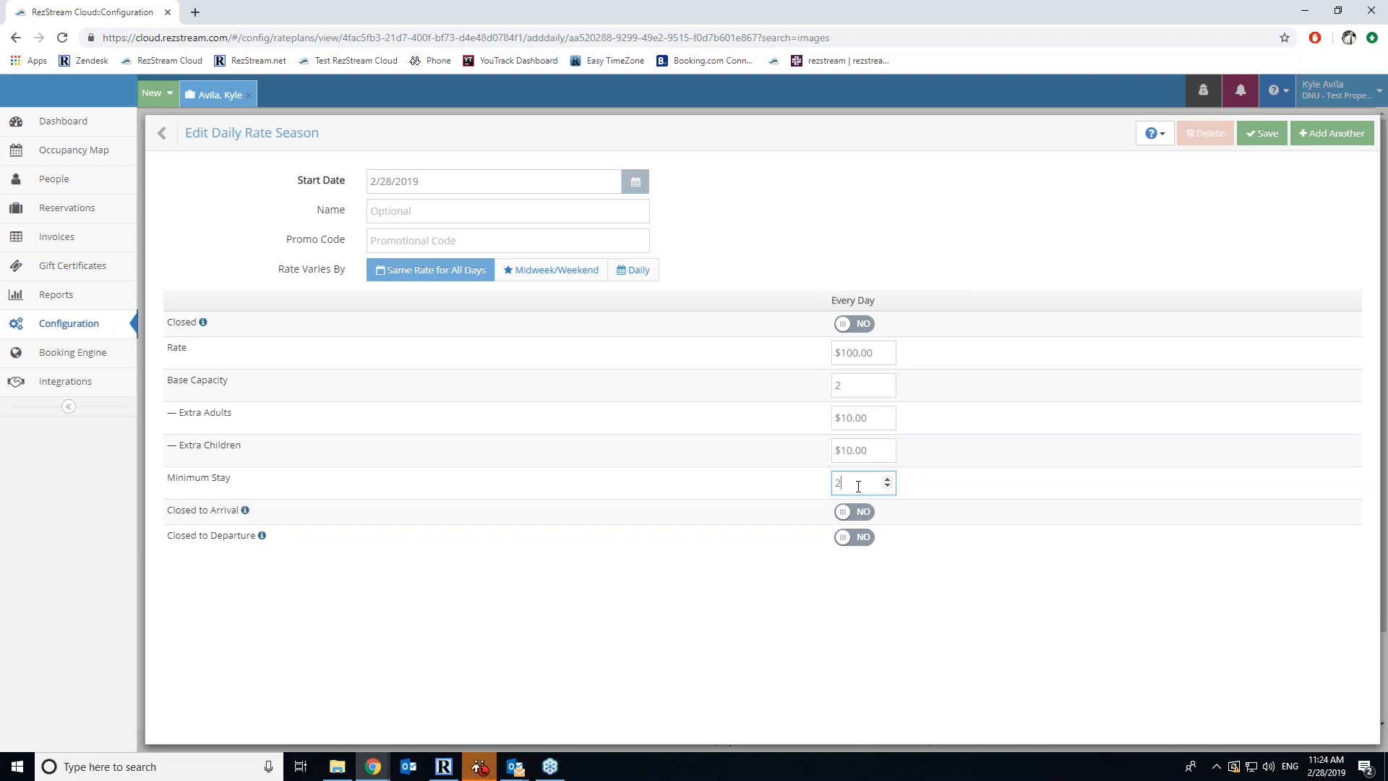
left_click(635, 181)
left_click(548, 372)
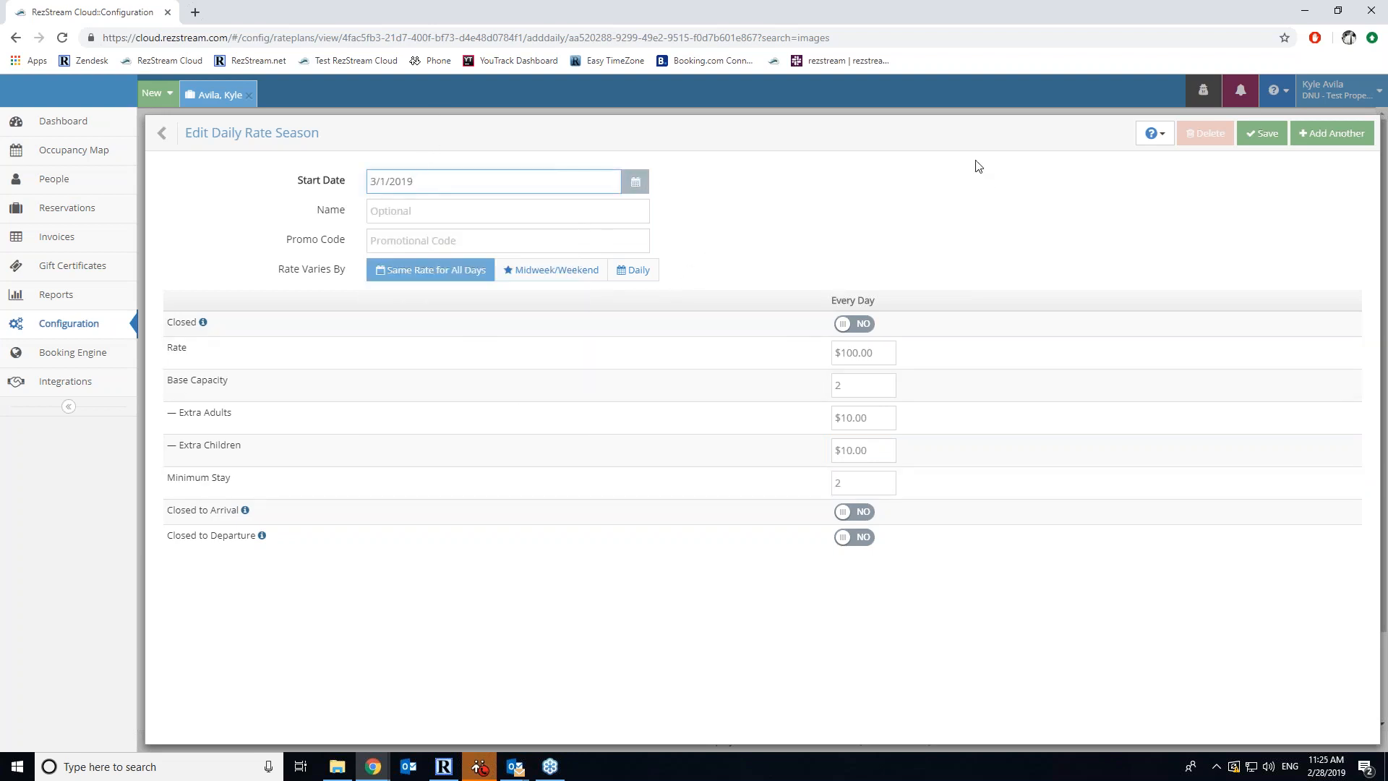
left_click(1268, 139)
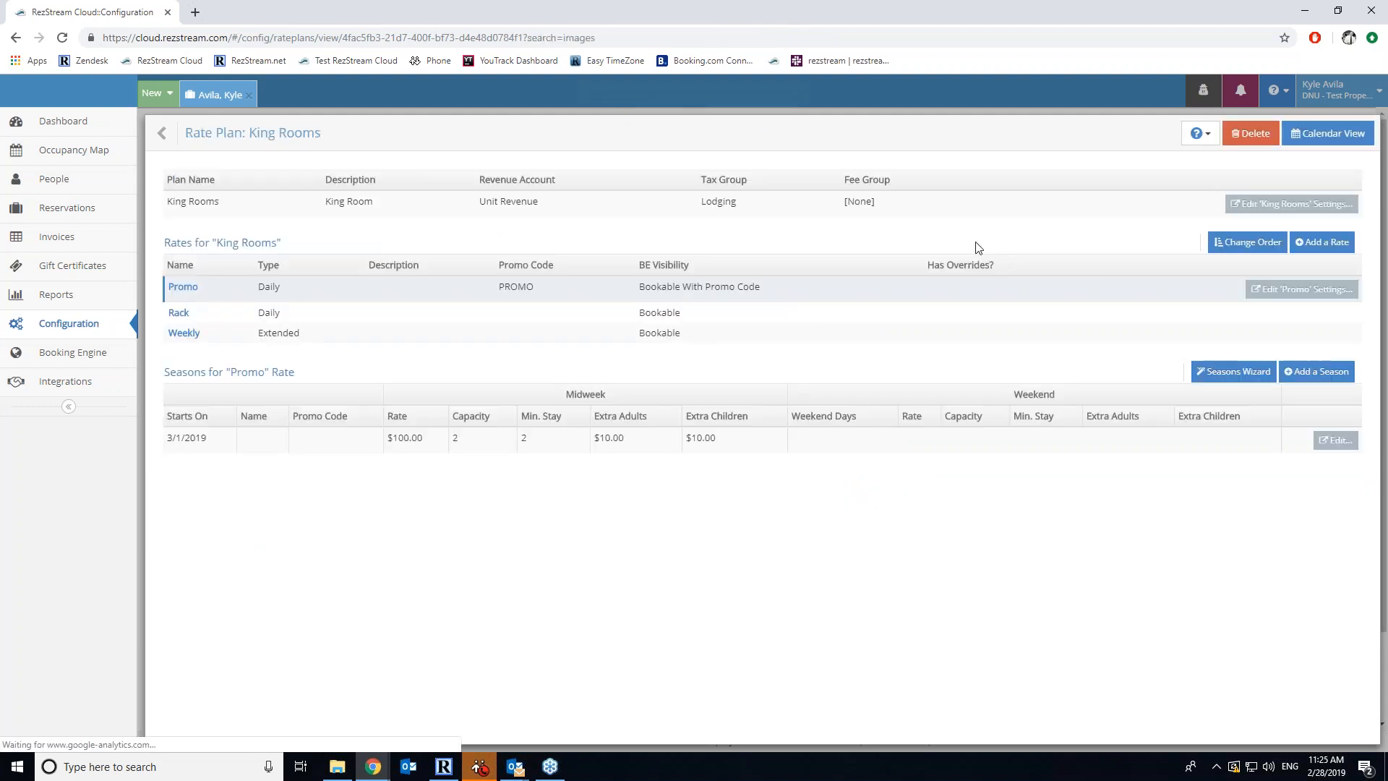
Add a Promo season starting 4/1/2019, mark it closed for every day, and save it
left_click(1317, 371)
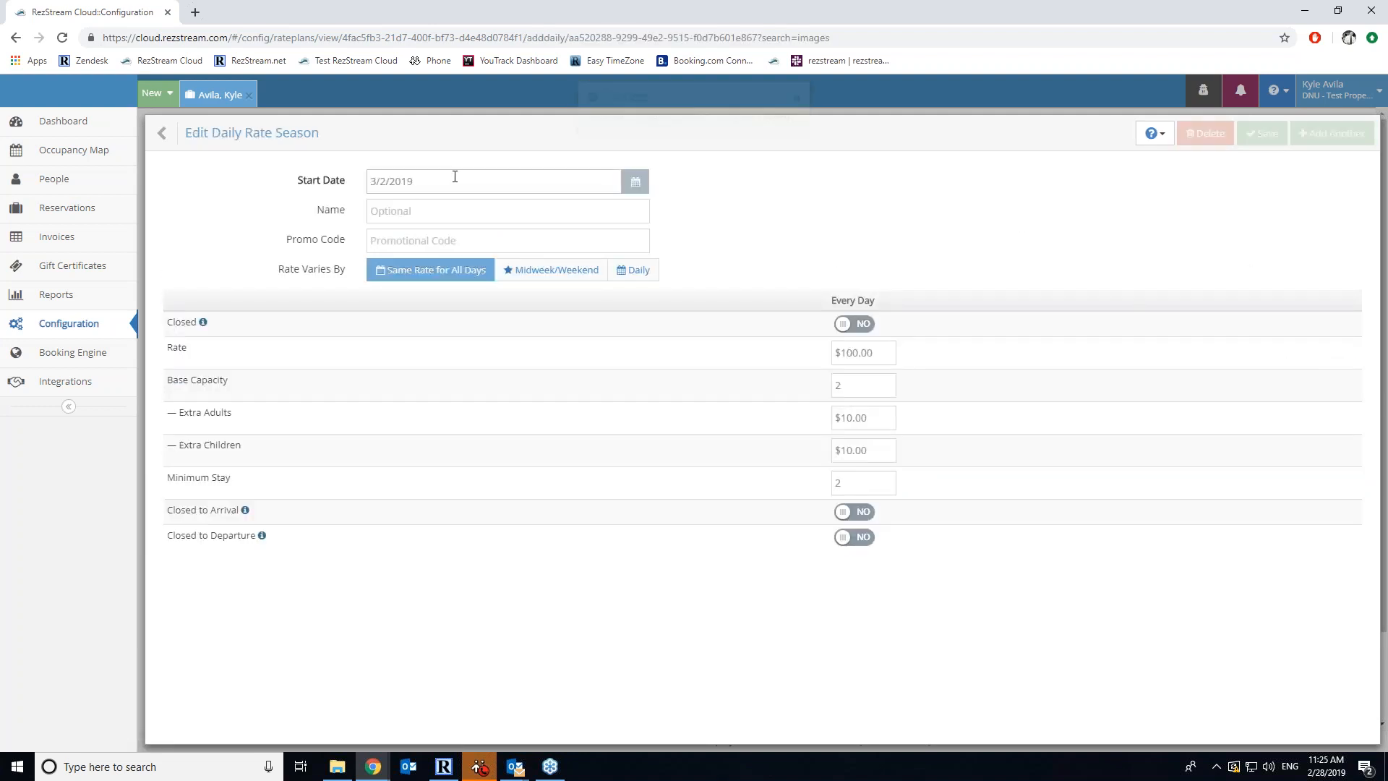
left_click(636, 183)
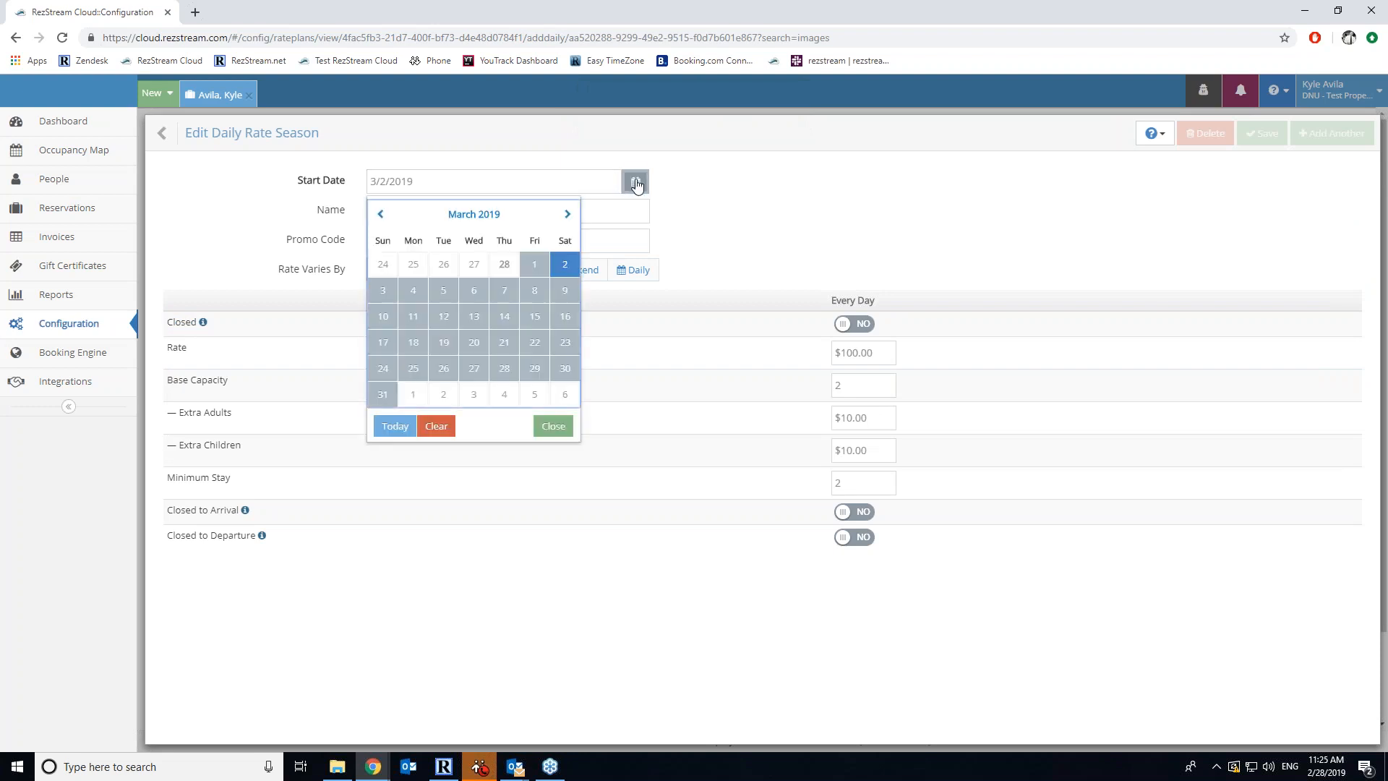
left_click(414, 394)
left_click(860, 323)
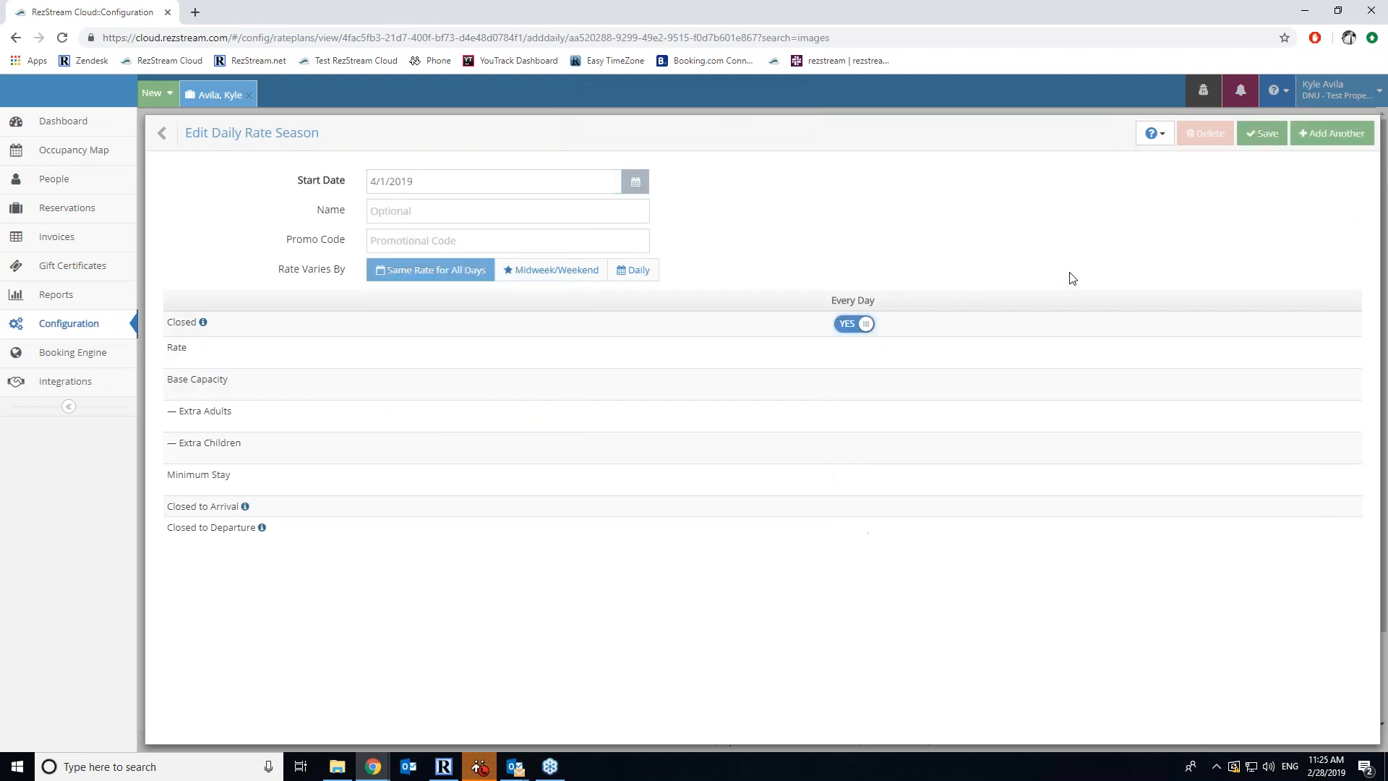
left_click(1262, 136)
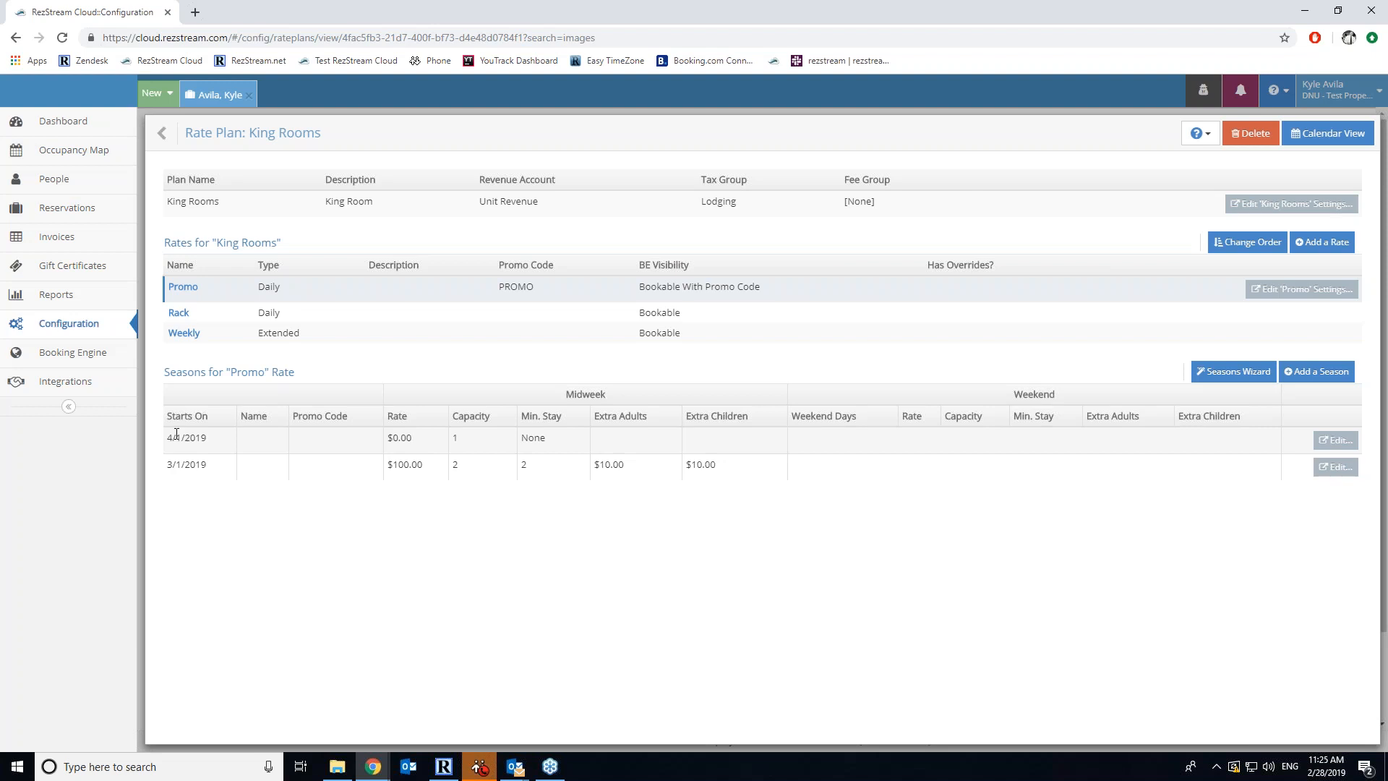
Return to the rate plans, move King Rooms to first place in the sort order, and save the order
left_click(170, 137)
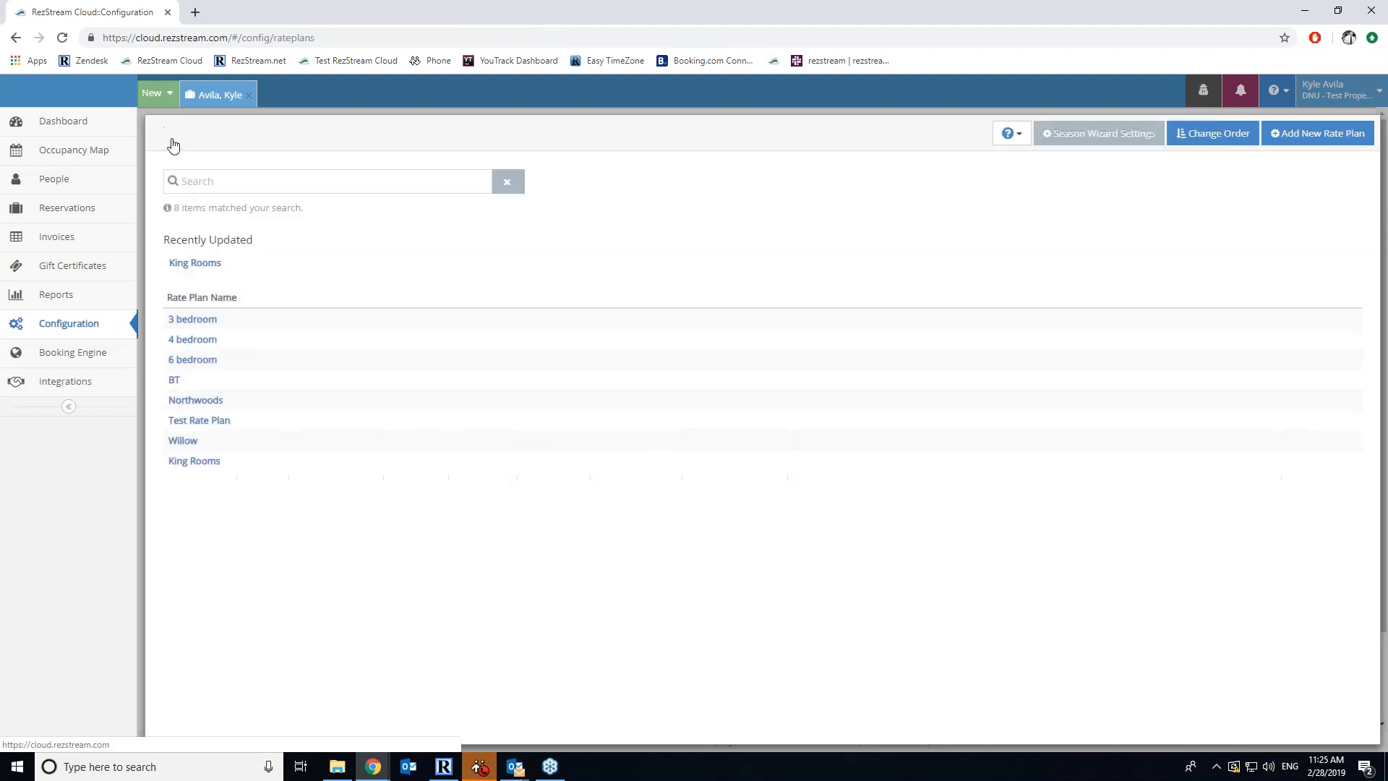
left_click(90, 323)
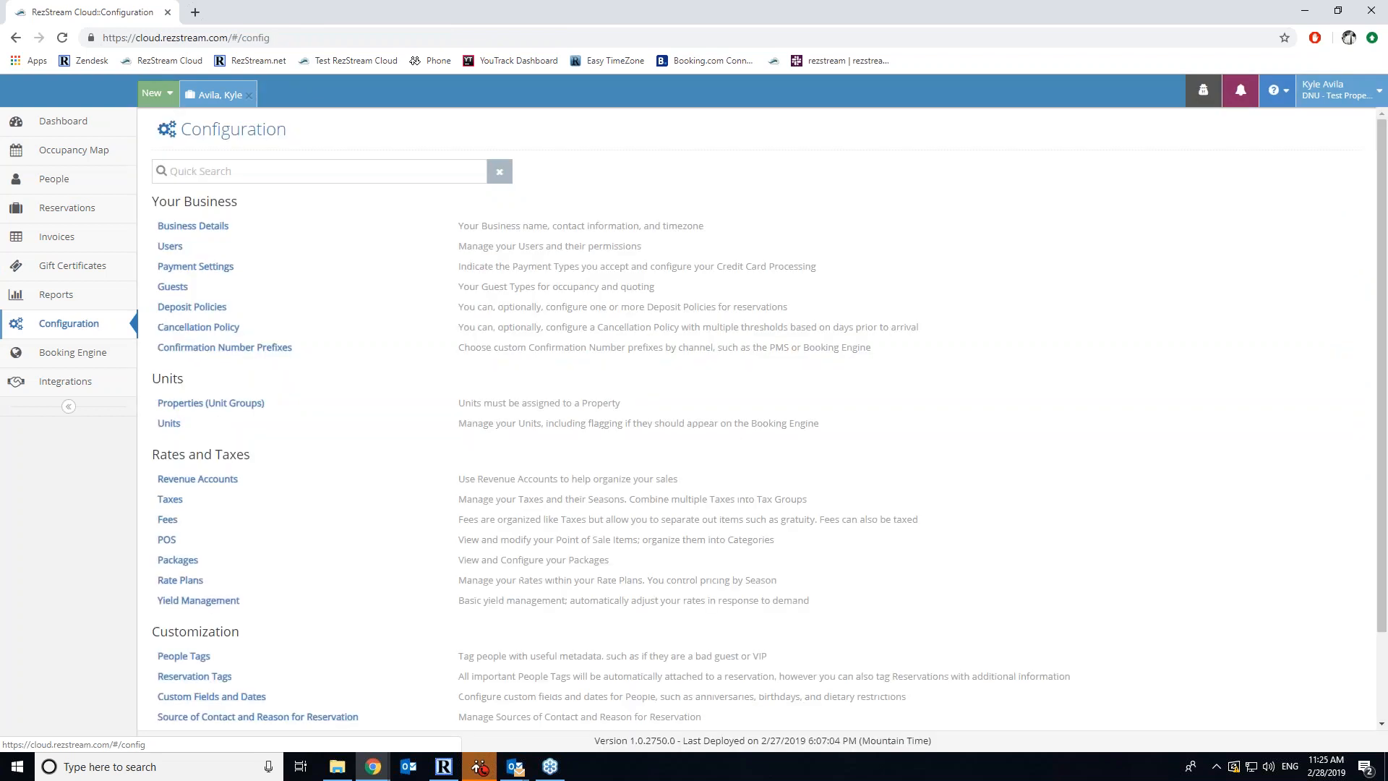
left_click(191, 580)
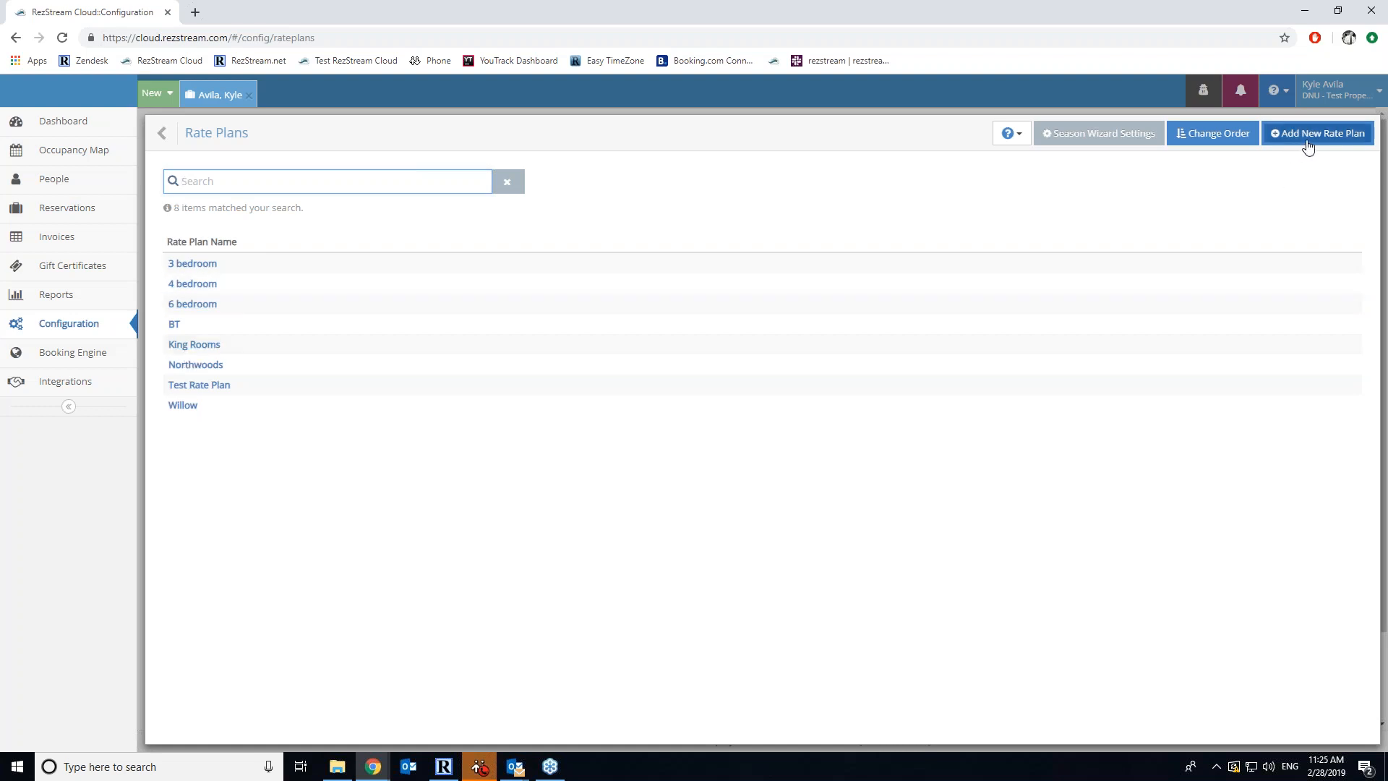
left_click(1204, 144)
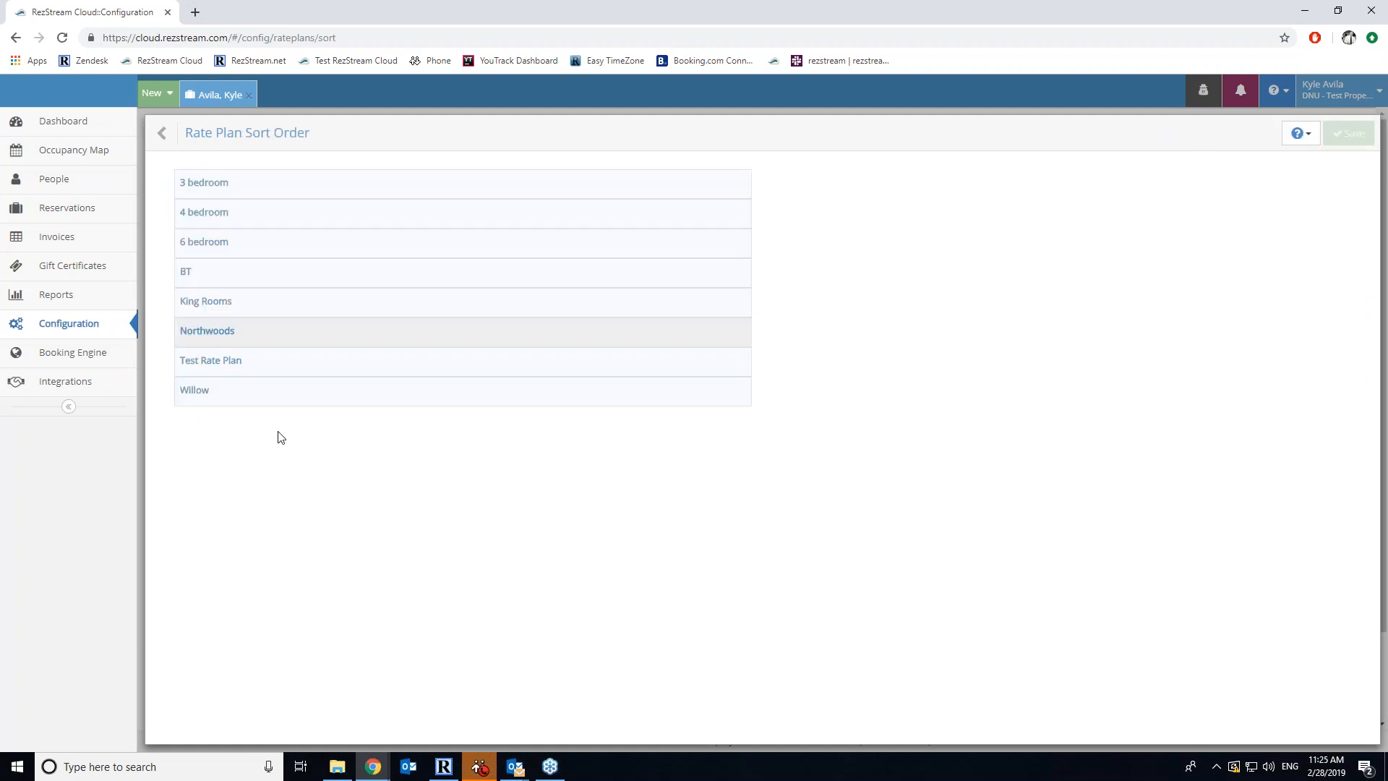
left_click_drag(248, 304, 257, 186)
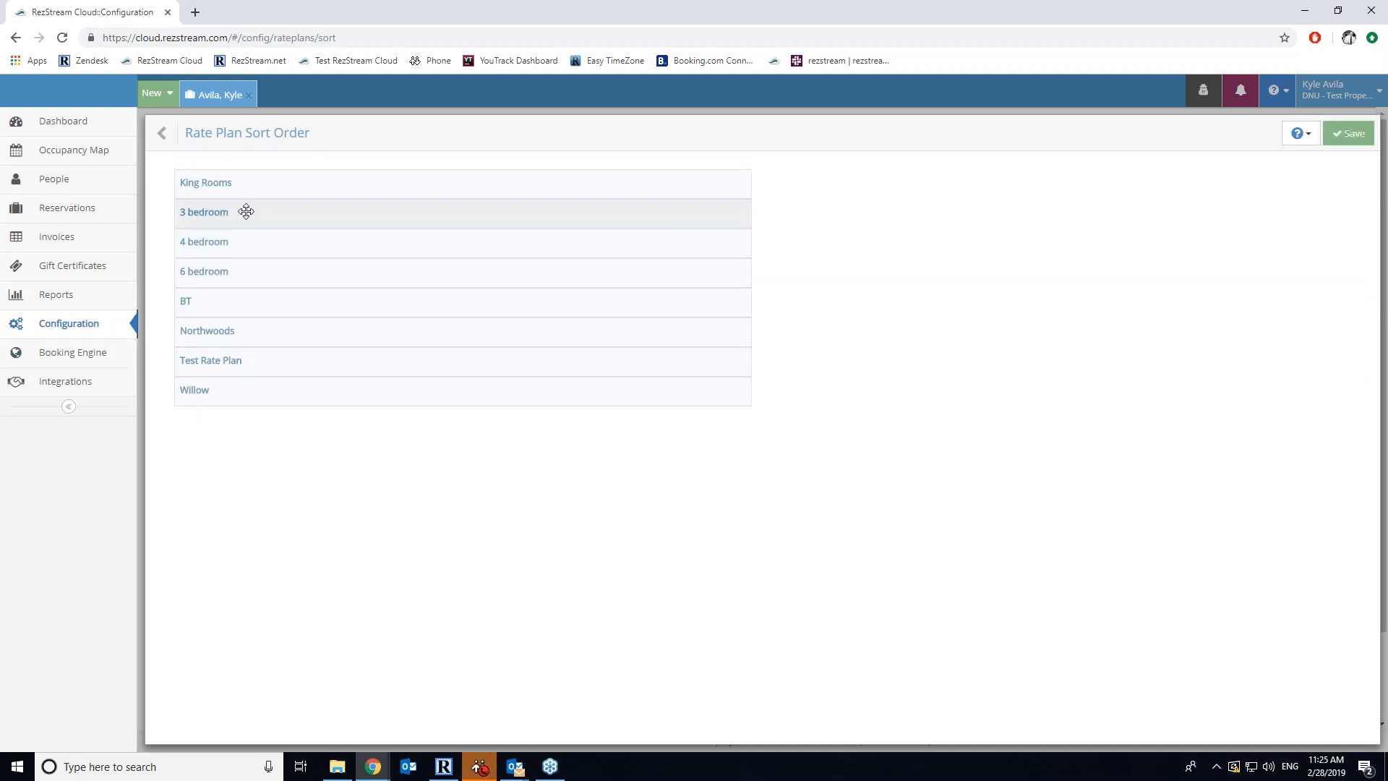
left_click(1348, 133)
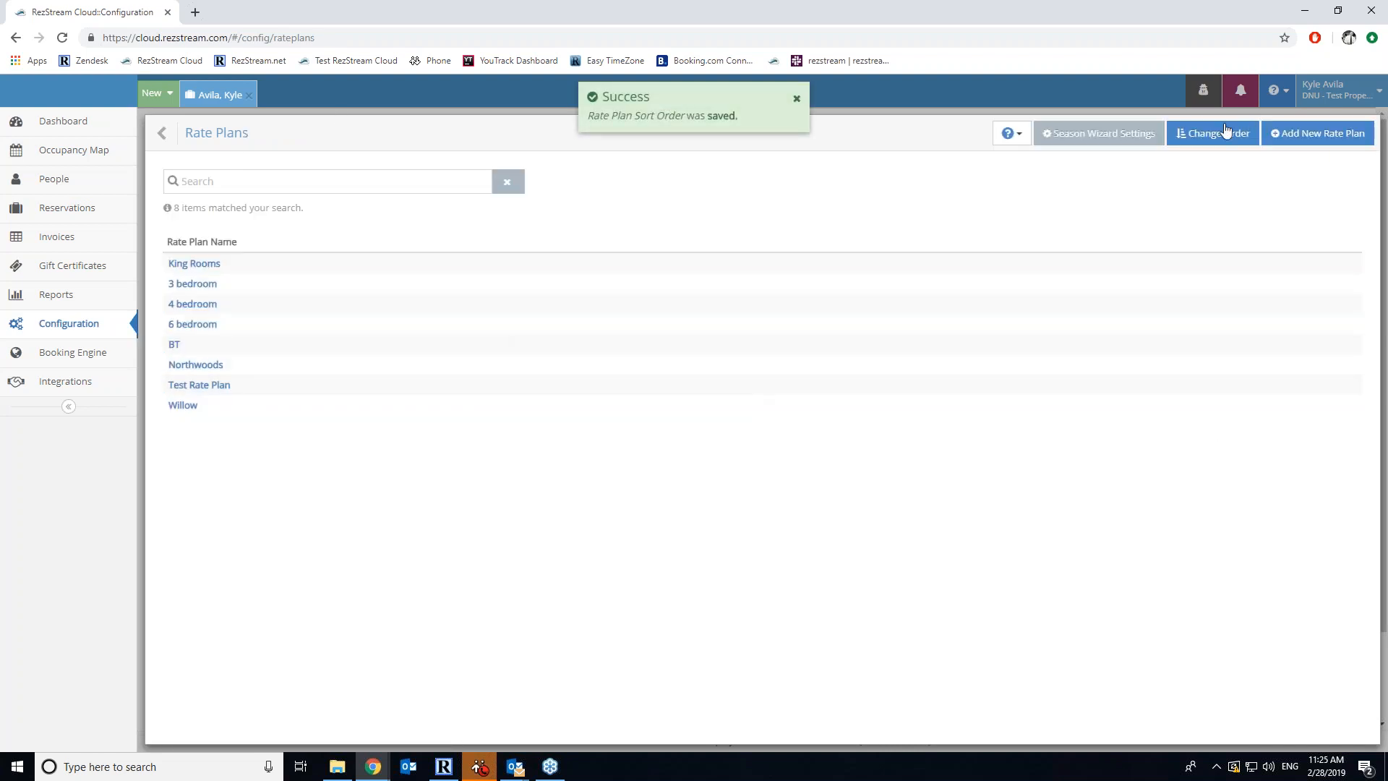
In the season wizard settings, start seasons on 03/05/2019, 04/25/2019 and 05/21/2019, and remove the 02/06/2019 season
left_click(1114, 143)
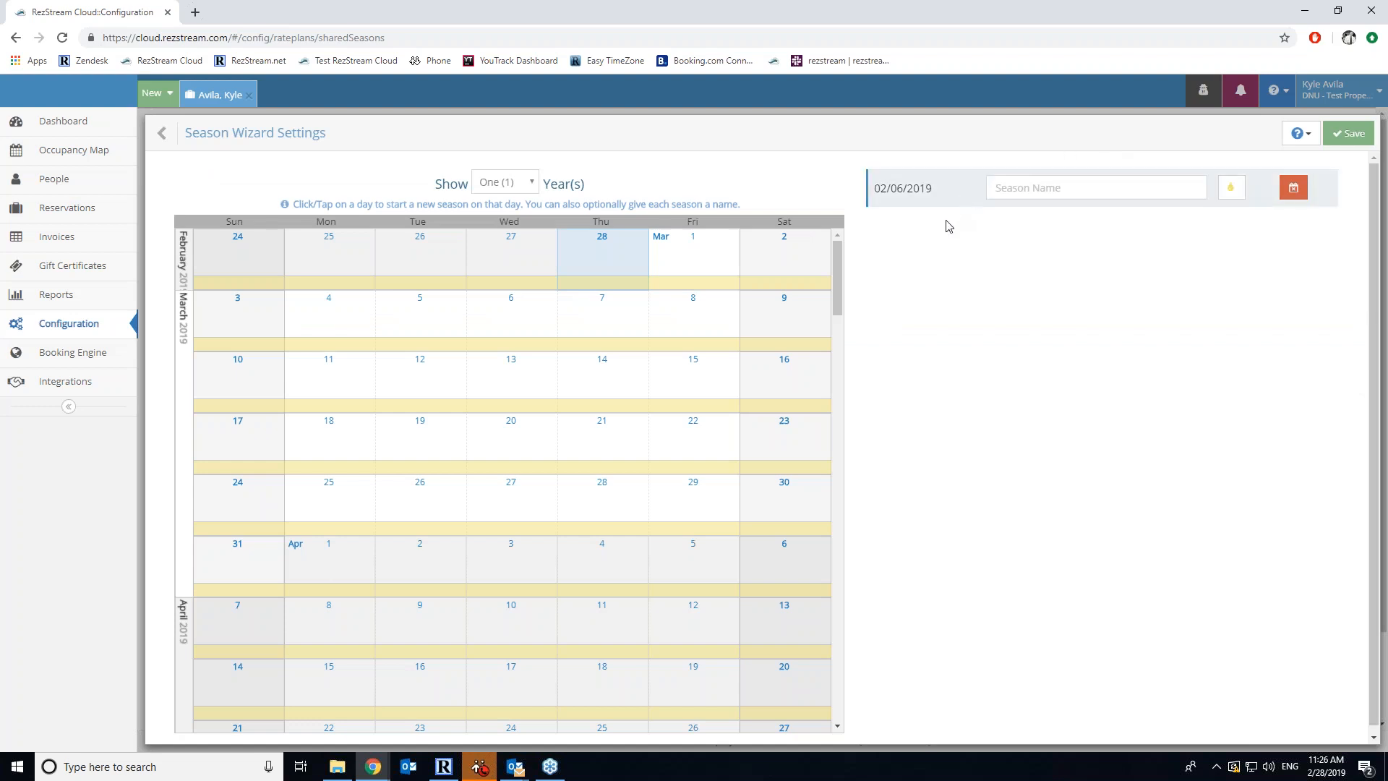
left_click(428, 336)
left_click_drag(831, 304, 838, 337)
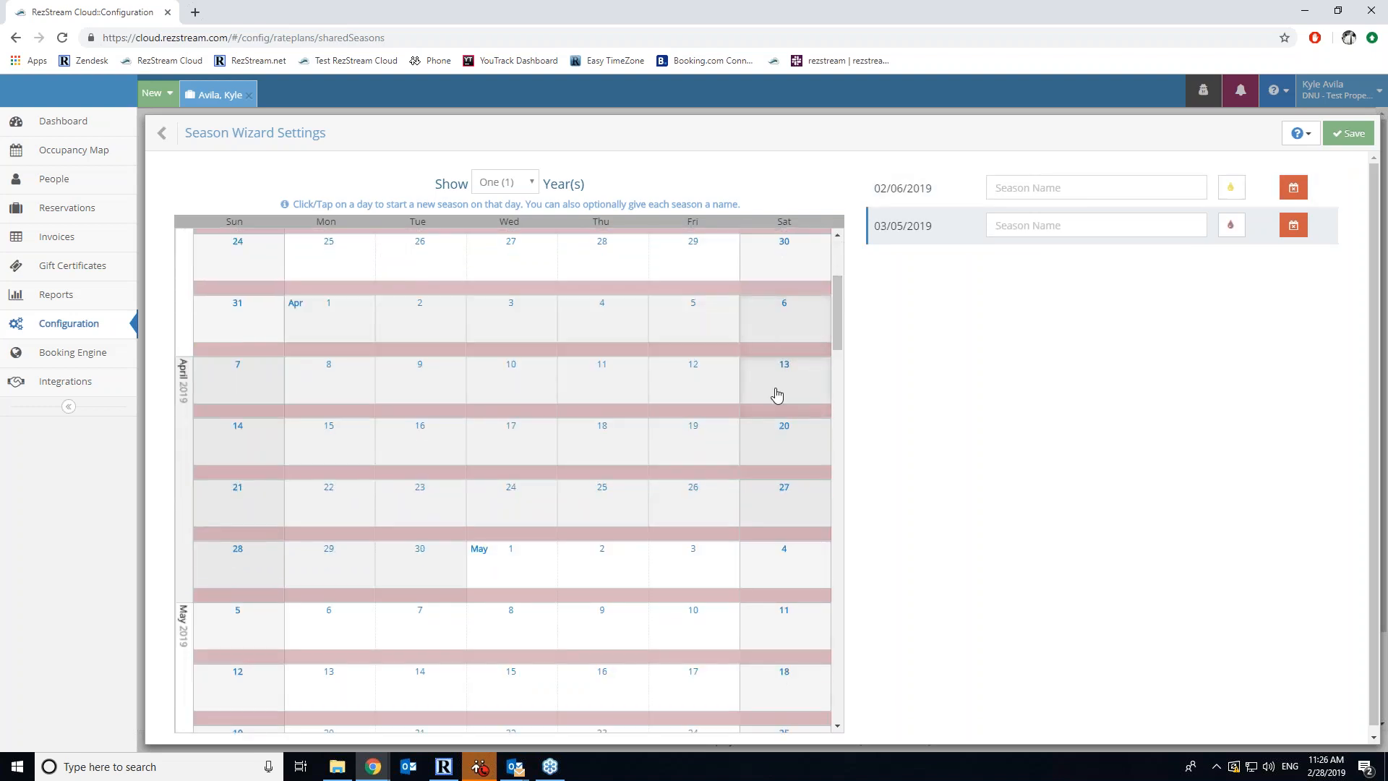
left_click(622, 496)
left_click_drag(838, 346, 835, 399)
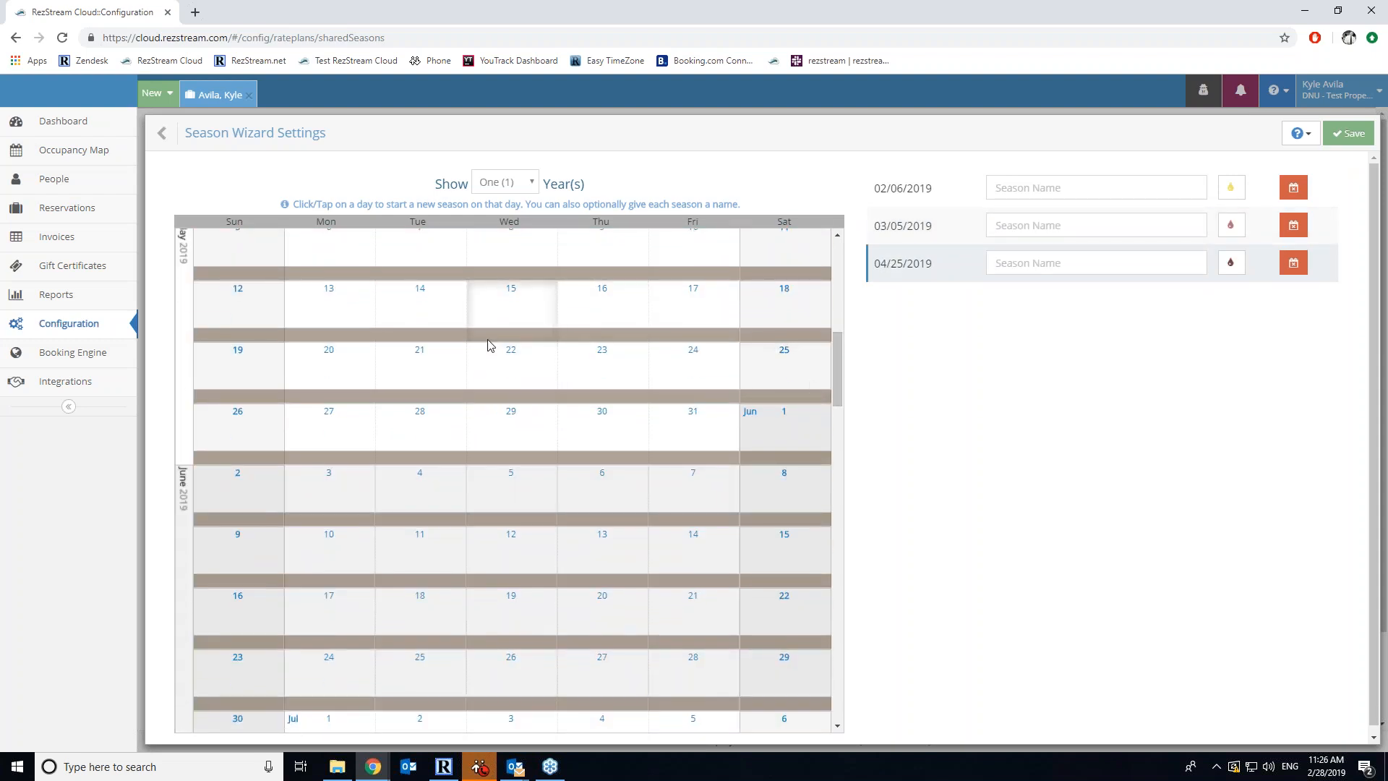
left_click(432, 378)
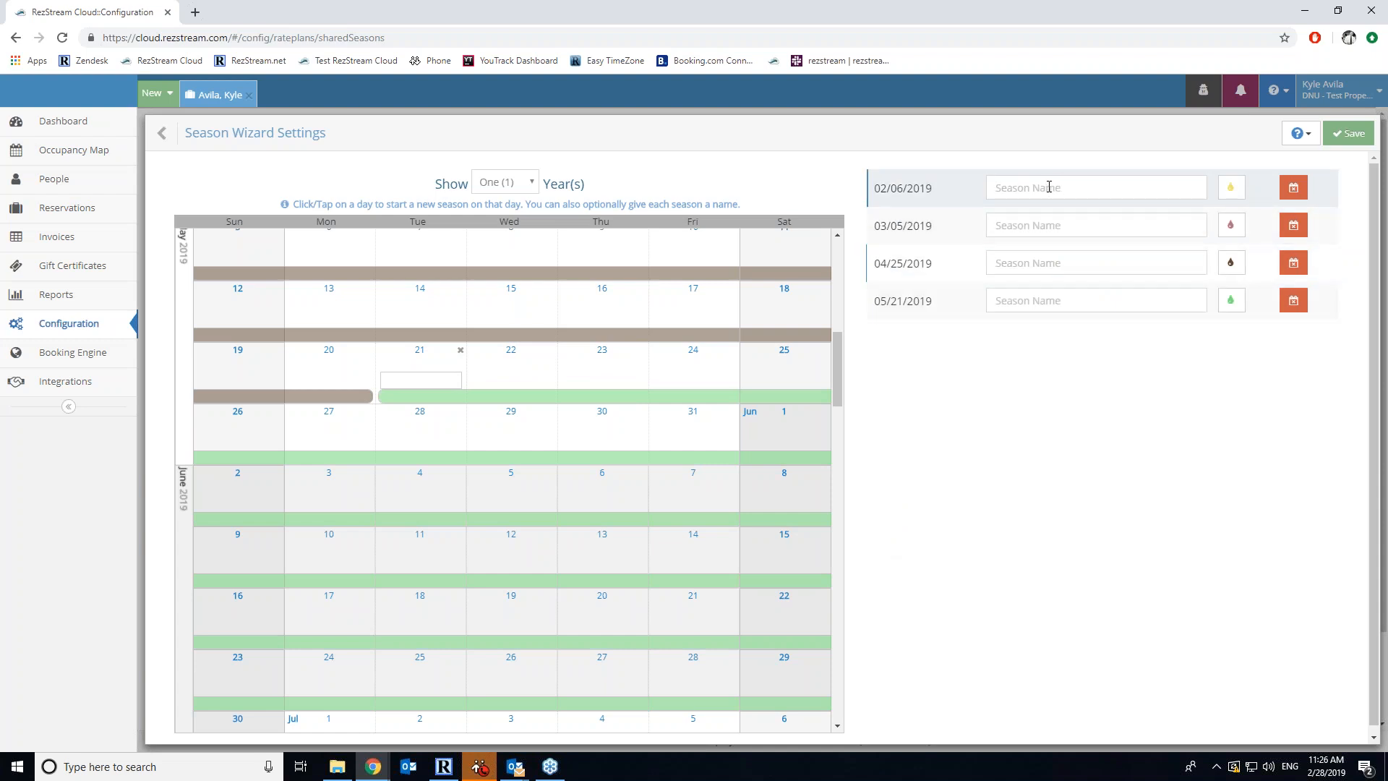
left_click(1049, 187)
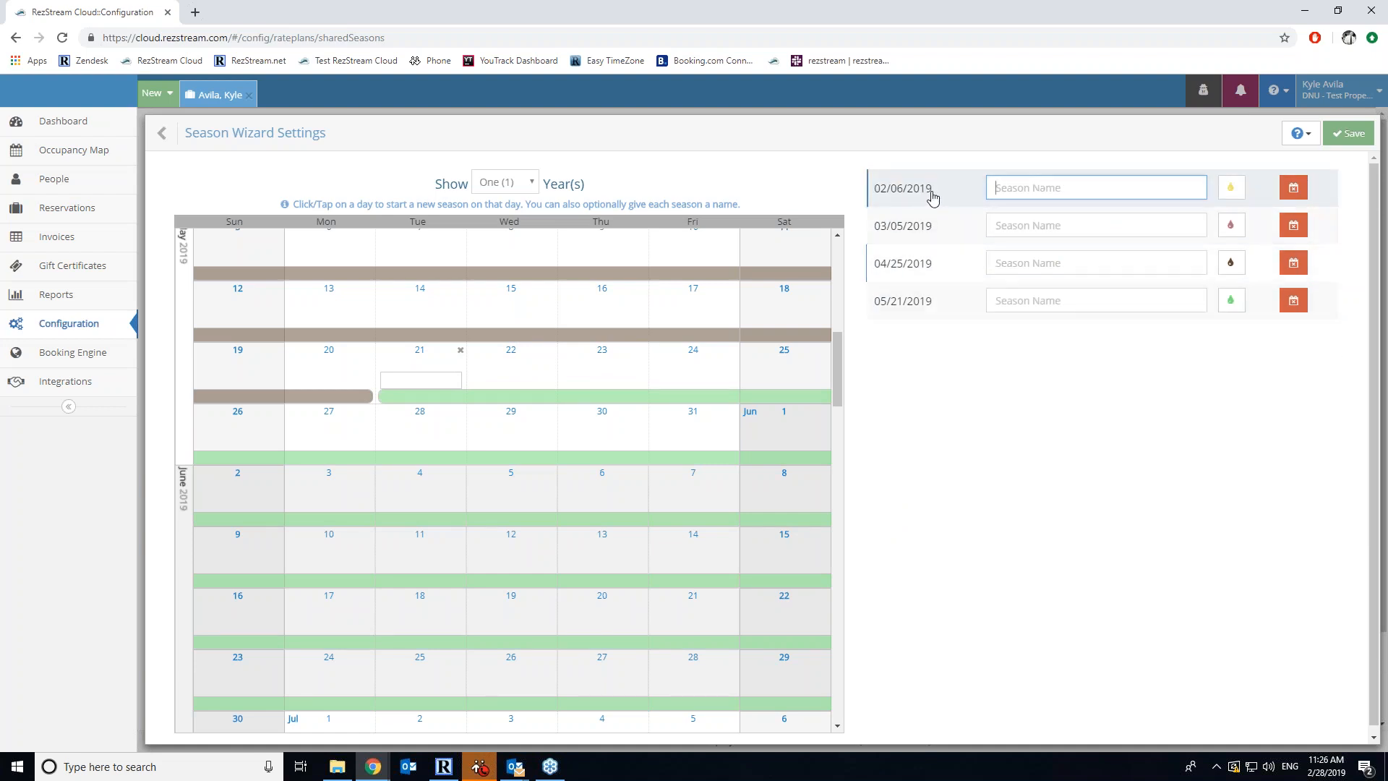
left_click(1291, 191)
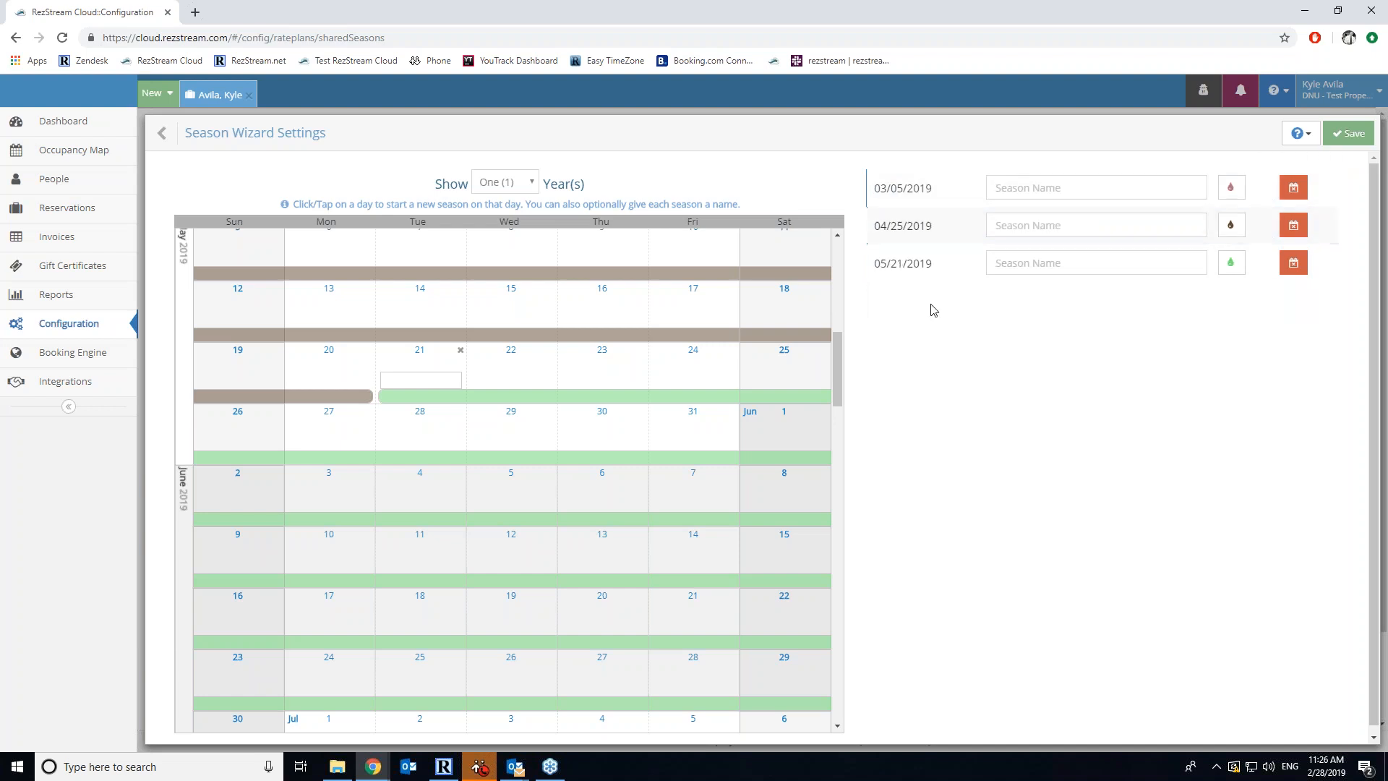
Add wizard seasons starting 06/05/2019, 07/18/2019, 08/20/2019 and 09/12/2019, and save the season wizard settings
left_click(527, 505)
left_click_drag(836, 391, 837, 426)
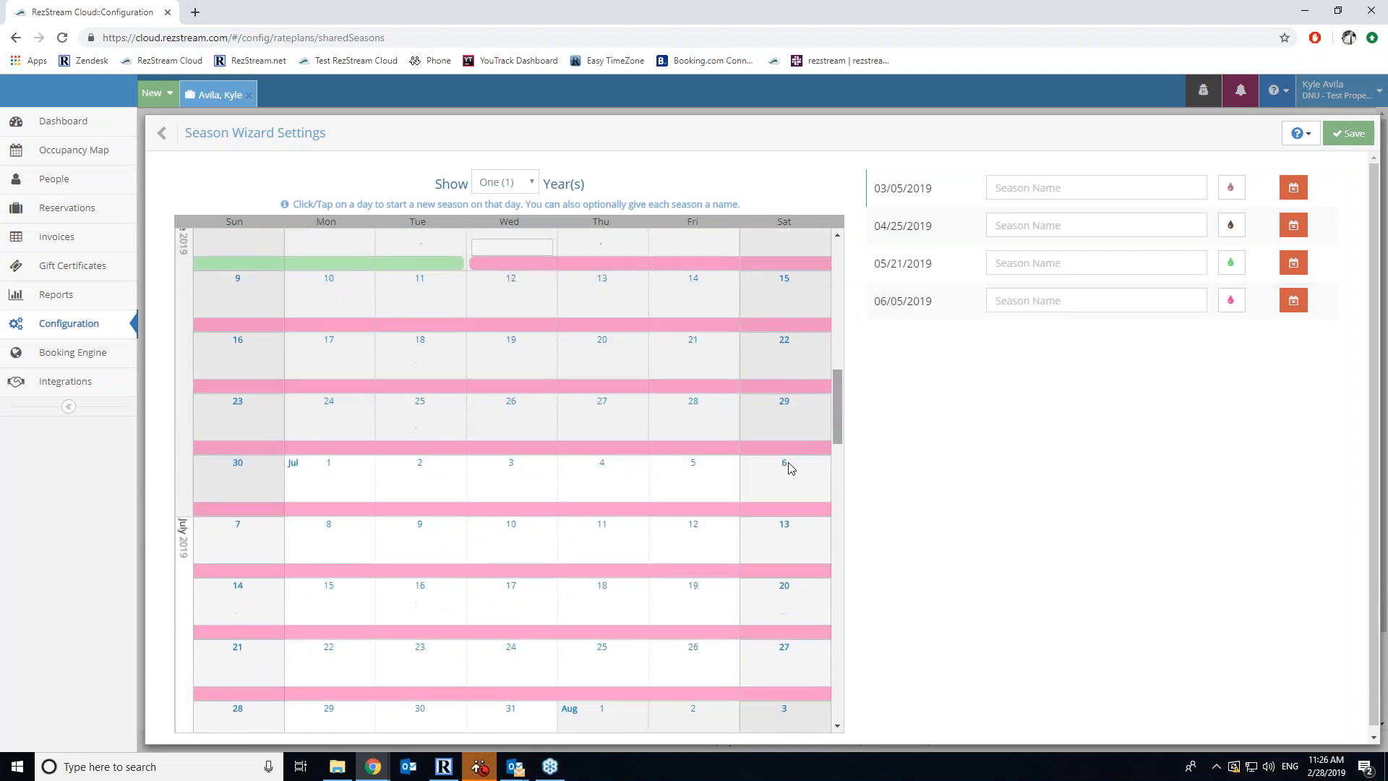
left_click(591, 595)
left_click_drag(836, 397, 831, 453)
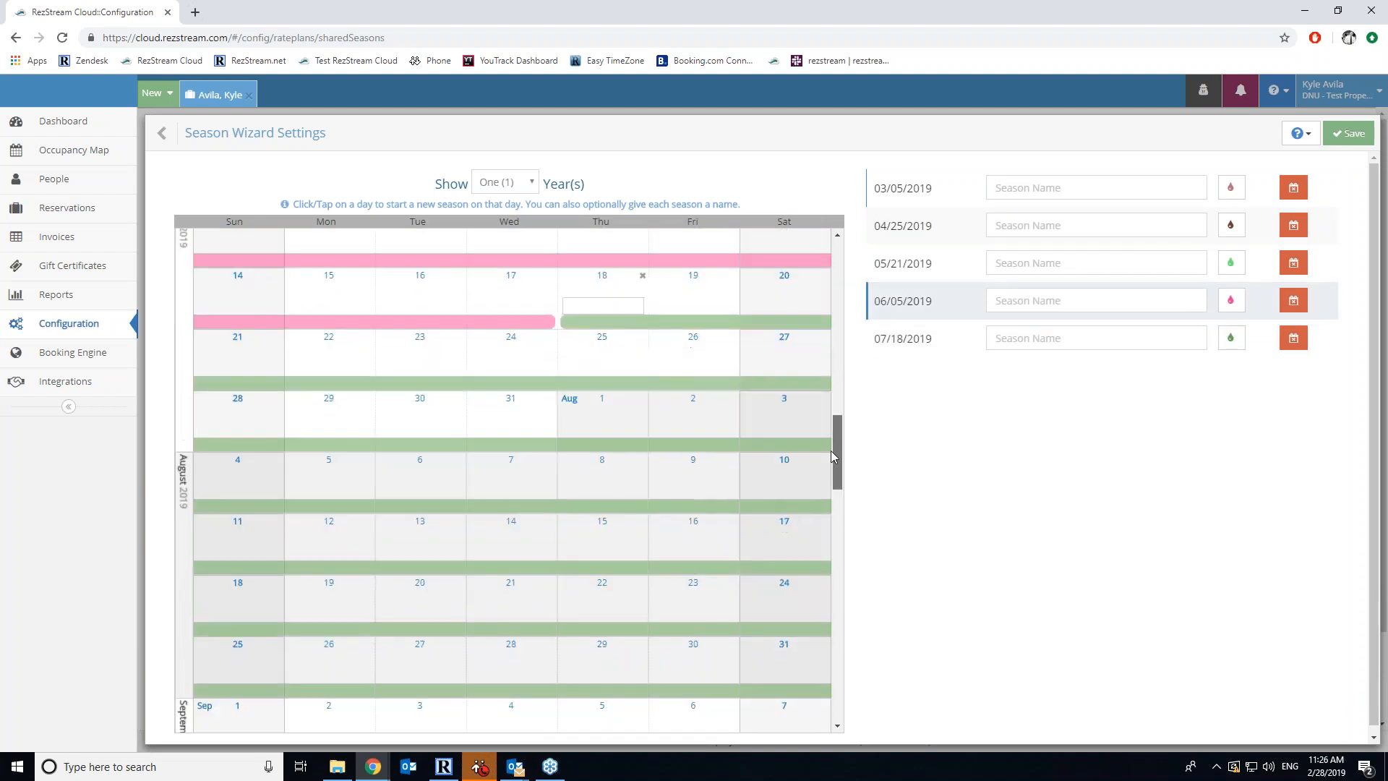
left_click(434, 582)
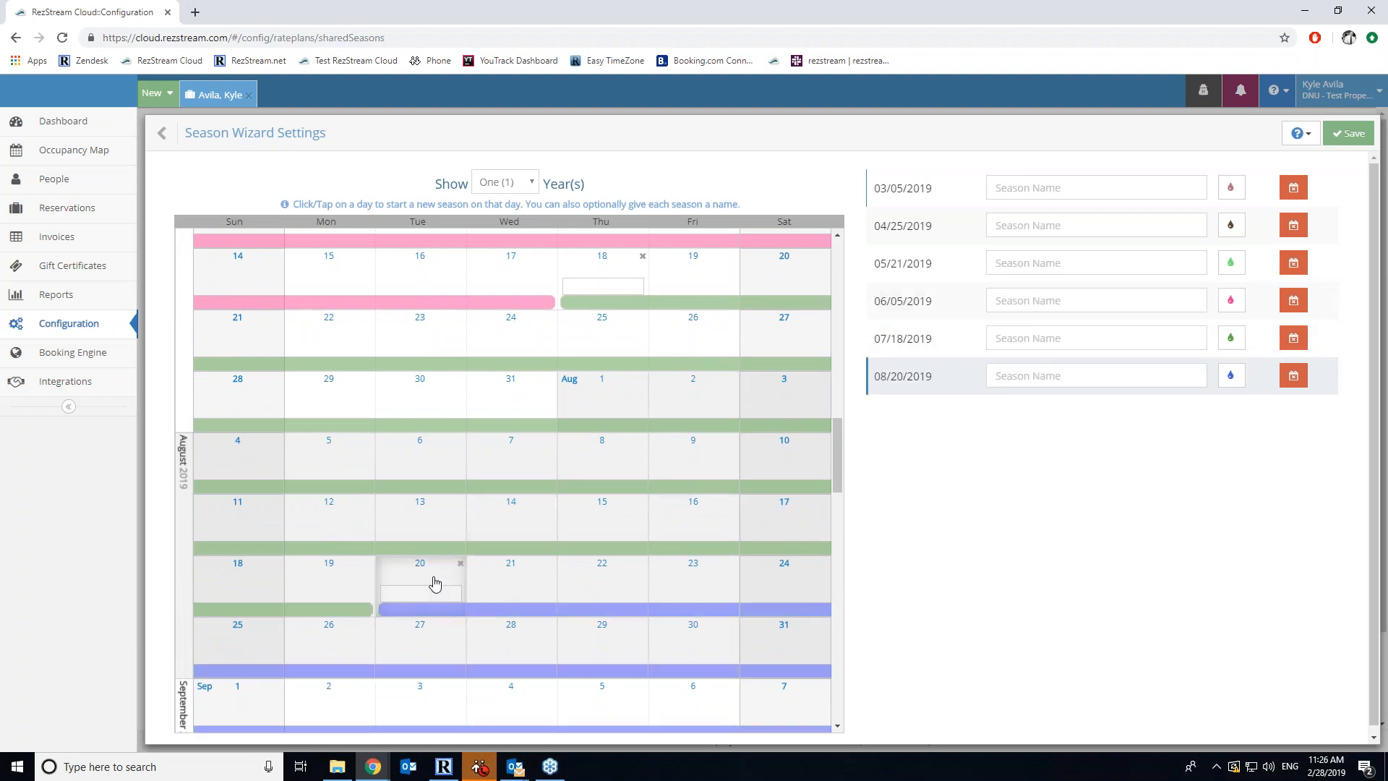
scroll(629, 558, "down", 3)
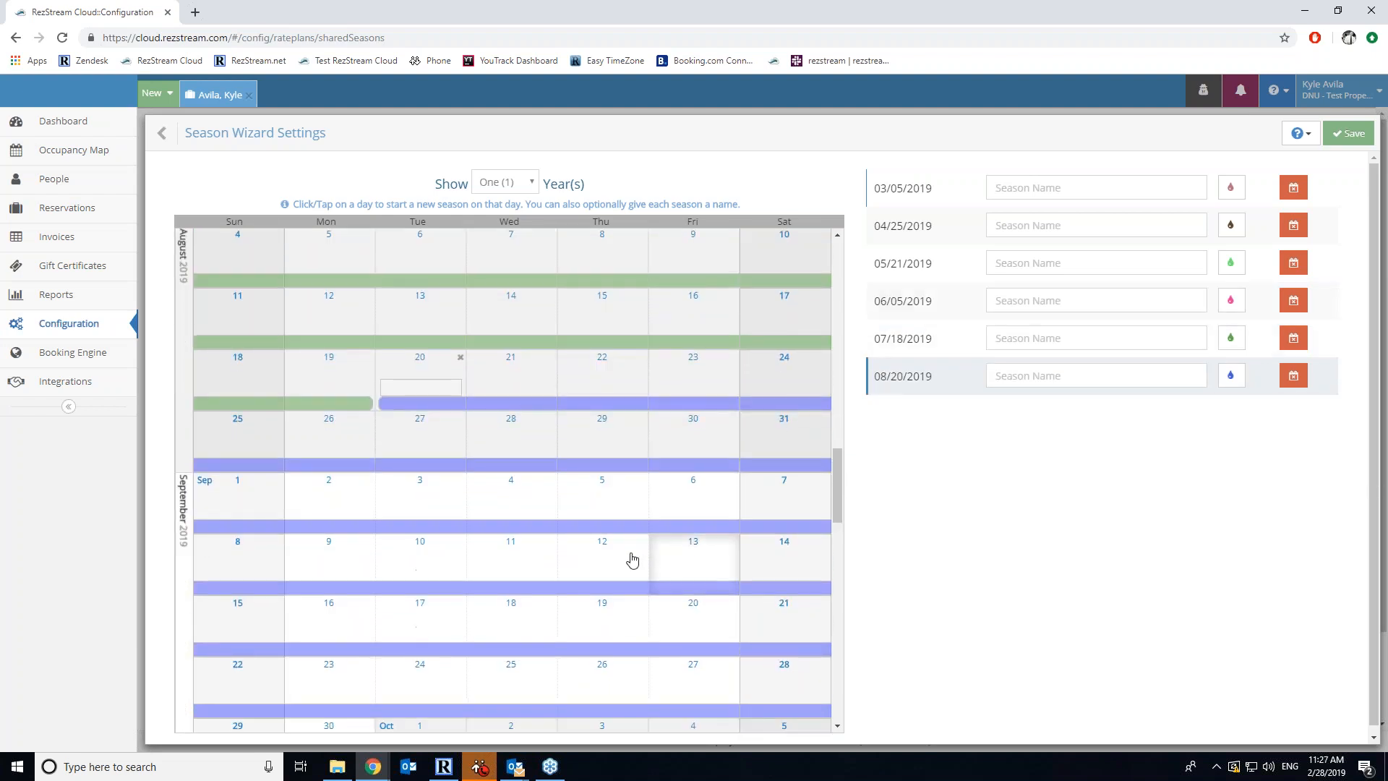
left_click(610, 563)
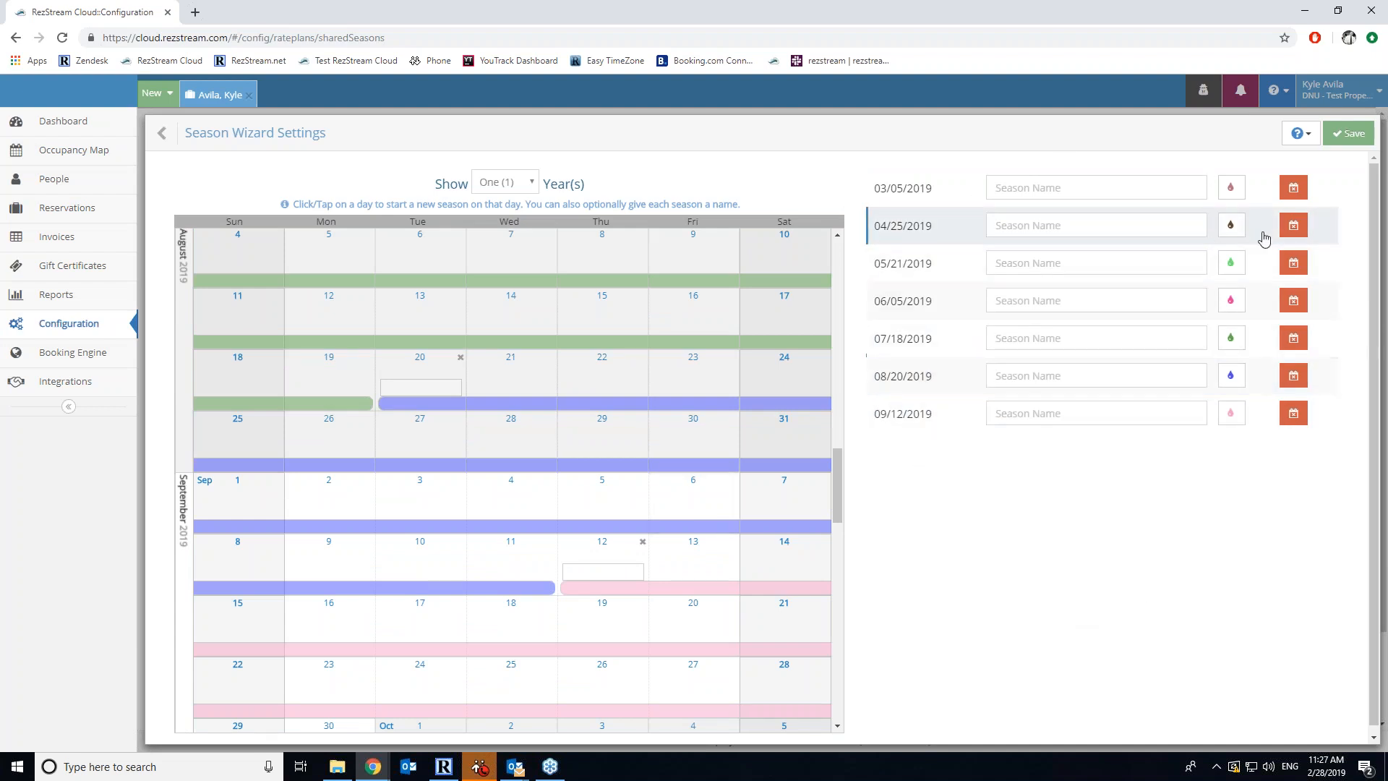
left_click(1352, 135)
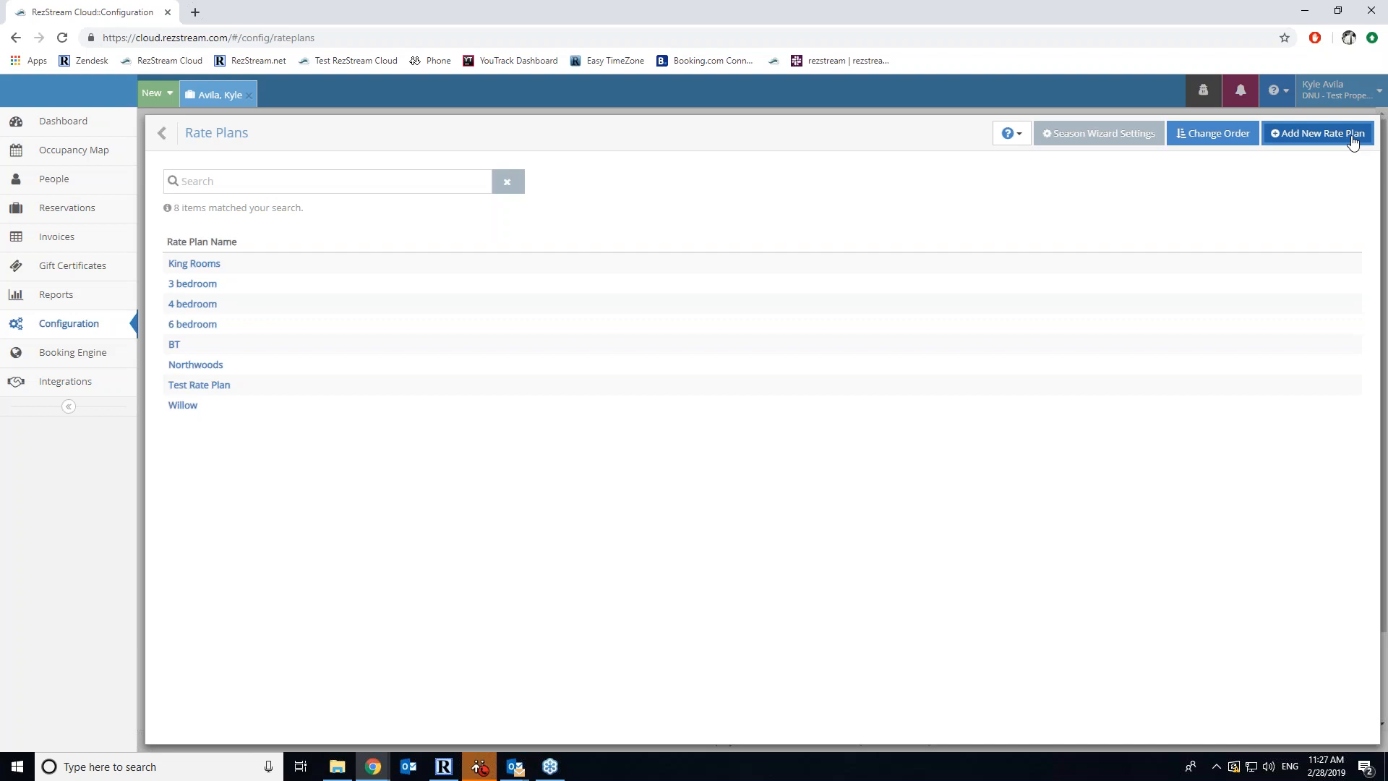
Start the seasons wizard for the King Rooms Promo rate, exclude shared dates 3/5/2019 and 4/25/2019, and continue to season editing
left_click(192, 264)
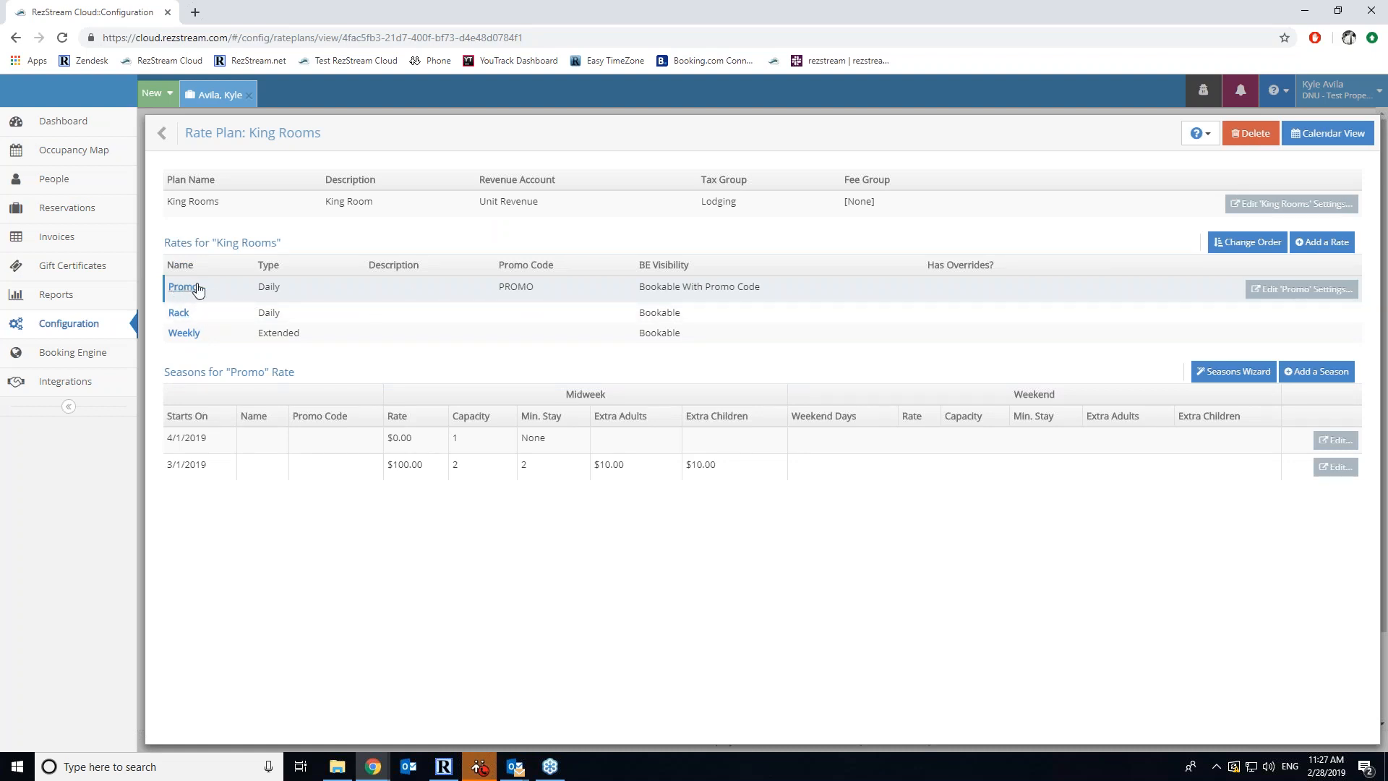
left_click(1234, 373)
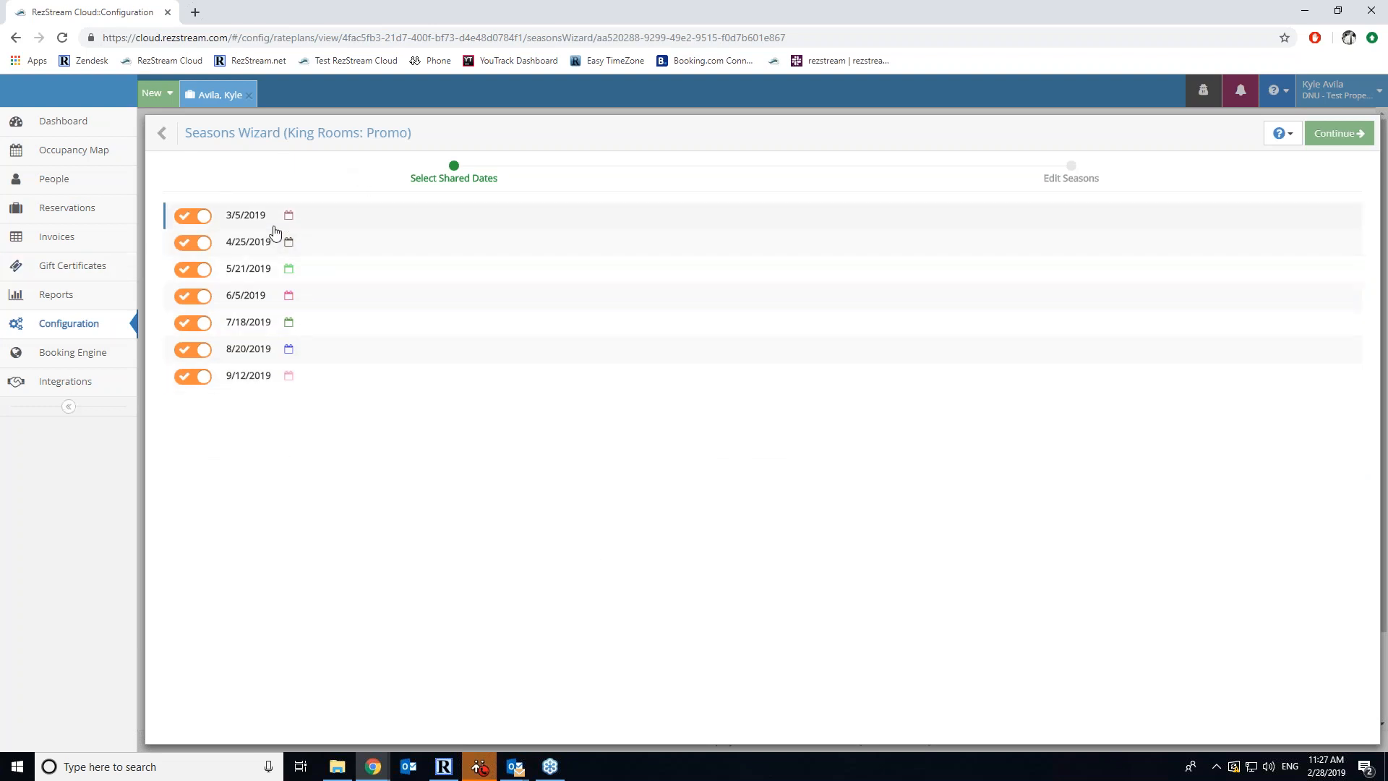
left_click(189, 218)
left_click(195, 246)
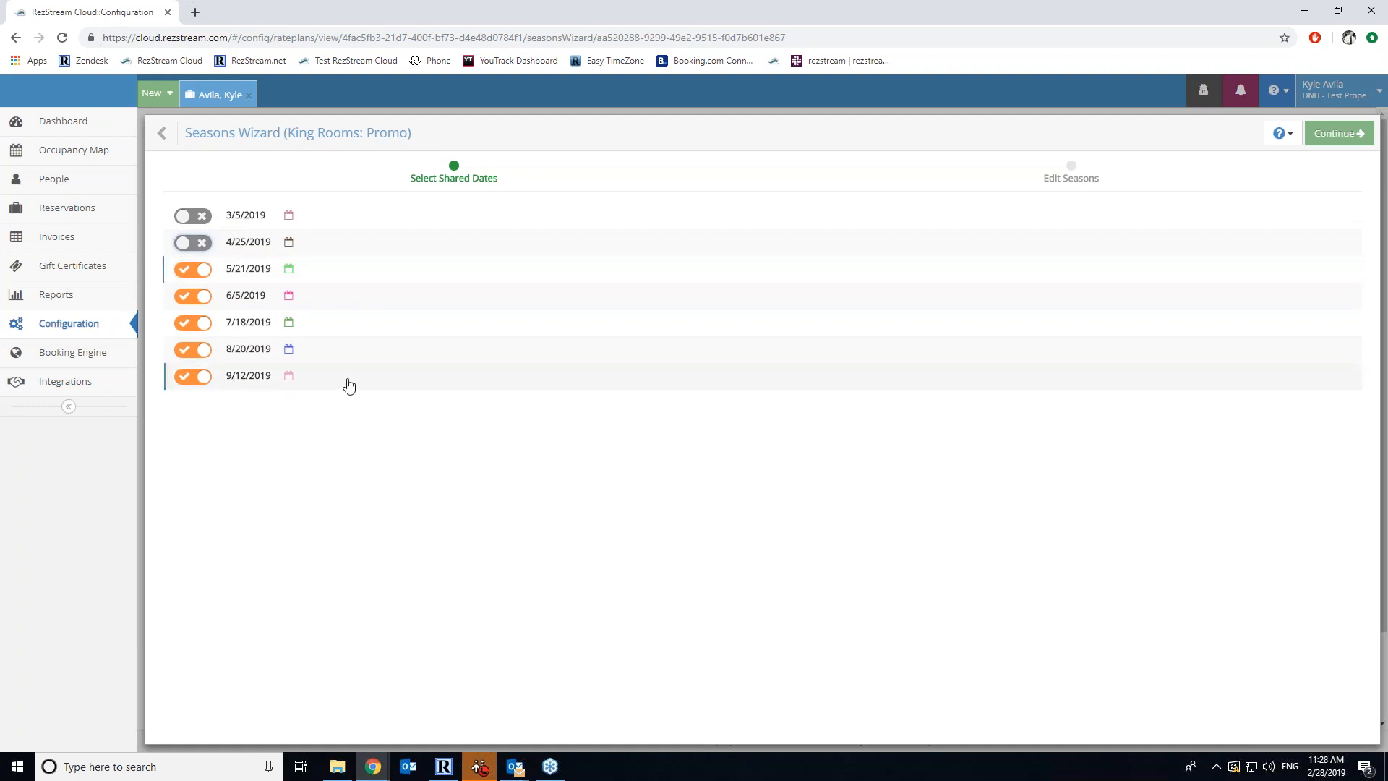
left_click(1337, 135)
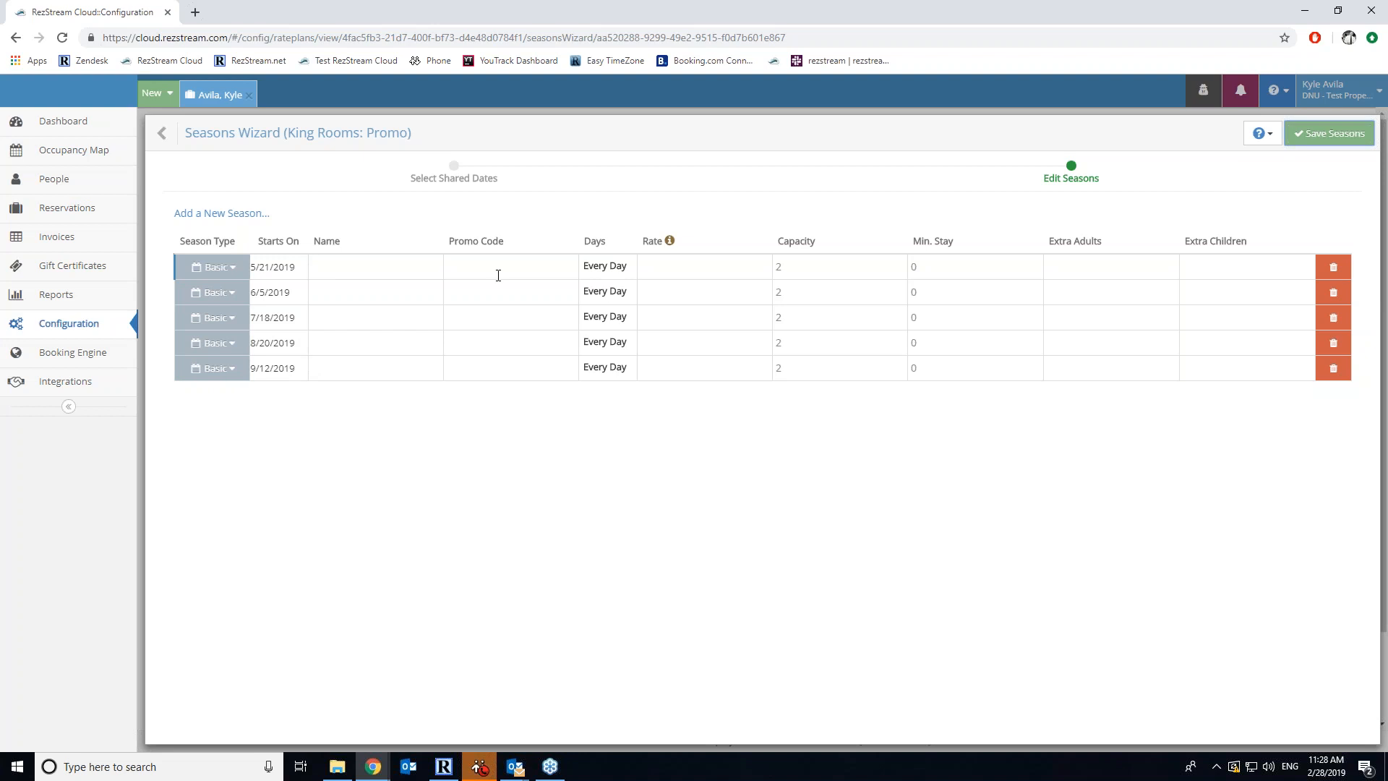
Change the 5/21/2019 season to the Weekend type and open its weekend day choices
left_click(677, 273)
left_click(221, 268)
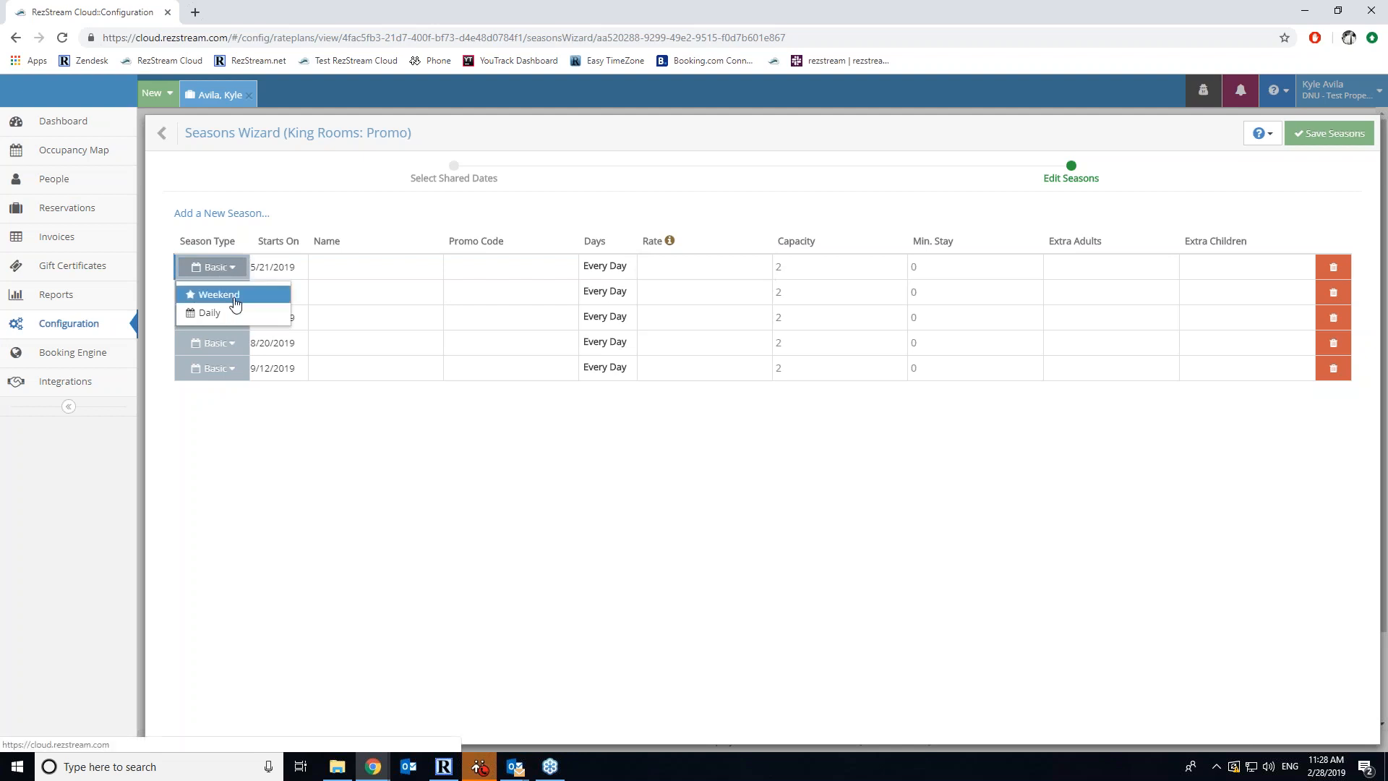
left_click(236, 298)
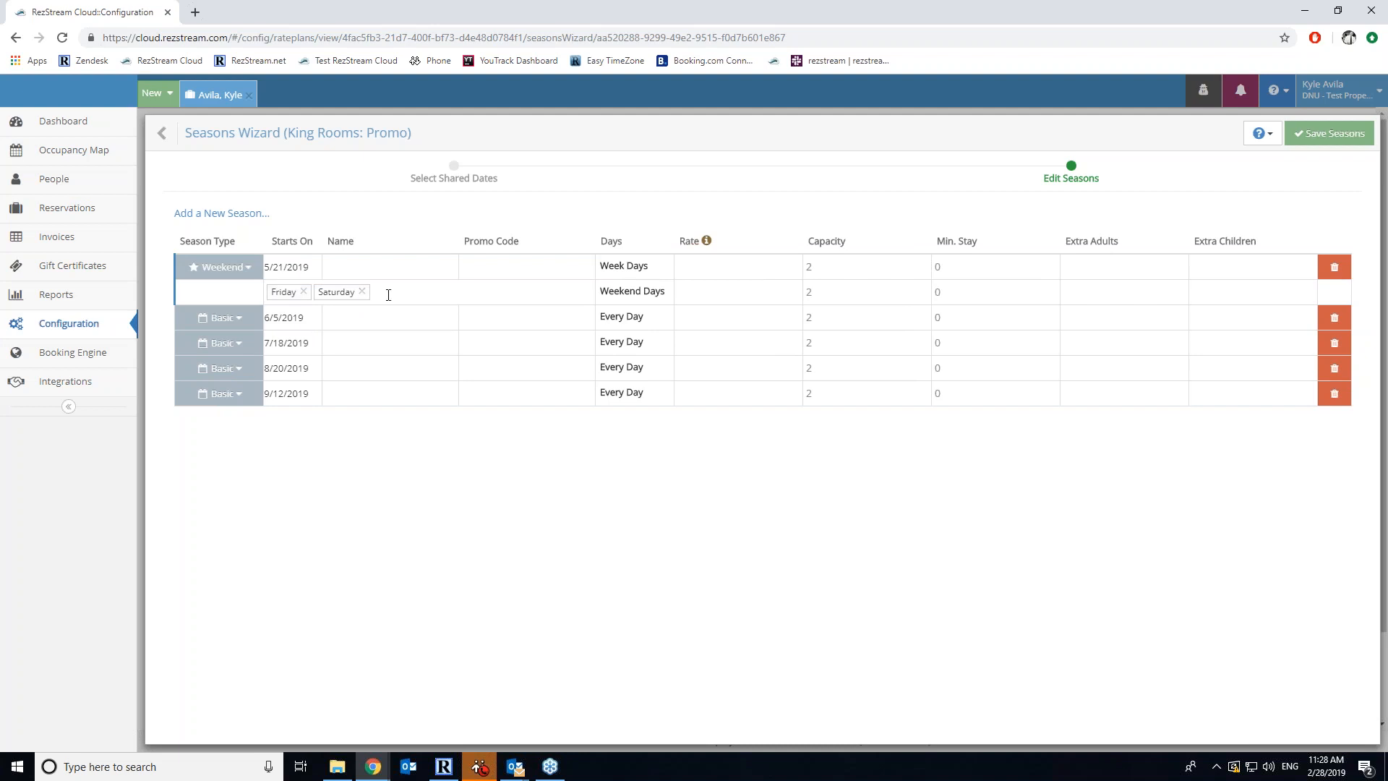
left_click(389, 294)
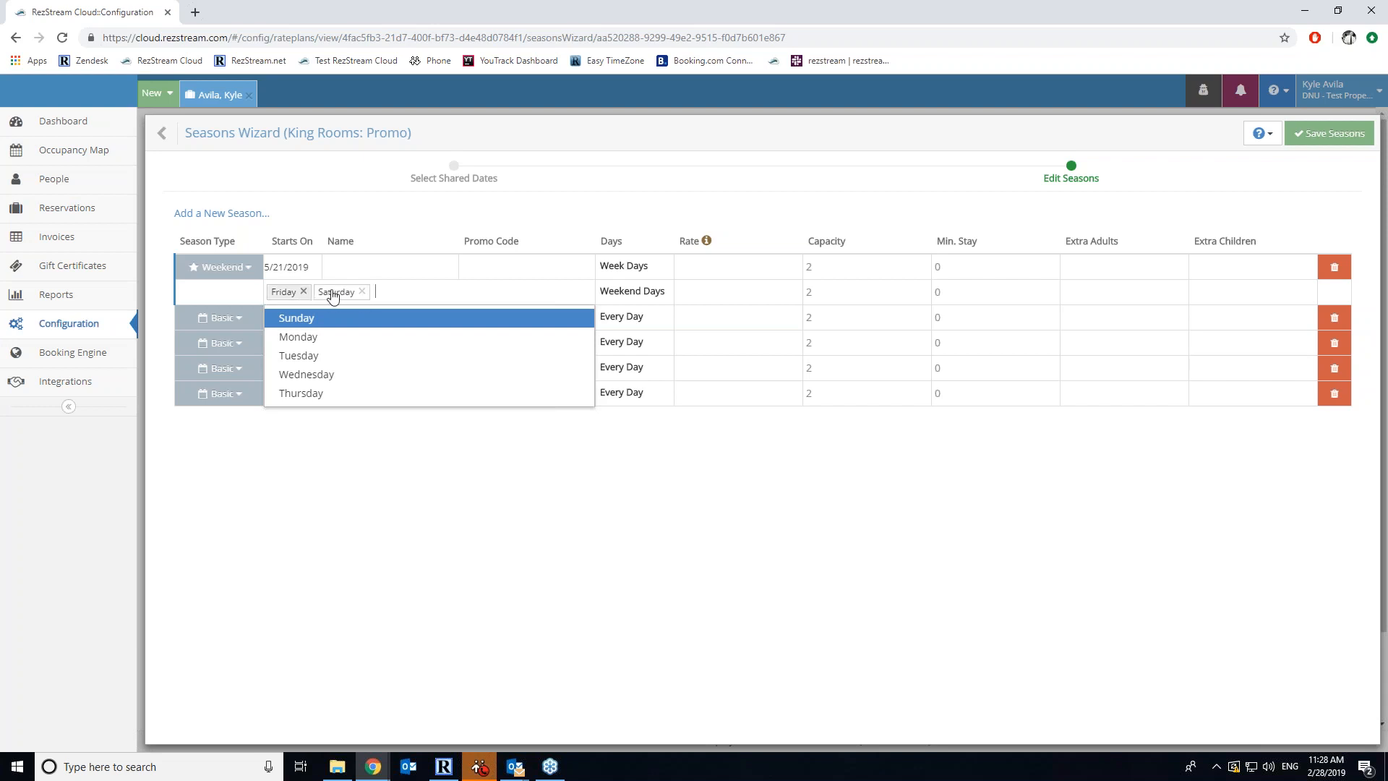
Give the 5/21/2019 week days a rate of 120, minimum stay 2, and 10 each for extra adults and extra children
left_click(709, 269)
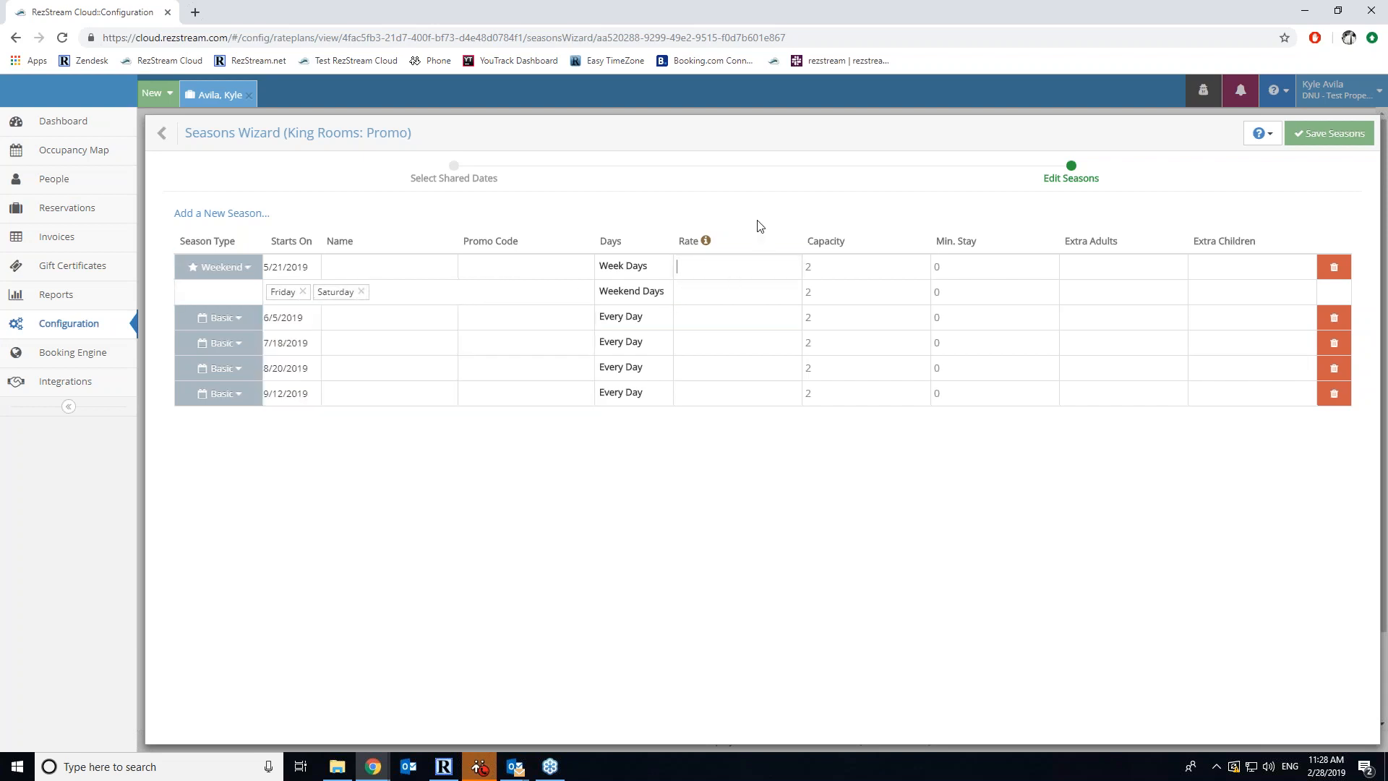
type("120")
key("Tab")
key("Tab")
type("2")
key("Tab")
type("10")
key("Tab")
type("10")
key("Tab")
Set the 5/21/2019 weekend days to a rate of 140 with a minimum stay of 2
left_click(718, 291)
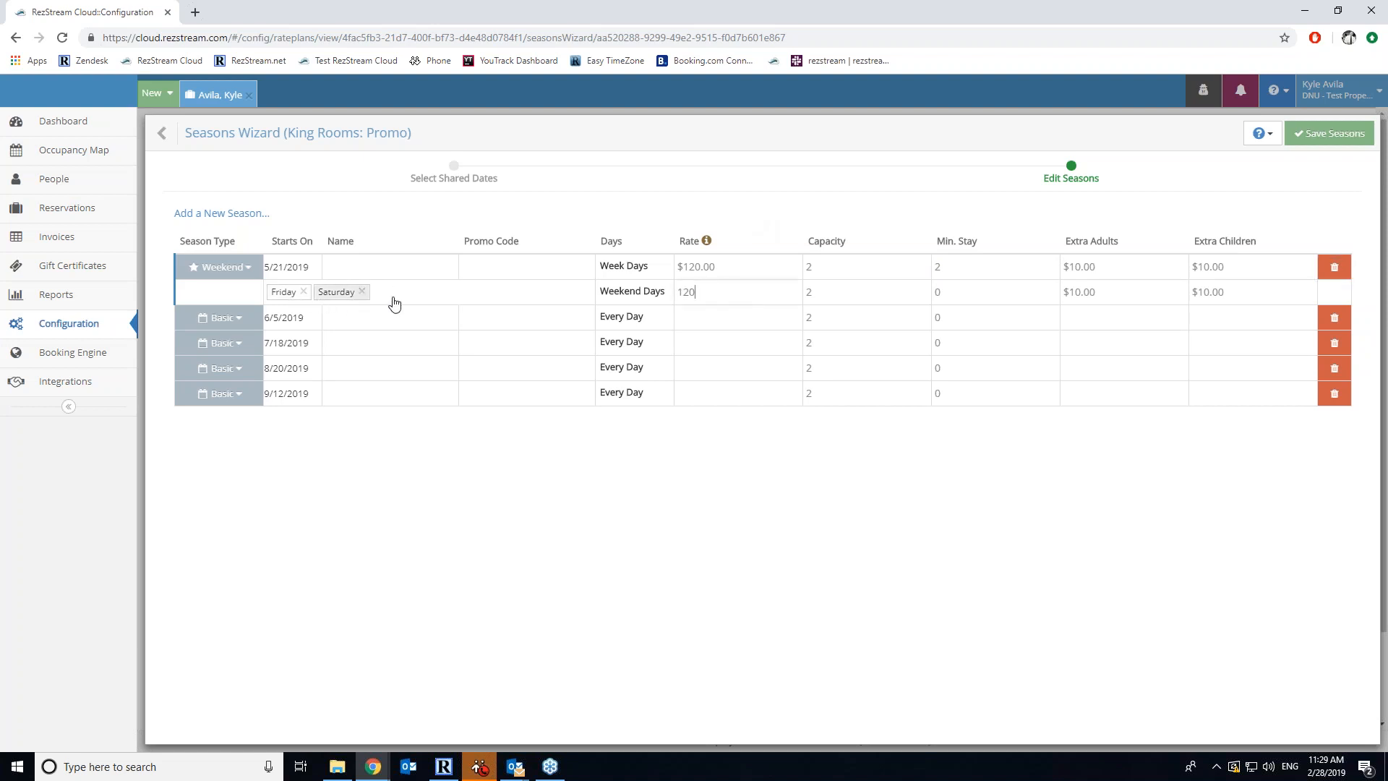
type("40")
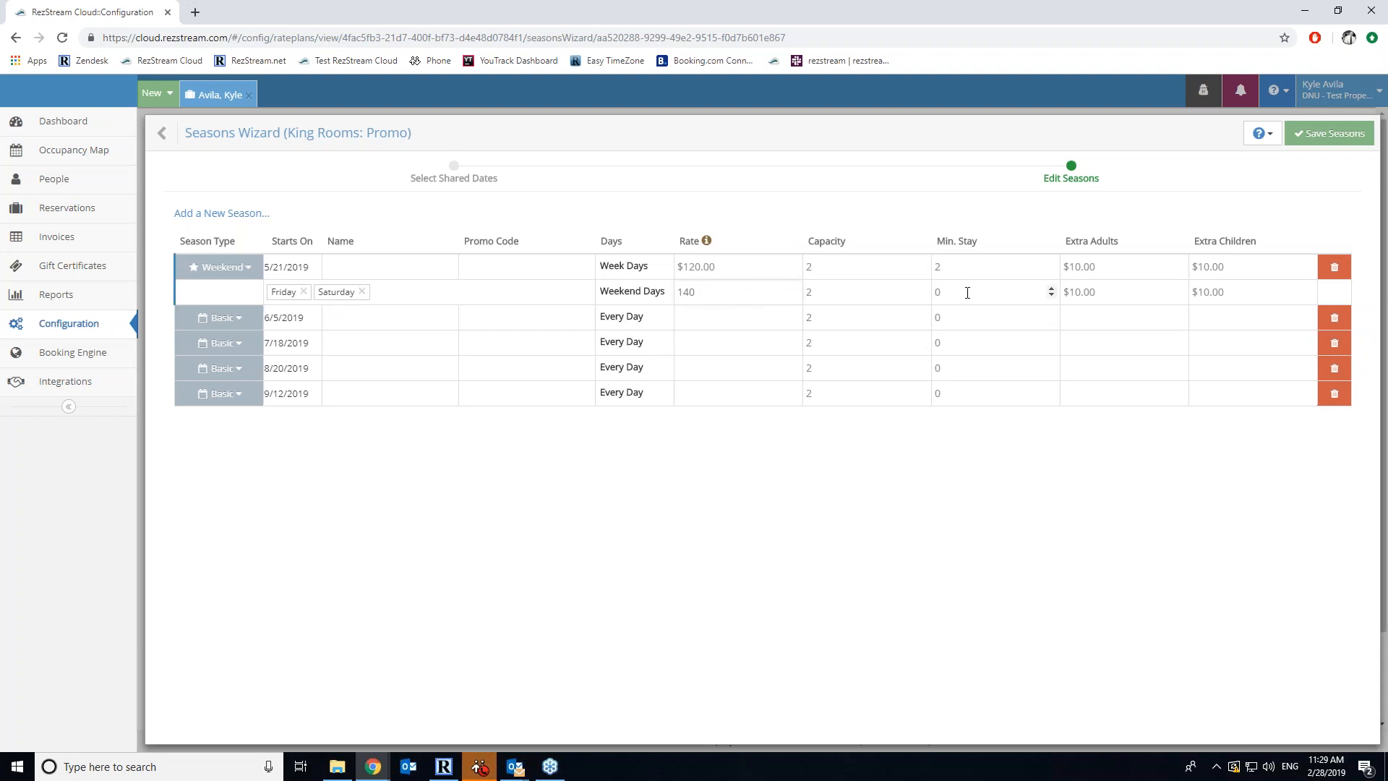
left_click_drag(955, 295, 932, 293)
type("2")
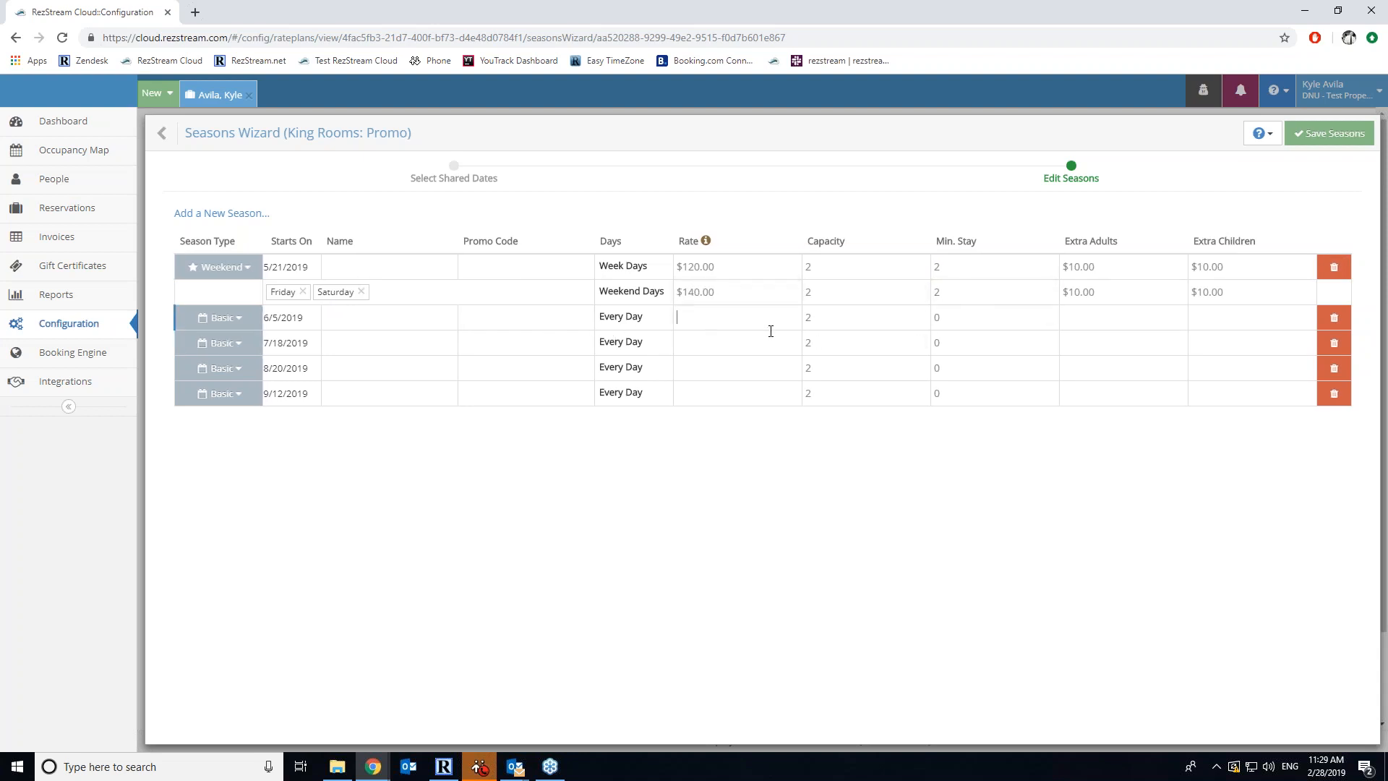
Give the 6/5/2019 season a rate of 130, minimum stay 2, and 10 each for extra adults and extra children
type("130")
key("Tab")
type("2")
key("Tab")
type("10")
key("Tab")
Make 7/18/2019 a Weekend season with a week day rate of 120, minimum stay 2, and 10 each for extra adults and children
left_click(219, 343)
left_click(225, 370)
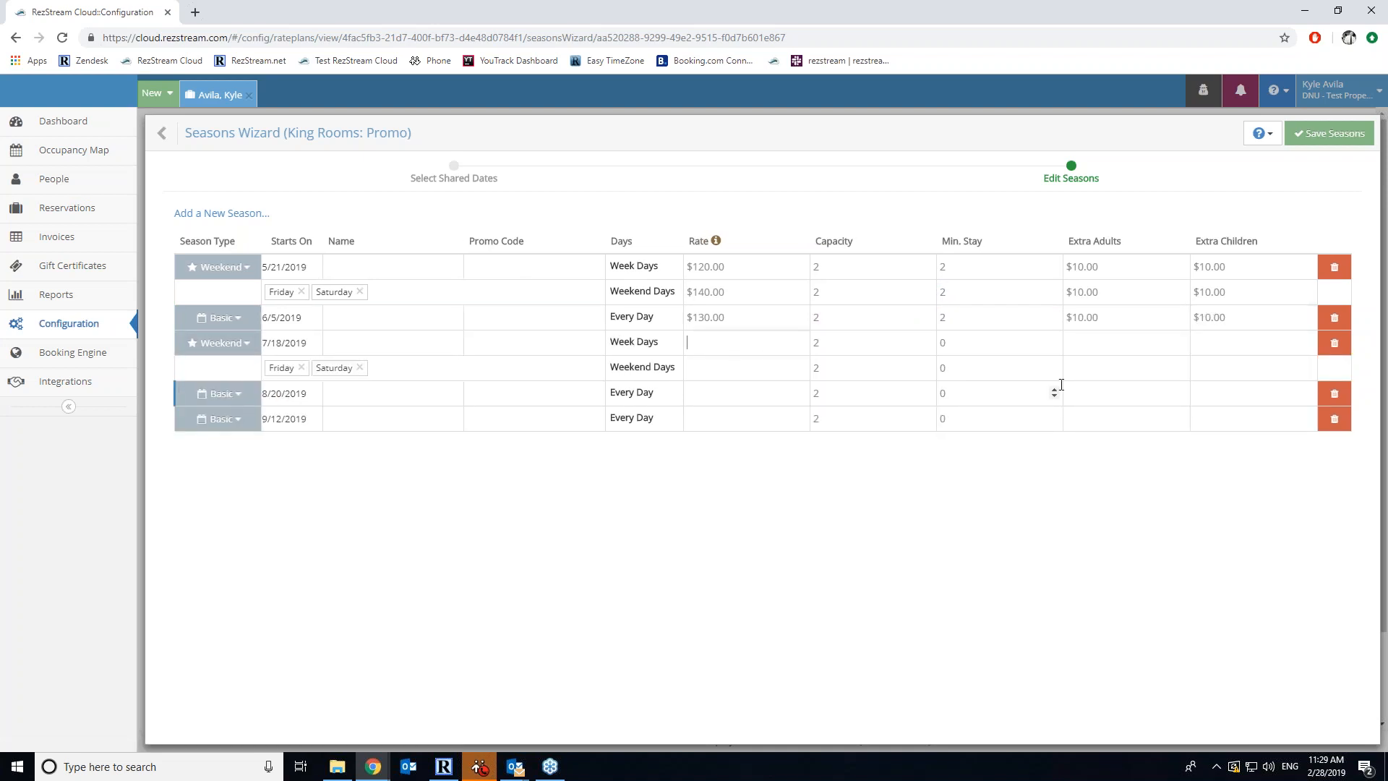
type("120.00")
key("Tab")
type("10")
key("Tab")
Set the 7/18/2019 weekend days to a rate of 140 with a minimum stay of 2
left_click(744, 370)
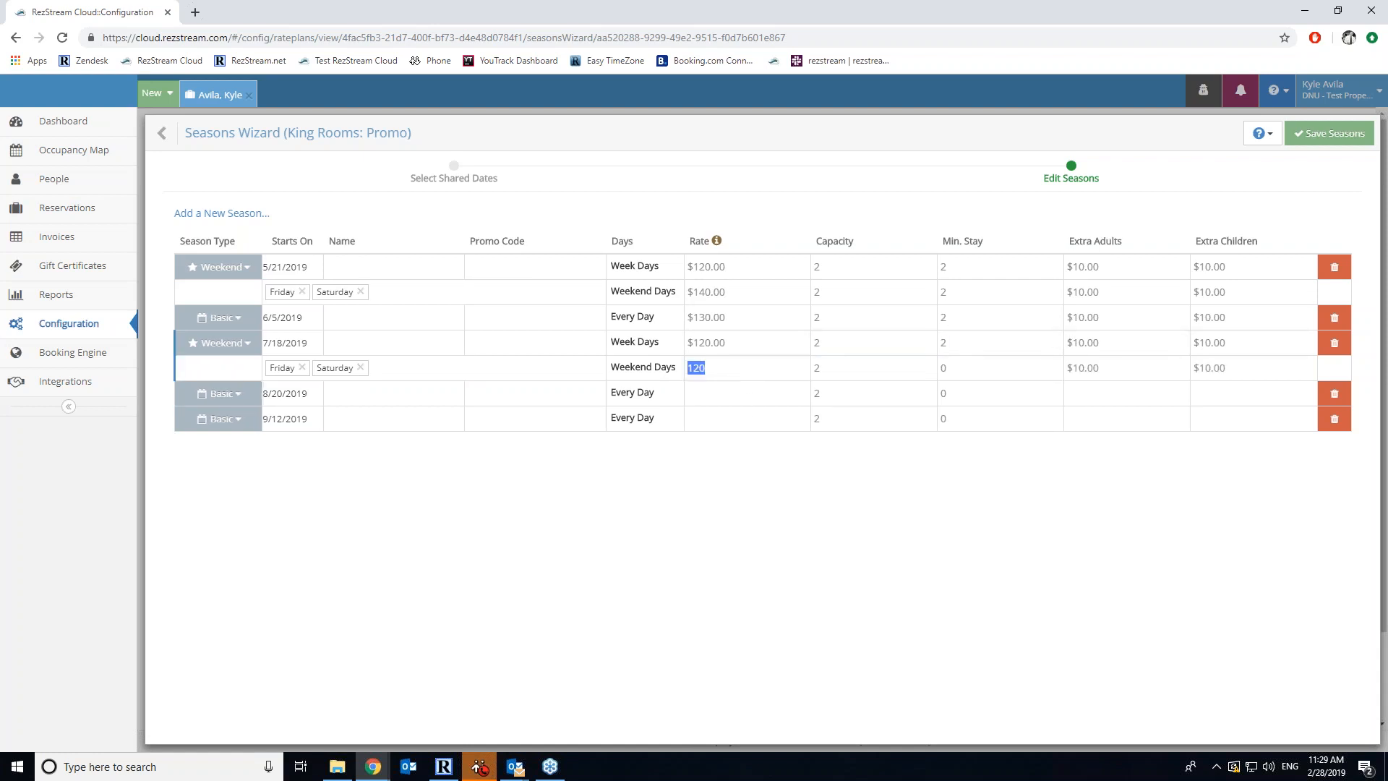
type("140")
key("Tab")
key("Tab")
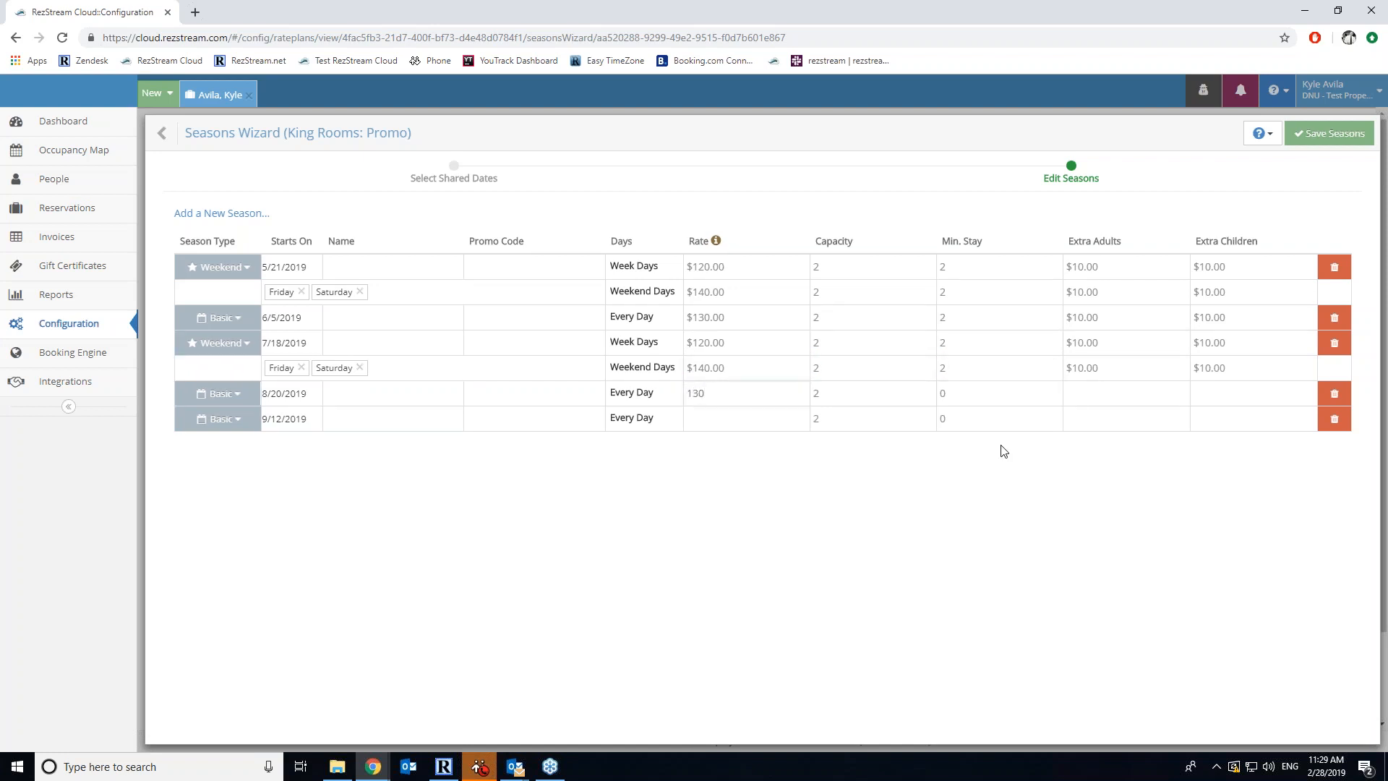
Give the 8/20/2019 season a rate of 130, minimum stay 2, and 10 each for extra adults and extra children
left_click(961, 398)
key("Tab")
type("10")
Make 9/12/2019 a Weekend season with a week day rate of 120, minimum stay 2, and 10 each for extra adults and children
left_click(219, 419)
left_click(217, 441)
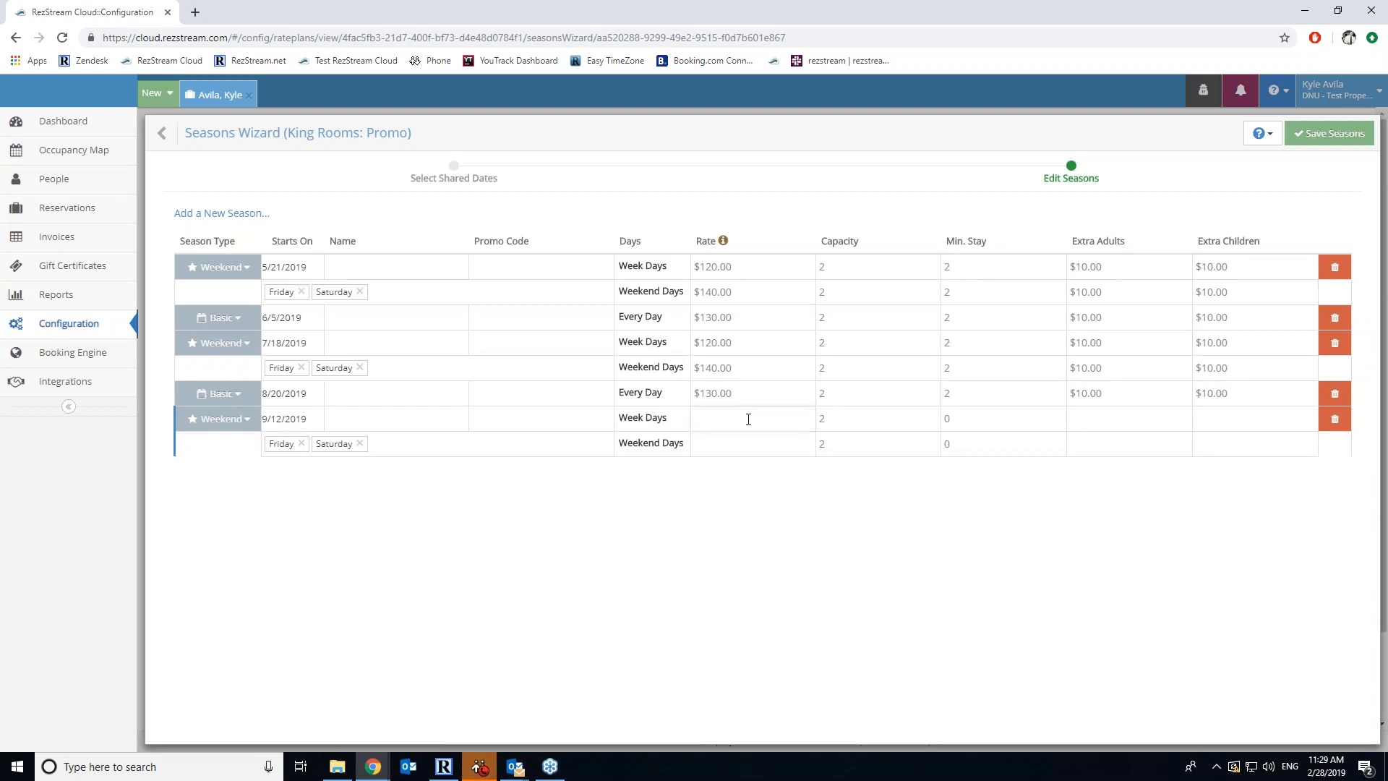
type("0")
key("Tab")
key("Tab")
key("Tab")
type("10")
key("Tab")
Set the 9/12/2019 weekend days to a rate of 140 with minimum stay 2, and save all the Promo seasons
type("120")
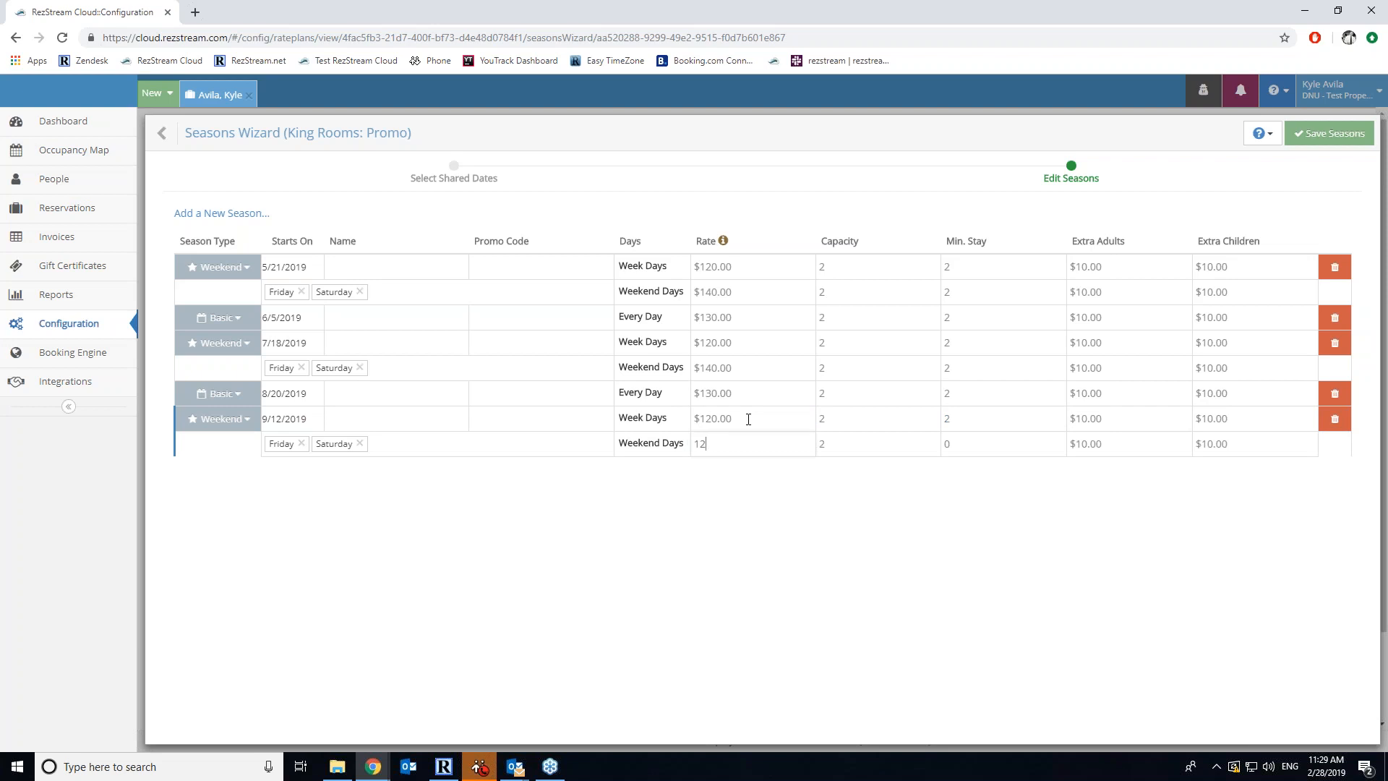
key("Tab")
key("Tab")
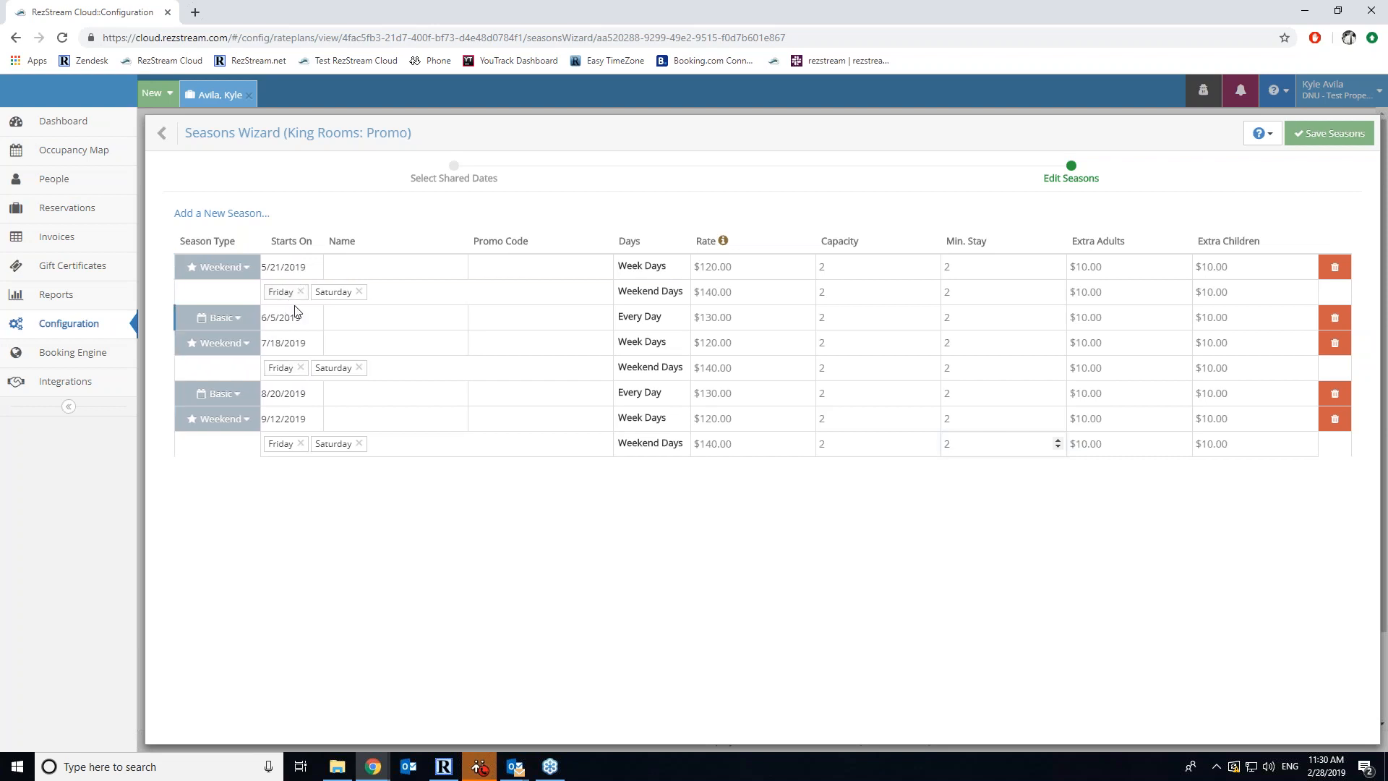
left_click(225, 275)
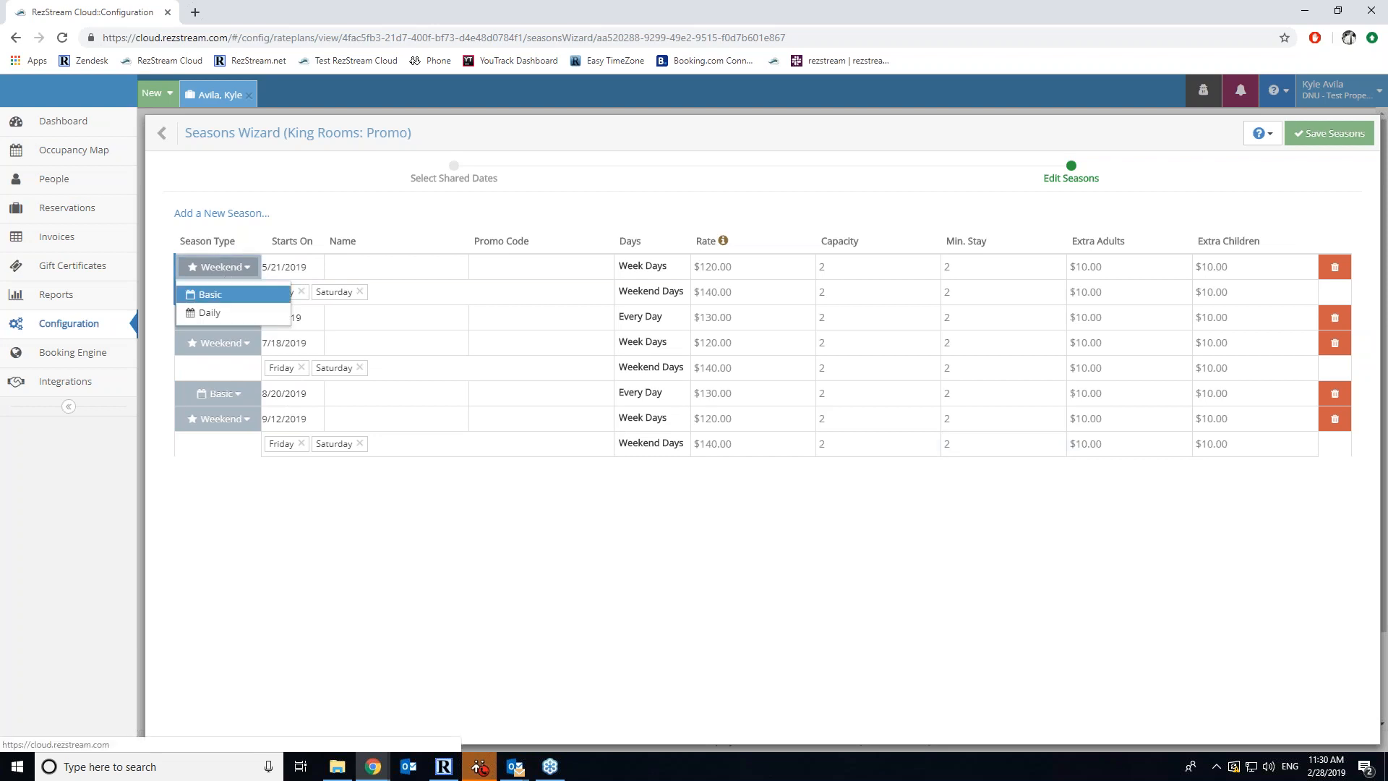
left_click(246, 269)
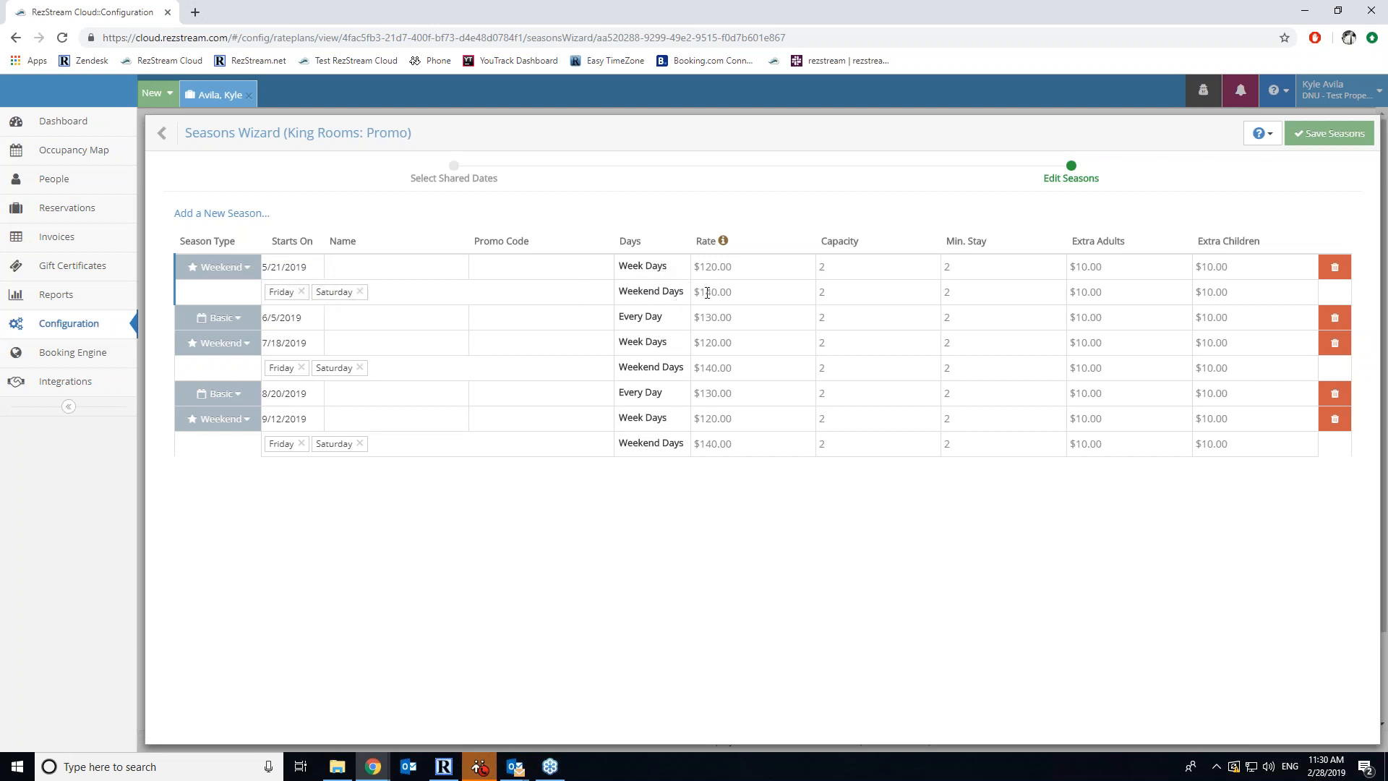
left_click(1335, 148)
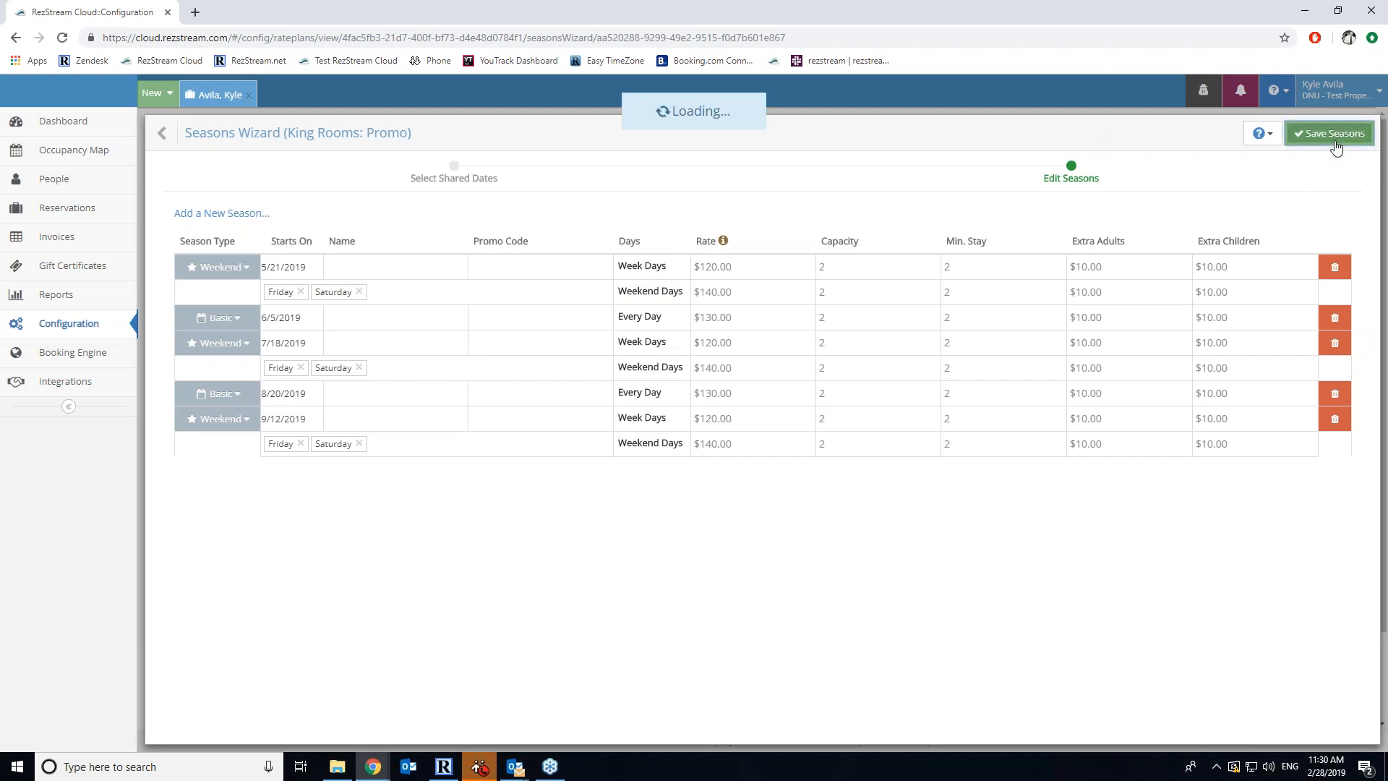
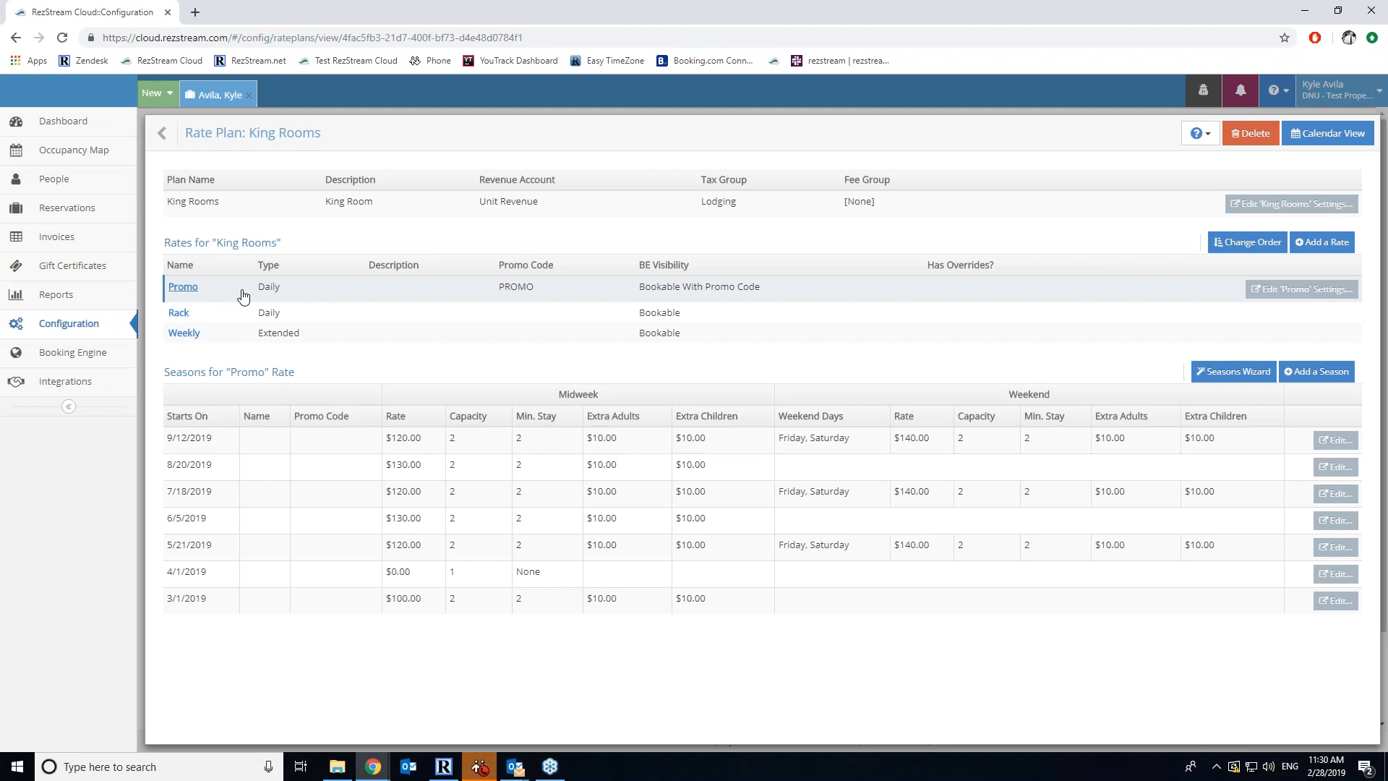
Glance at the occupancy map, return to the King Rooms rate plan, move Rack above Promo in the rate sort order, and save
left_click(99, 151)
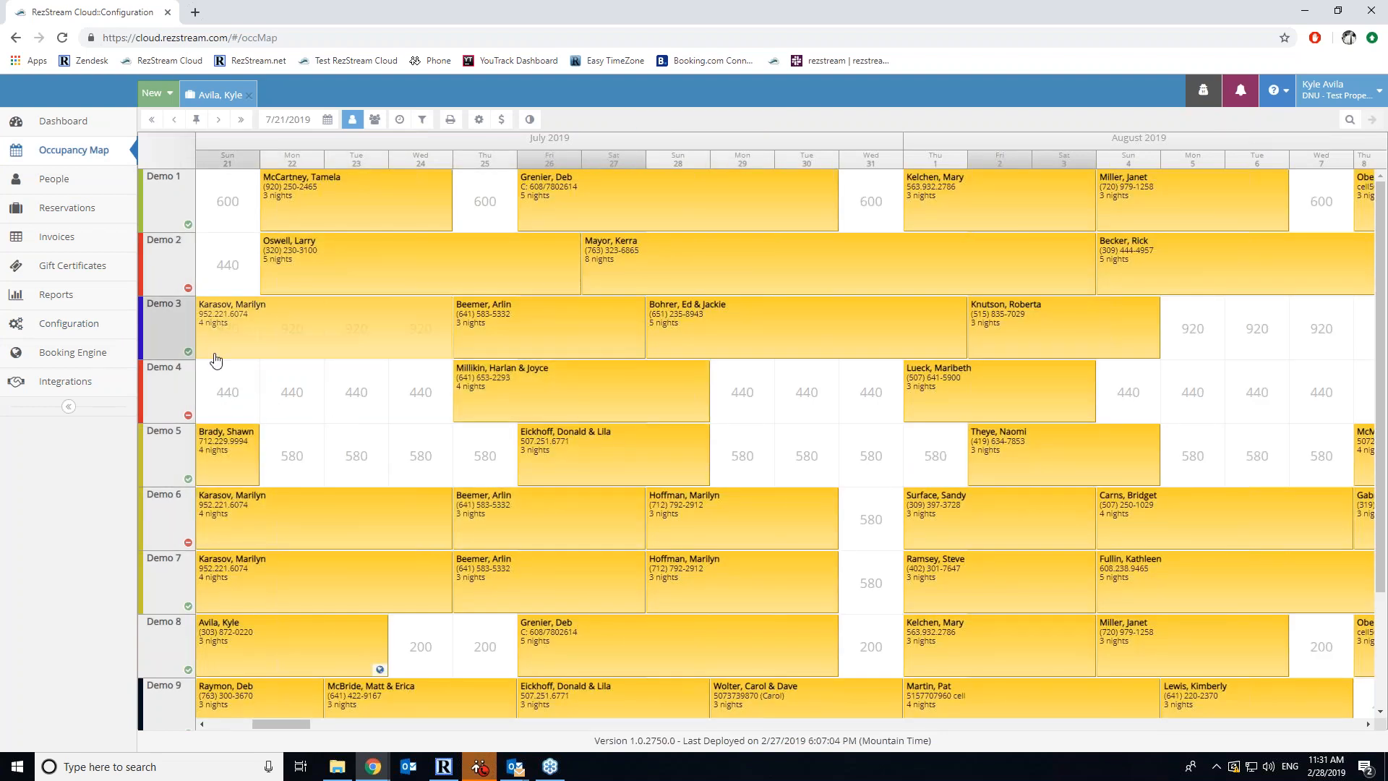
left_click(93, 338)
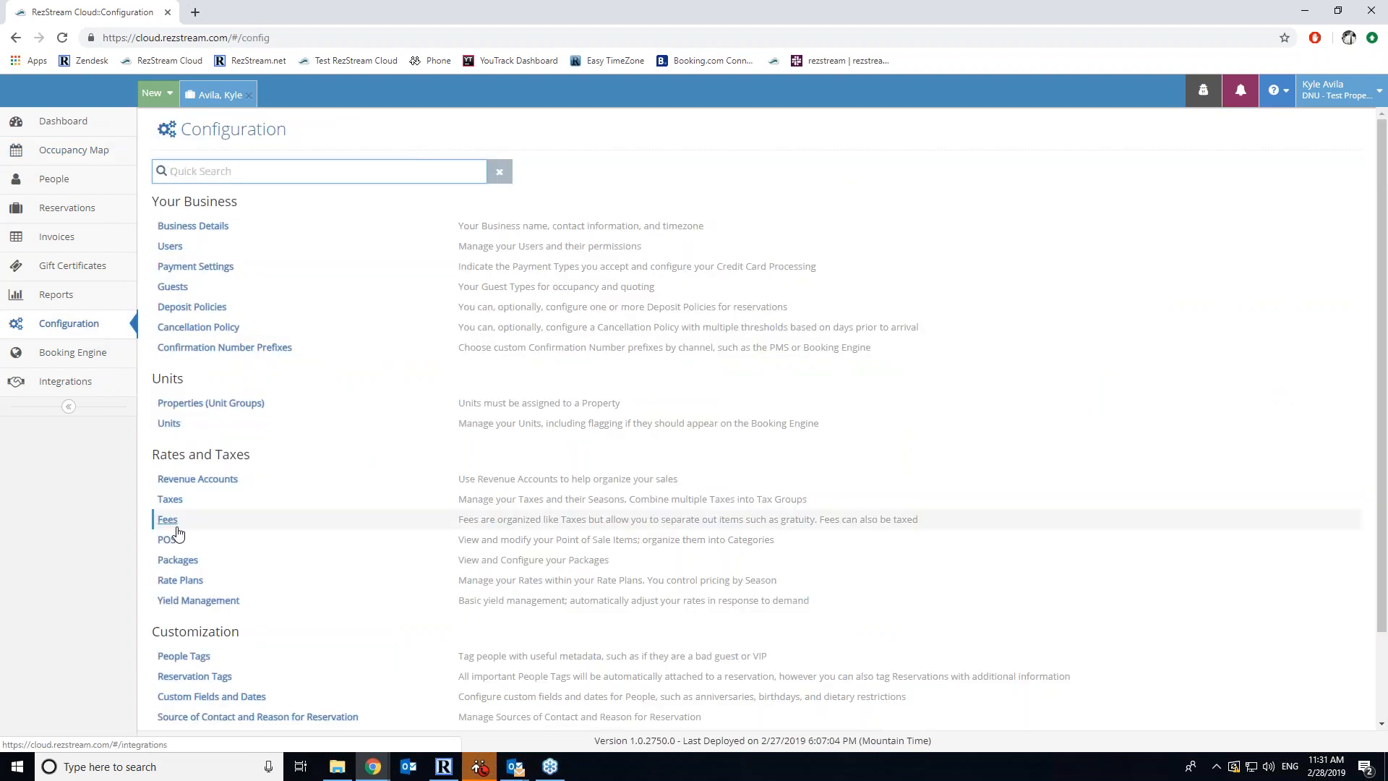
left_click(174, 579)
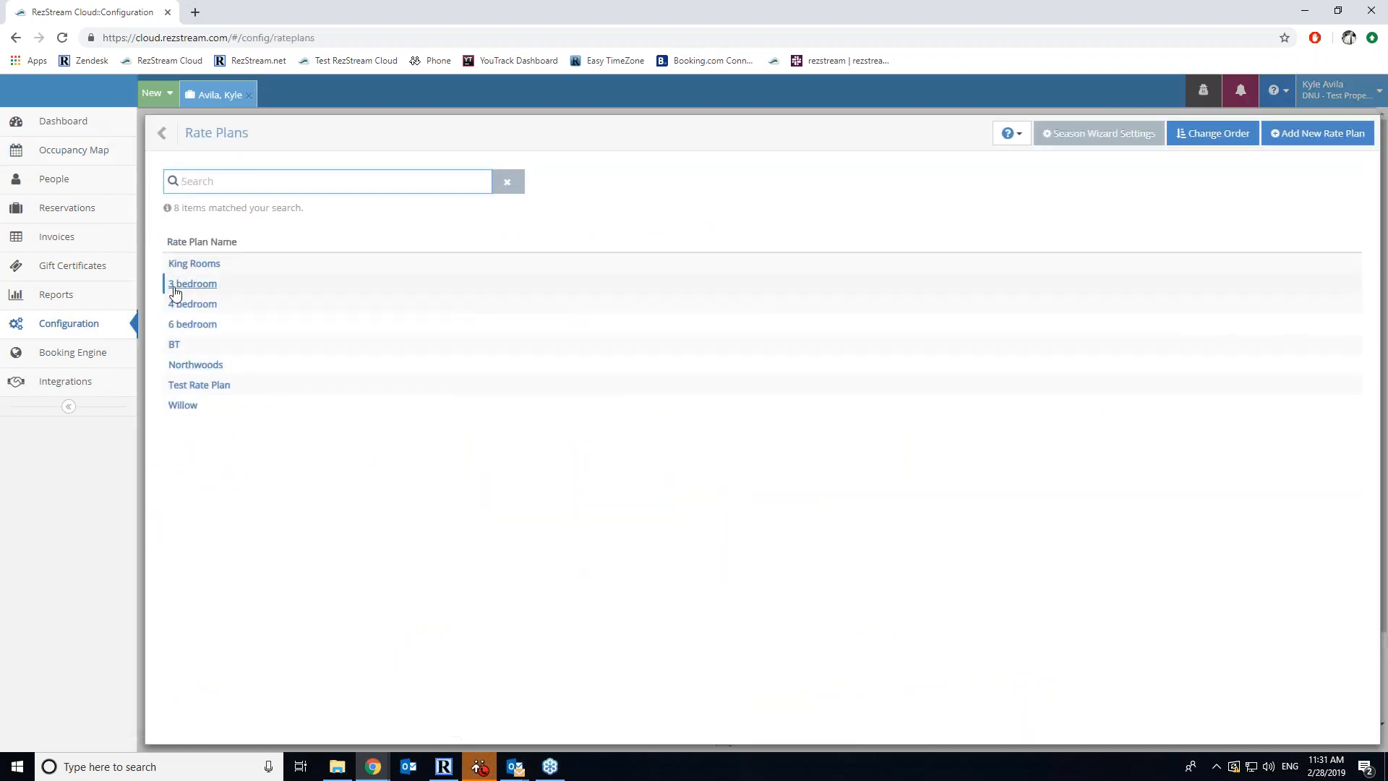
left_click(186, 269)
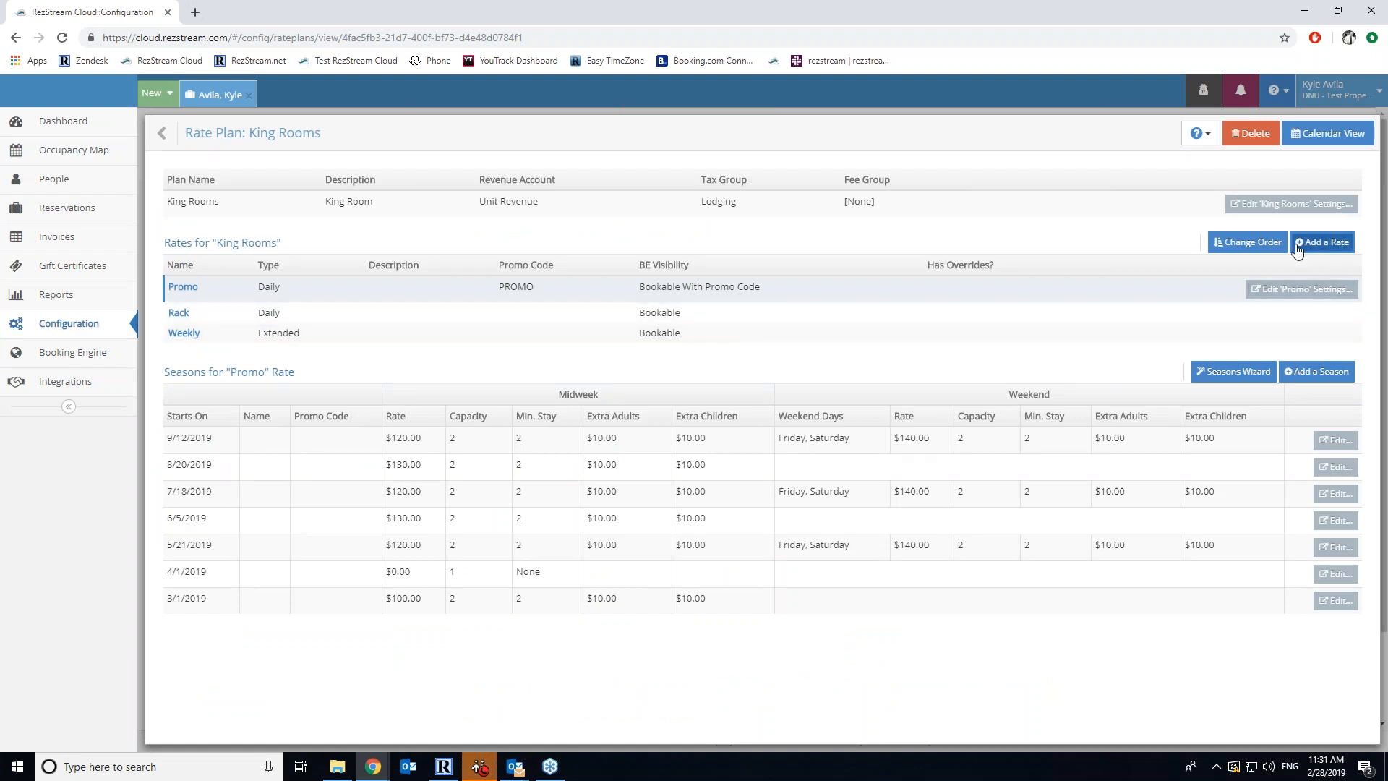
left_click(1256, 247)
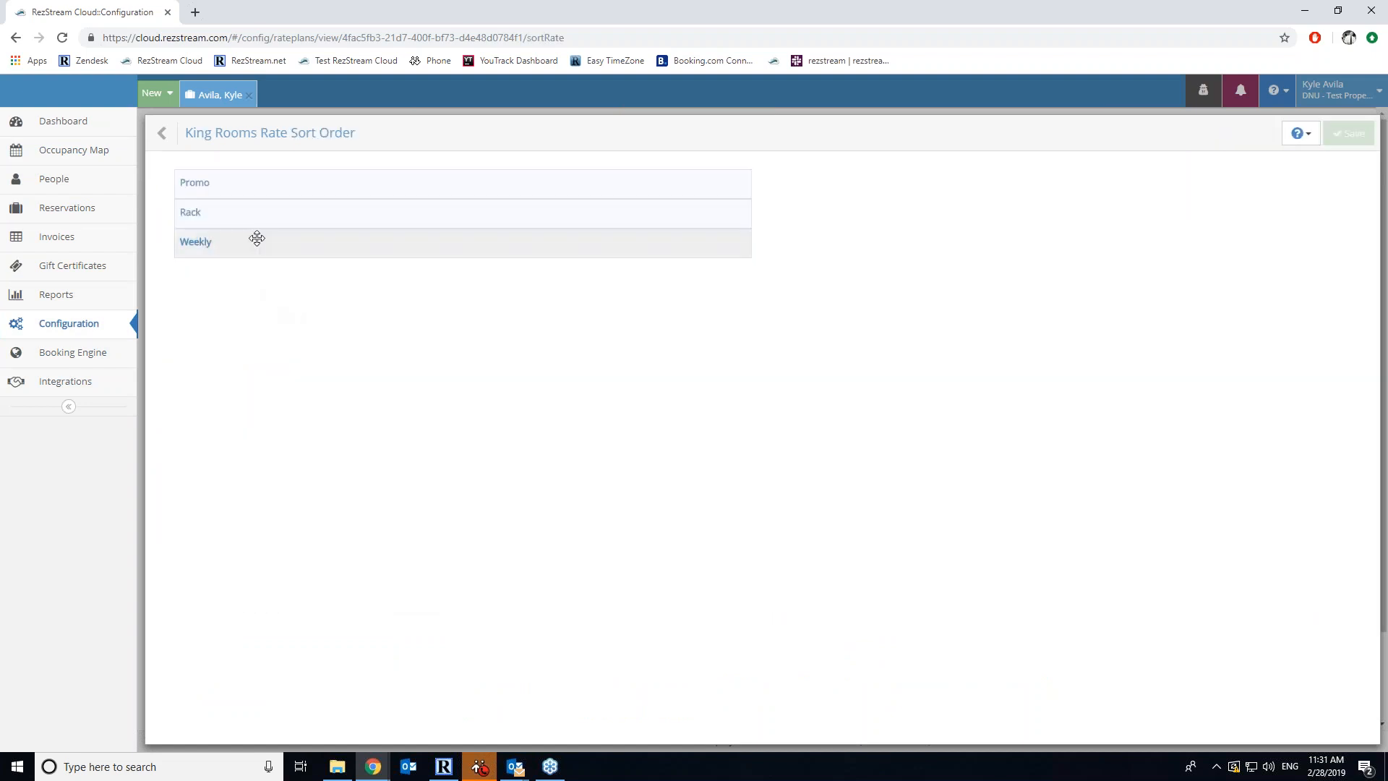
left_click_drag(254, 219, 260, 189)
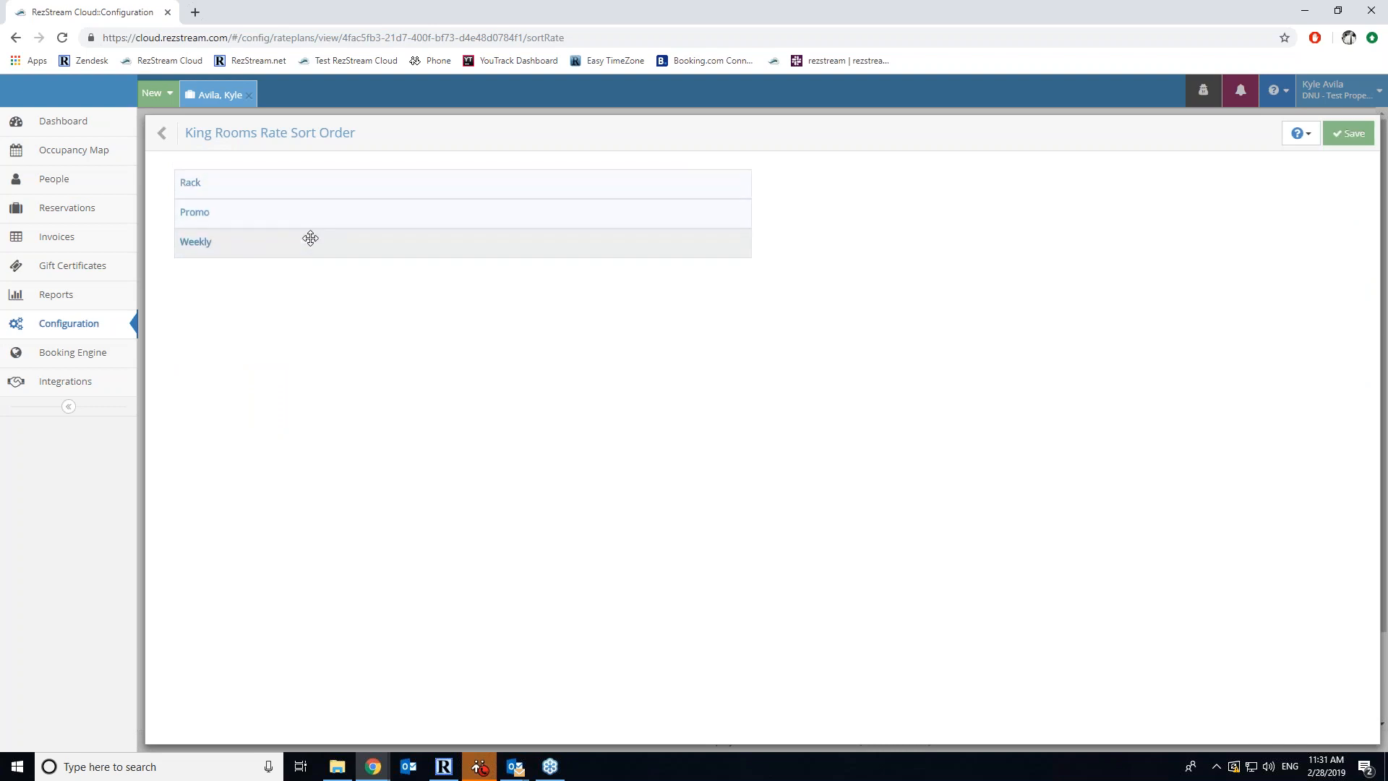
left_click(1354, 138)
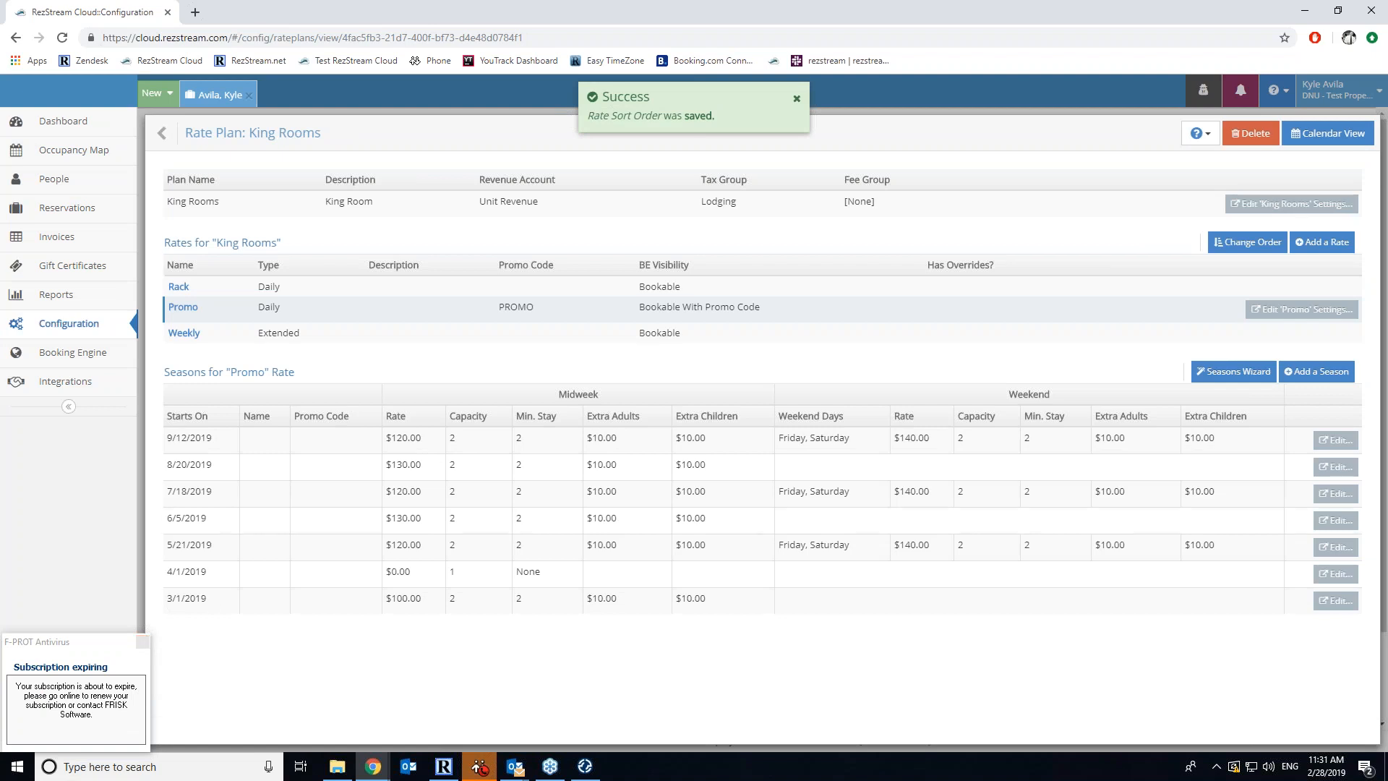
Assign the King Rooms rate plan to unit Demo 4, save the unit, and open the occupancy map
left_click(70, 323)
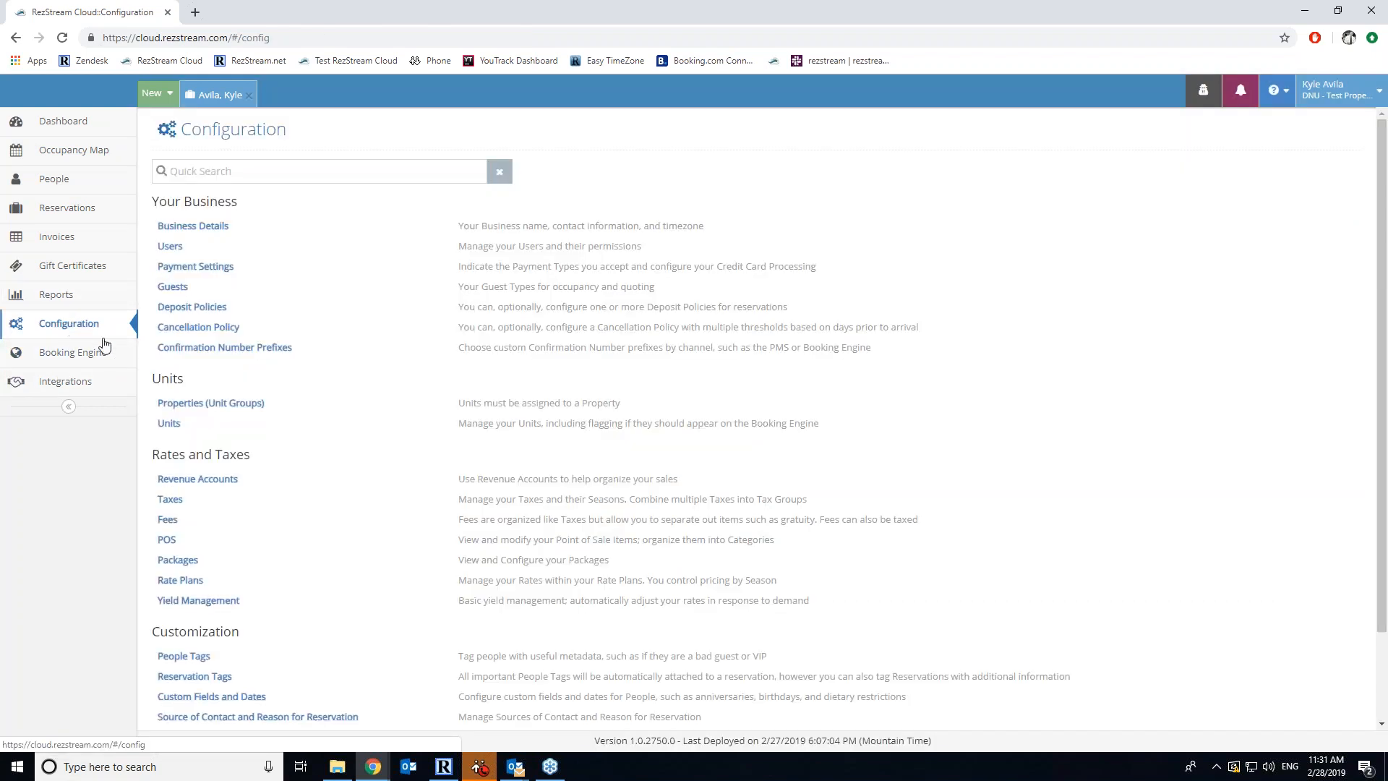
left_click(171, 426)
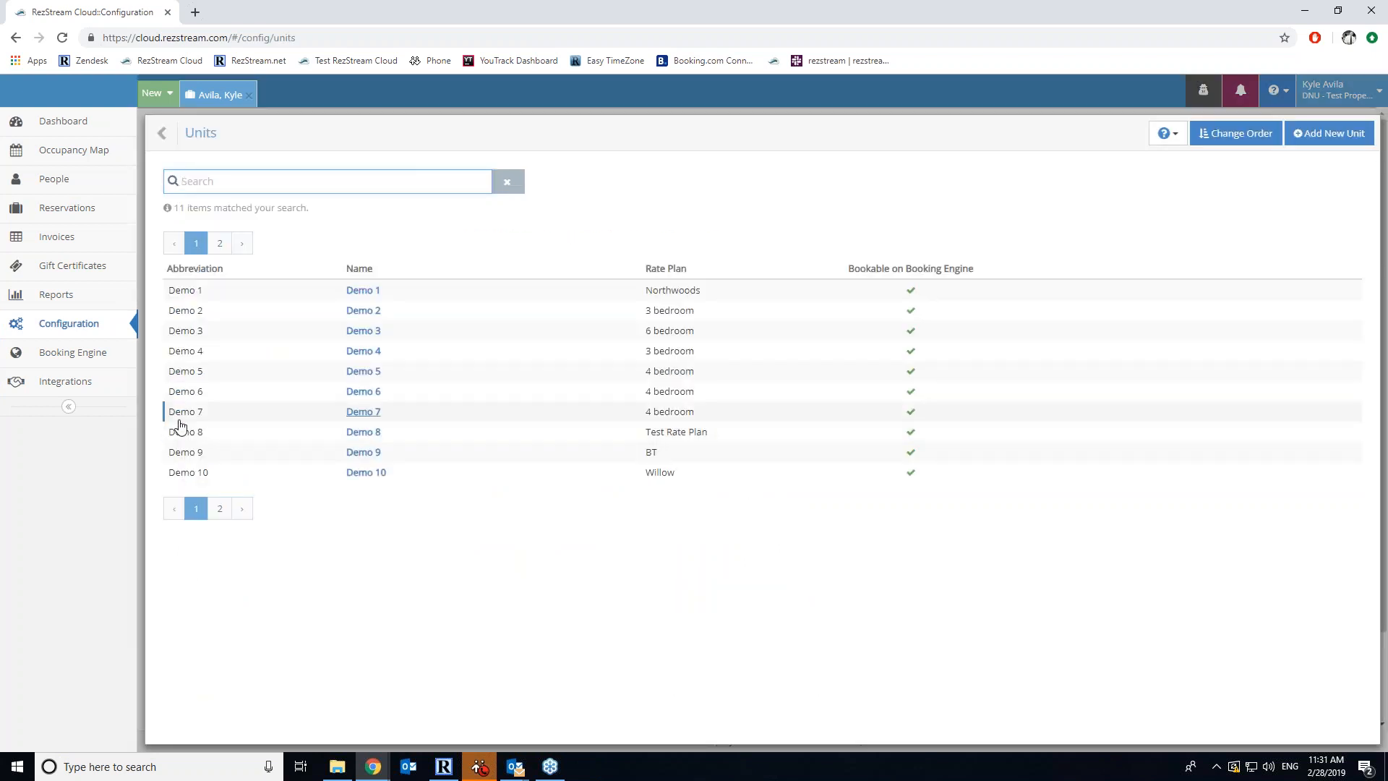
left_click(367, 354)
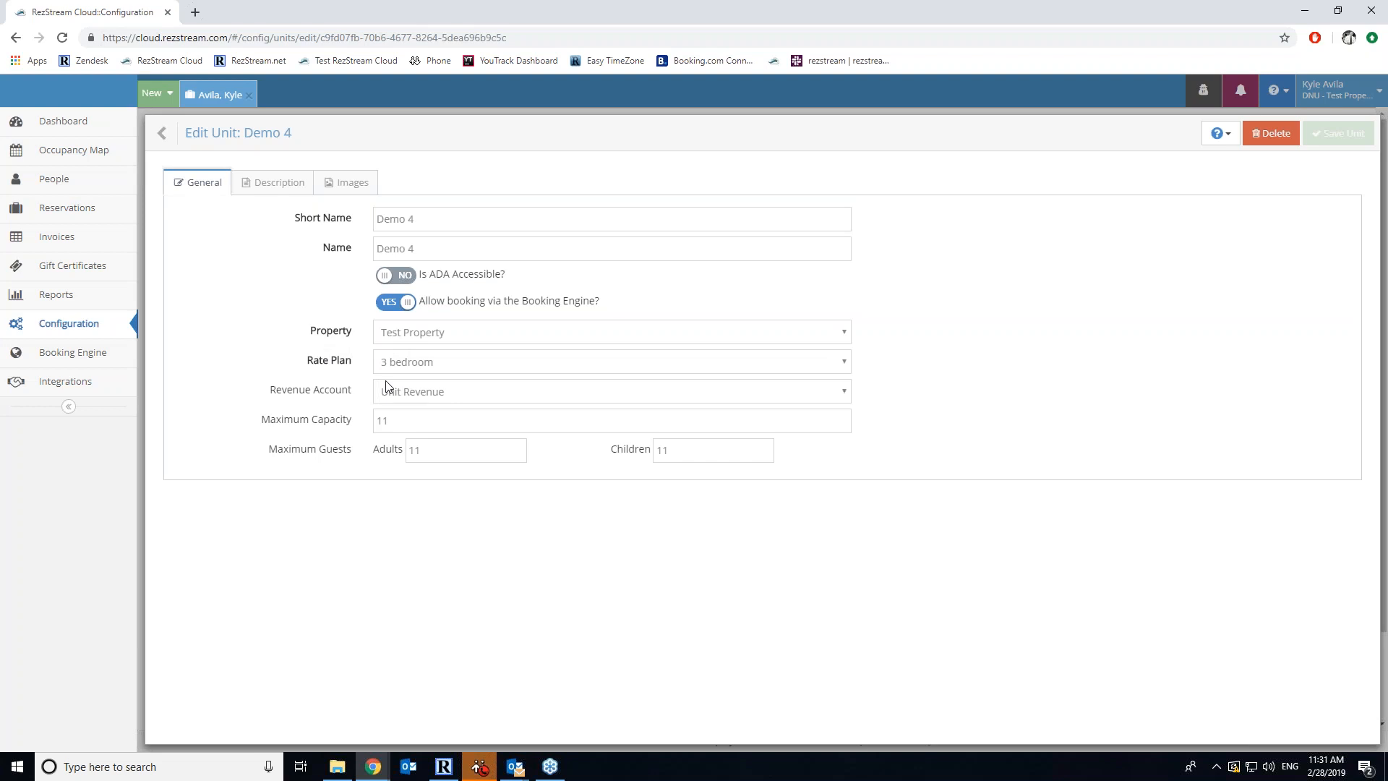
left_click(745, 363)
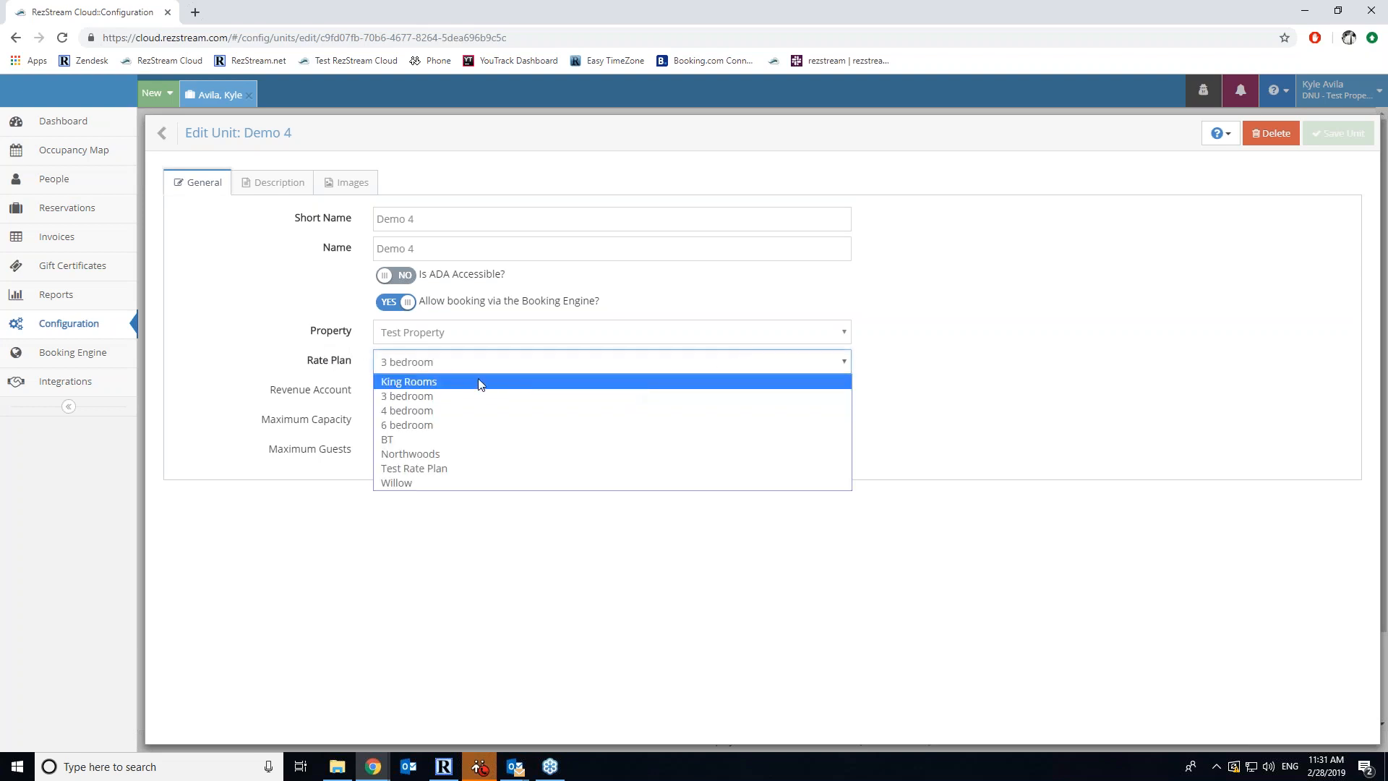
left_click(450, 382)
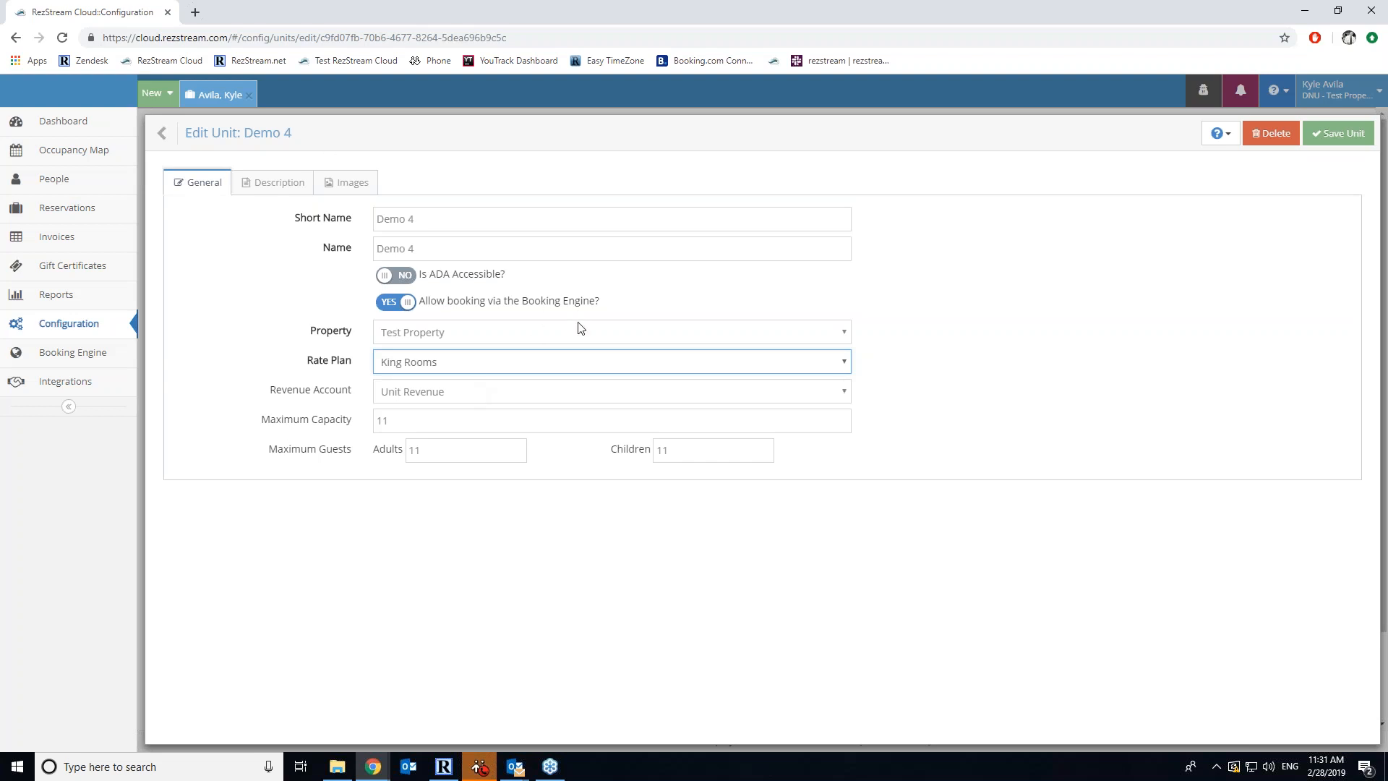
left_click(1337, 136)
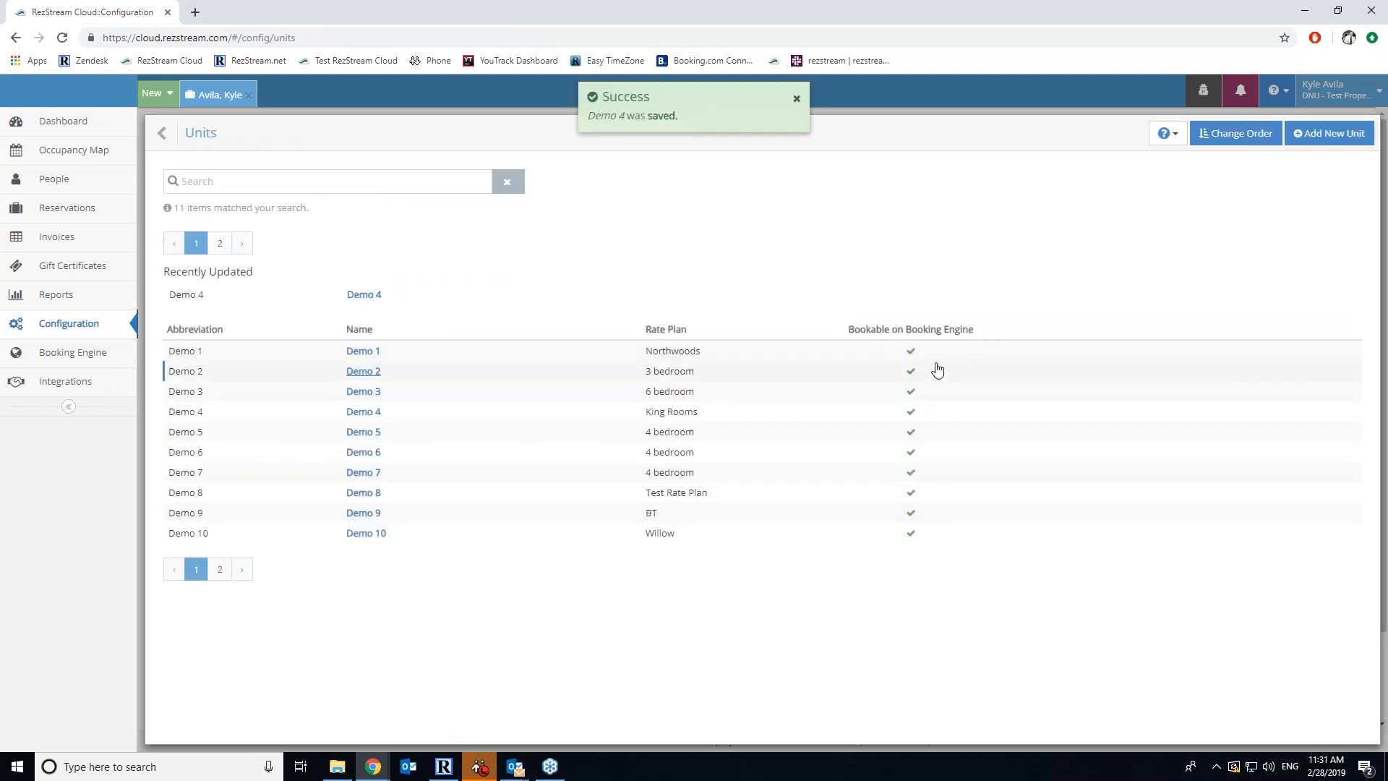
left_click(93, 154)
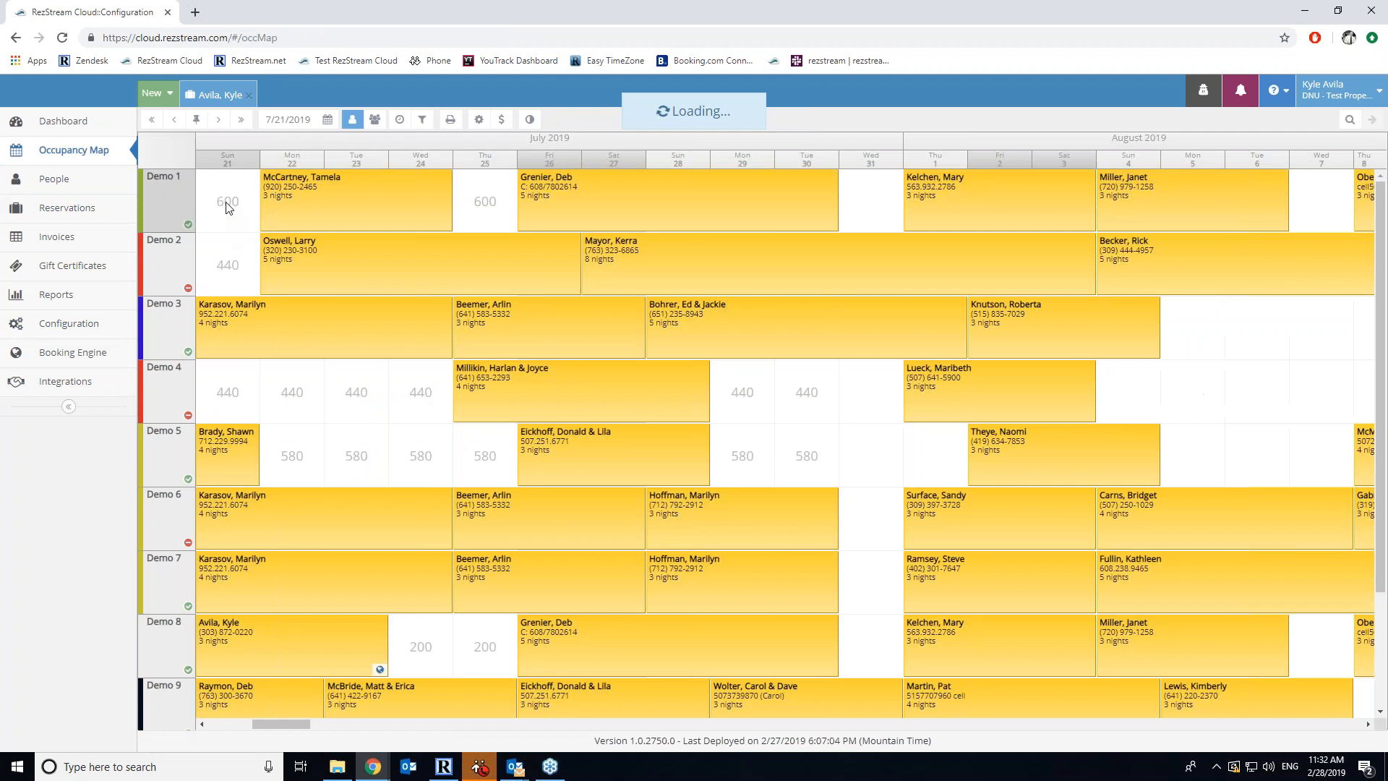
Reload the occupancy map, close the open guest record, quote Demo 4 for the nights of July 21–24, 2019 at the Weekly rate, and close the quote
left_click(63, 38)
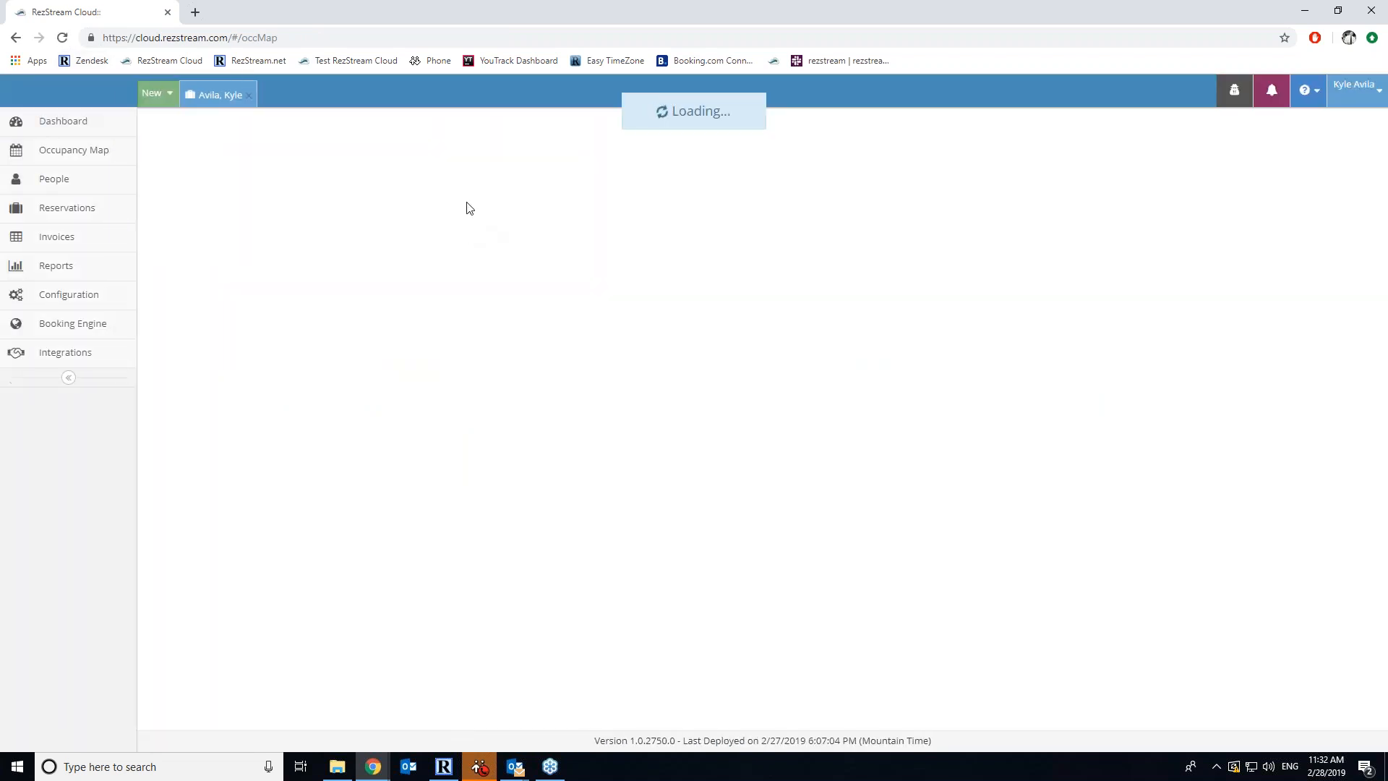
left_click(249, 96)
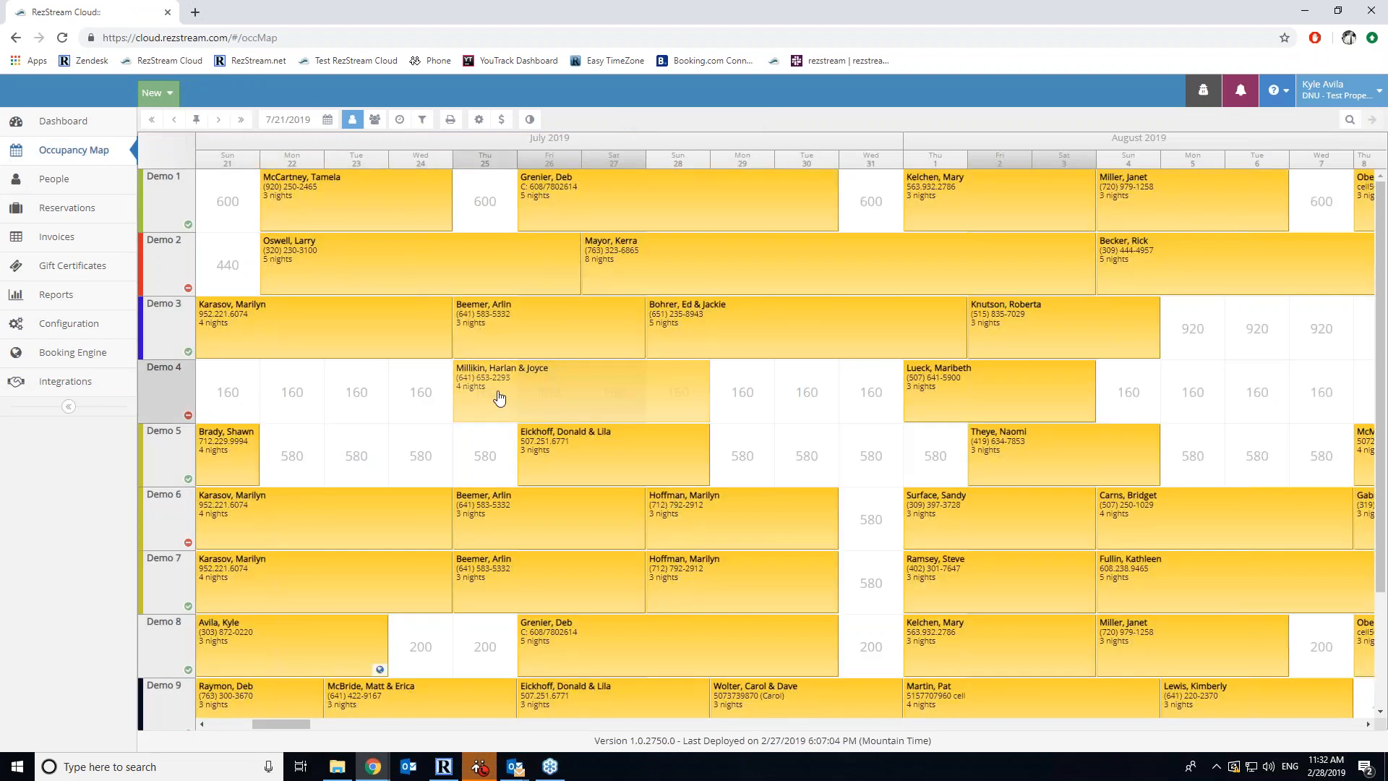
left_click_drag(243, 402, 394, 396)
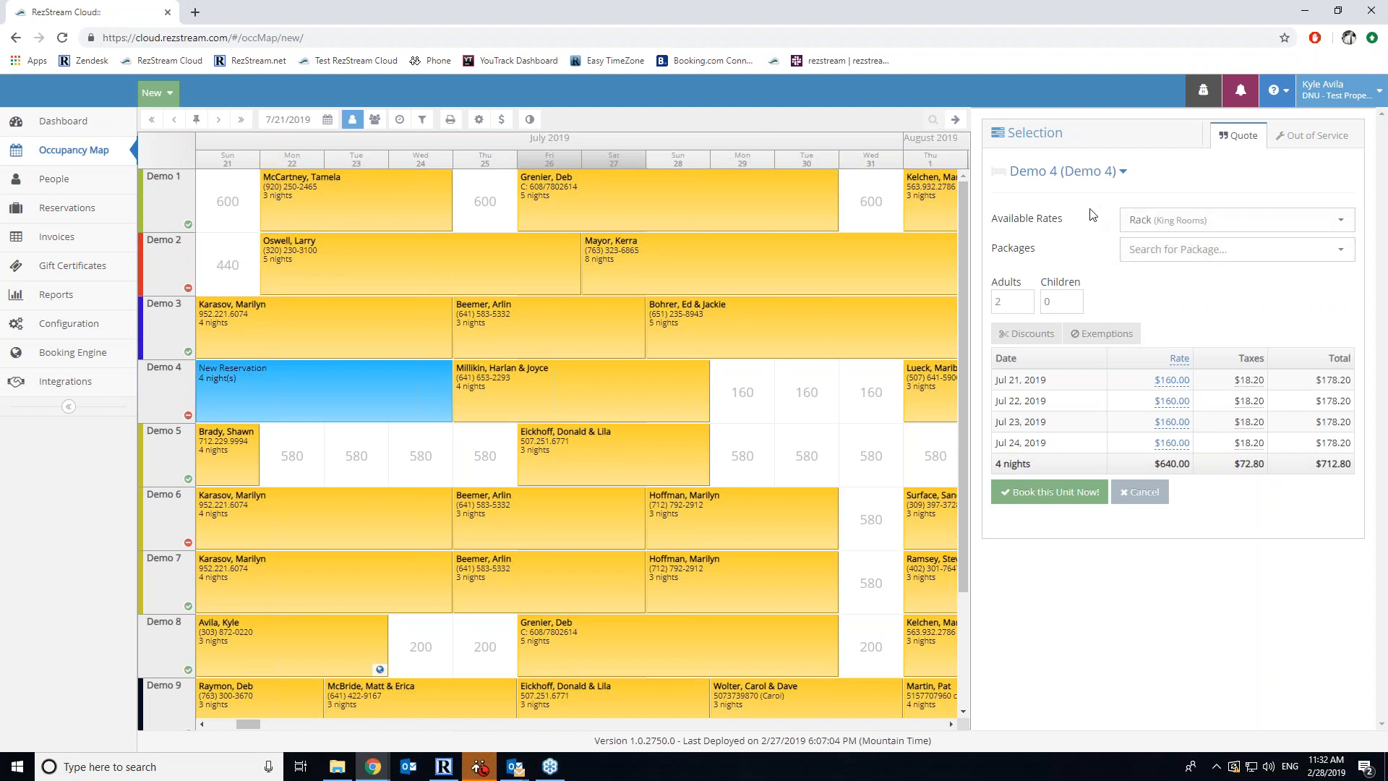
left_click(1178, 224)
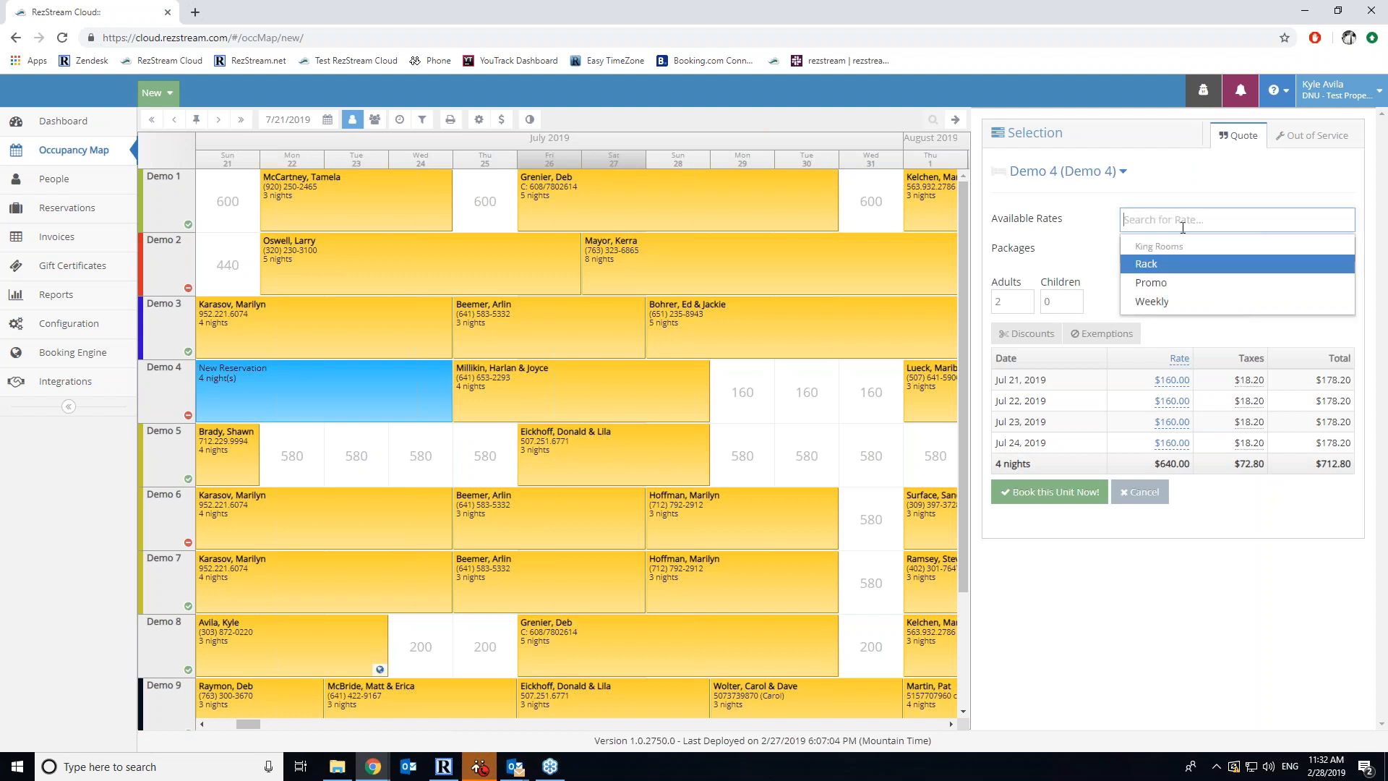
left_click(1180, 304)
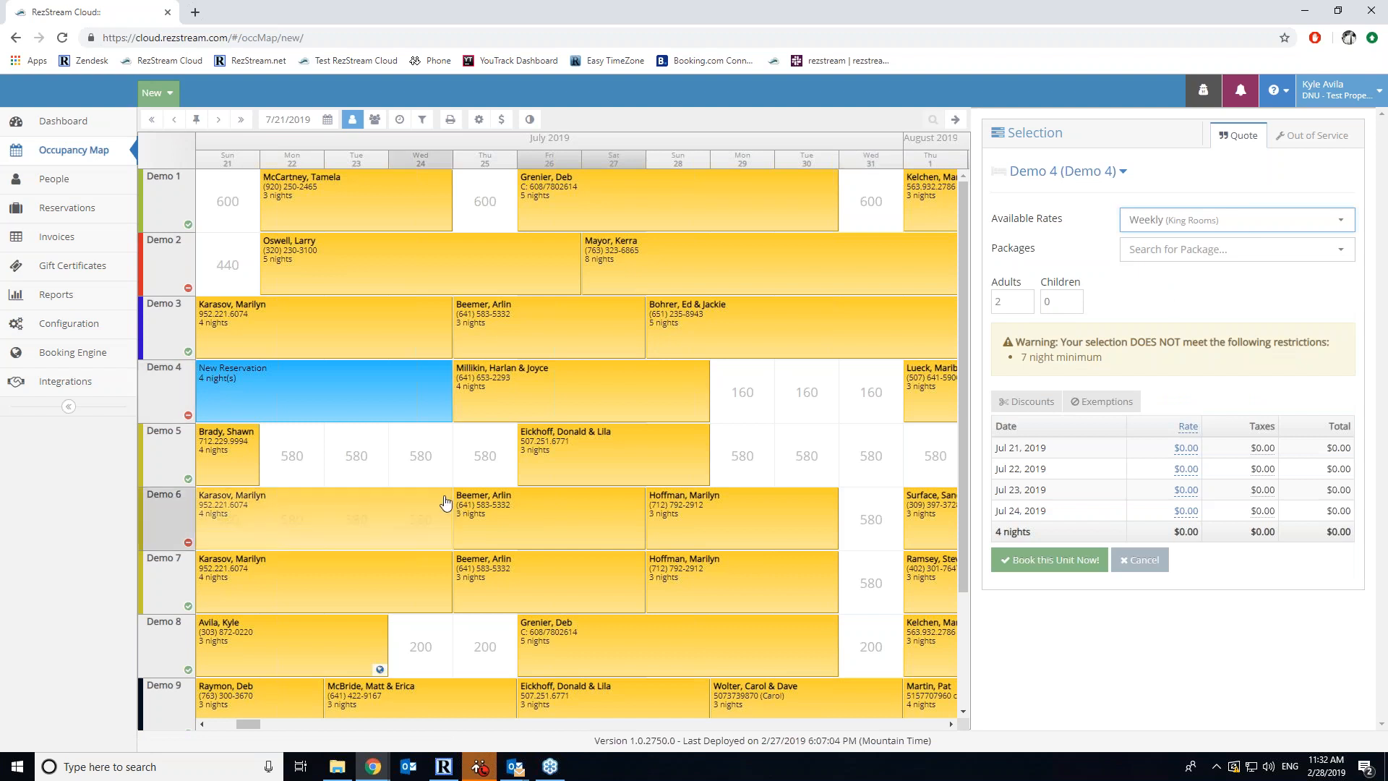
left_click(955, 119)
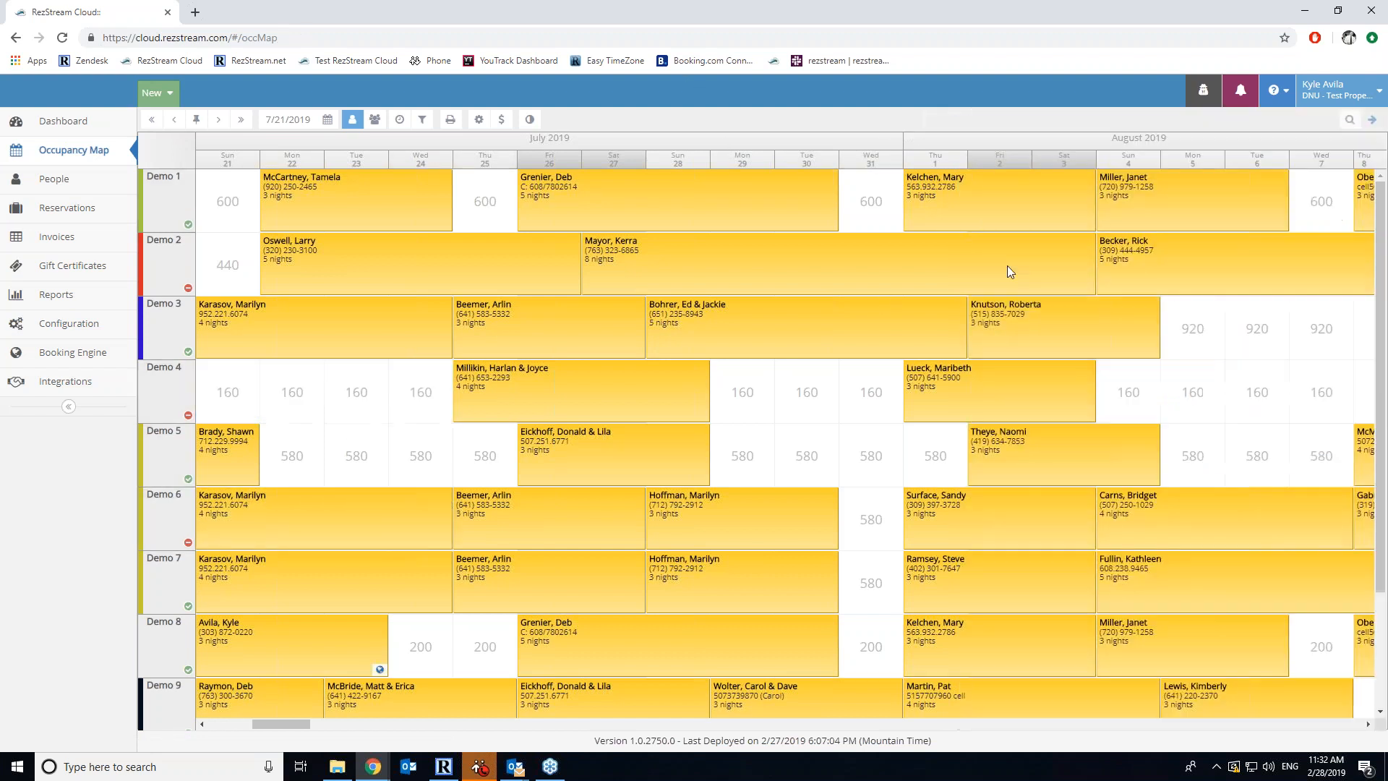
Quote Demo 4 for seven nights starting August 20, 2019 at the Weekly rate on the occupancy map
left_click(241, 120)
left_click(242, 120)
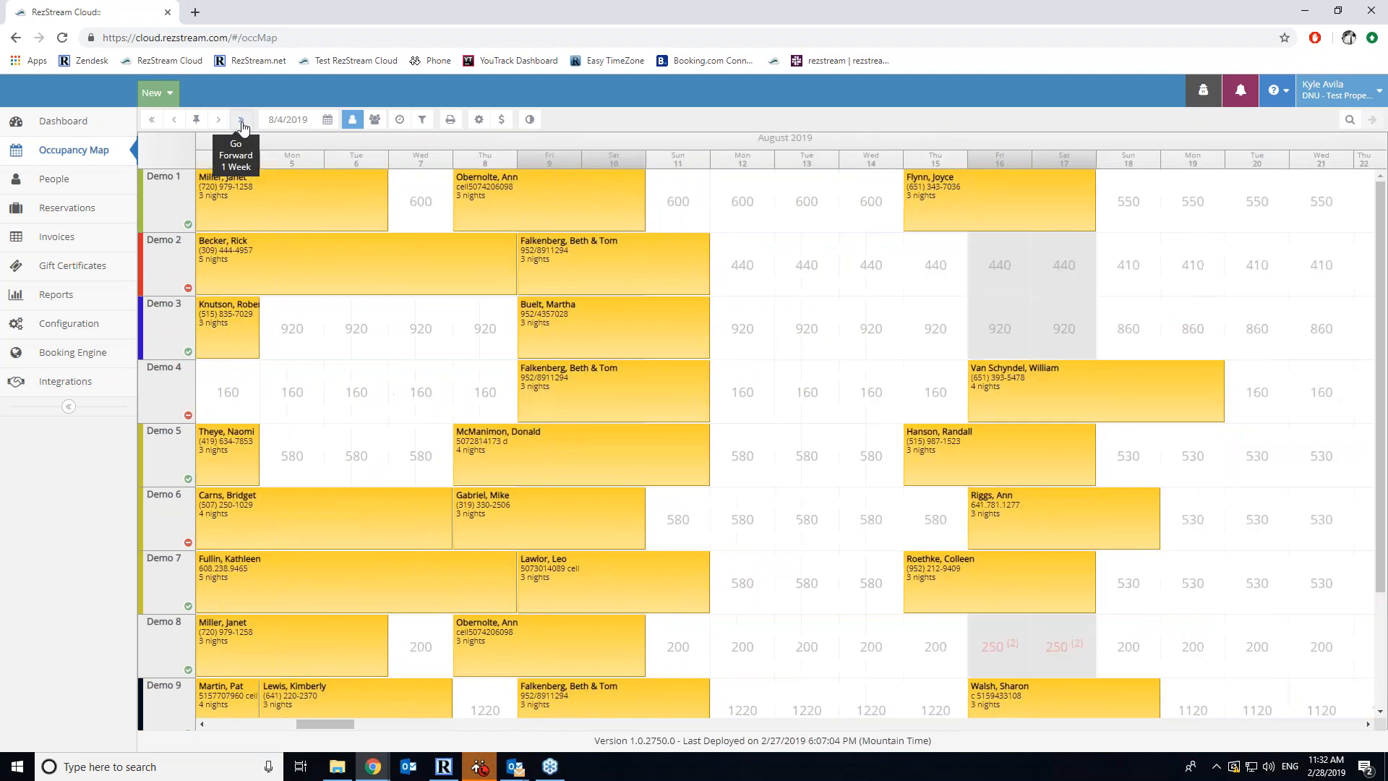
left_click(241, 122)
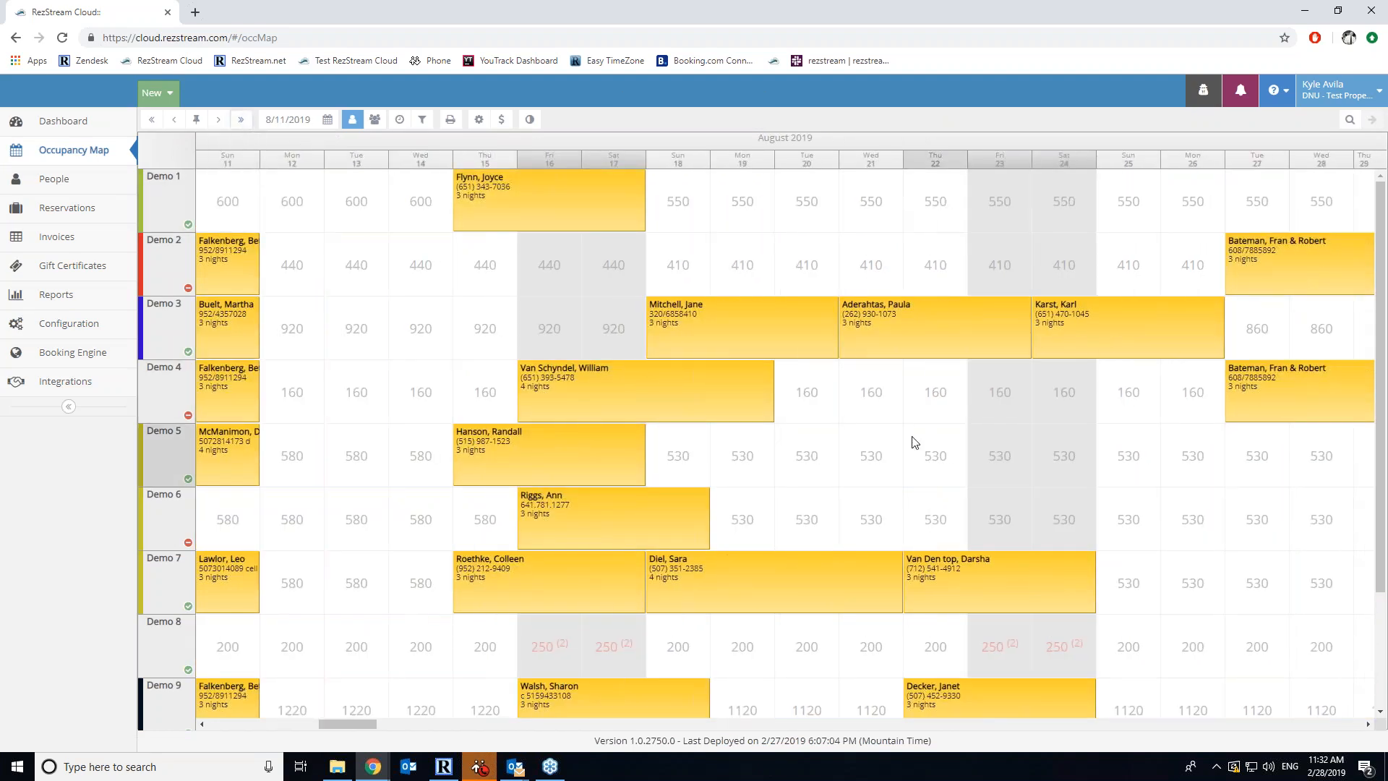
left_click_drag(798, 384, 1183, 384)
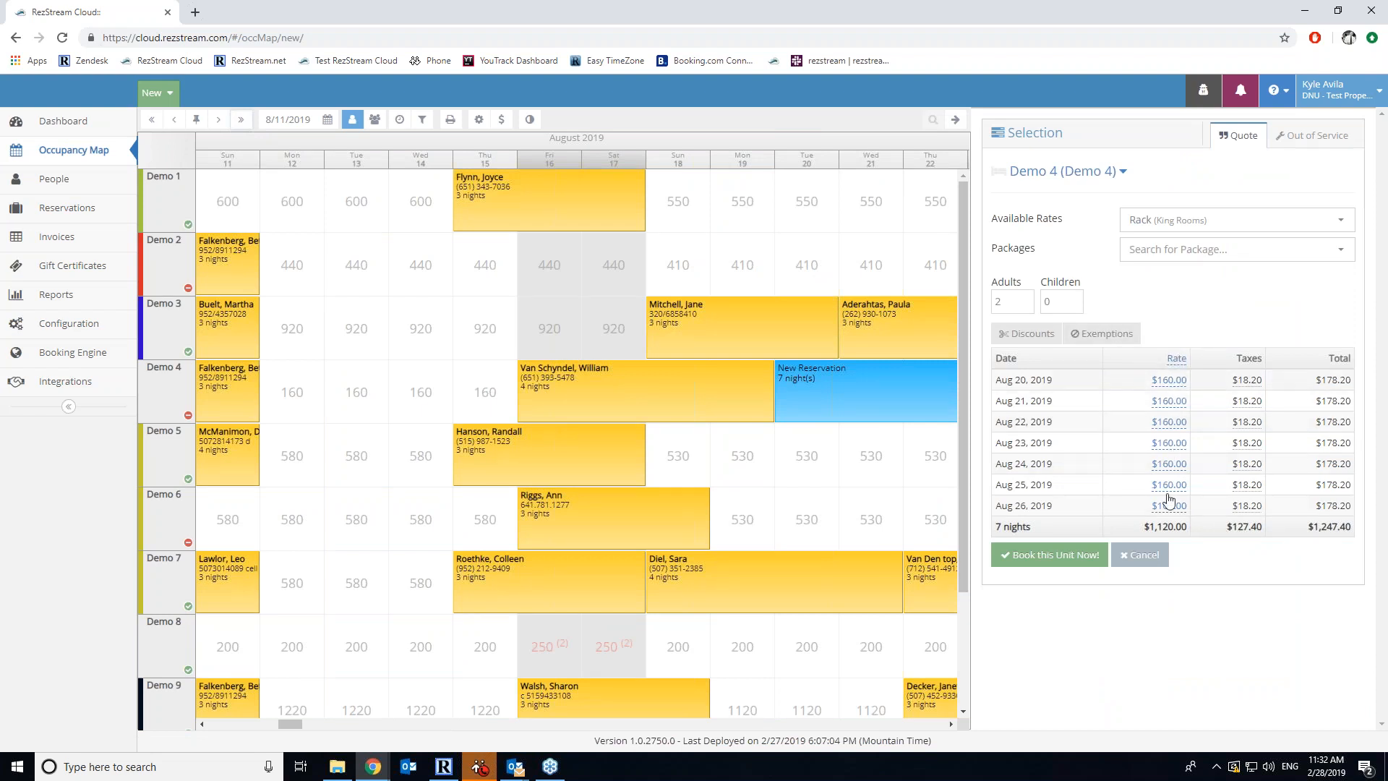
left_click(1236, 221)
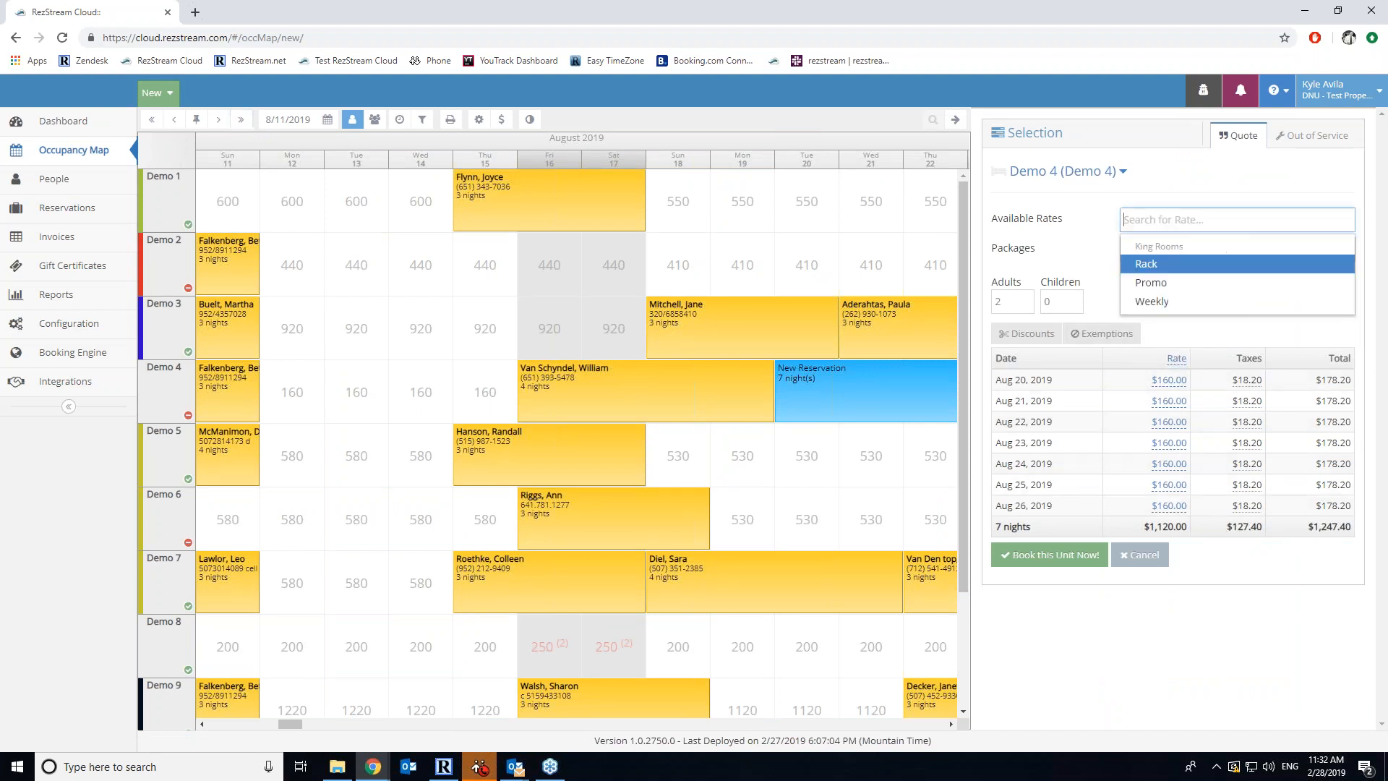
left_click(1208, 301)
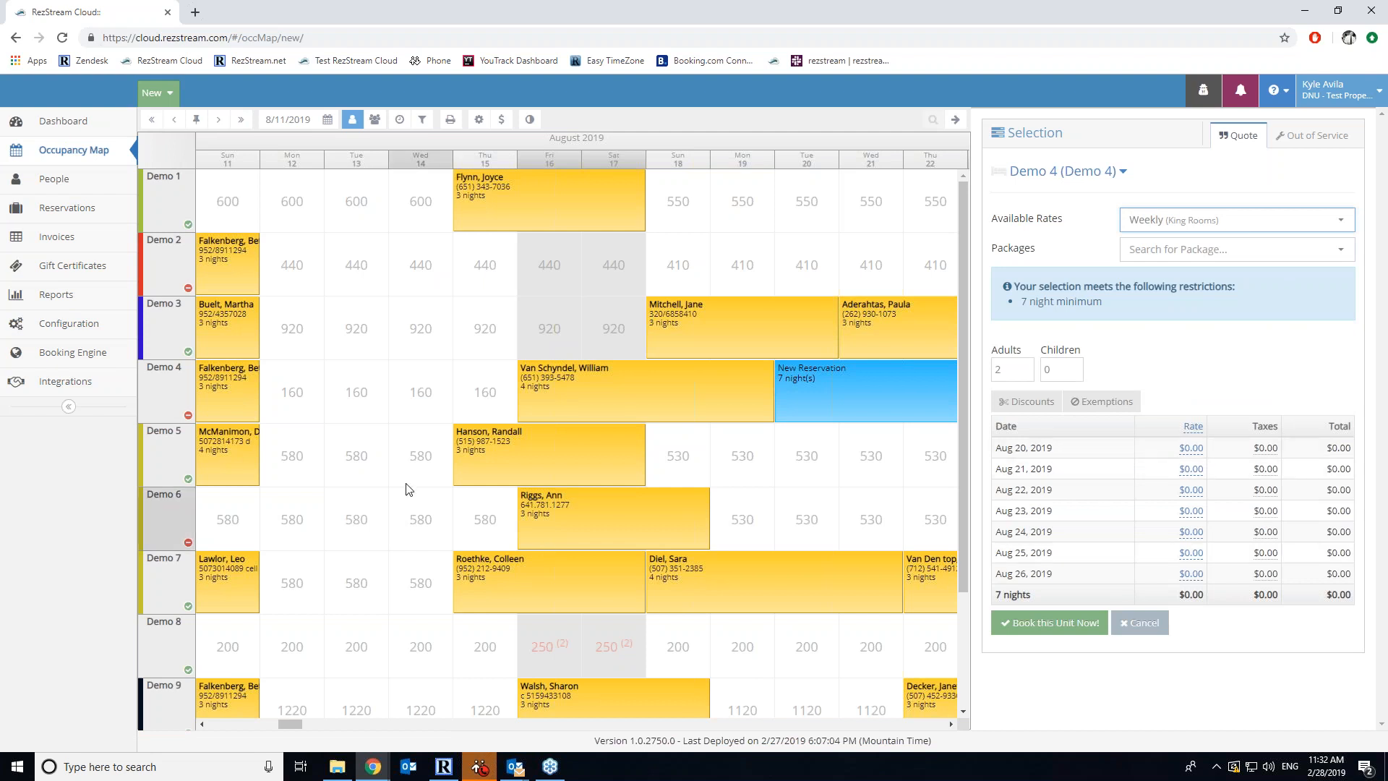
Review the Weekly rate's seasons in the King Rooms rate plan configuration
left_click(82, 323)
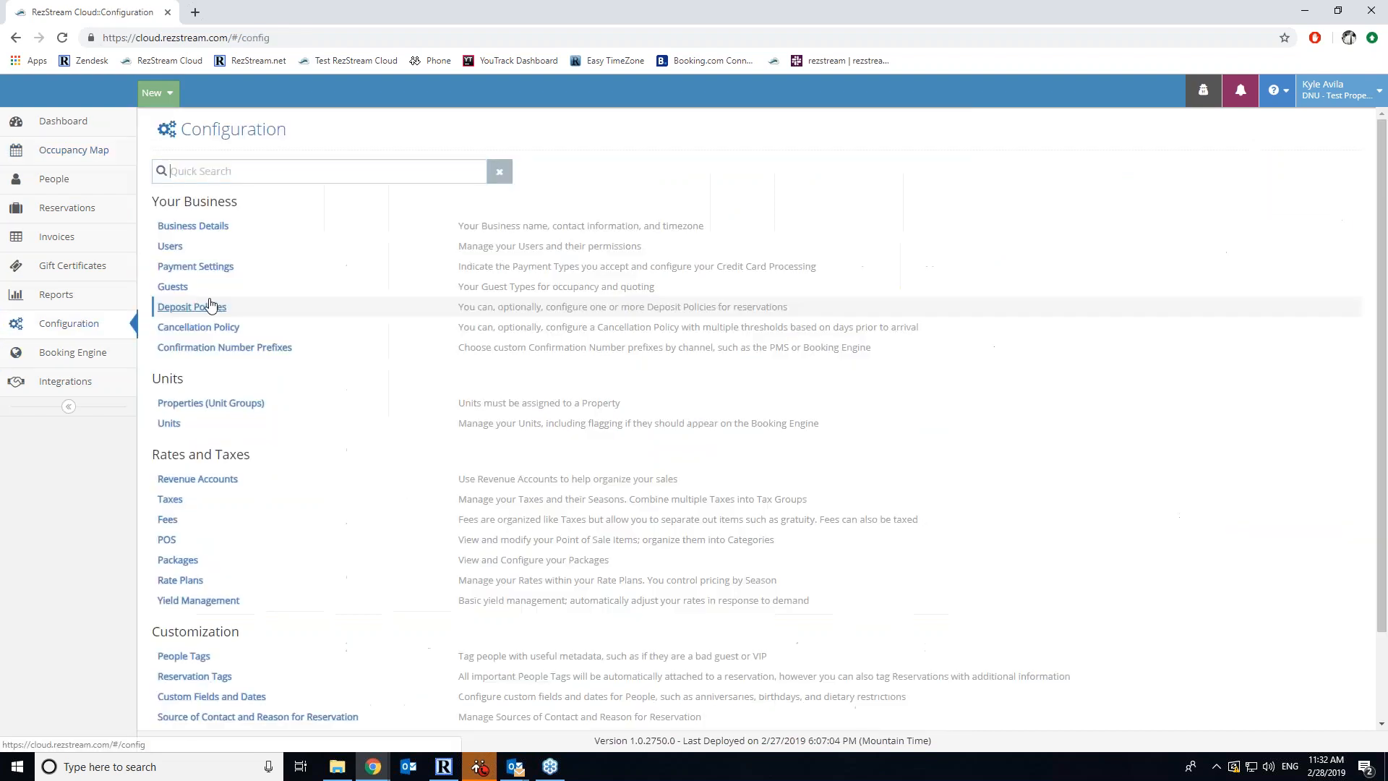
left_click(192, 582)
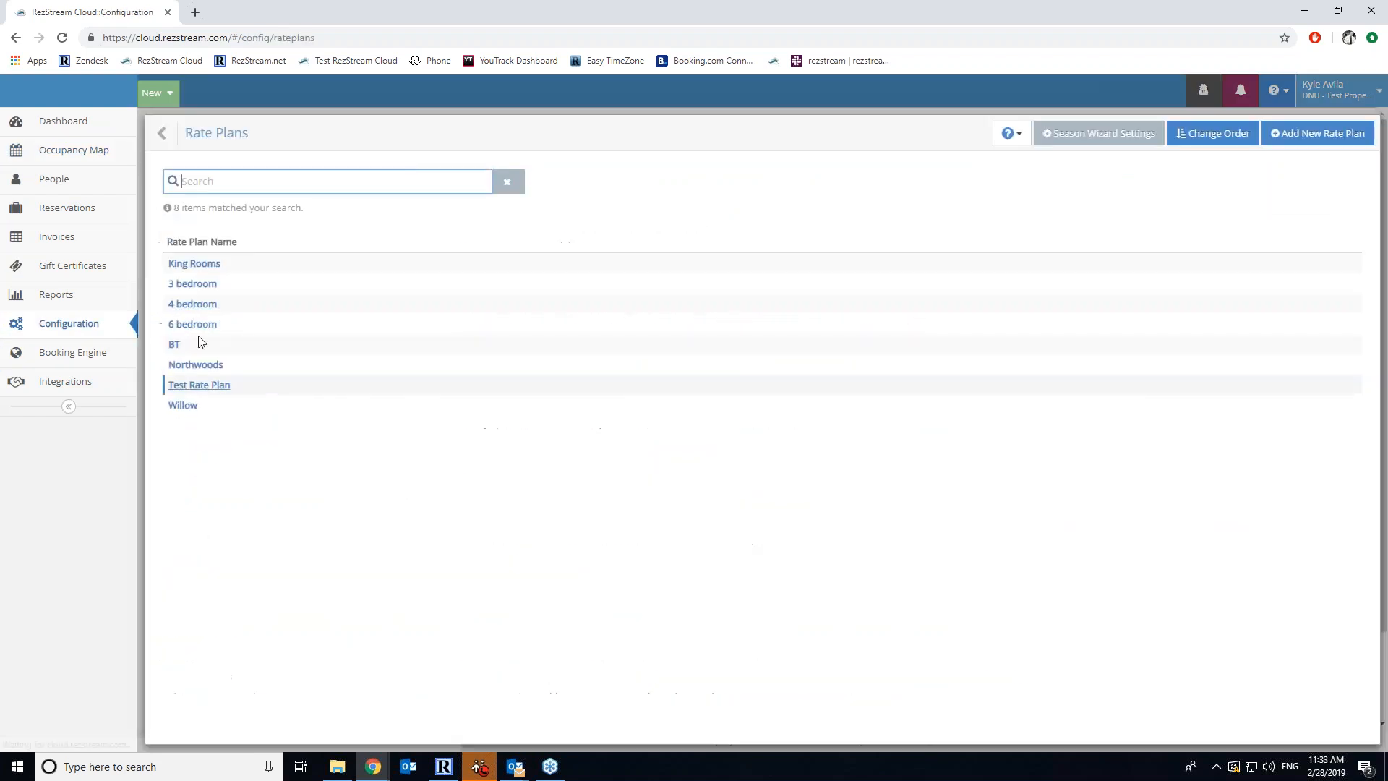
left_click(196, 265)
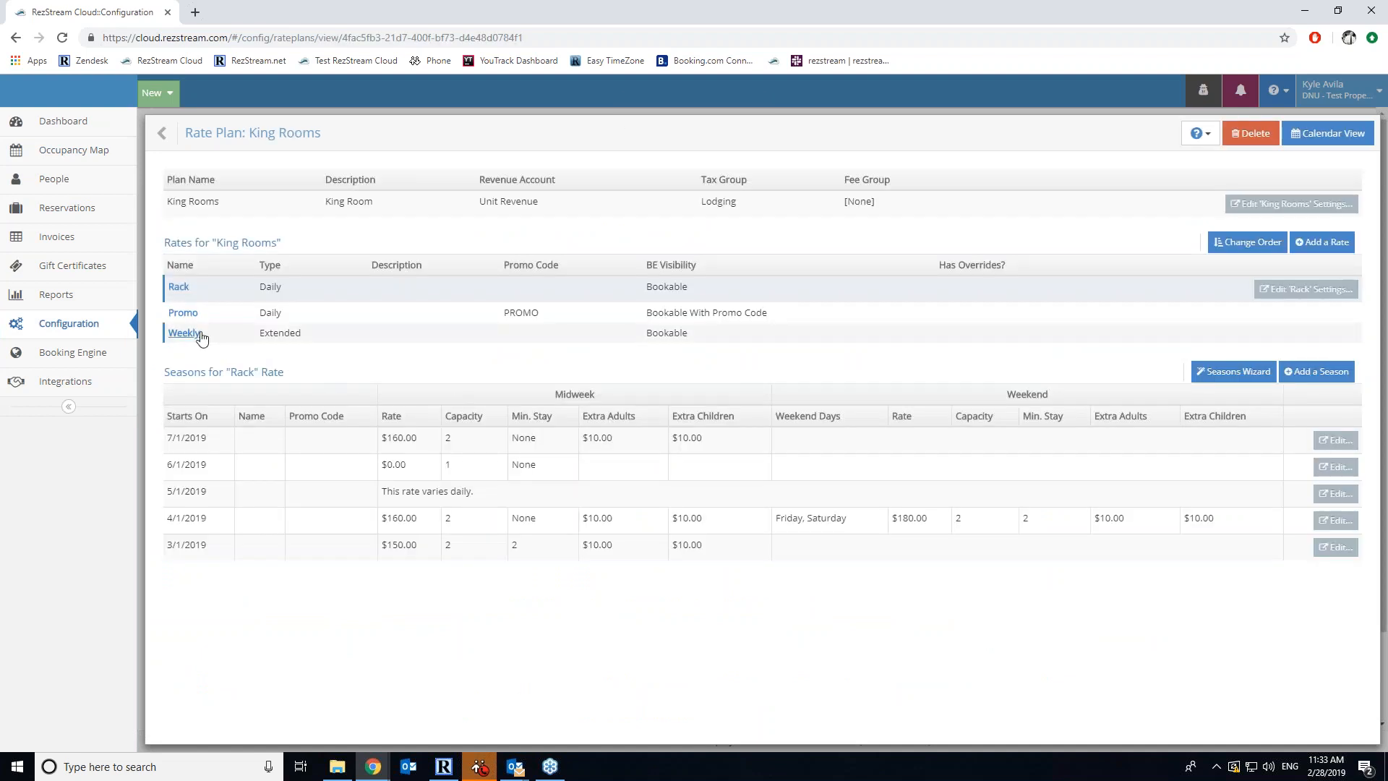
left_click(199, 333)
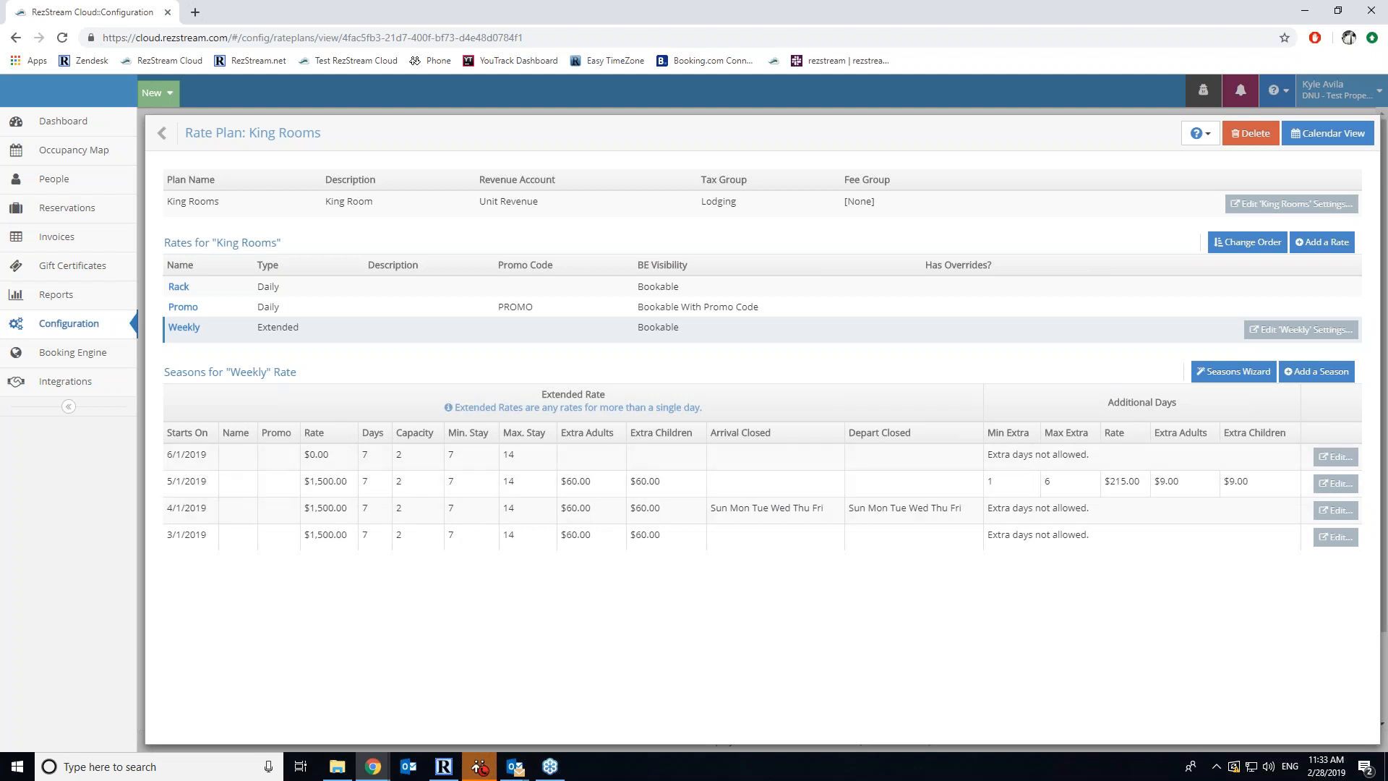
Return the occupancy map to today's date and quote Demo 4 for seven nights starting March 3, 2019 at the Weekly rate
left_click(86, 126)
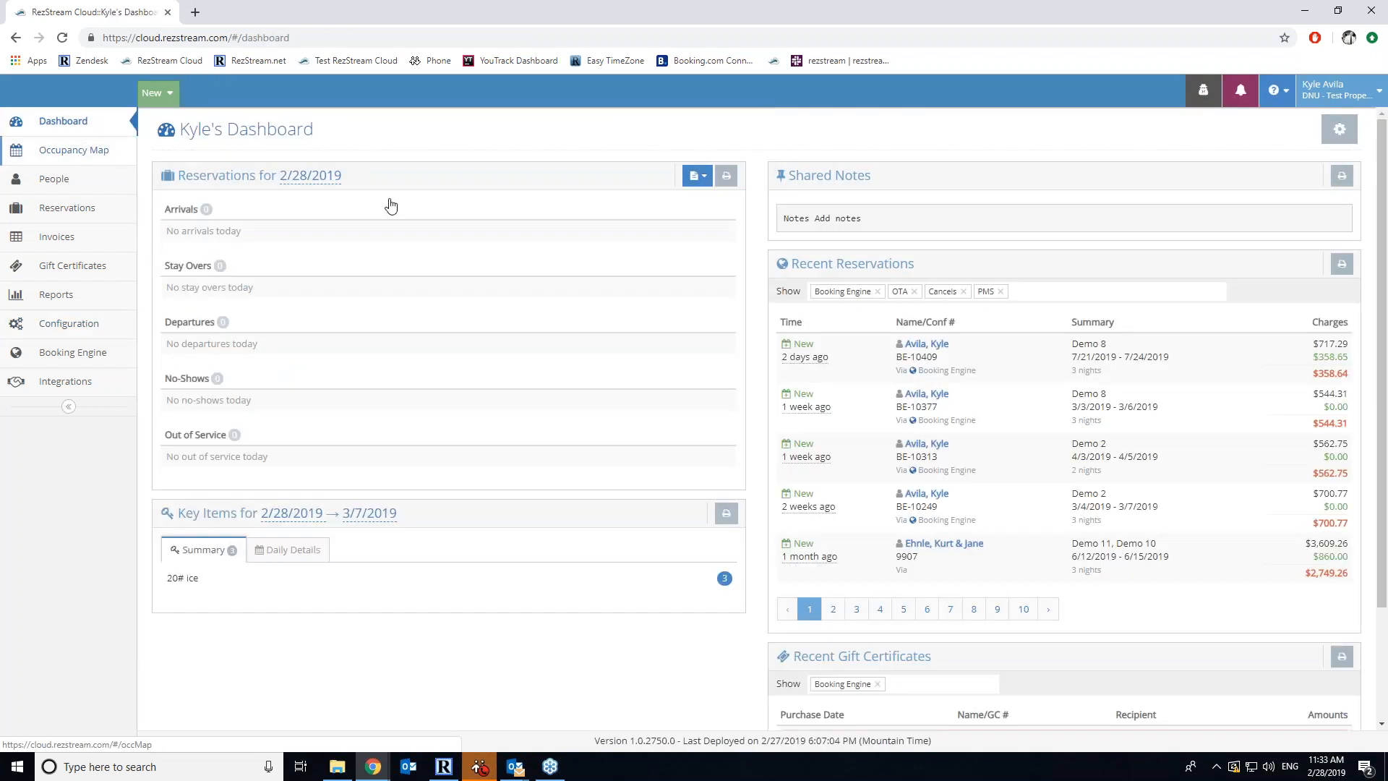
left_click(74, 150)
left_click(328, 119)
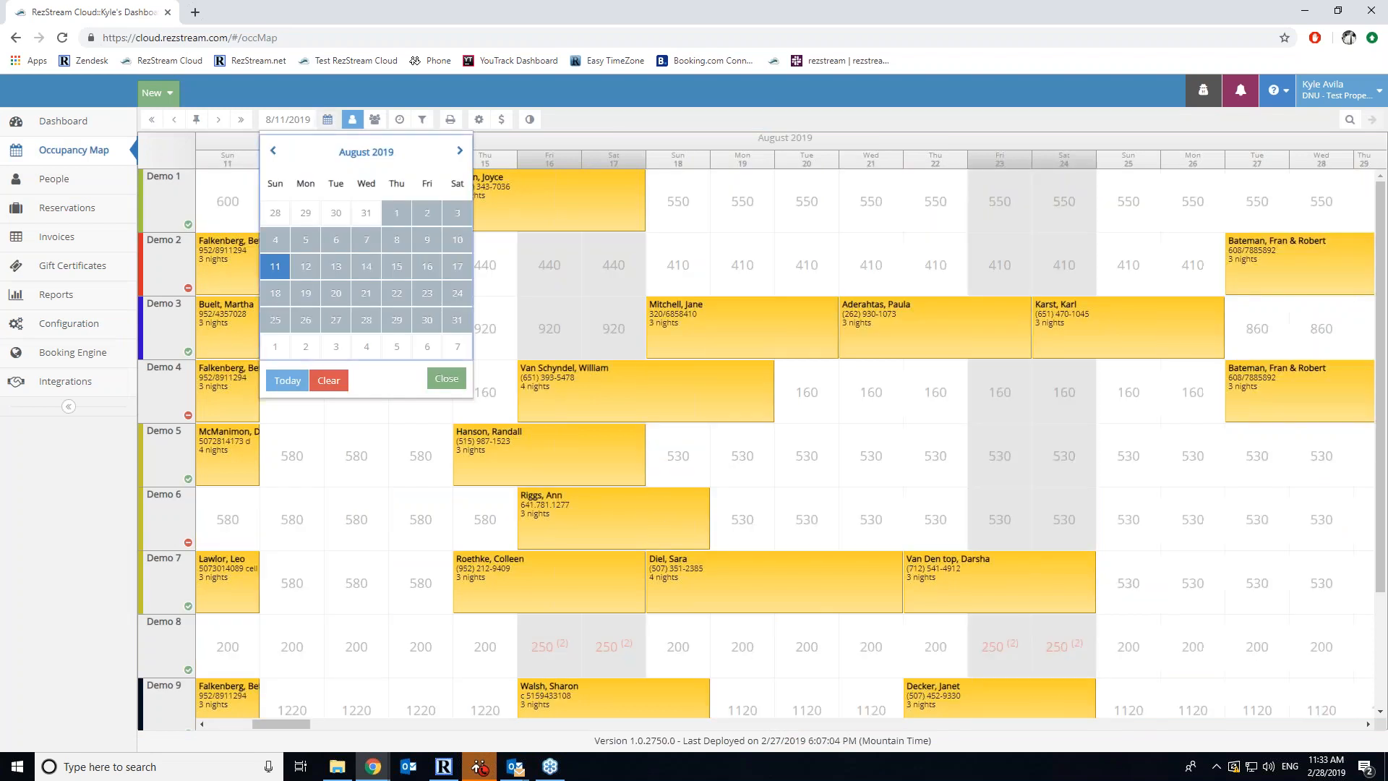
left_click(609, 107)
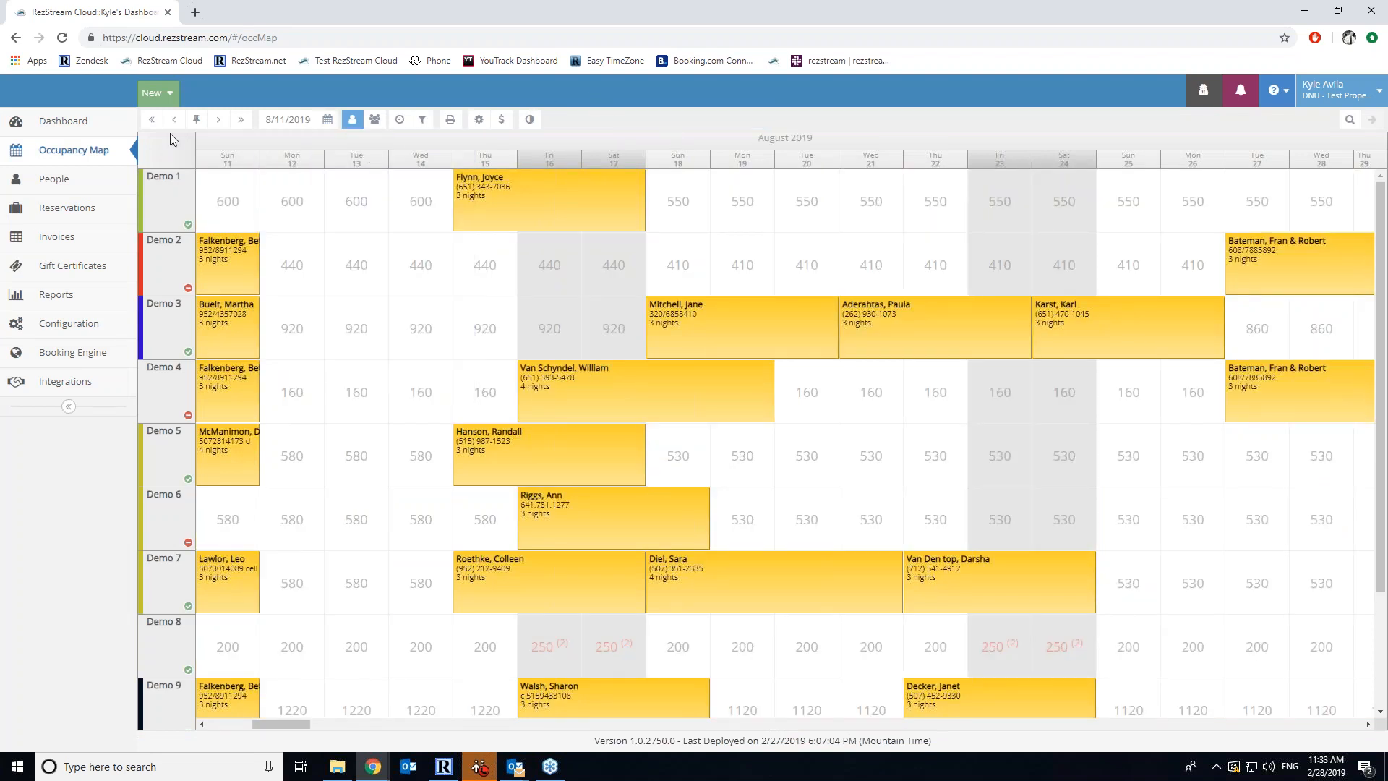
left_click(195, 120)
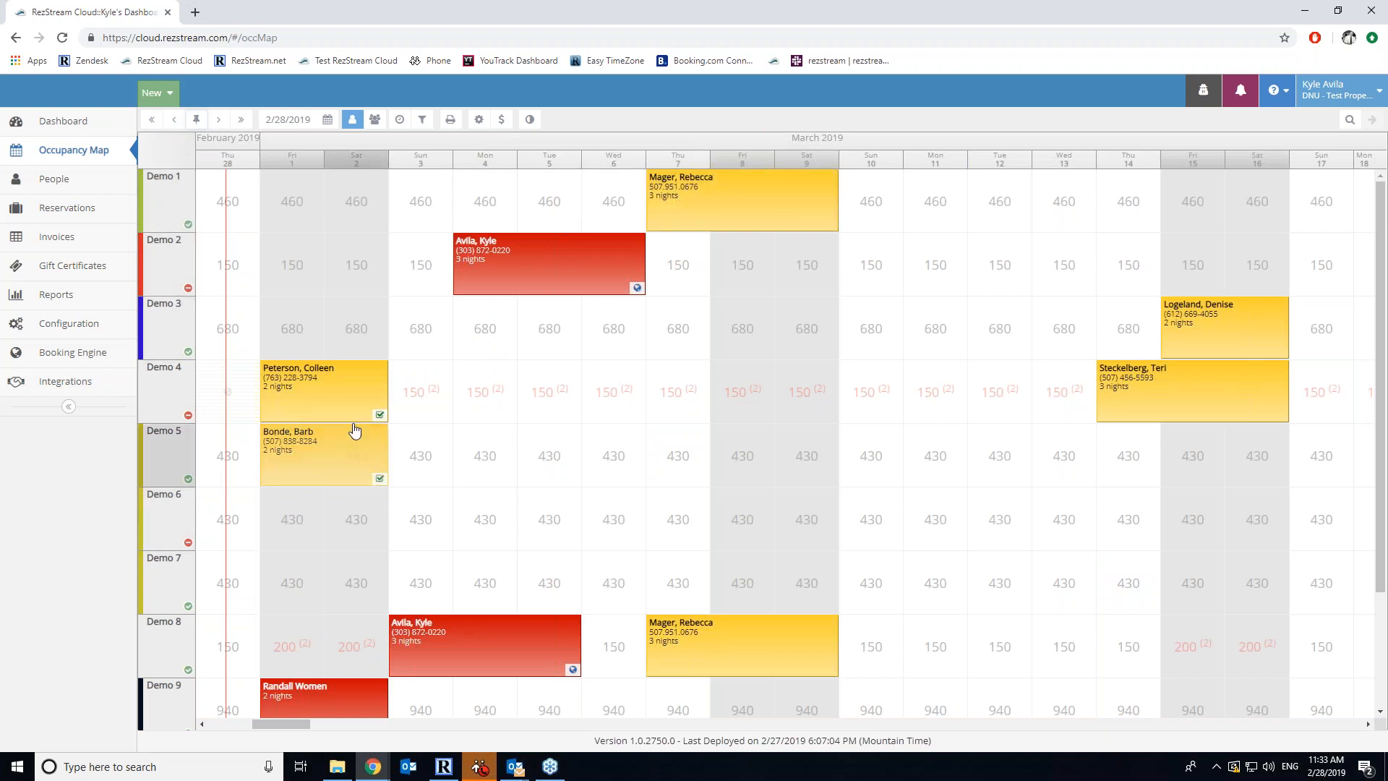
left_click_drag(432, 403, 763, 393)
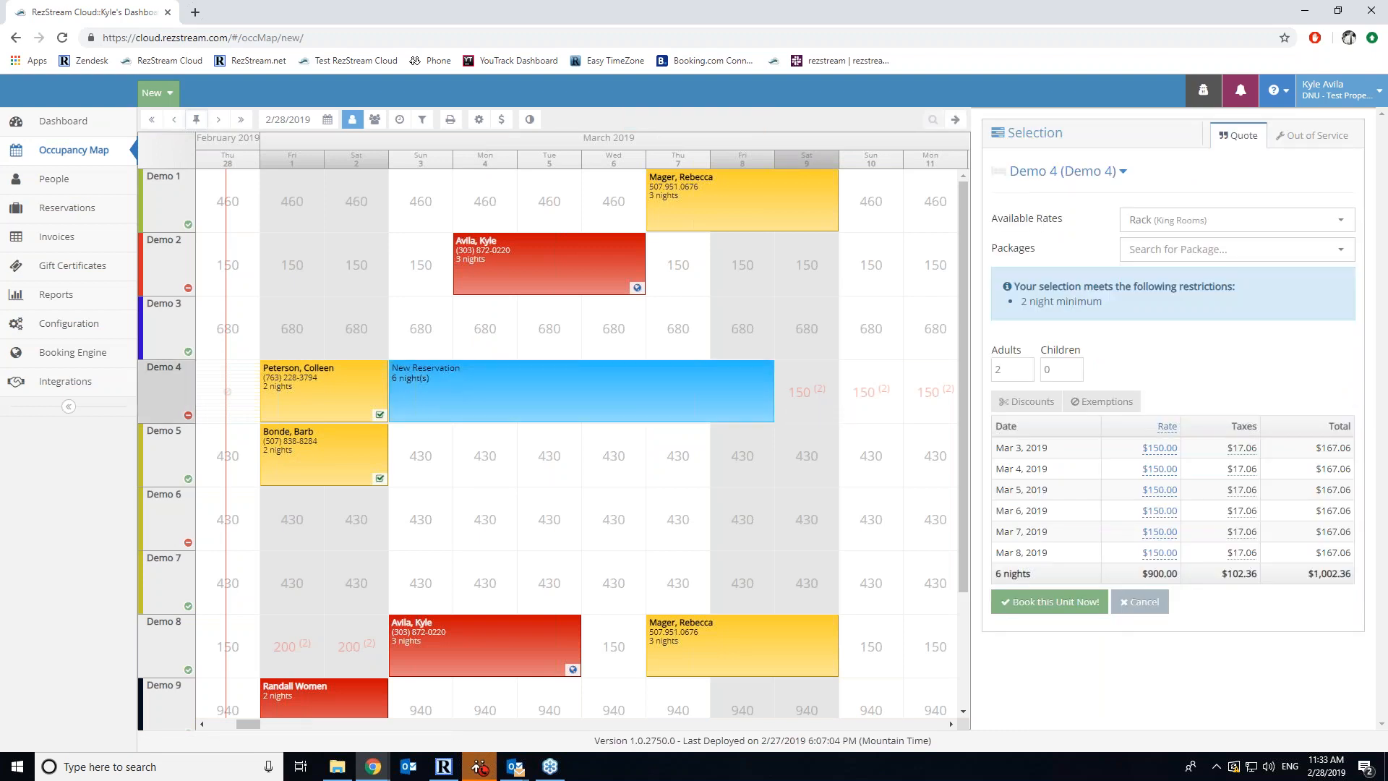
left_click(806, 391)
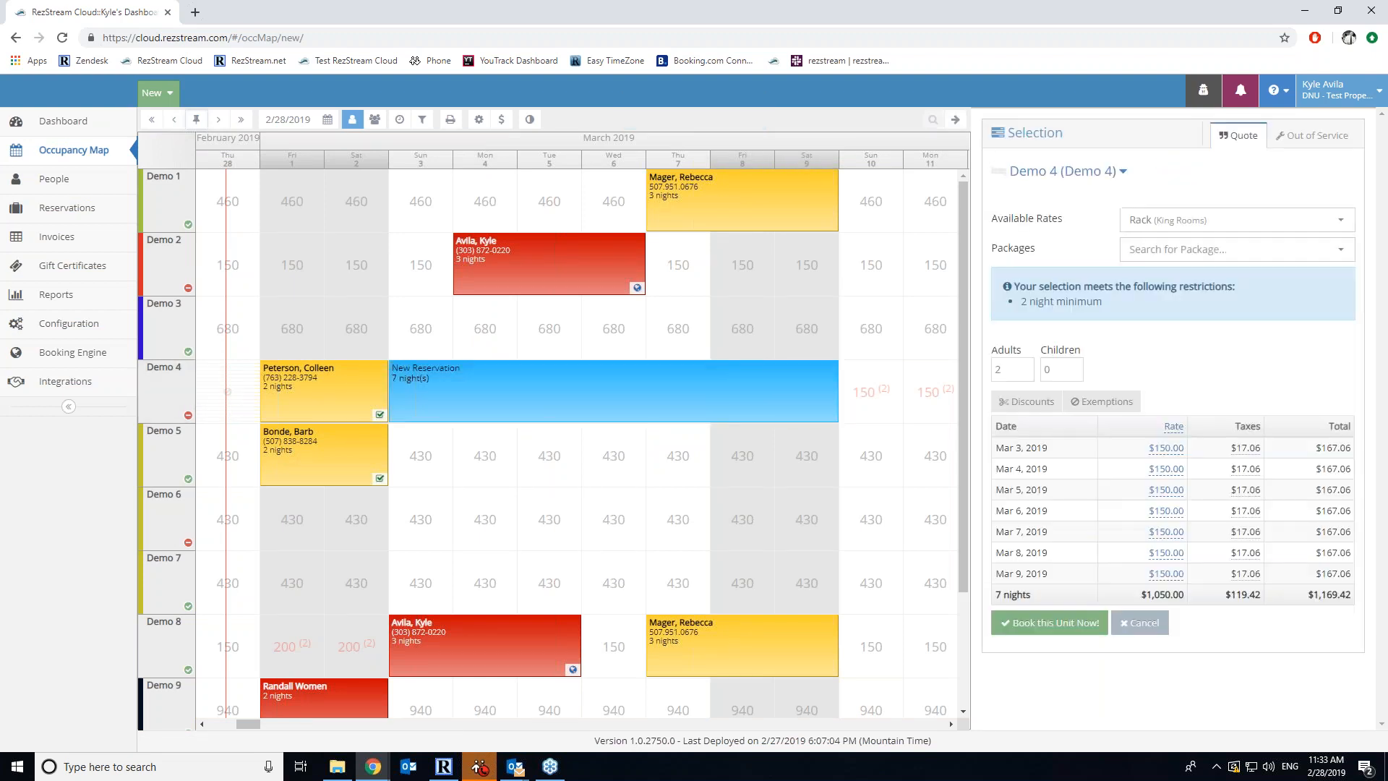
left_click(1208, 220)
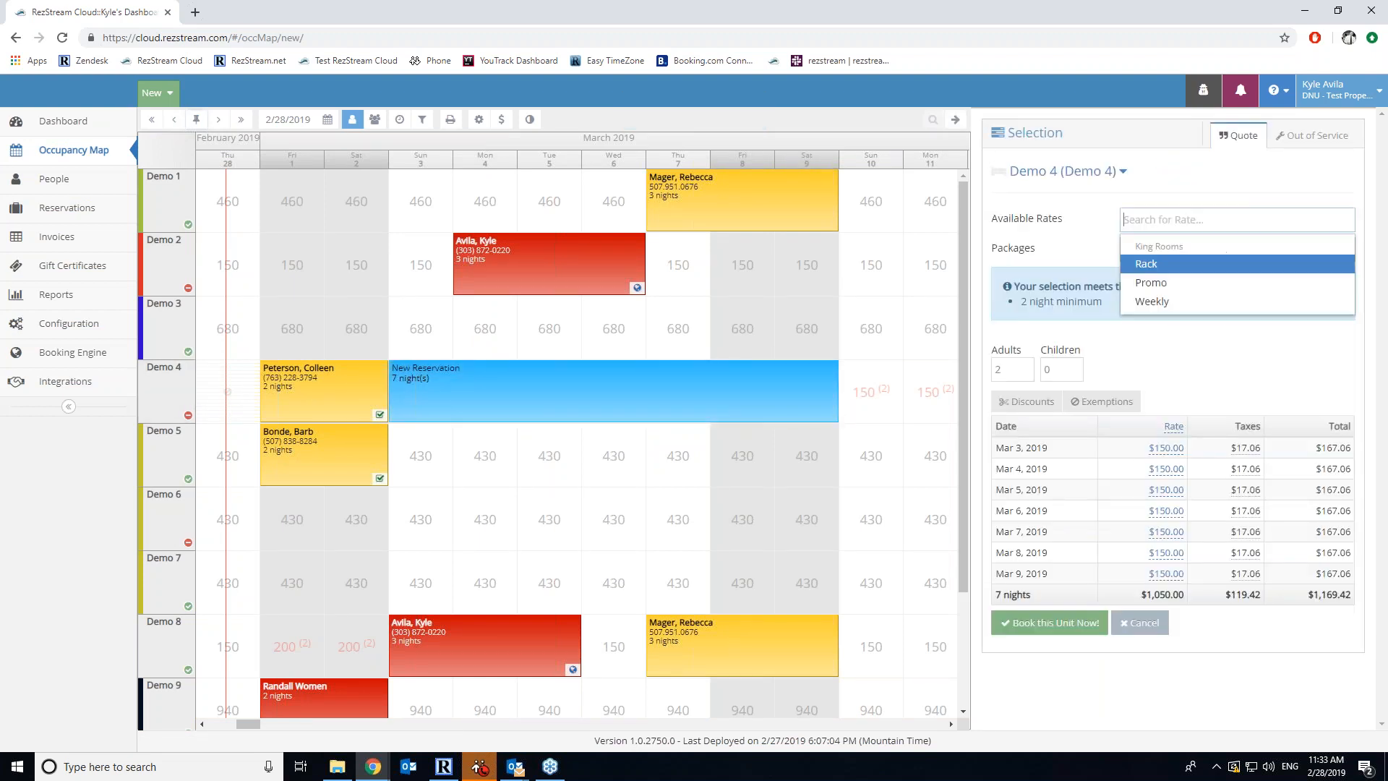
left_click(1194, 302)
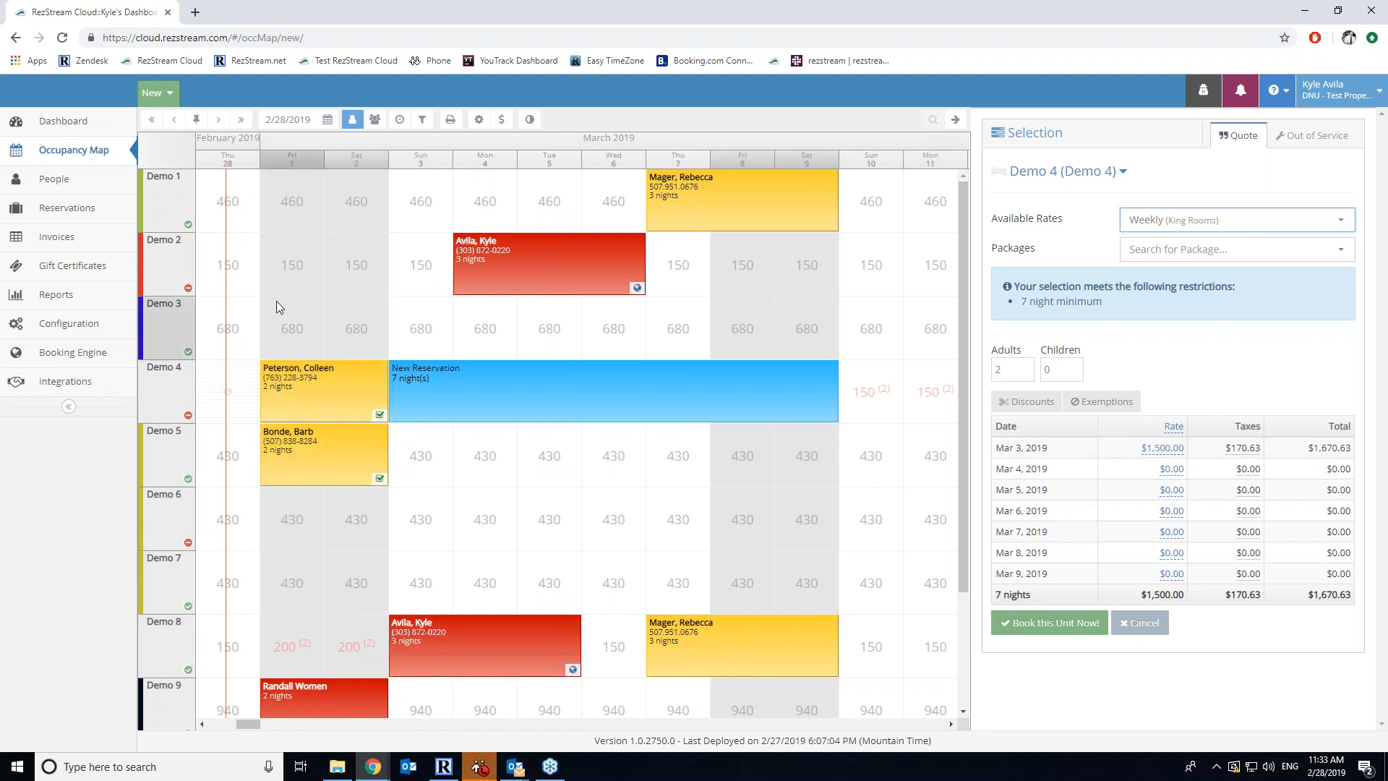
Examine the 3/1/2019 Weekly season price and the Rack seasons in the King Rooms rate plan, and return to the configuration overview
left_click(108, 334)
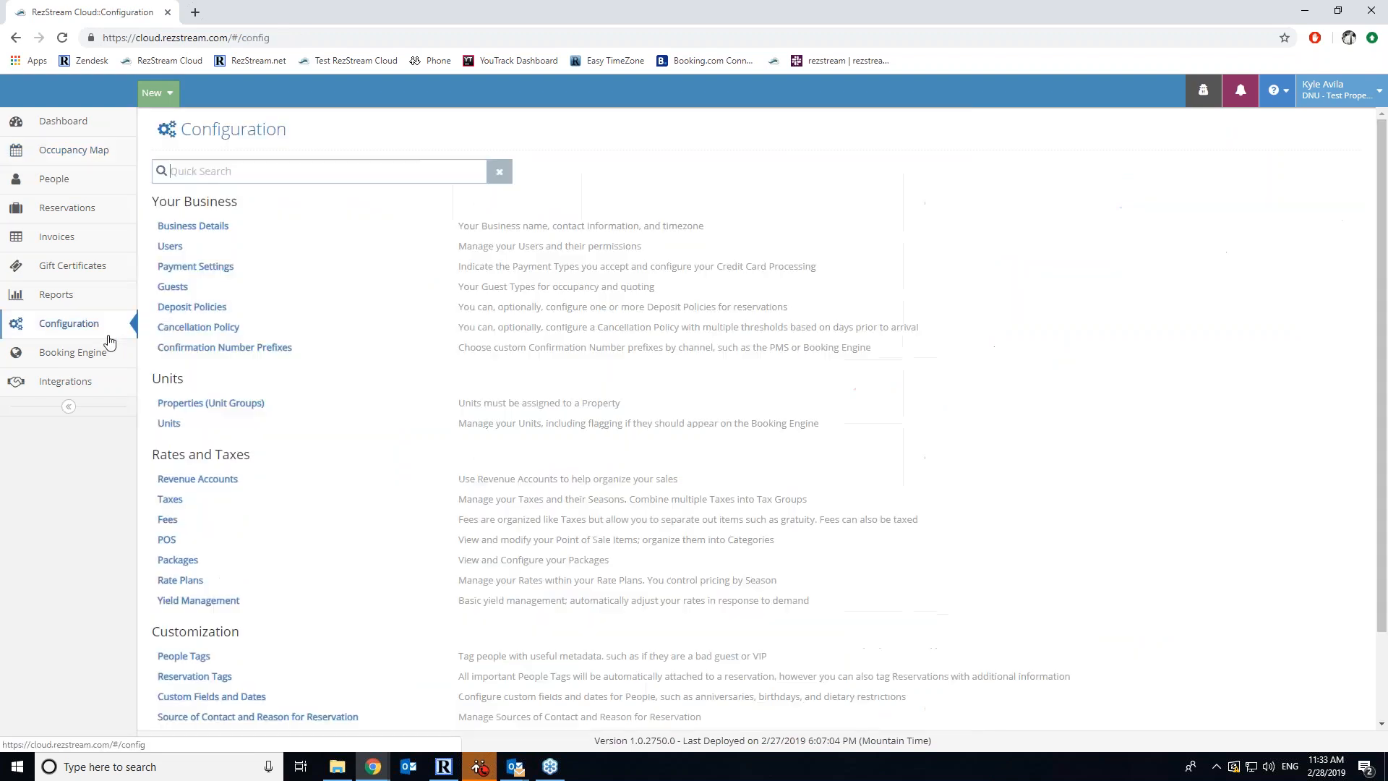
left_click(202, 579)
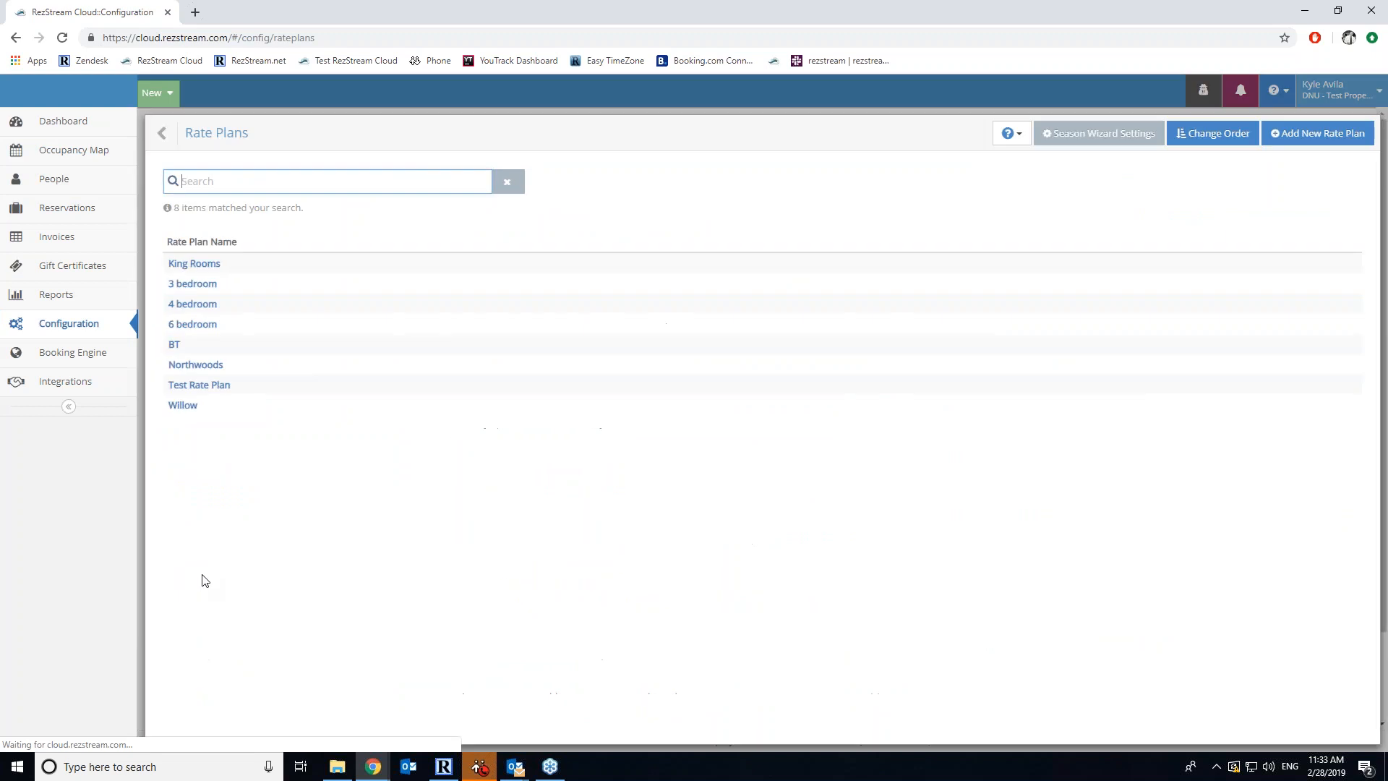
left_click(195, 264)
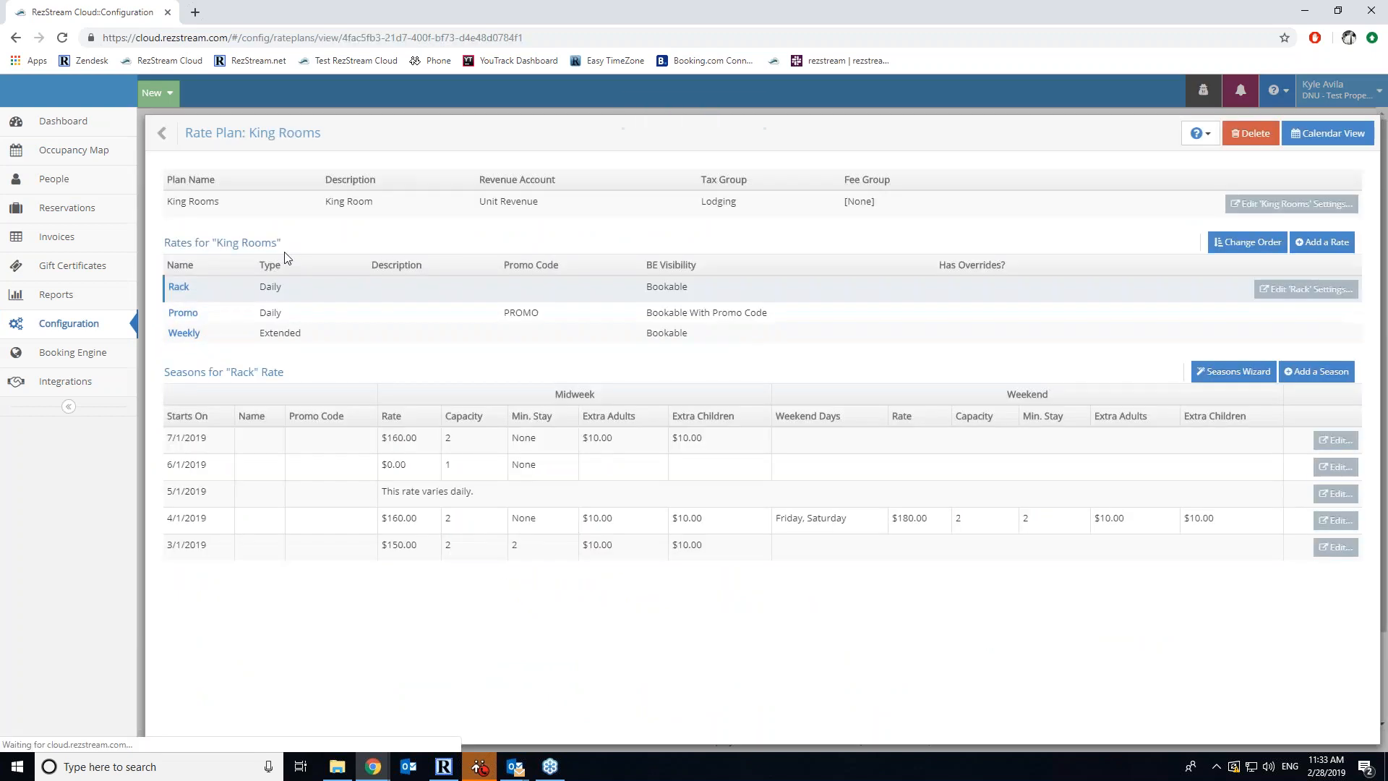
left_click(193, 330)
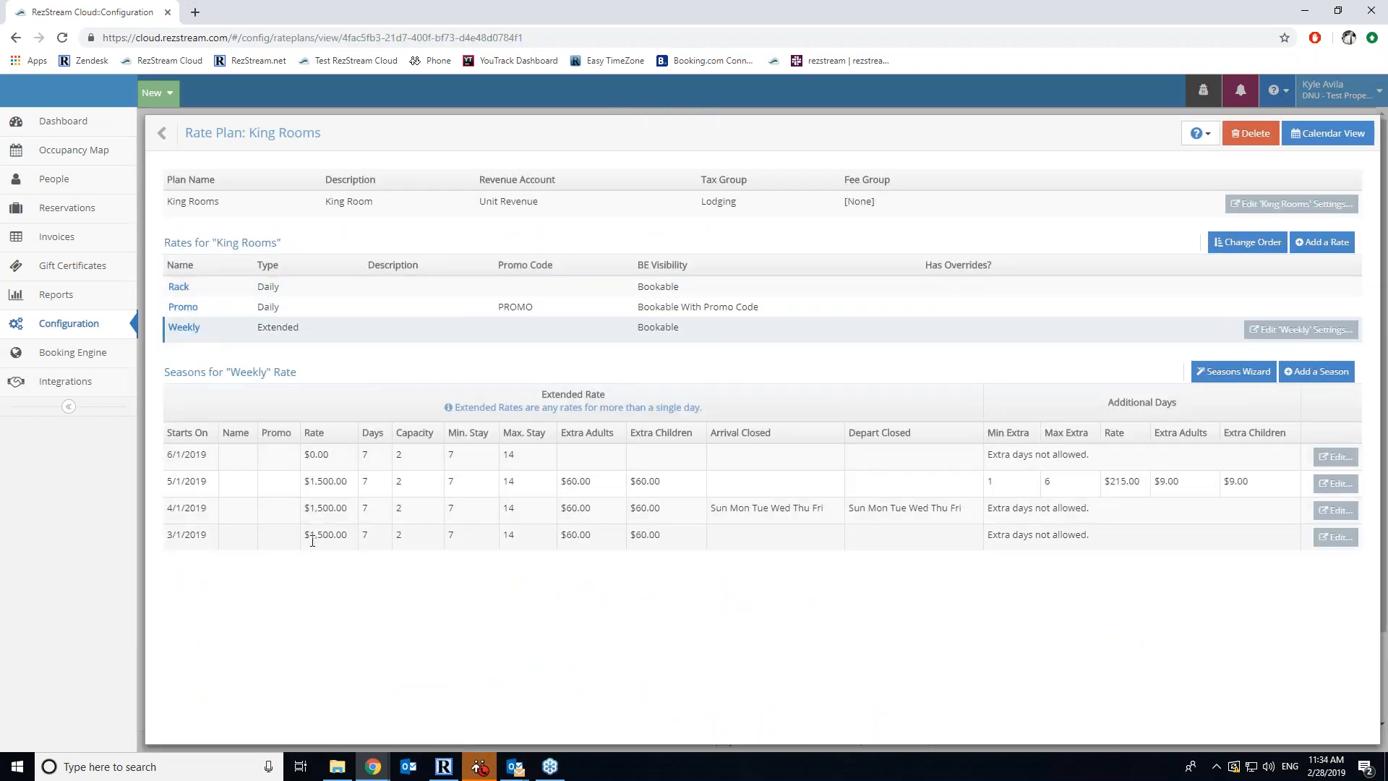
left_click_drag(309, 537, 347, 538)
left_click(342, 568)
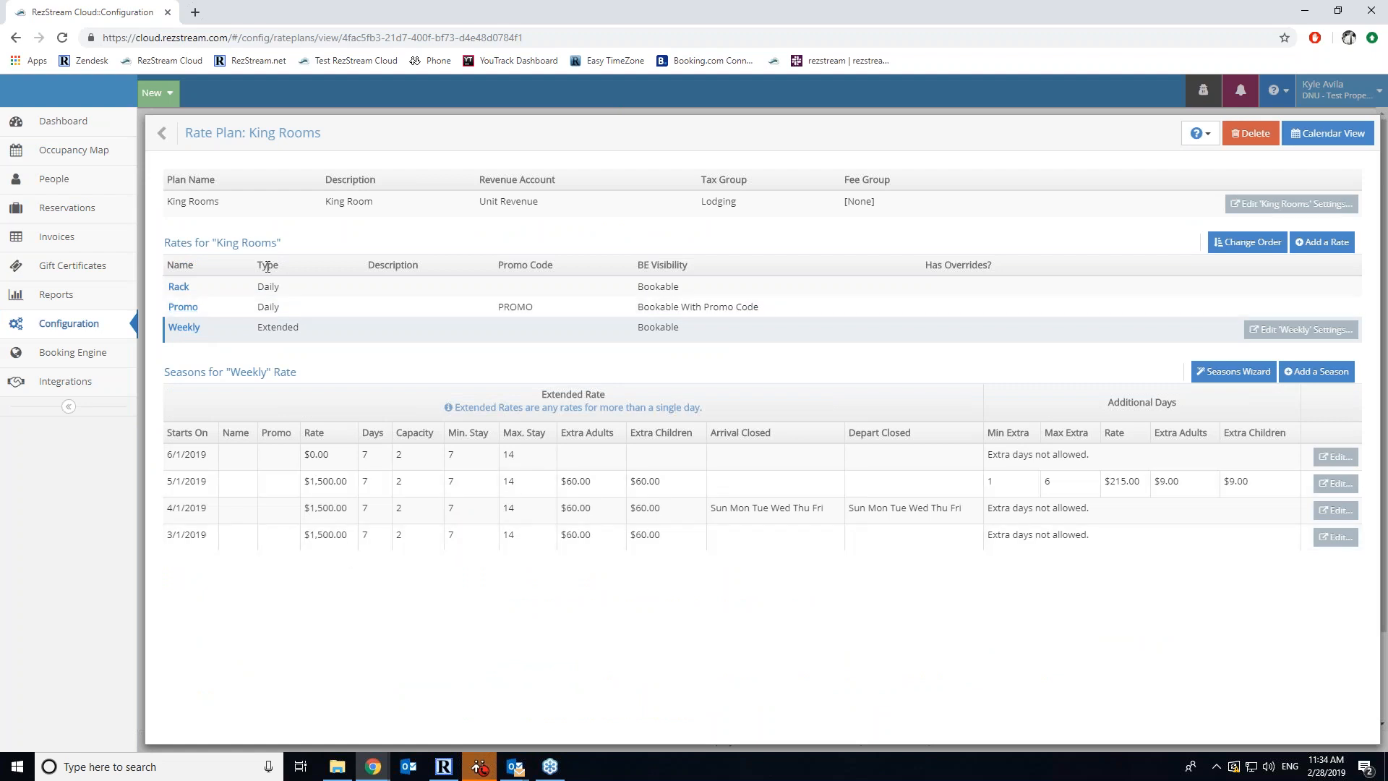
left_click(230, 288)
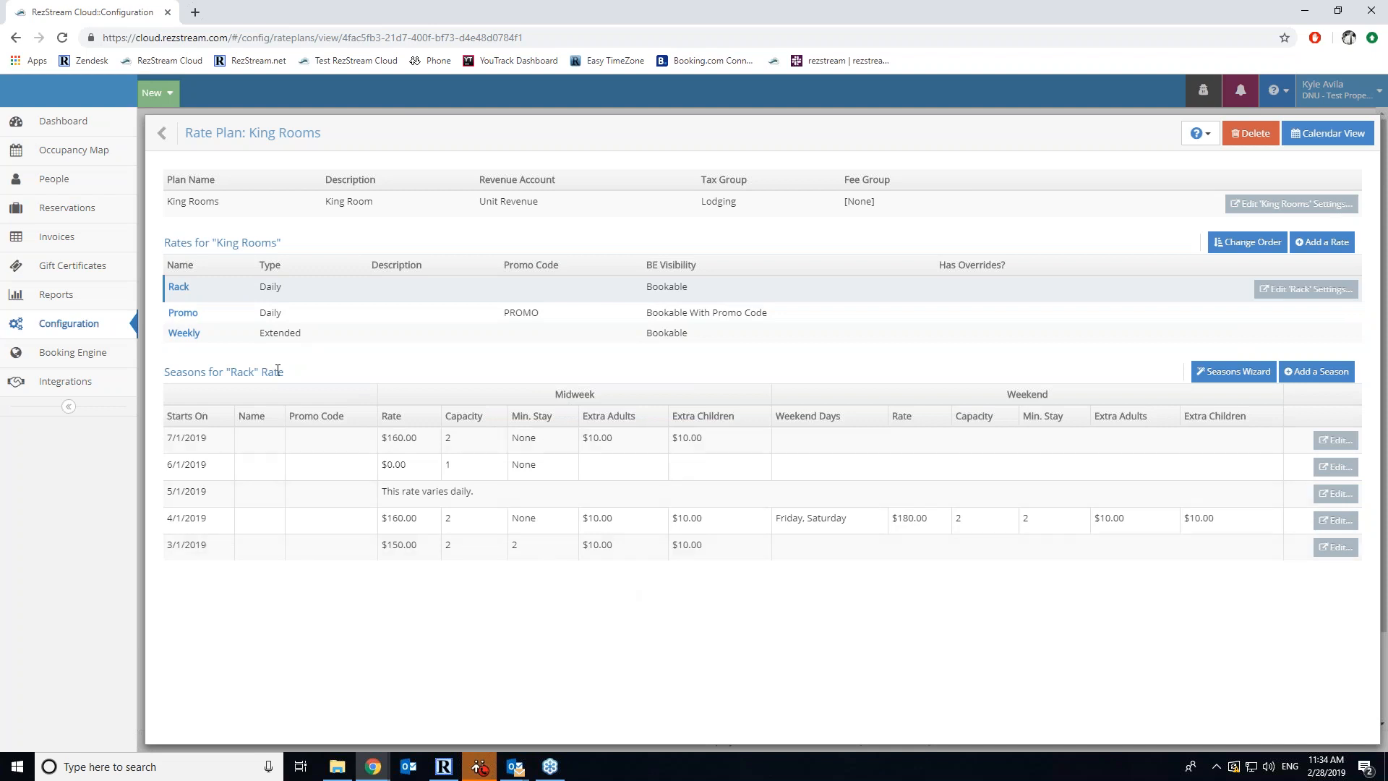
left_click(73, 327)
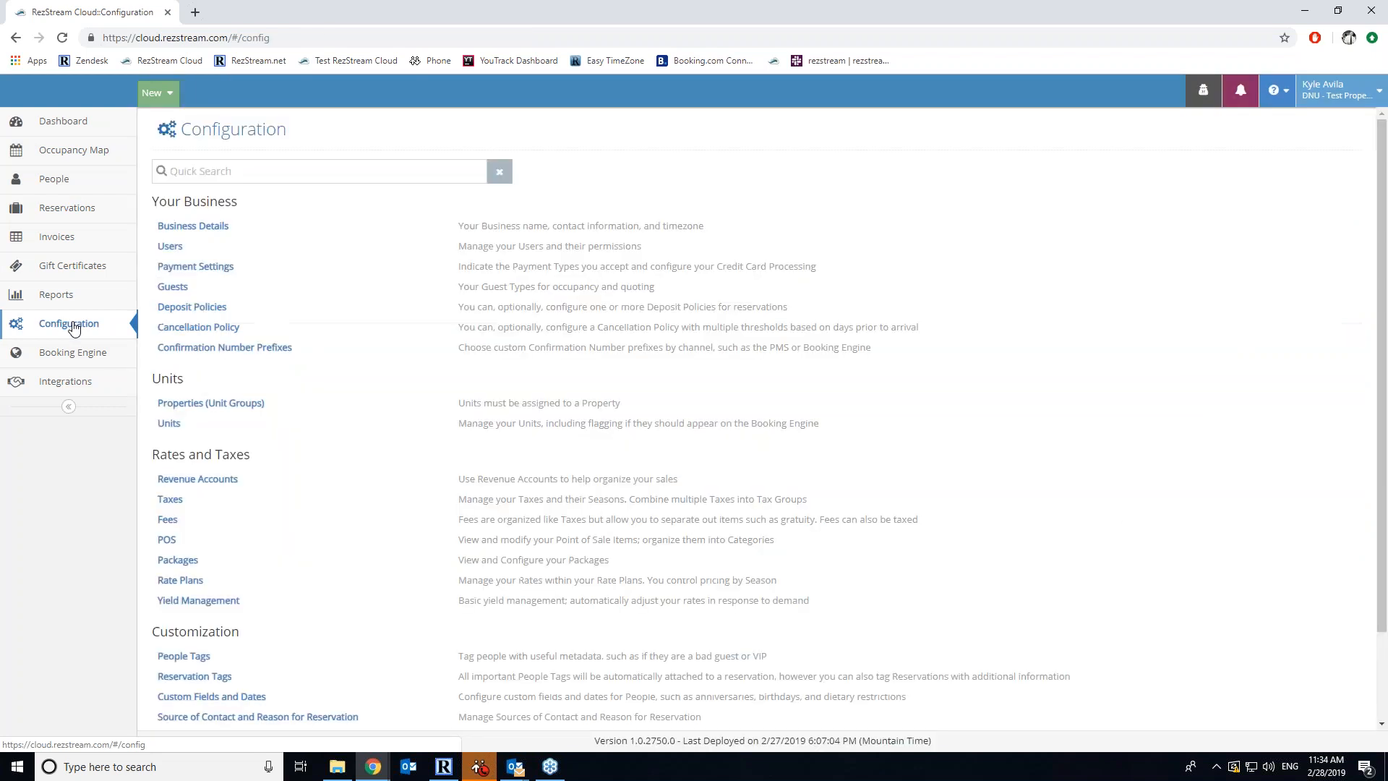
Open the rate map and adjust the King Rooms Rack rate's minimum length by 1 night for March 1 and 2, 2019
left_click(74, 150)
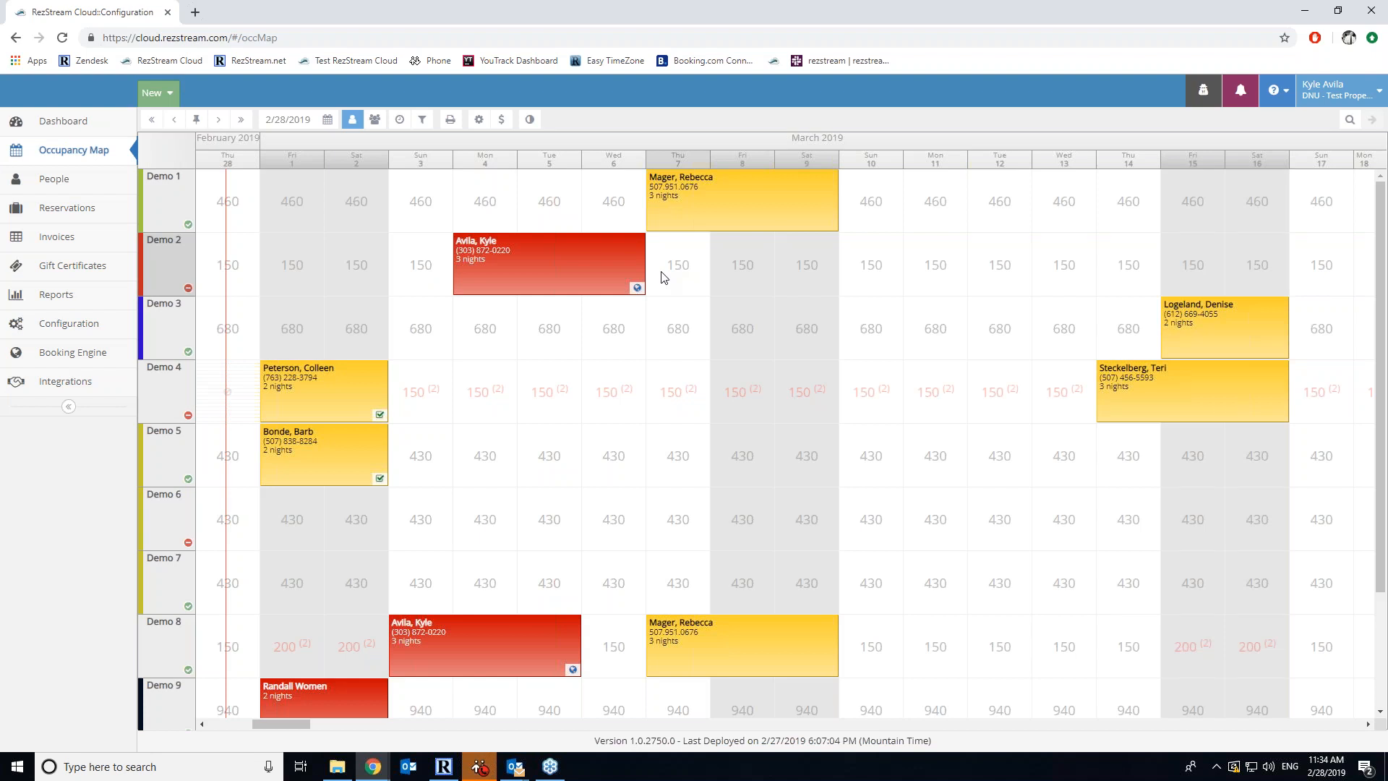
left_click(507, 120)
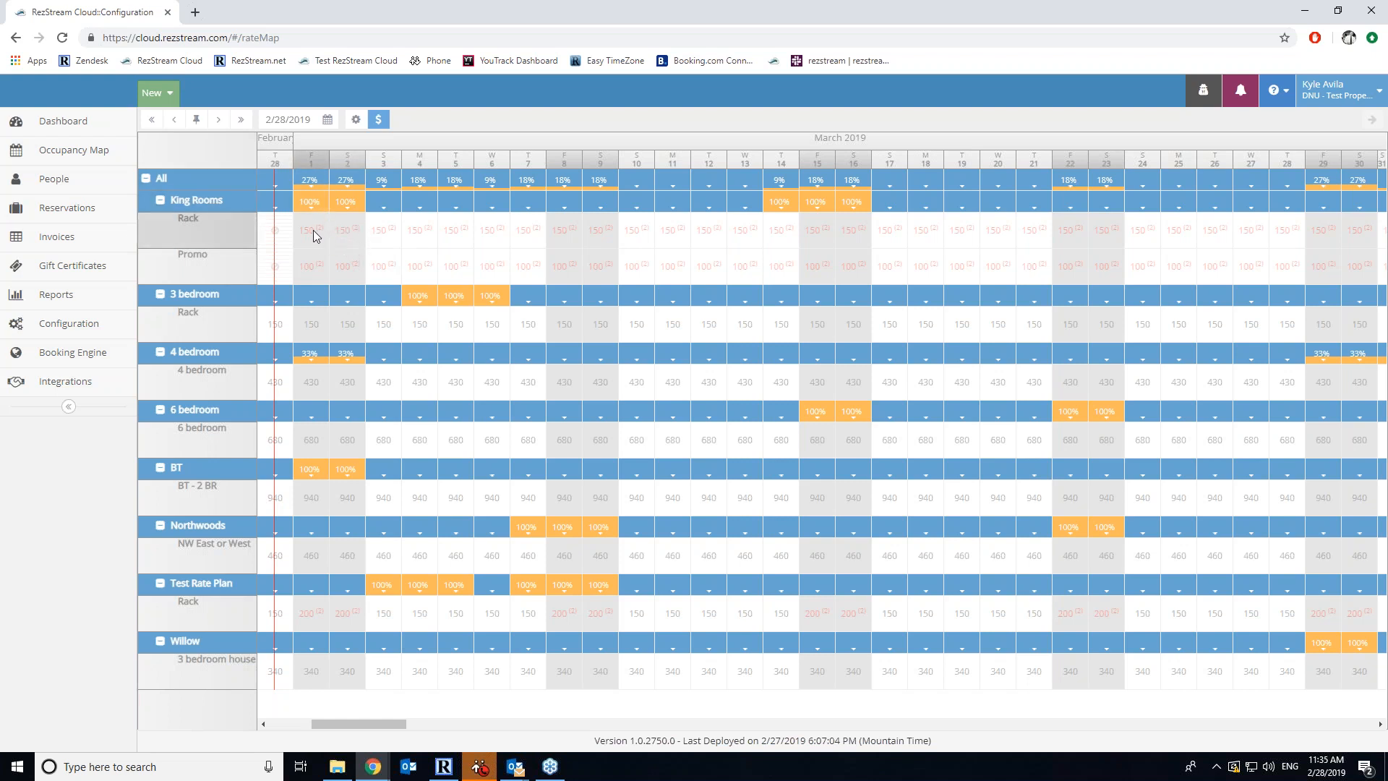
left_click_drag(313, 230, 333, 230)
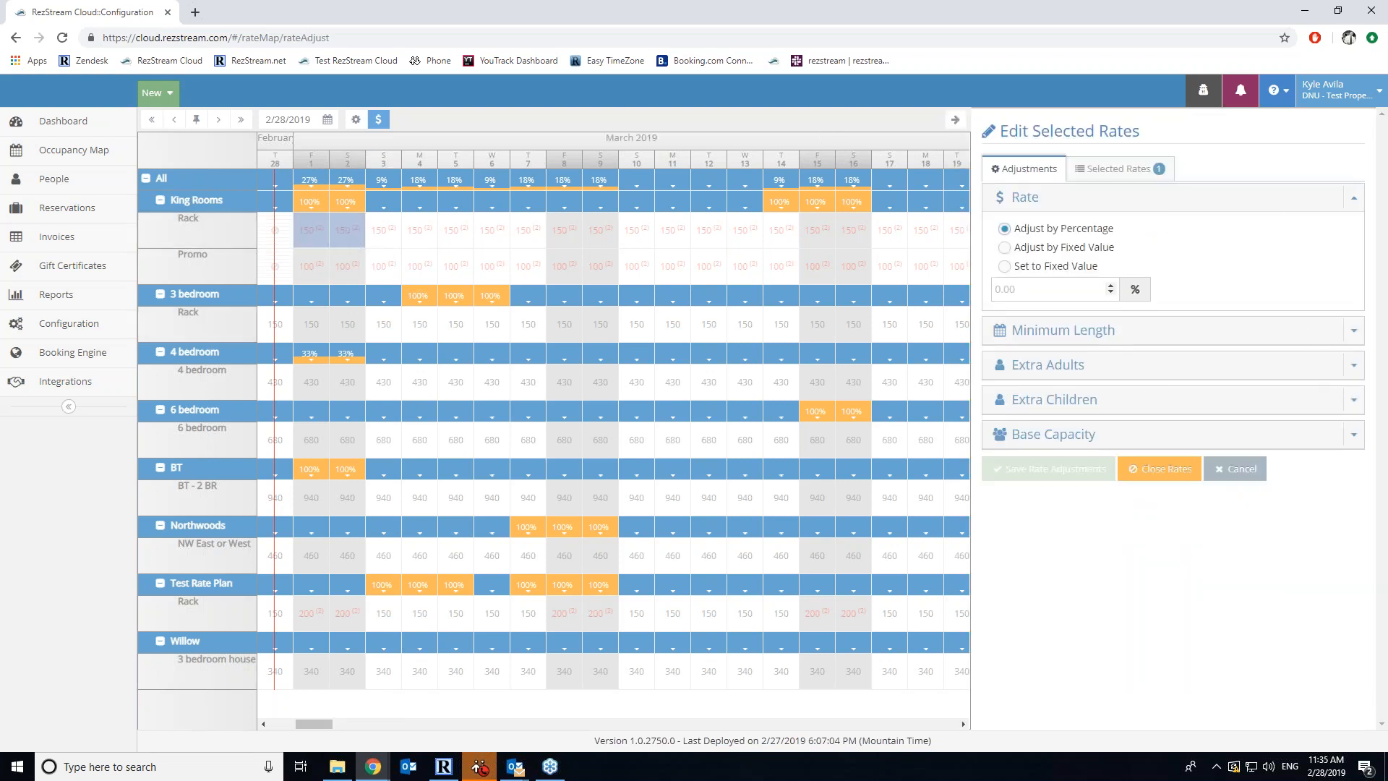
left_click(1057, 335)
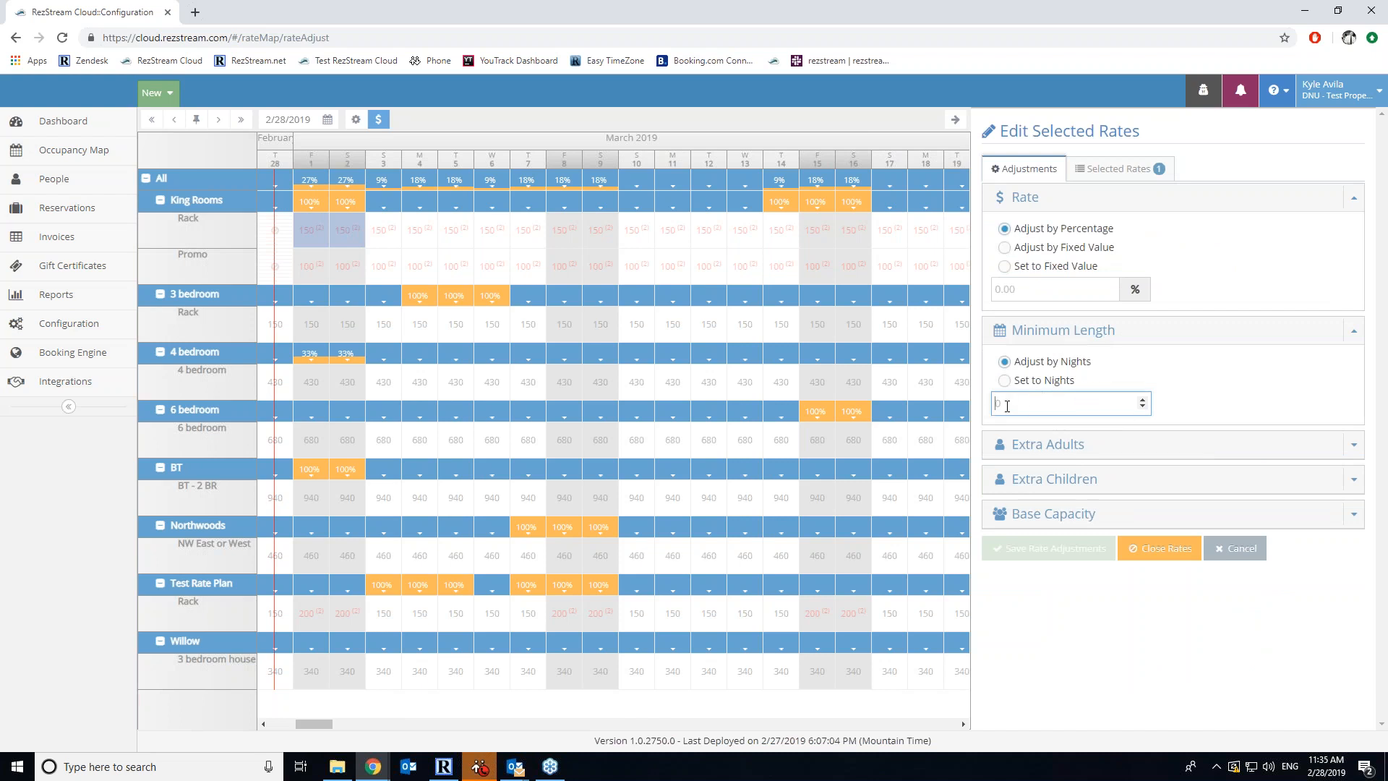
type("1")
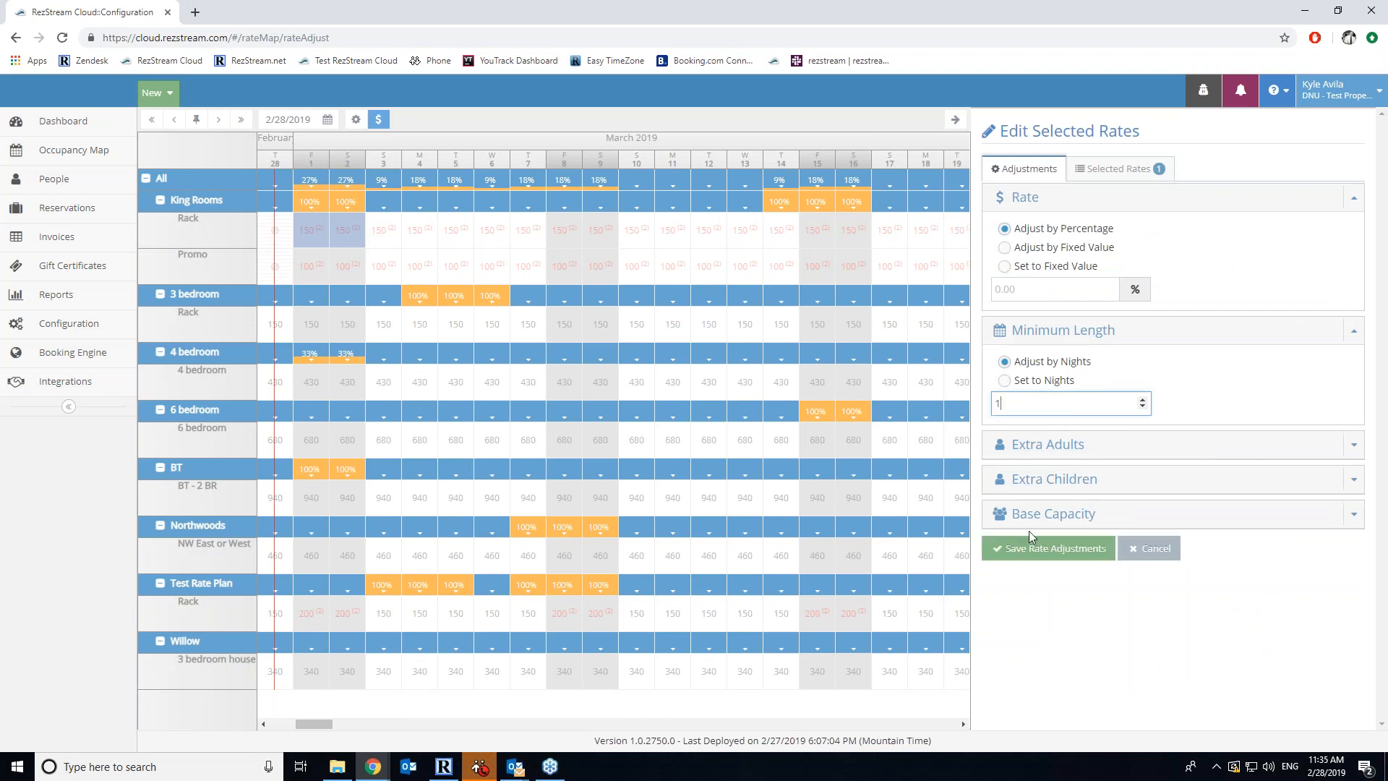
left_click(1027, 550)
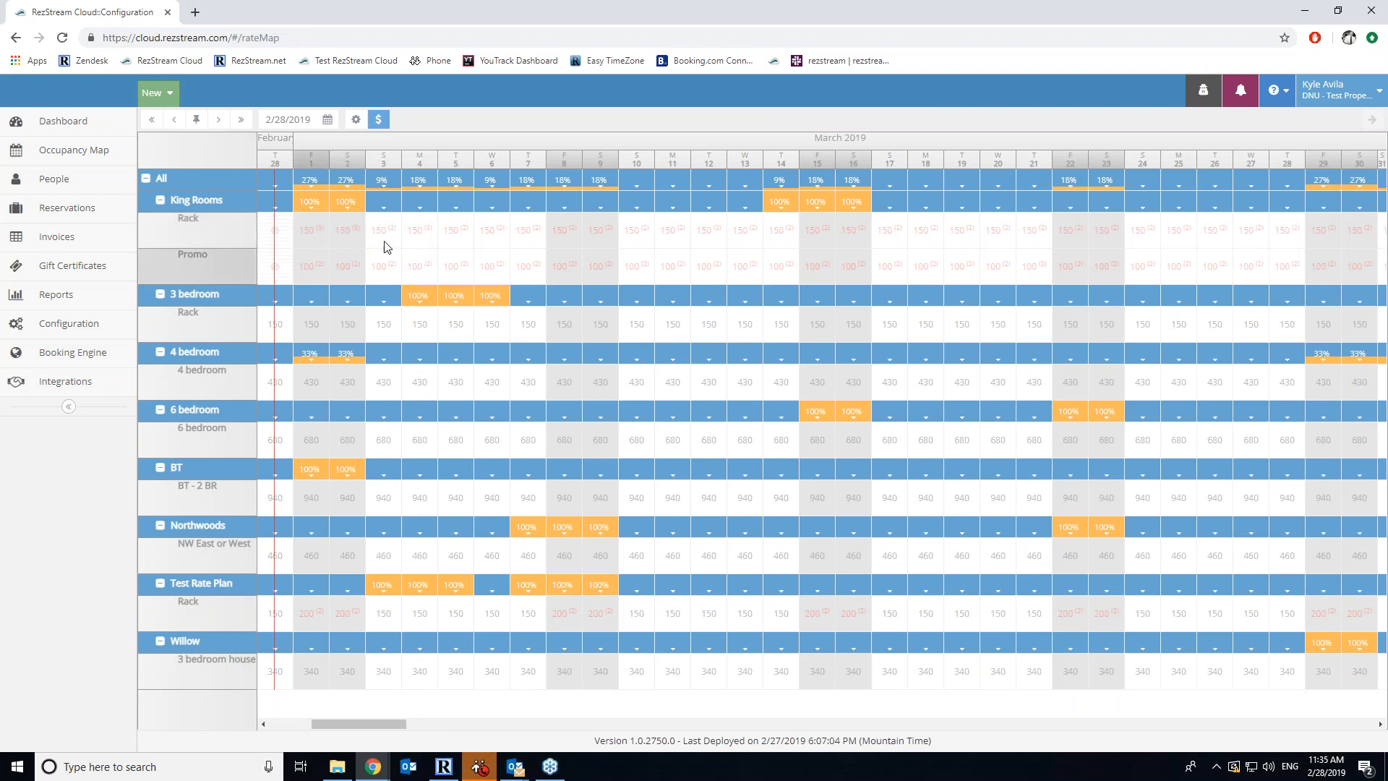
Set the minimum length of the King Rooms Rack rate to 1 night for March 1 and 2, 2019, and save
left_click_drag(311, 231, 336, 231)
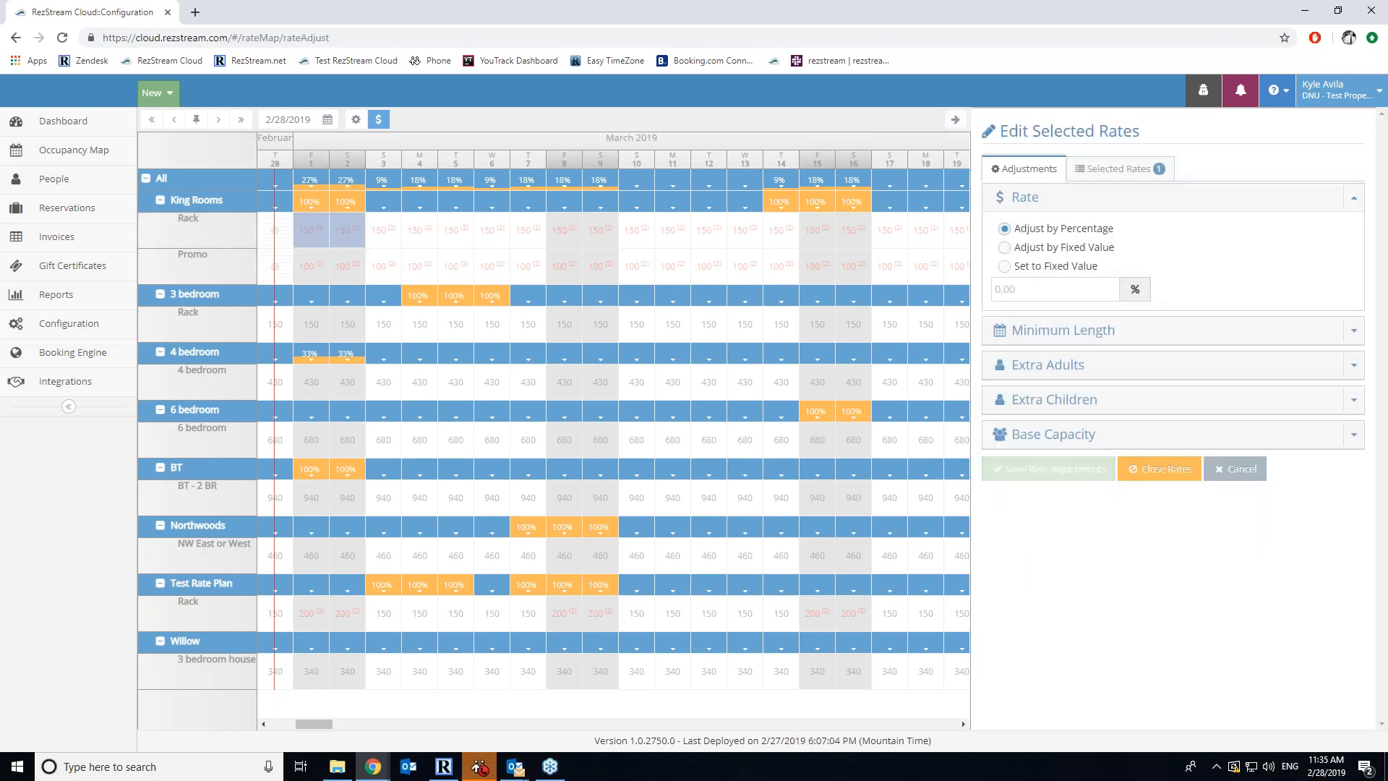
left_click(1157, 332)
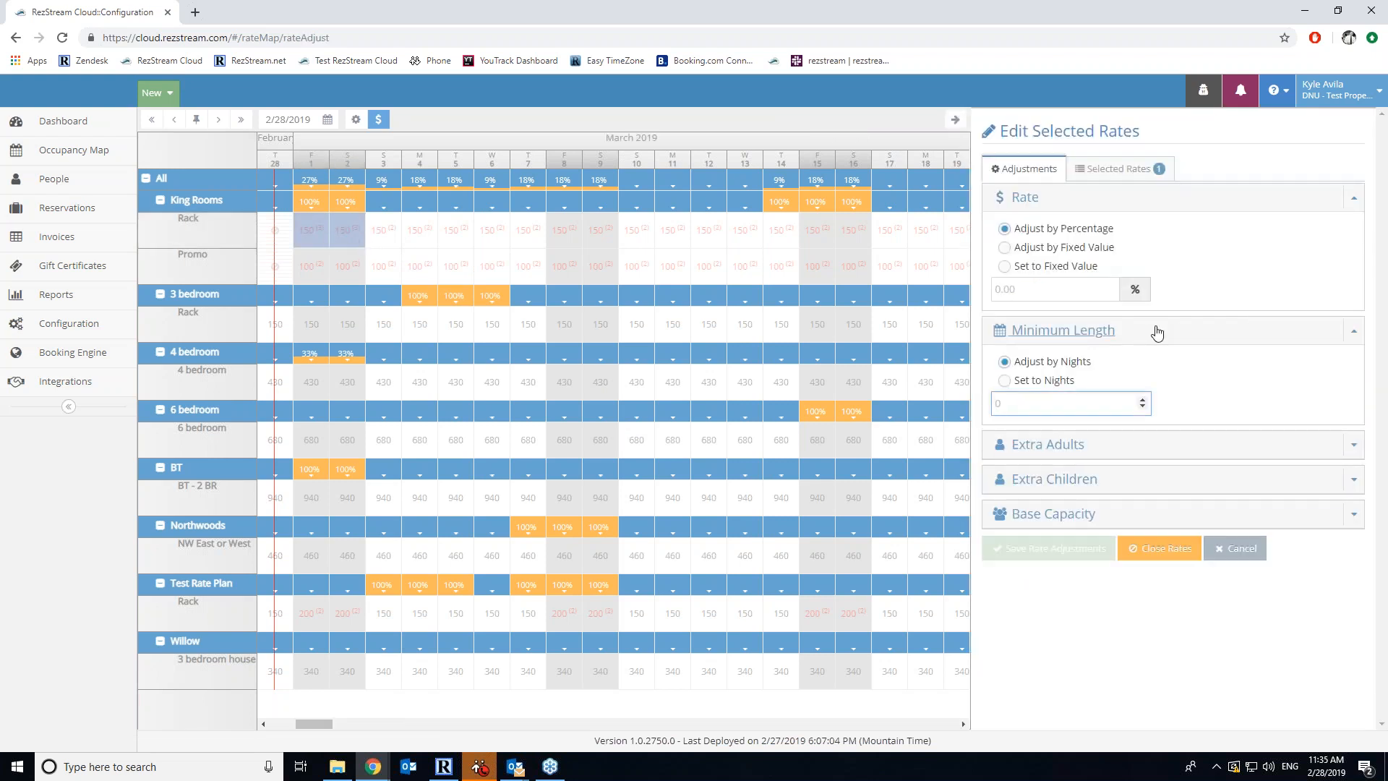
left_click(1005, 380)
left_click(999, 405)
type("1")
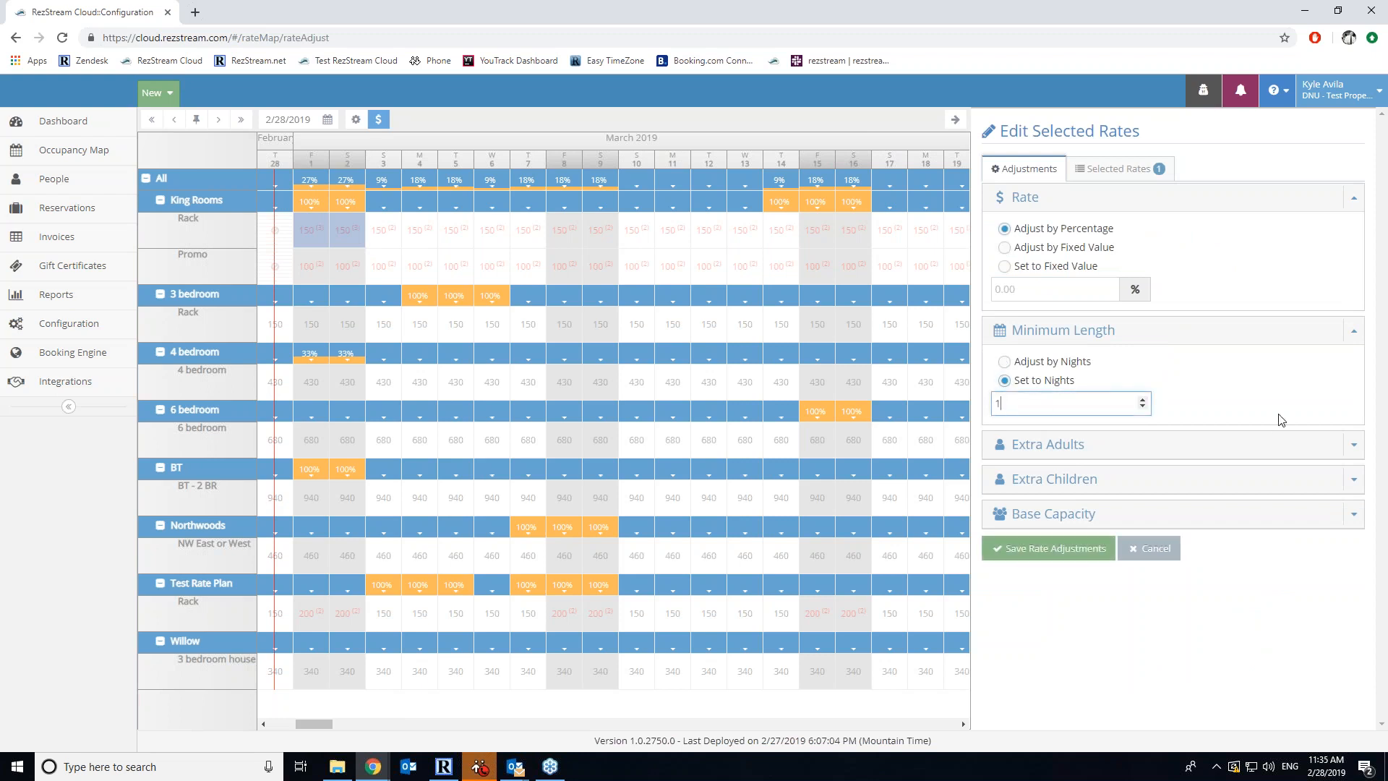
left_click(1031, 549)
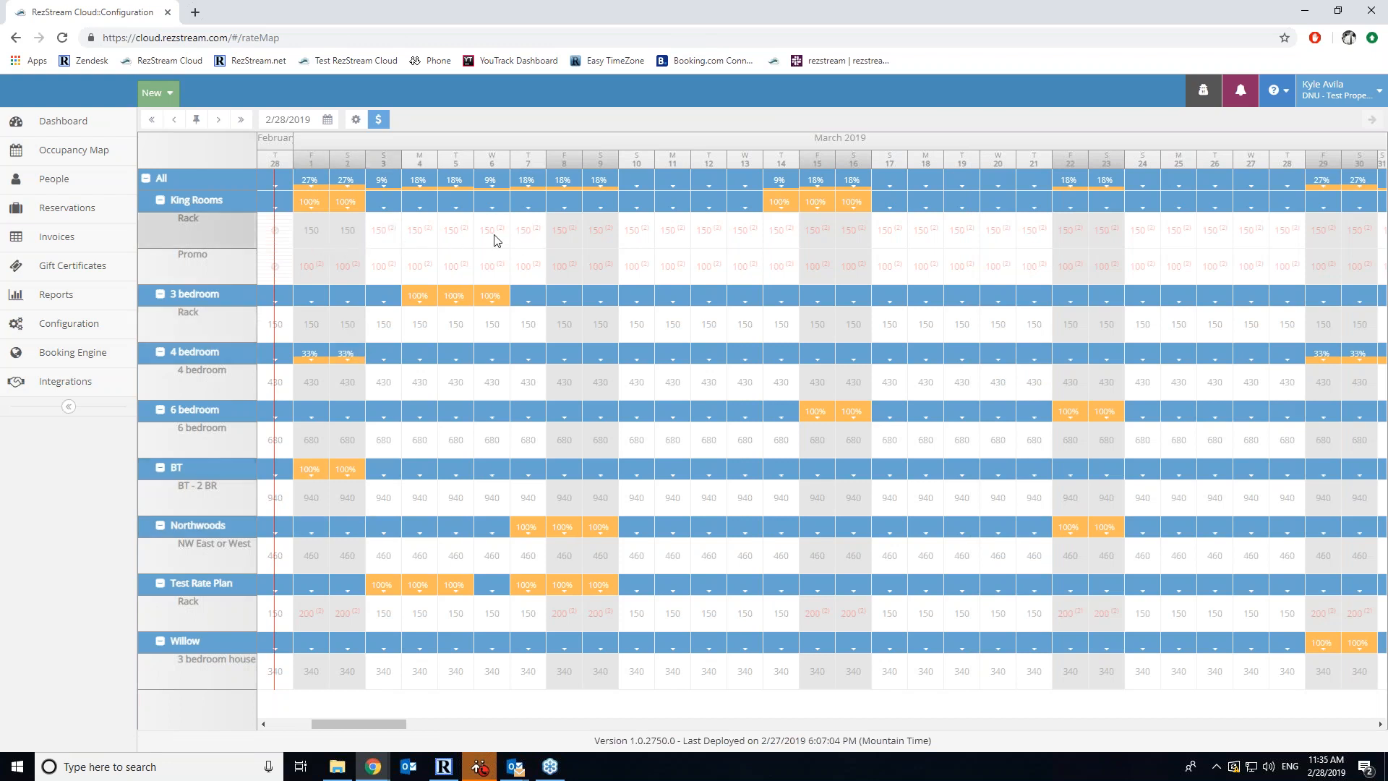
Adjust the King Rooms Rack rate by -20 percent for March 1 and 2, 2019, and save the adjustment
left_click_drag(318, 232, 338, 232)
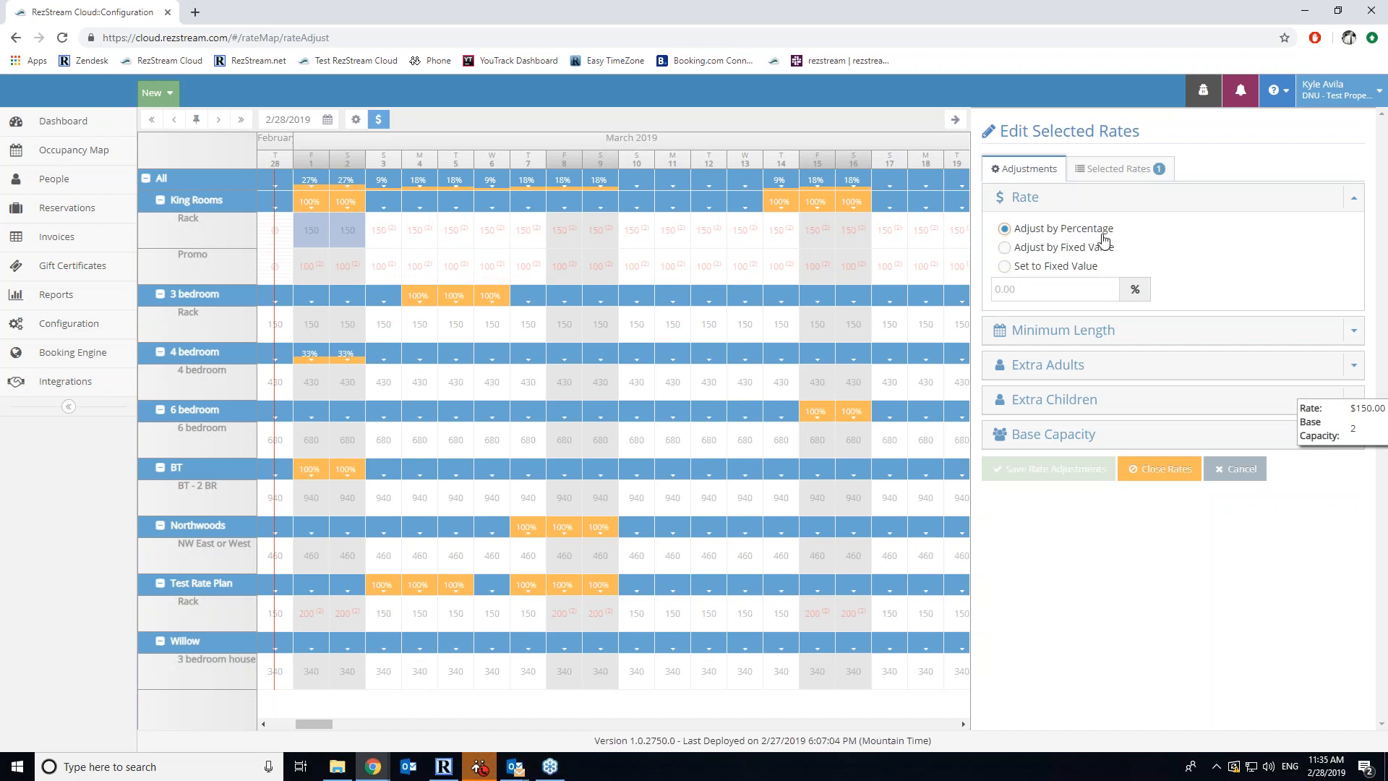
left_click(1062, 290)
type("-20")
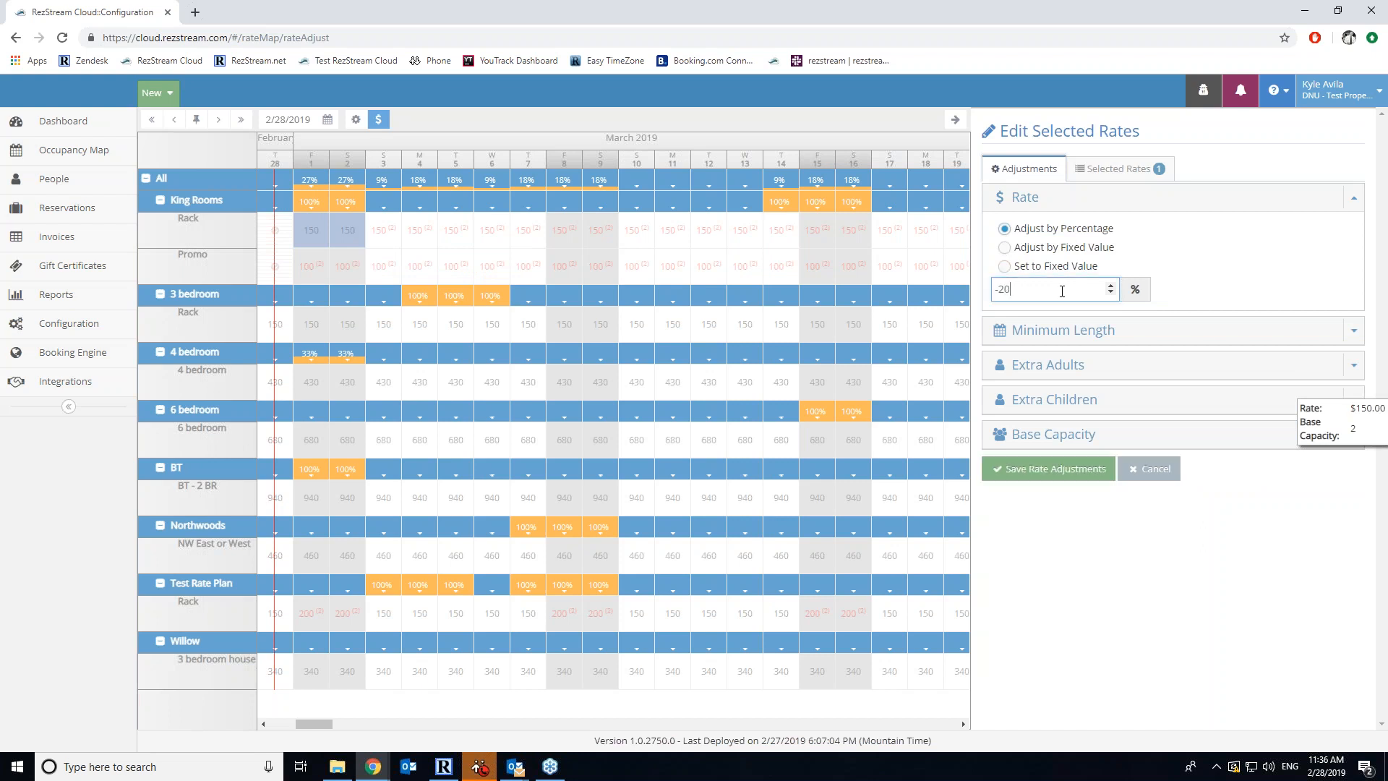
left_click(1020, 469)
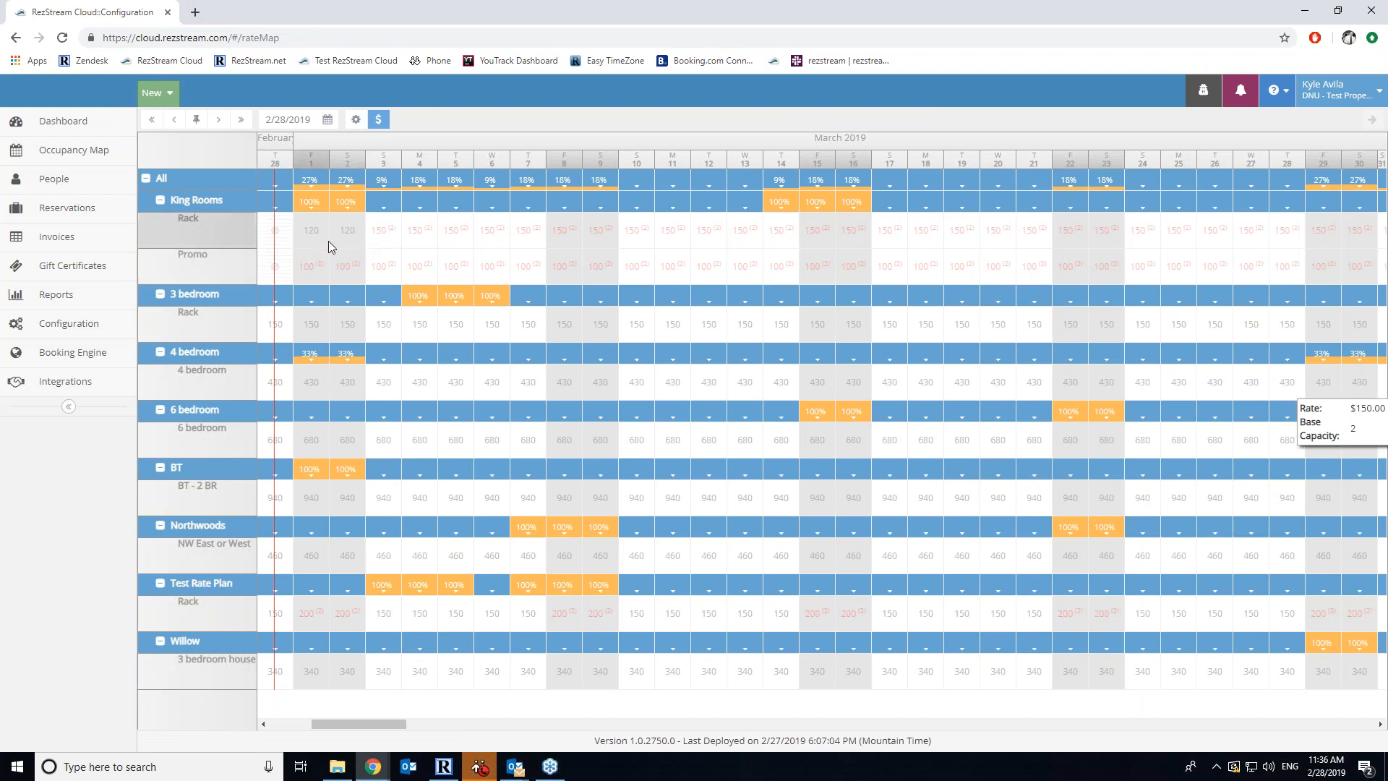
mouse_move(321, 245)
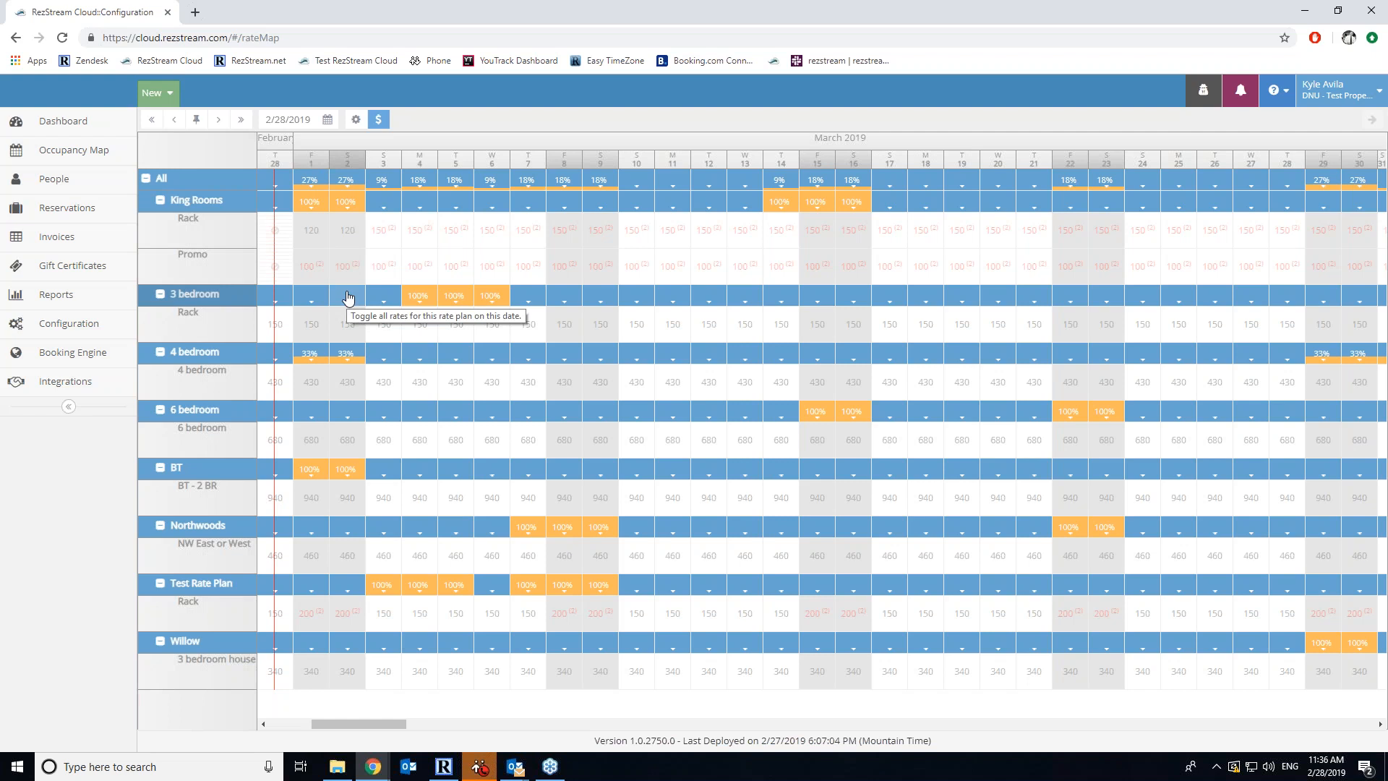
Review the extra adults, extra children and base capacity adjustment options for the March 1–2 Rack rate, and return to the occupancy map
left_click_drag(327, 239, 338, 237)
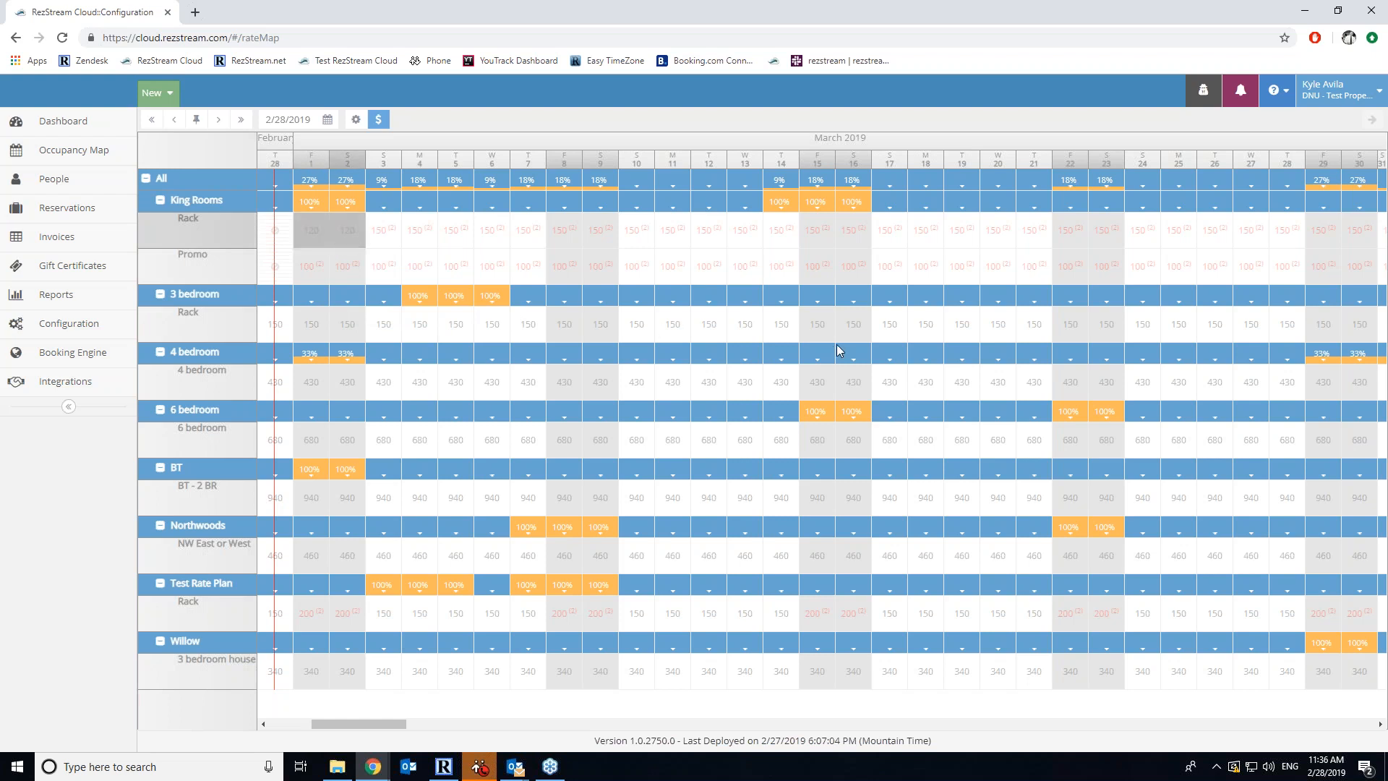
left_click(852, 366)
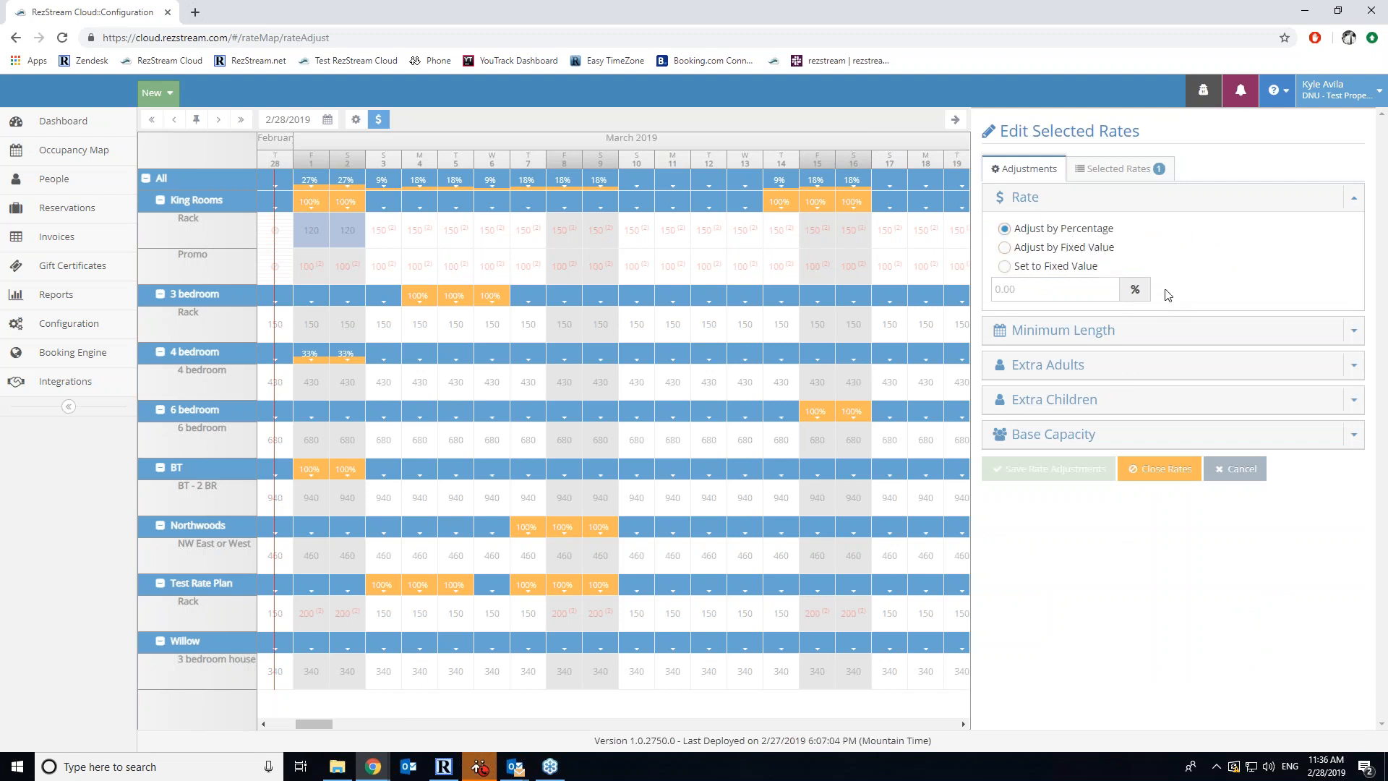
left_click(1082, 369)
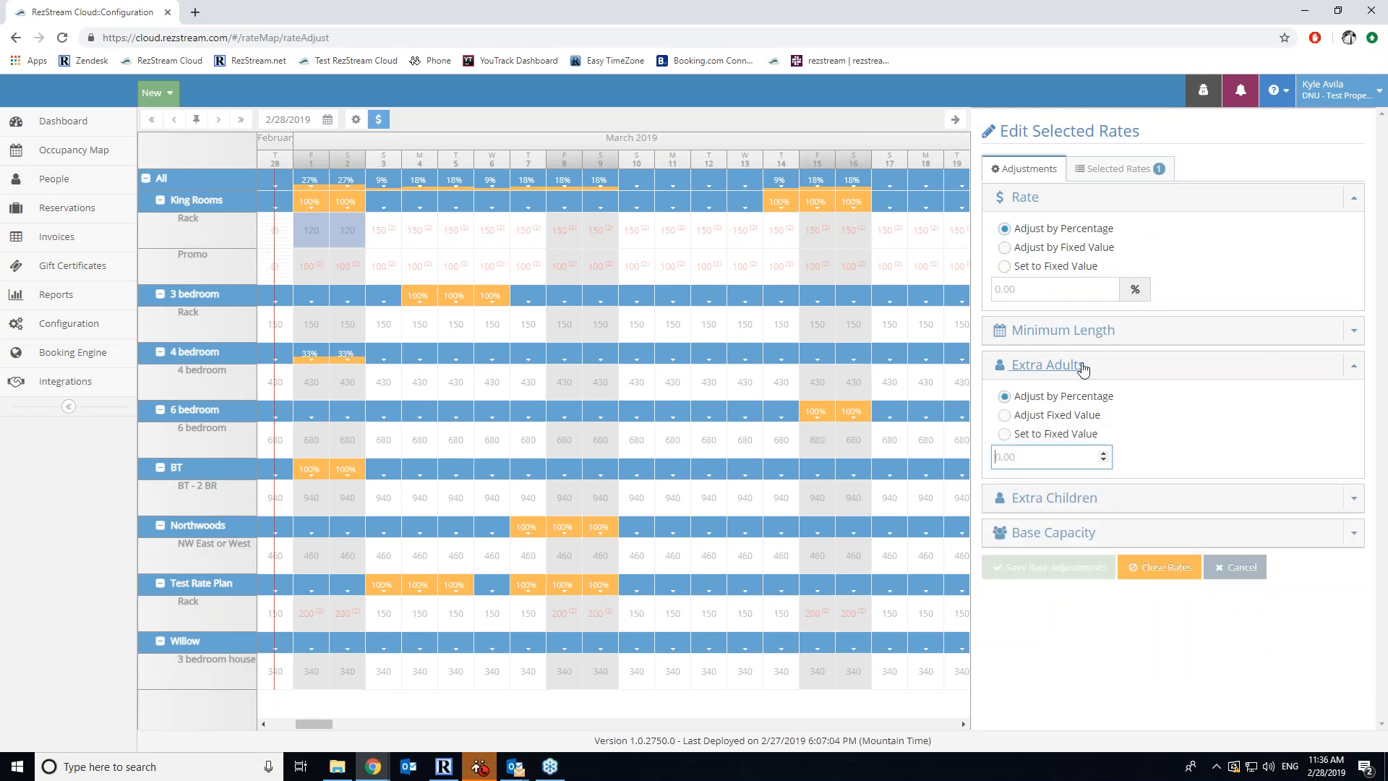
left_click(1077, 504)
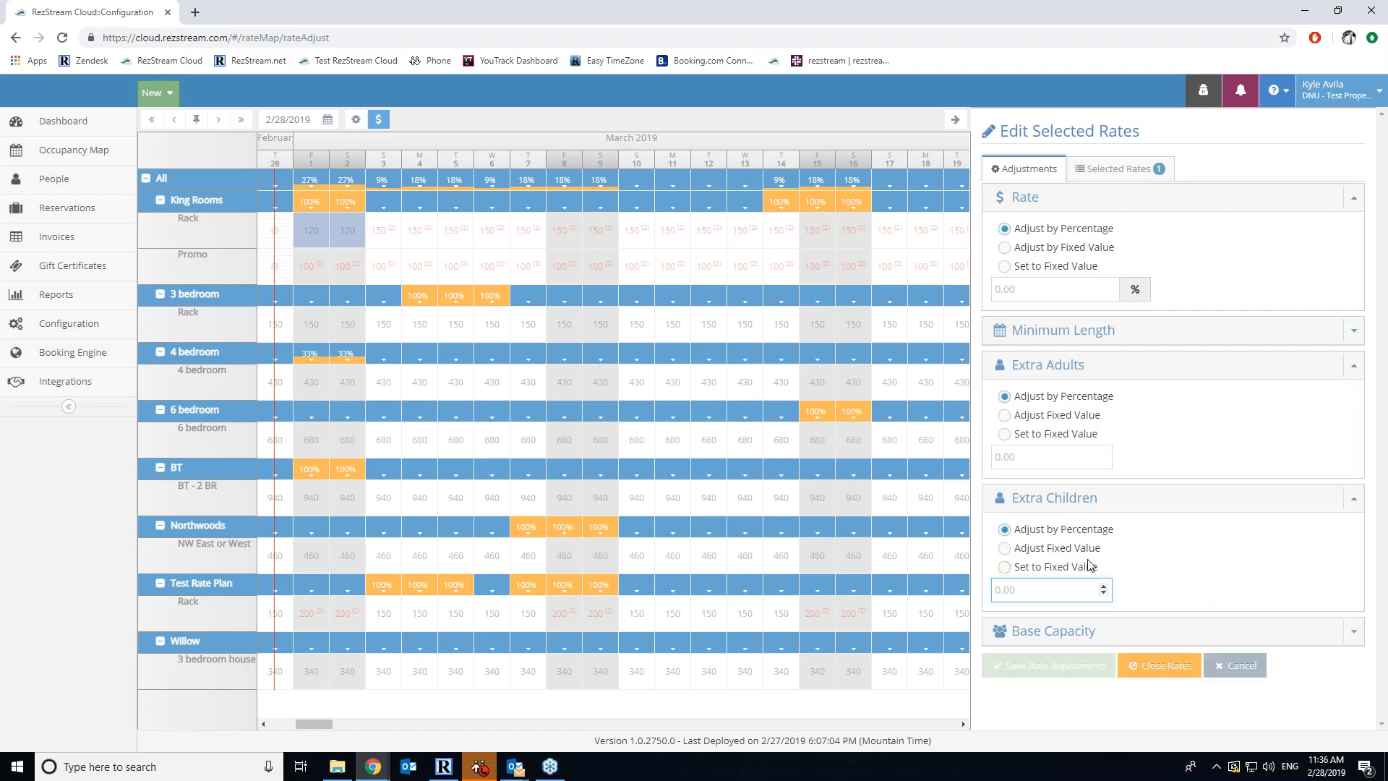
left_click(1073, 632)
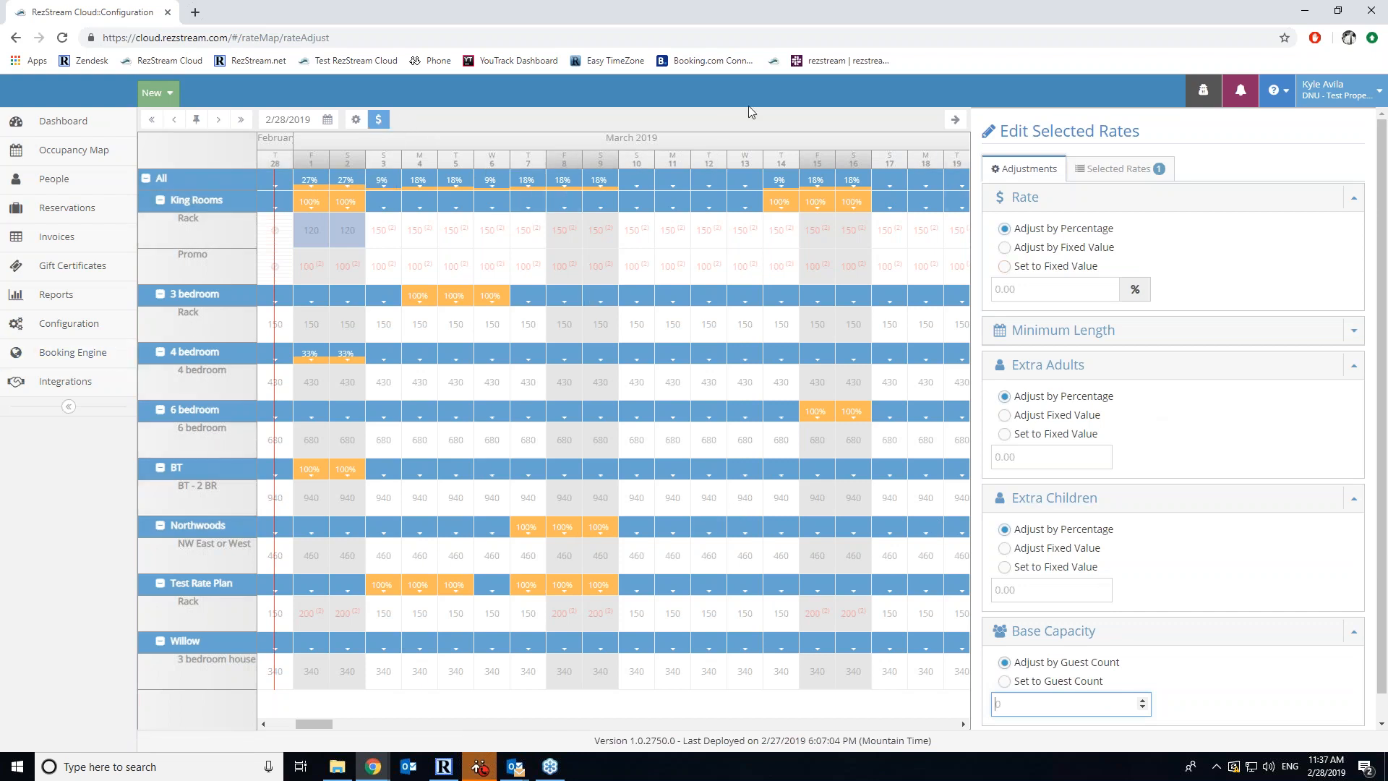
left_click(955, 120)
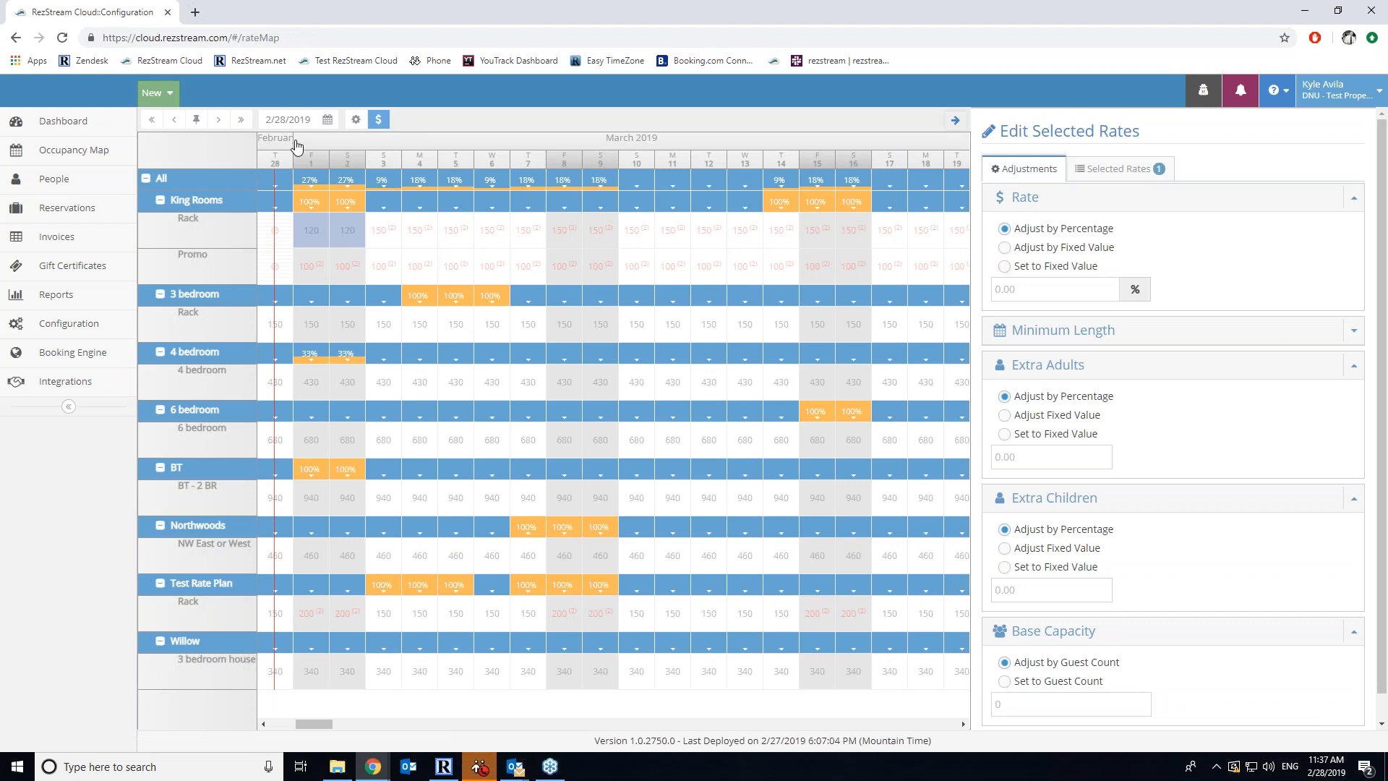
left_click(378, 120)
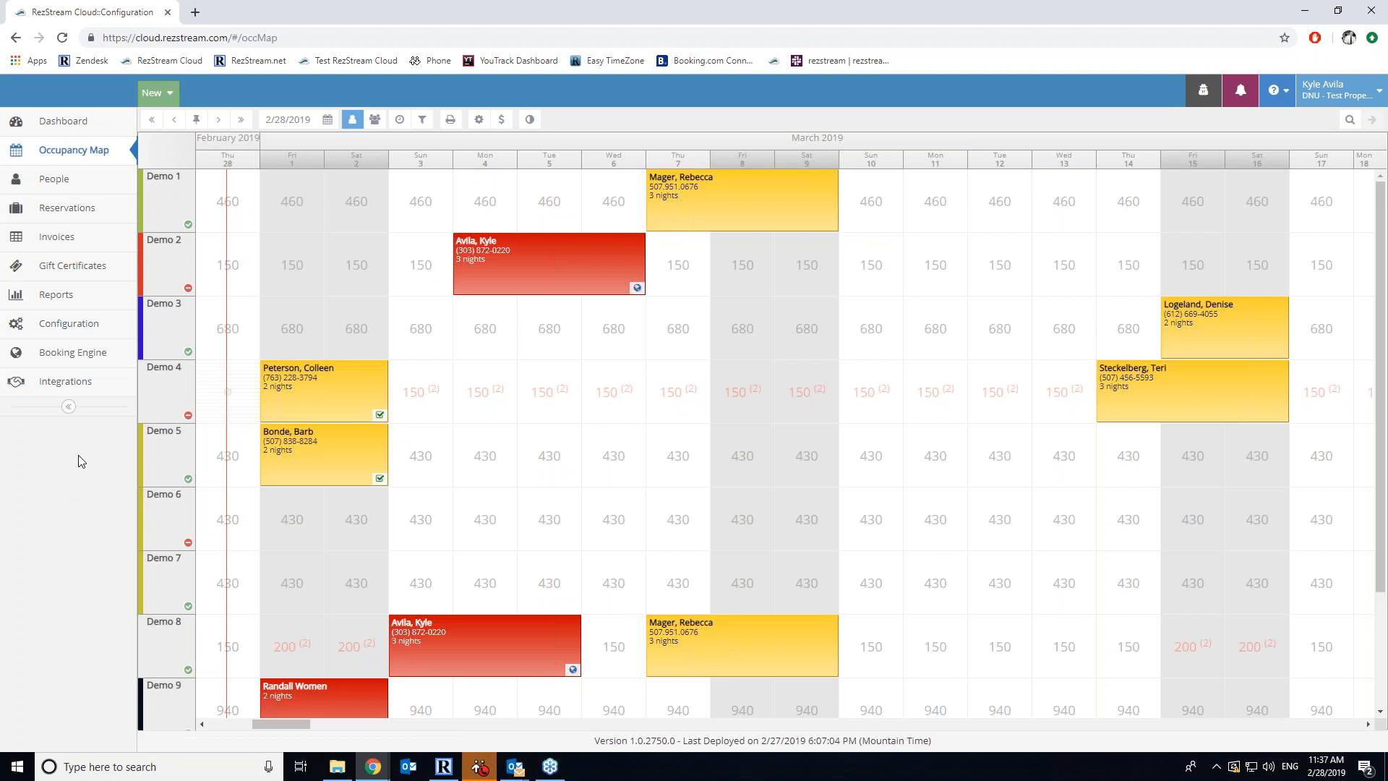
Set the booking engine's unit configuration to search and book by Unit Type (grouped by Rate Plan)
left_click(102, 364)
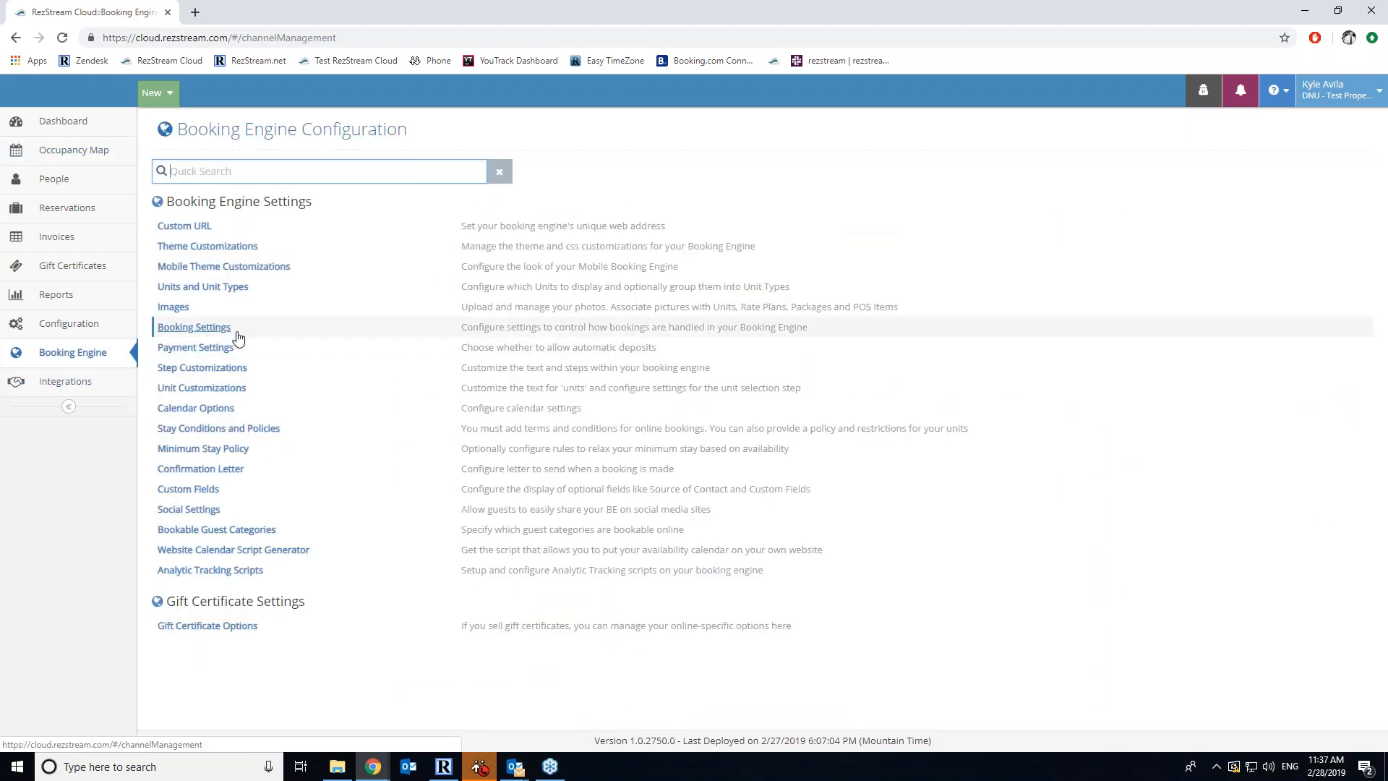
left_click(213, 288)
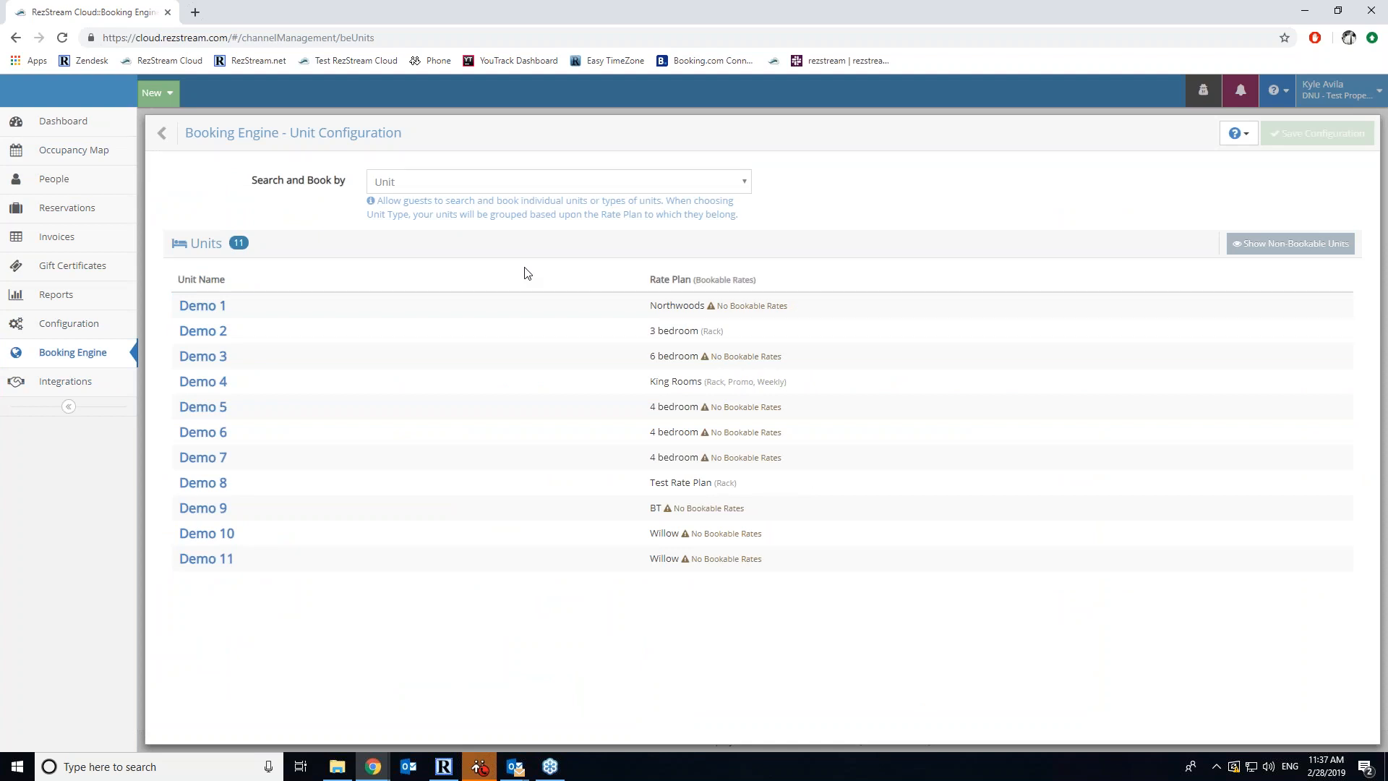
left_click(494, 184)
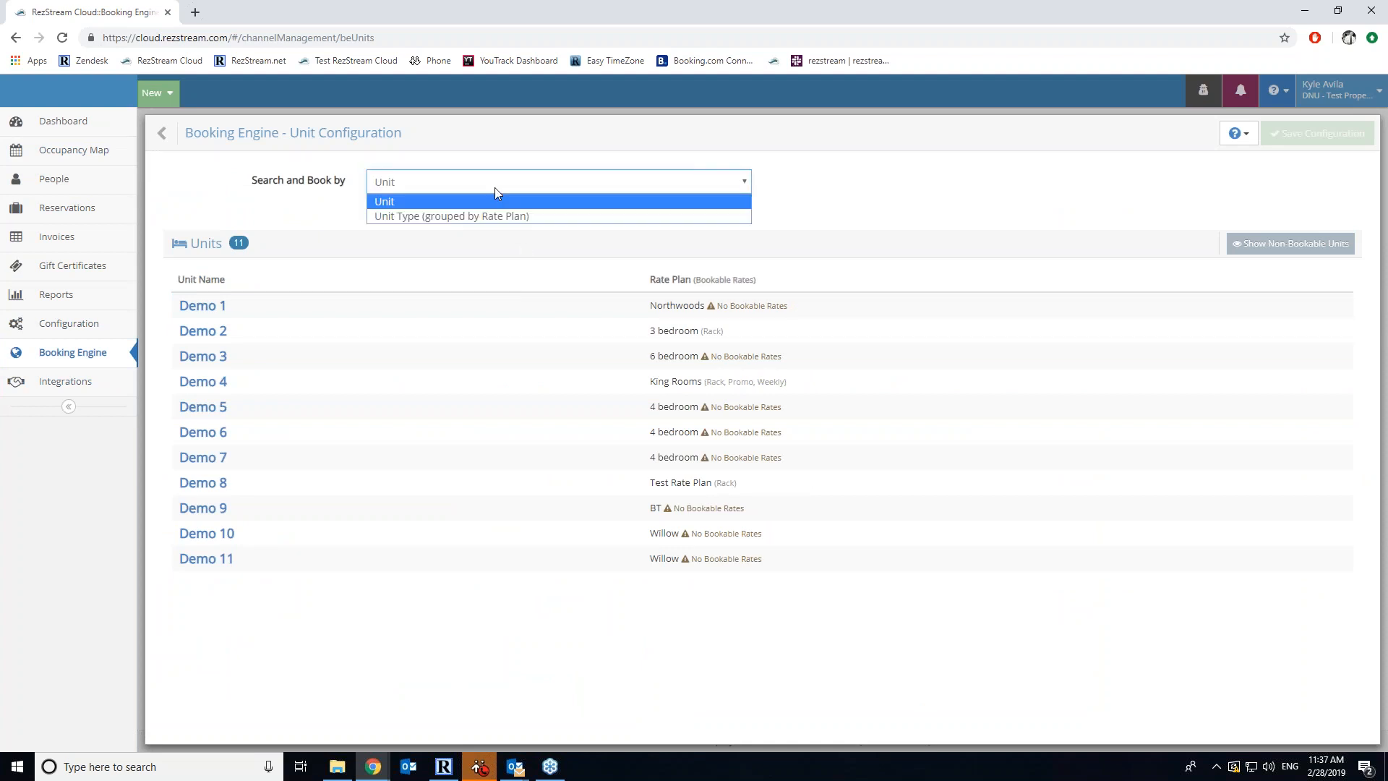
left_click(495, 217)
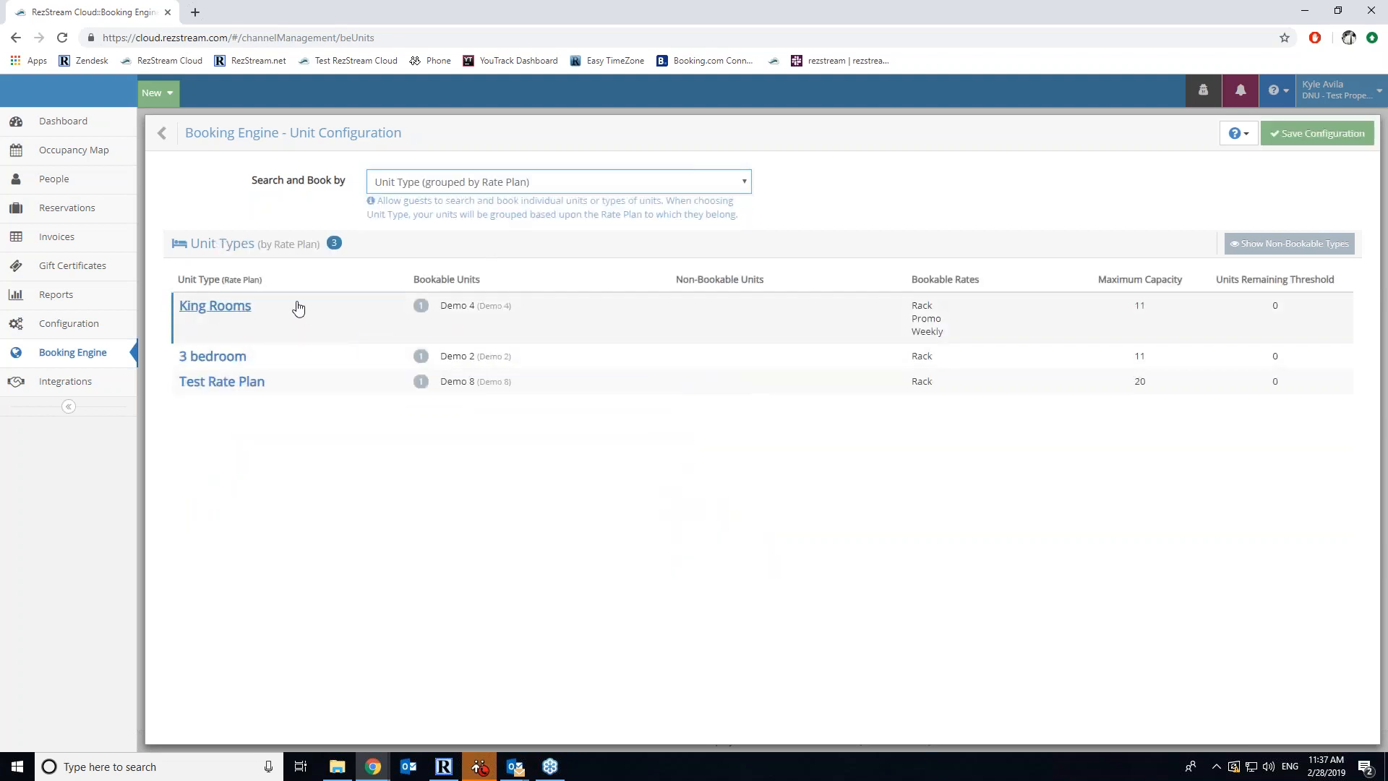
Review the King Rooms unit type details, save the unit configuration and return to the booking engine overview
left_click(247, 312)
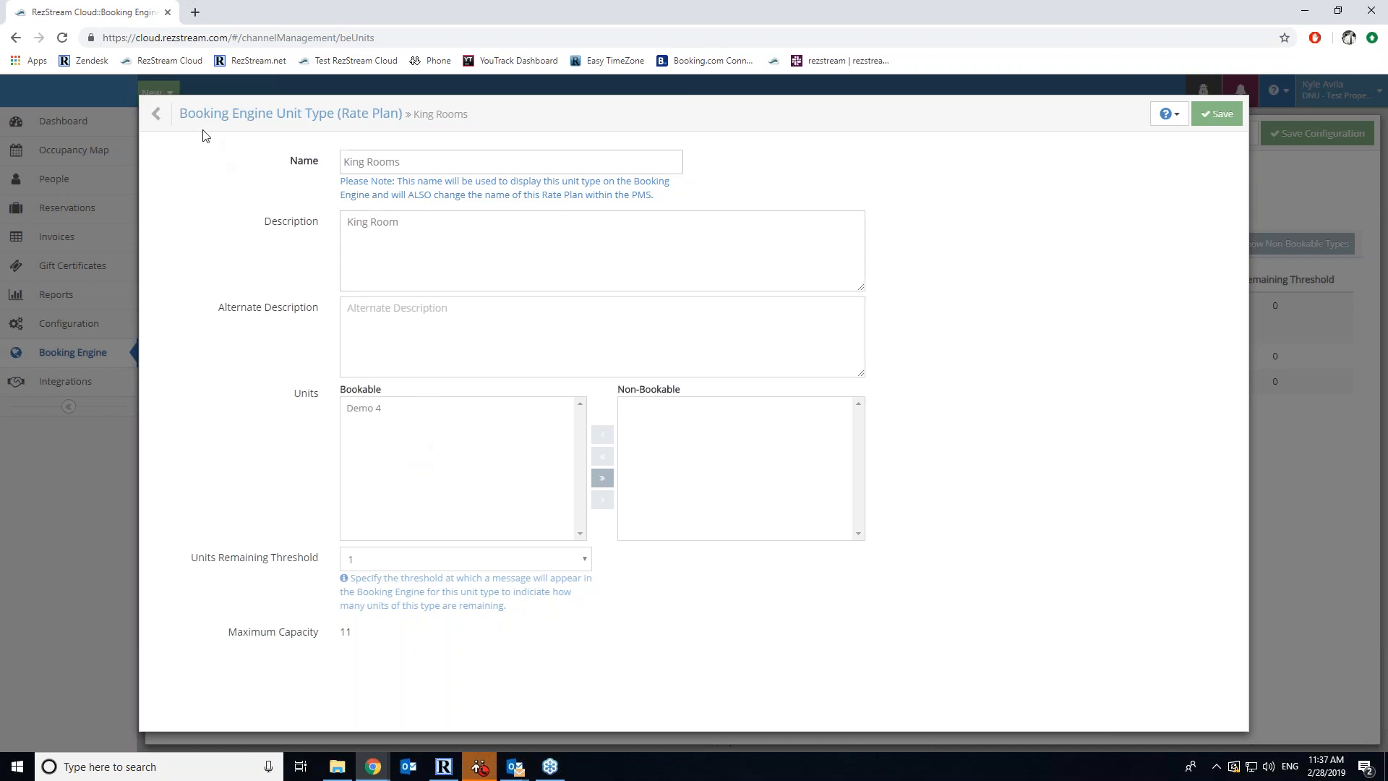
left_click(165, 120)
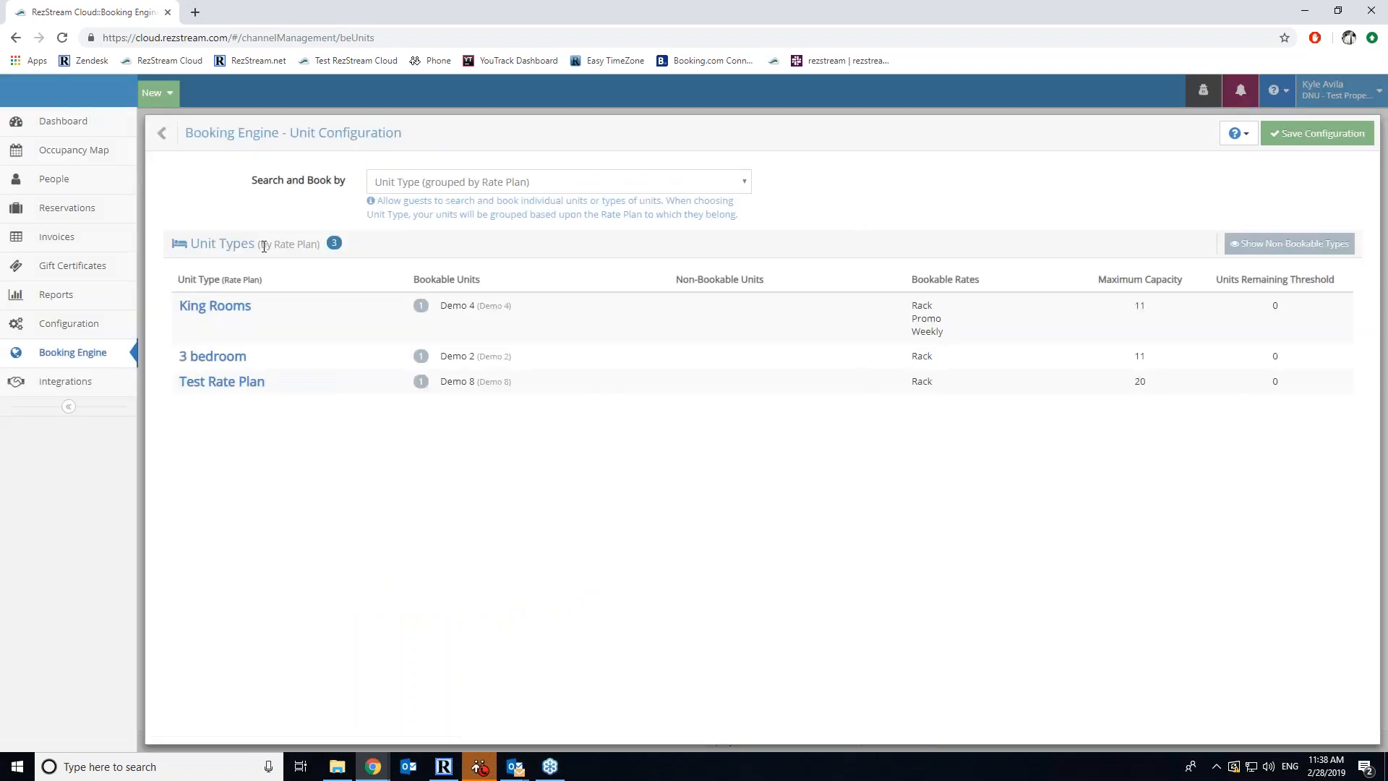
left_click(1346, 142)
left_click(99, 357)
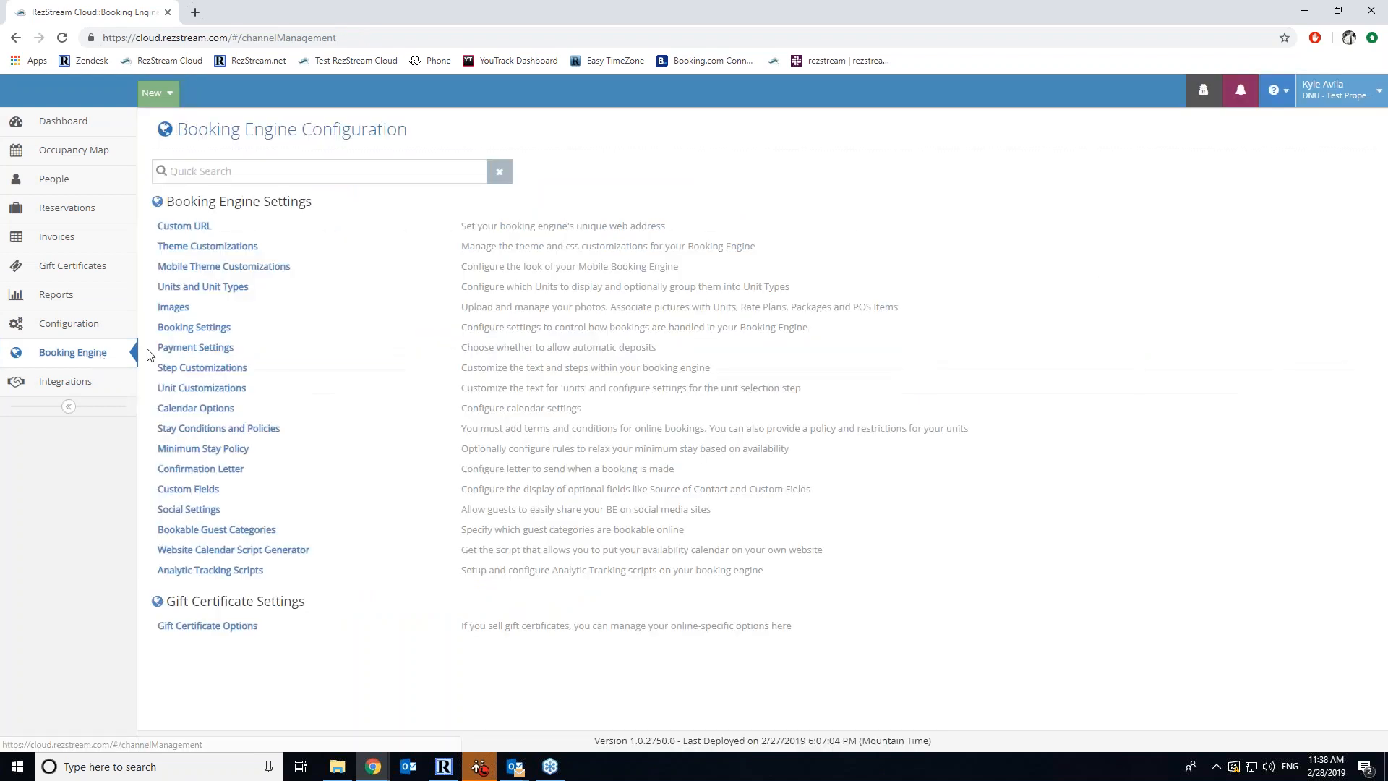
Examine the Rack seasons in the King Rooms rate plan and return to the configuration overview
left_click(107, 334)
left_click(180, 580)
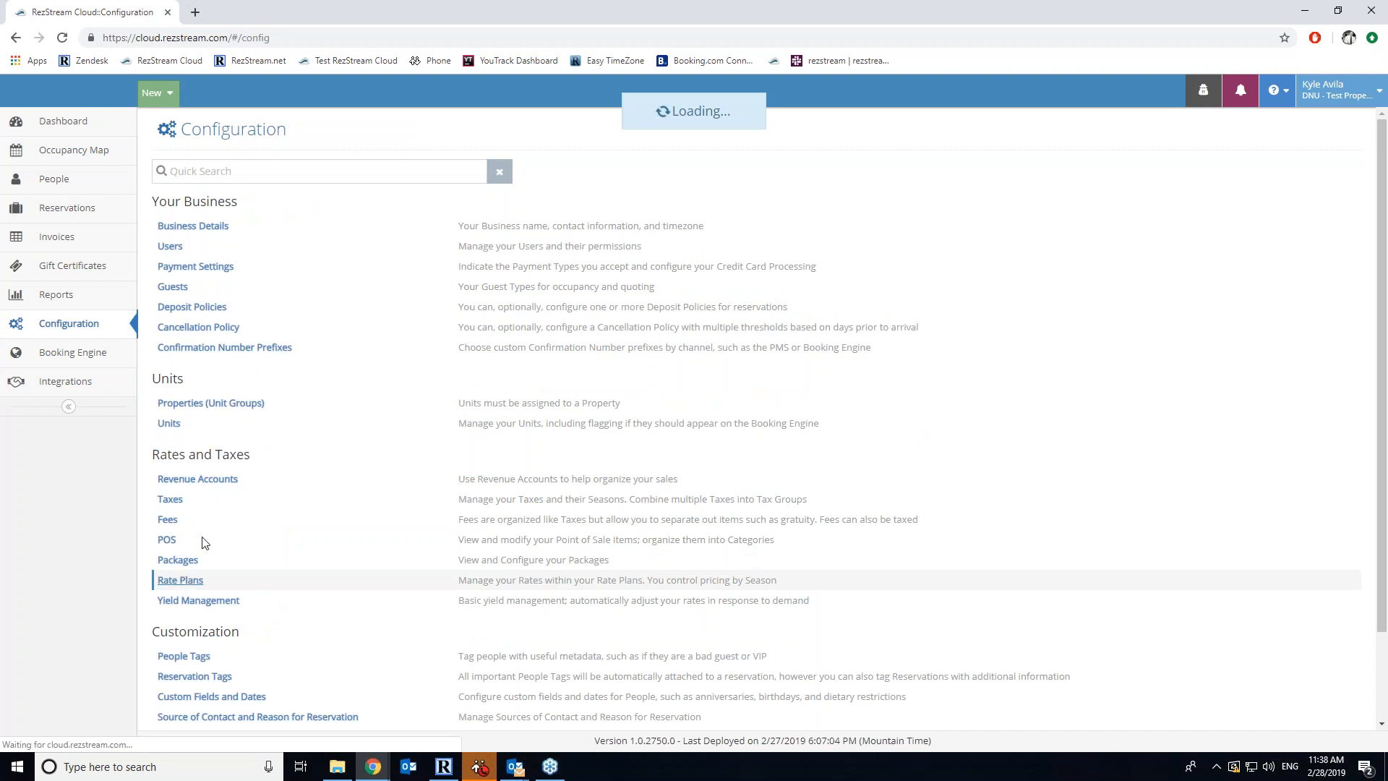
left_click(197, 264)
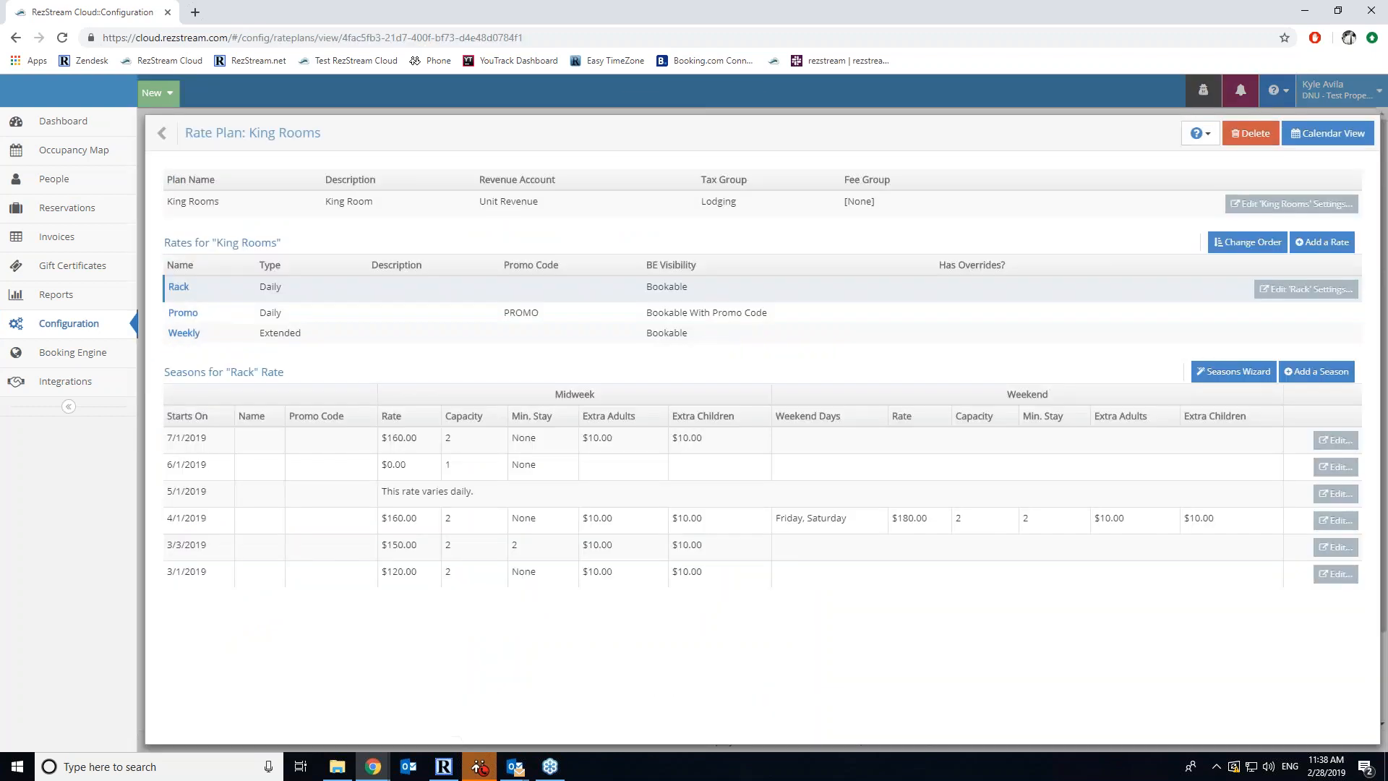
left_click(164, 133)
left_click(210, 268)
left_click(171, 137)
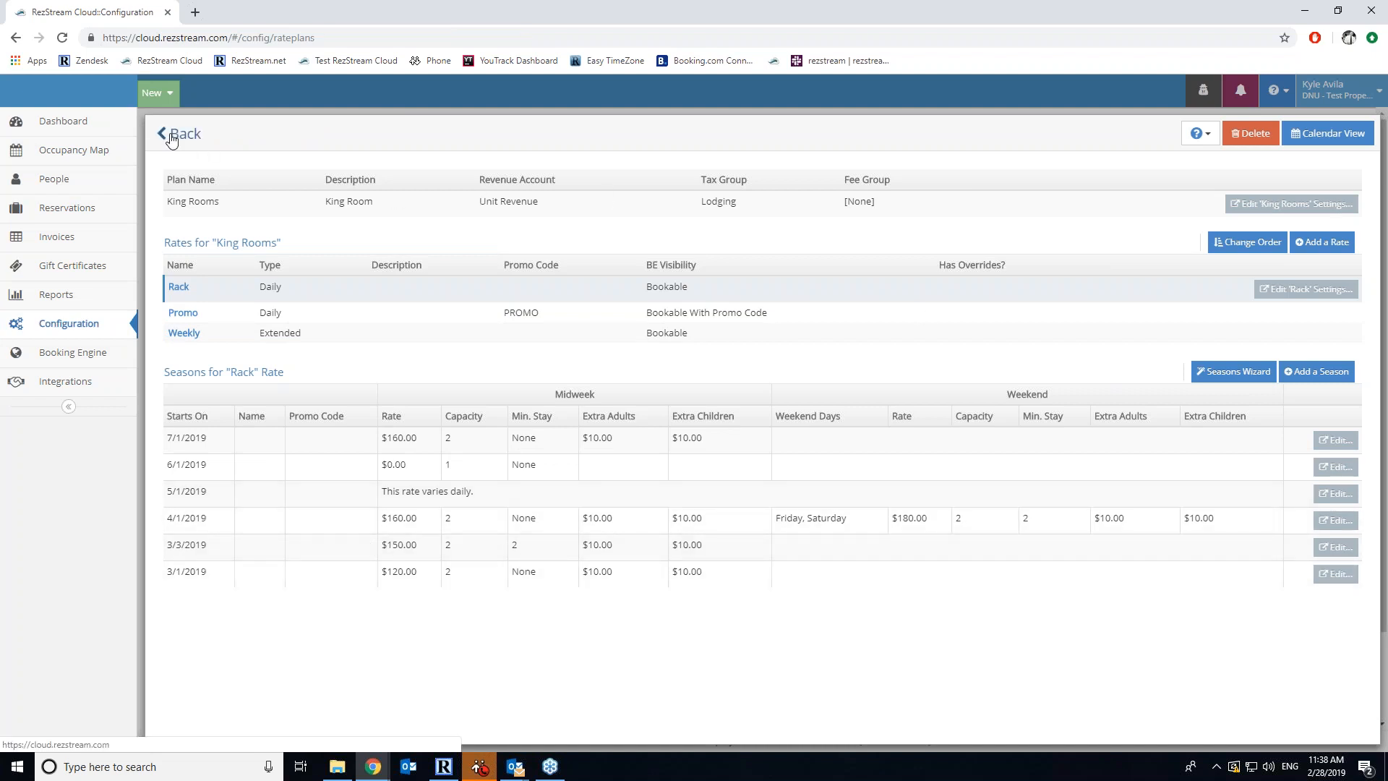
left_click(172, 138)
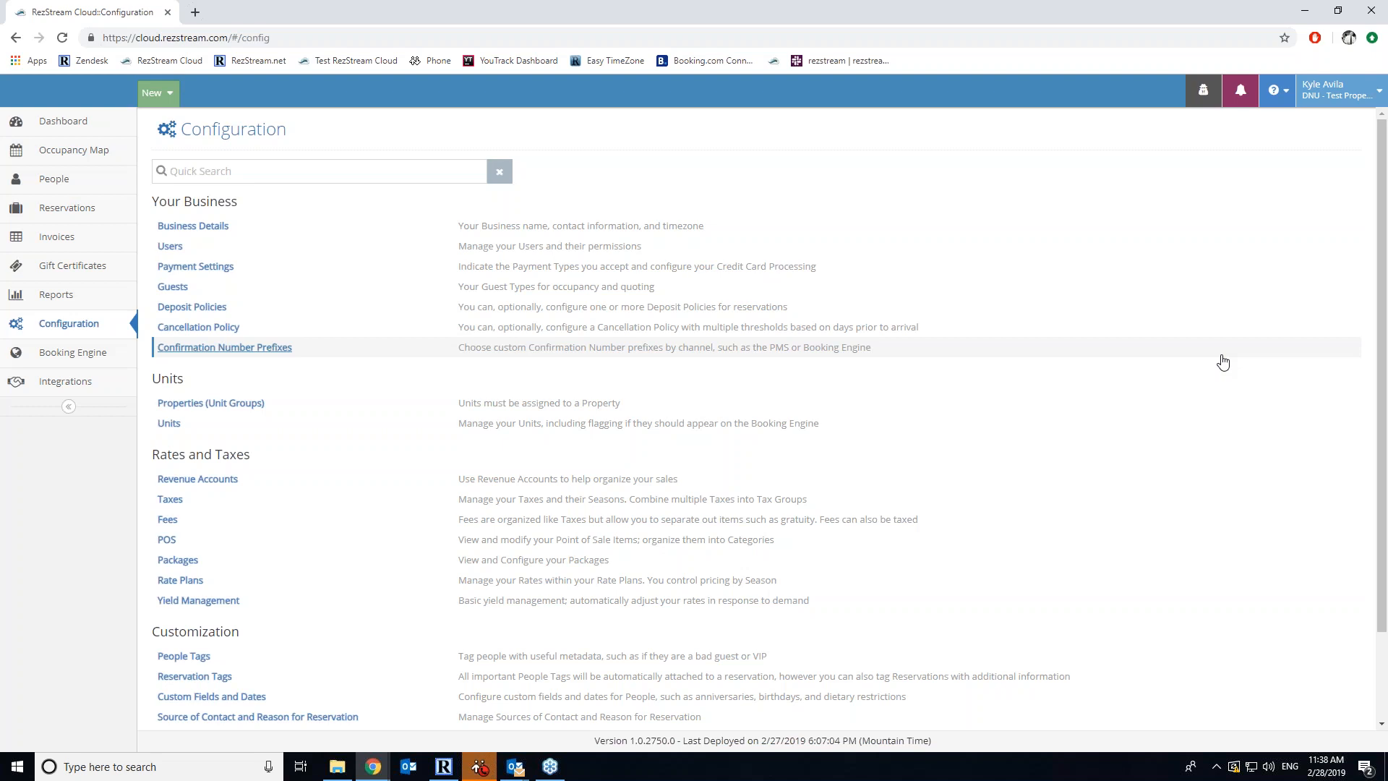
Open the help options from the configuration overview
left_click(1278, 99)
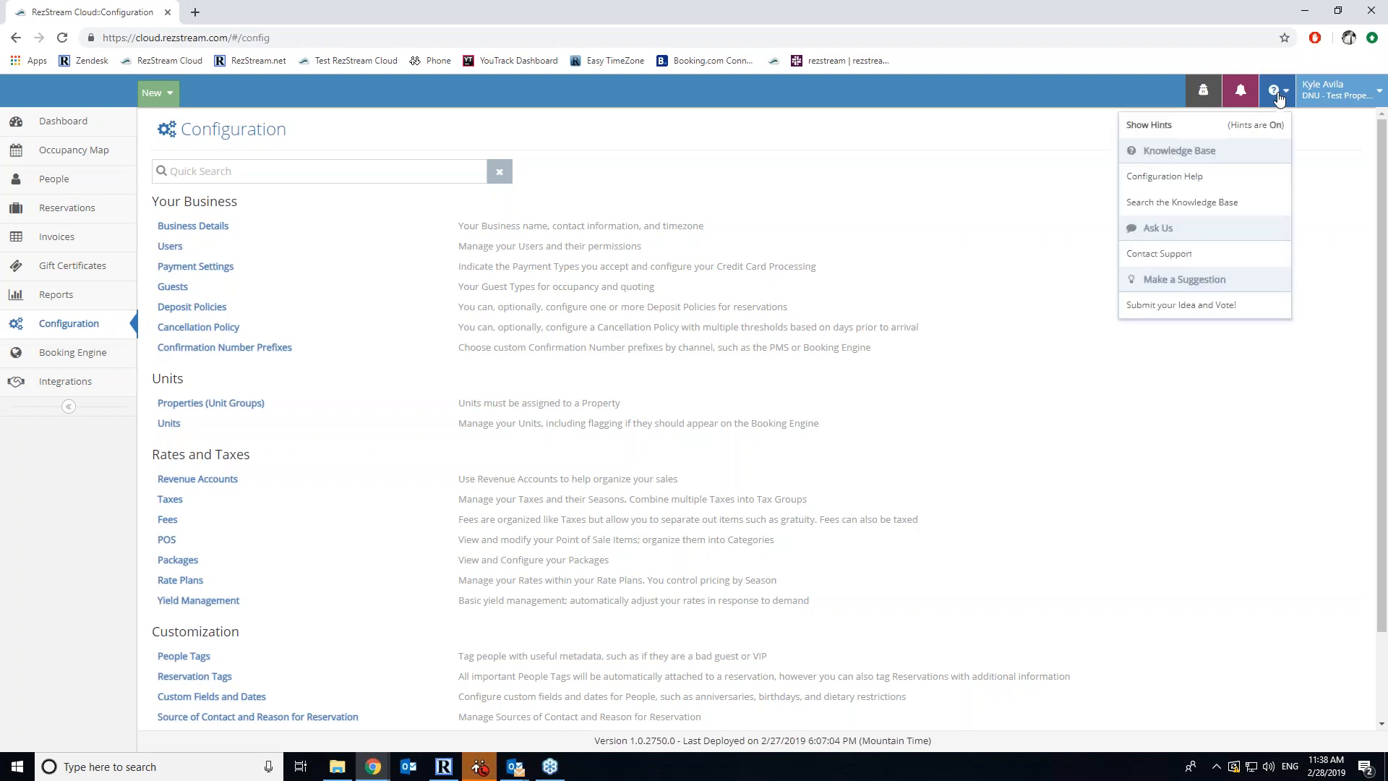